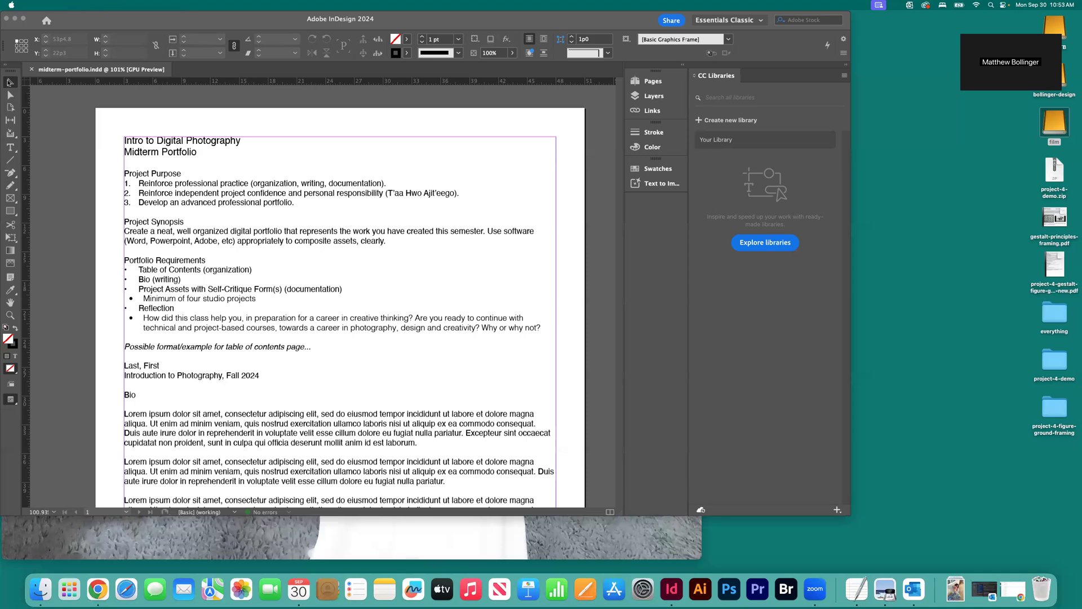
{"action": "left_click", "coordinate": [8, 83]}
{"action": "scroll", "coordinate": [303, 221], "scroll_direction": "down", "scroll_amount": 2}
{"action": "scroll", "coordinate": [303, 224], "scroll_direction": "down", "scroll_amount": 15}
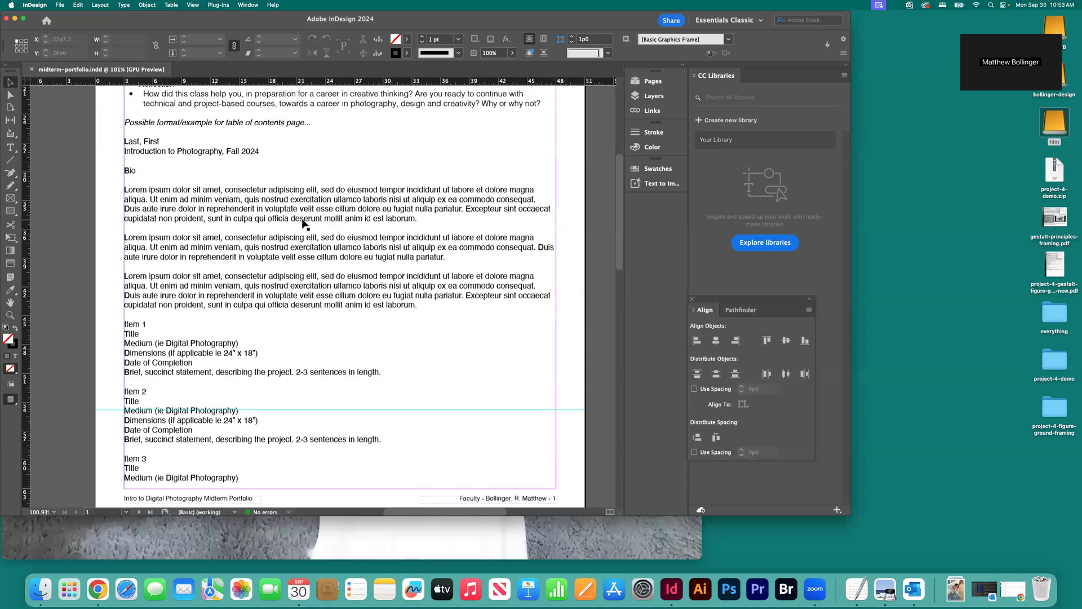
{"action": "scroll", "coordinate": [303, 224], "scroll_direction": "up", "scroll_amount": 15}
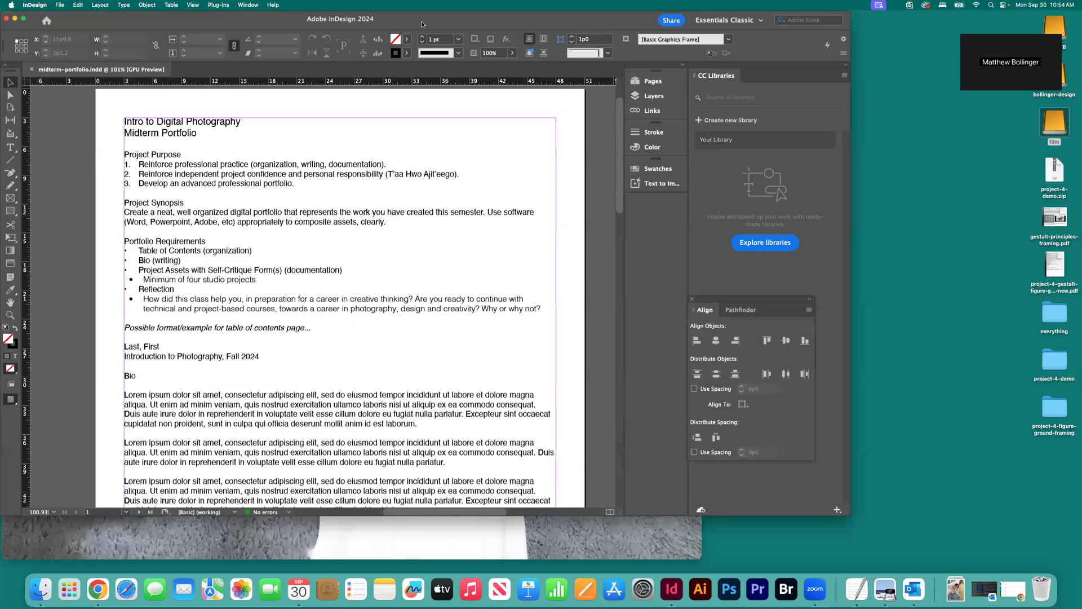
Step: Start a new document, name it midterm-portfolio and set its units to inches
{"action": "key", "text": "super+n"}
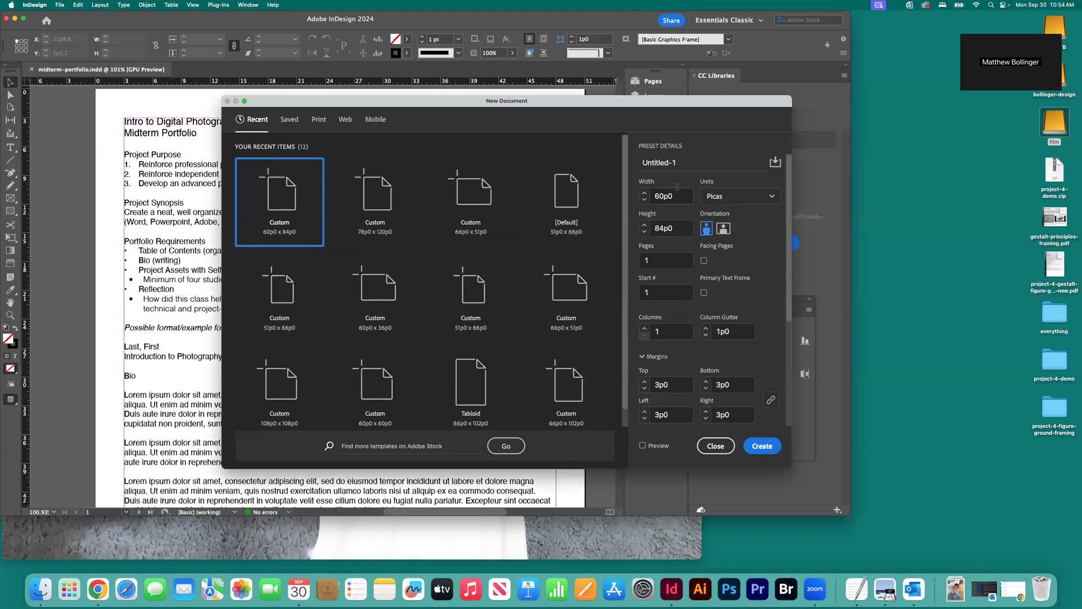
{"action": "left_click", "coordinate": [681, 163]}
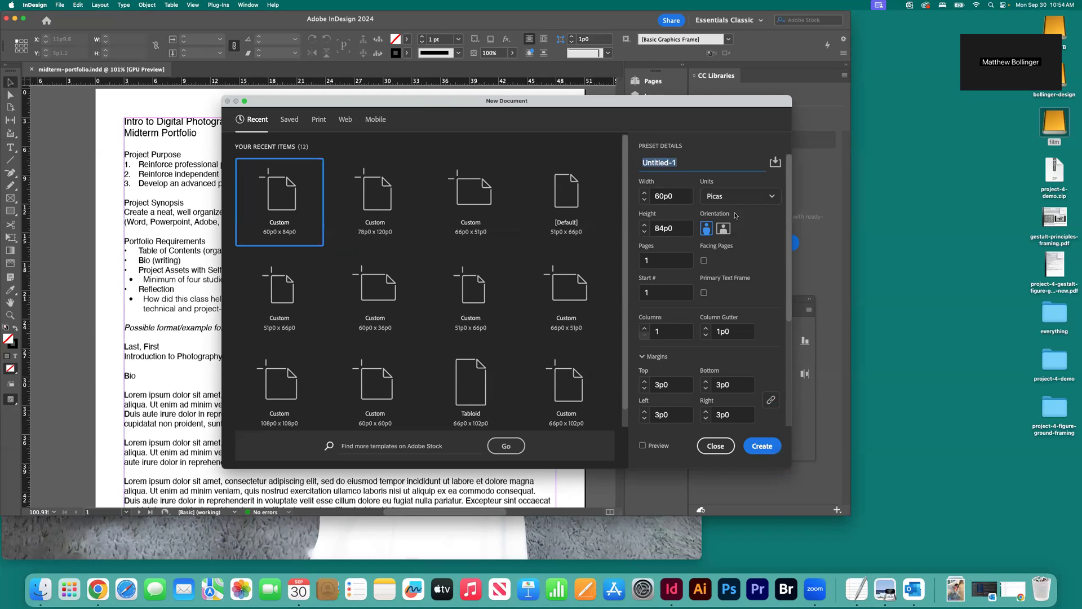
{"action": "type", "text": "midterm-portfolio"}
{"action": "left_click", "coordinate": [734, 199]}
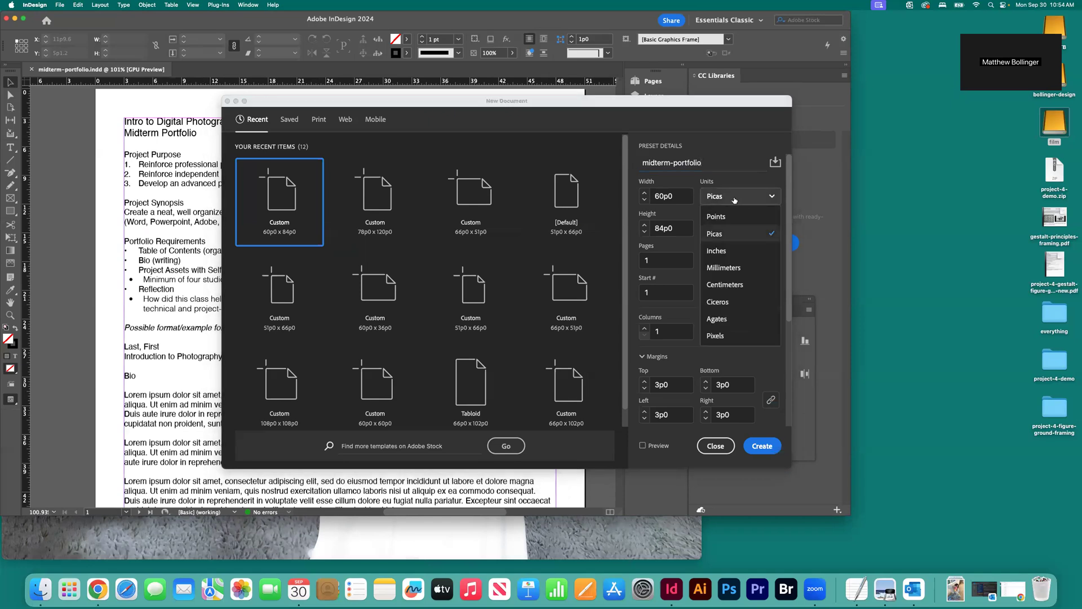
{"action": "left_click", "coordinate": [725, 252]}
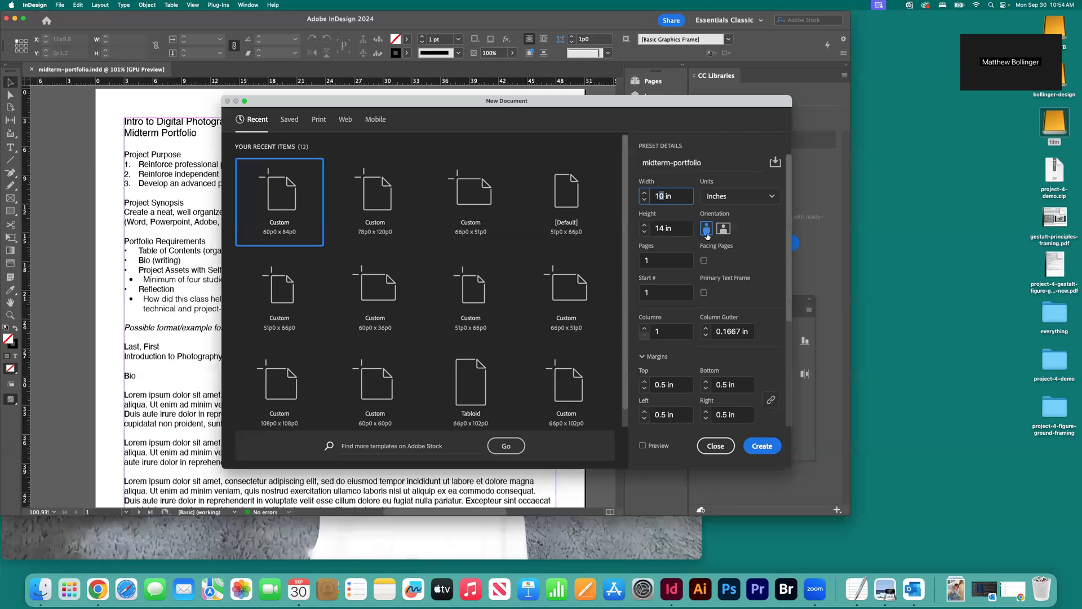
Step: Set the page to 17 in wide by 11 in high and create the document
{"action": "key", "text": "BackSpace"}
{"action": "type", "text": "7"}
{"action": "left_click", "coordinate": [662, 228]}
{"action": "key", "text": "BackSpace"}
{"action": "type", "text": "1"}
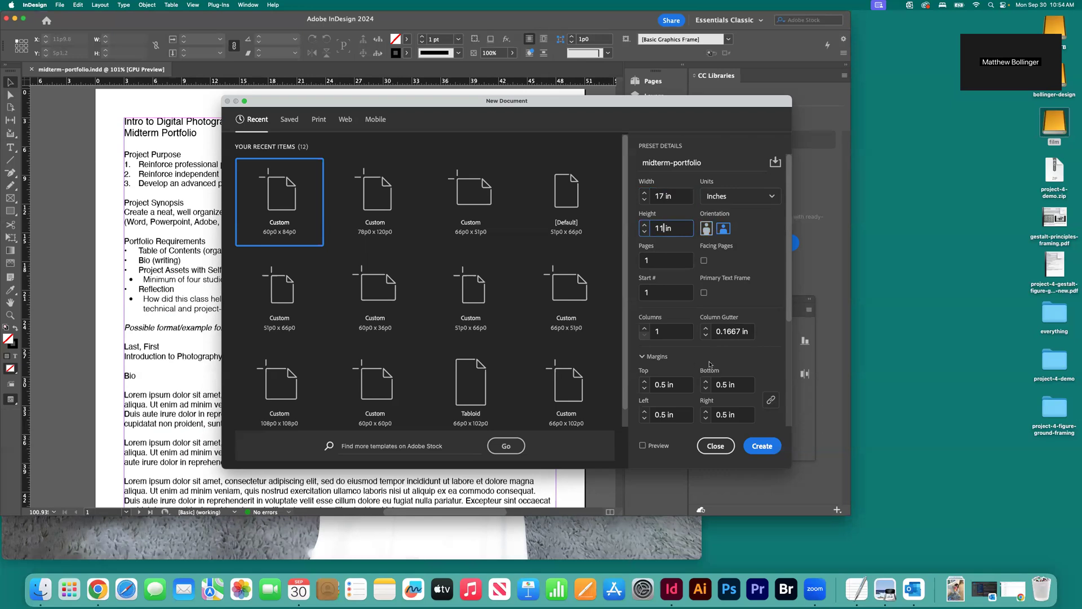
{"action": "scroll", "coordinate": [746, 398], "scroll_direction": "down", "scroll_amount": 5}
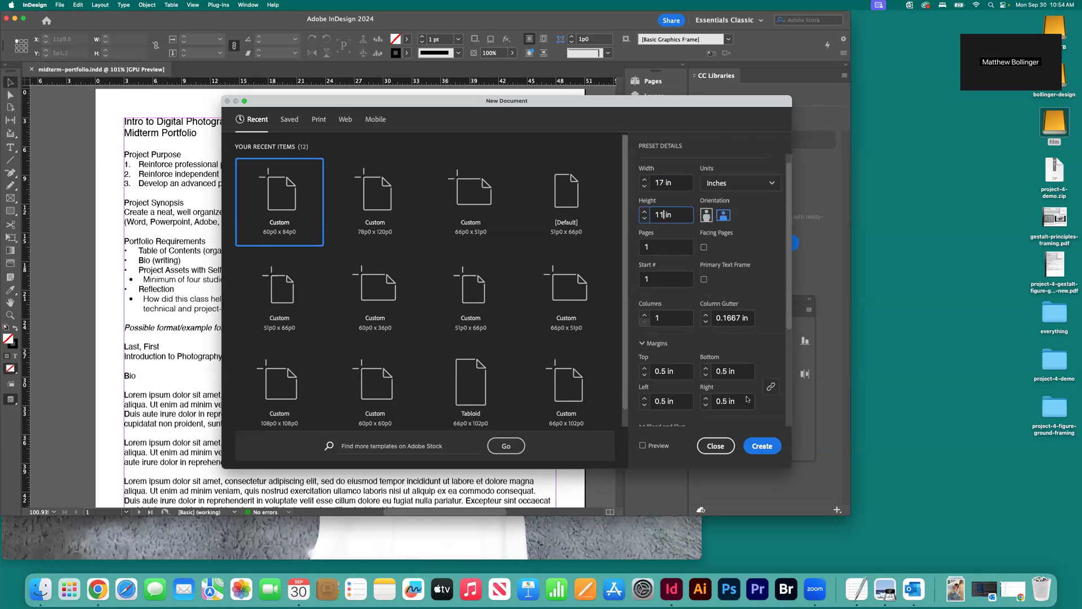
{"action": "scroll", "coordinate": [745, 398], "scroll_direction": "up", "scroll_amount": 5}
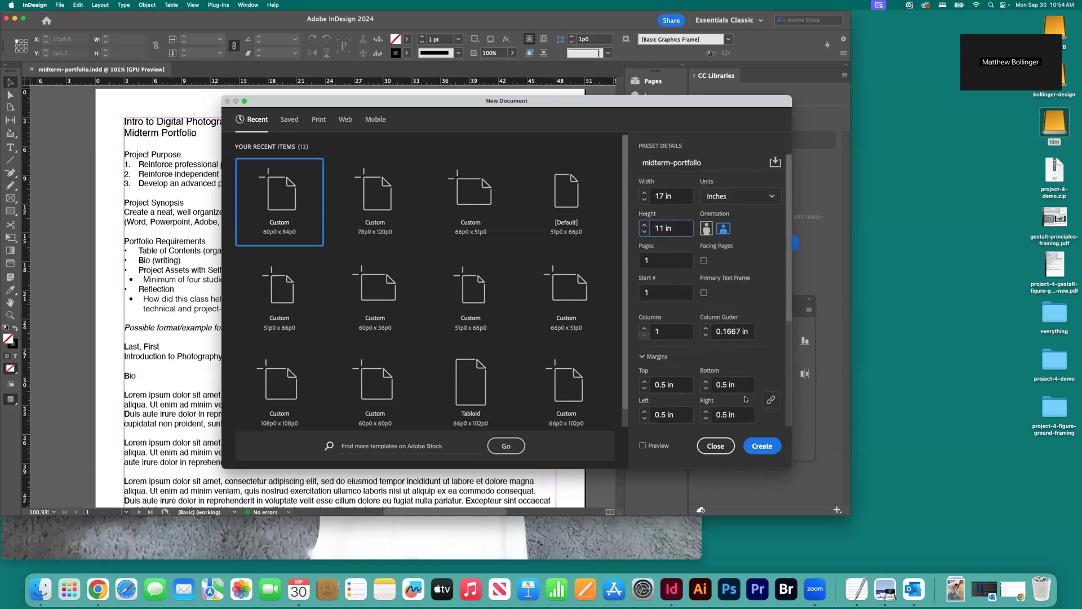
{"action": "double_click", "coordinate": [642, 262]}
{"action": "left_click", "coordinate": [767, 444]}
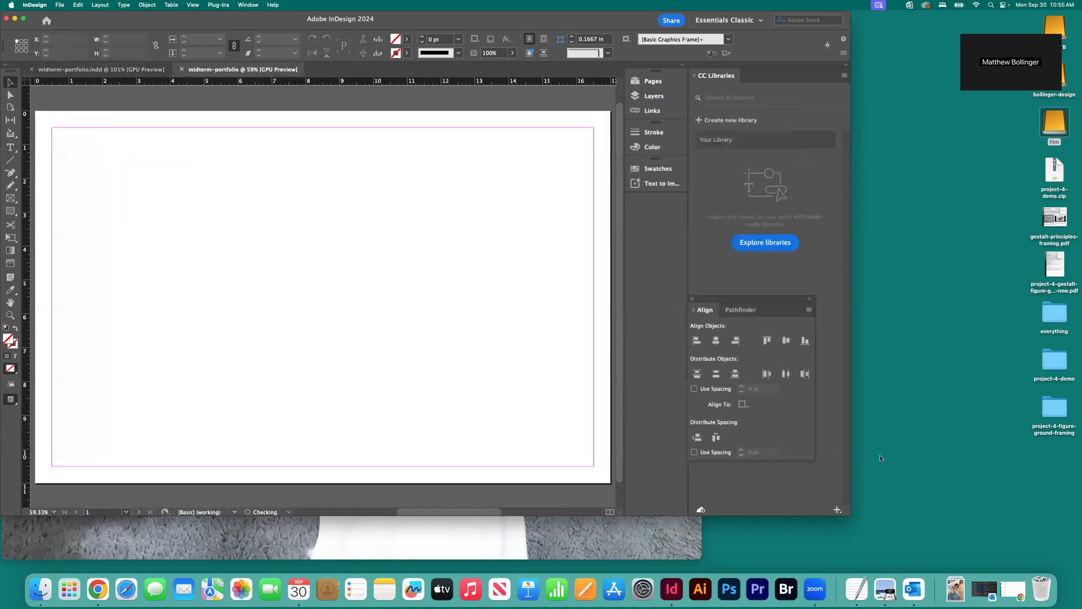
Step: Enlarge the application window to nearly fill the screen width and shift the floating Align panel slightly
{"action": "left_click_drag", "start_coordinate": [851, 515], "coordinate": [1061, 553]}
{"action": "left_click", "coordinate": [850, 515]}
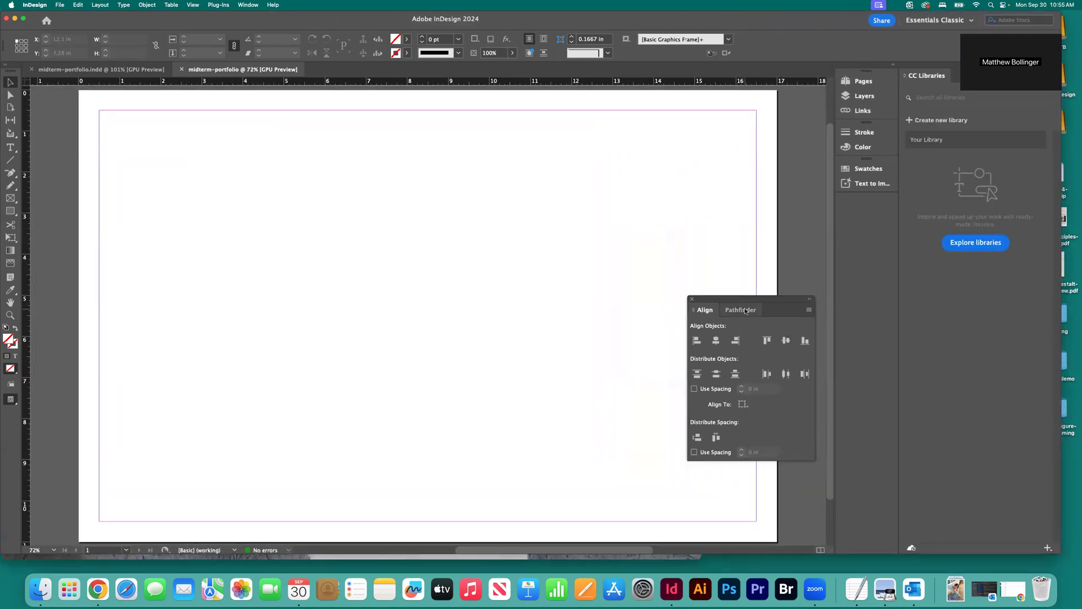
{"action": "left_click_drag", "start_coordinate": [717, 301], "coordinate": [723, 302]}
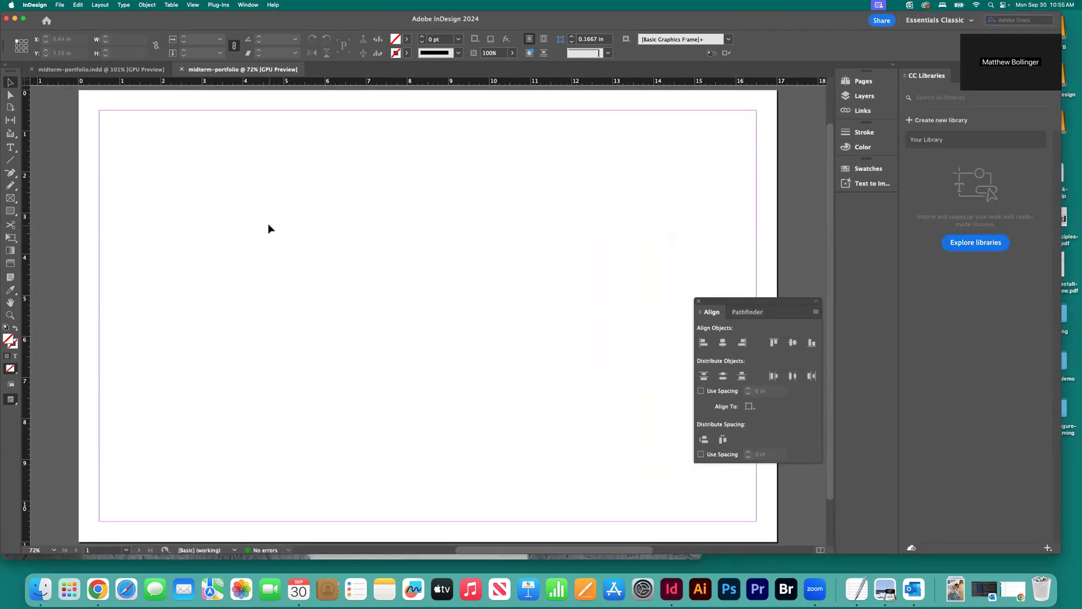
{"action": "key", "text": "super+Tab"}
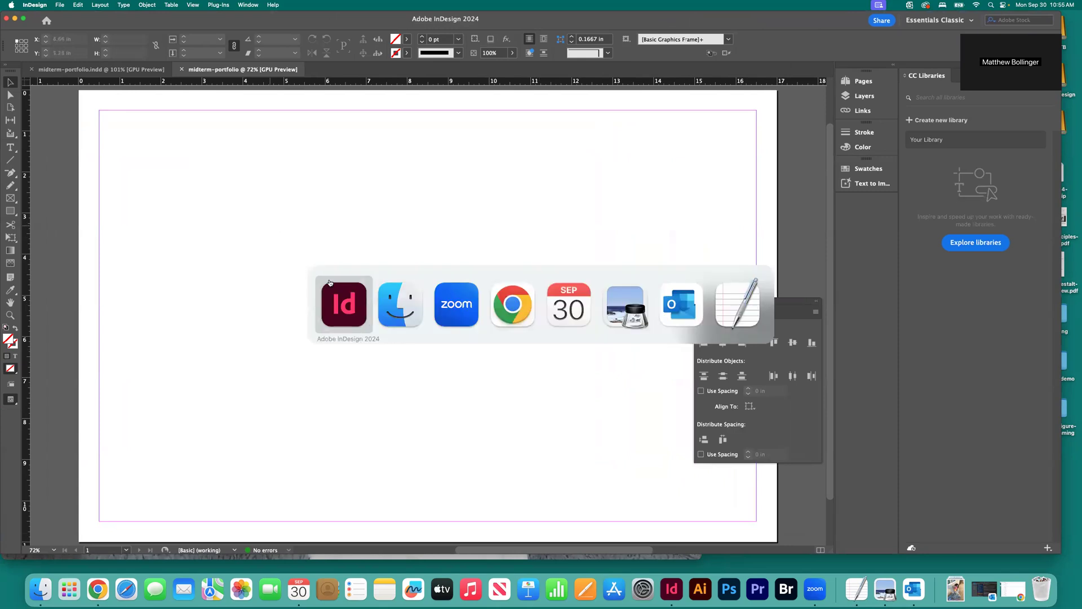
Step: Examine the sample heading, course line and three-paragraph bio in the midterm-portfolio.indd requirements document
{"action": "left_click", "coordinate": [96, 69]}
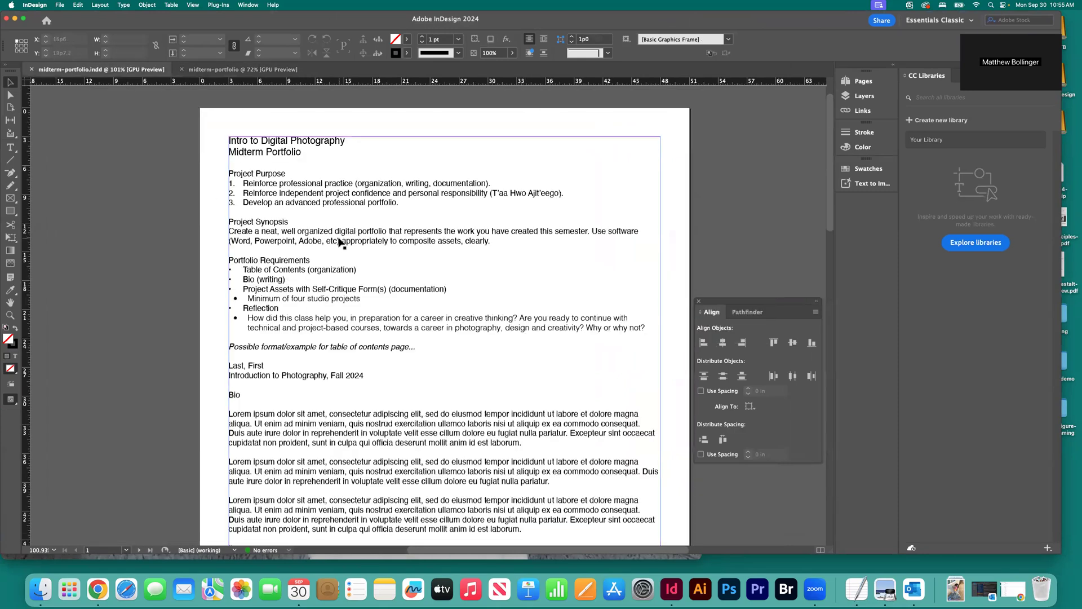
{"action": "scroll", "coordinate": [336, 246], "scroll_direction": "down", "scroll_amount": 5}
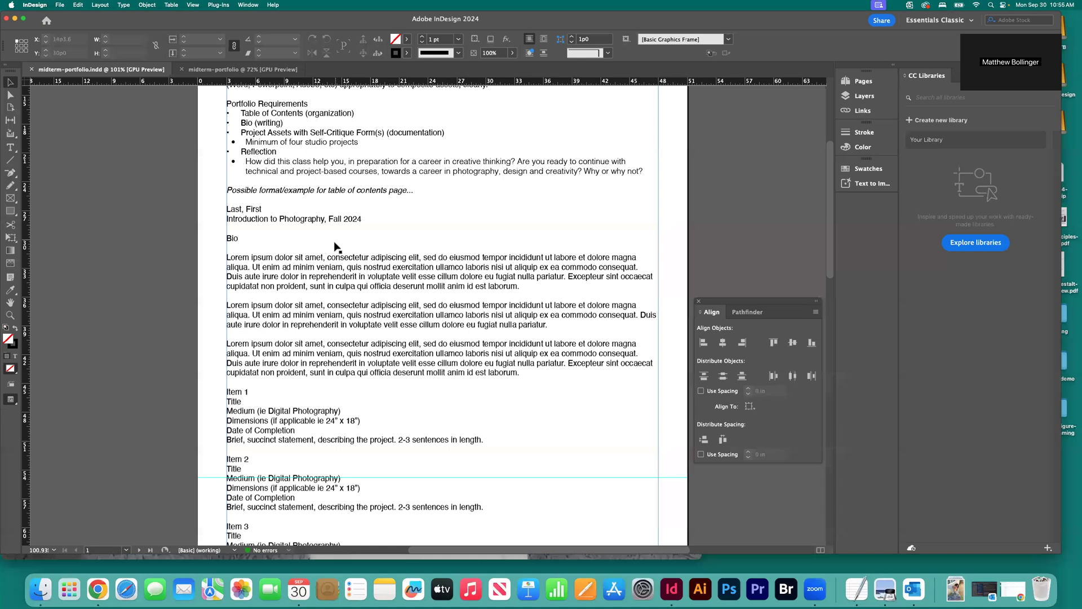
{"action": "scroll", "coordinate": [232, 290], "scroll_direction": "up", "scroll_amount": 3}
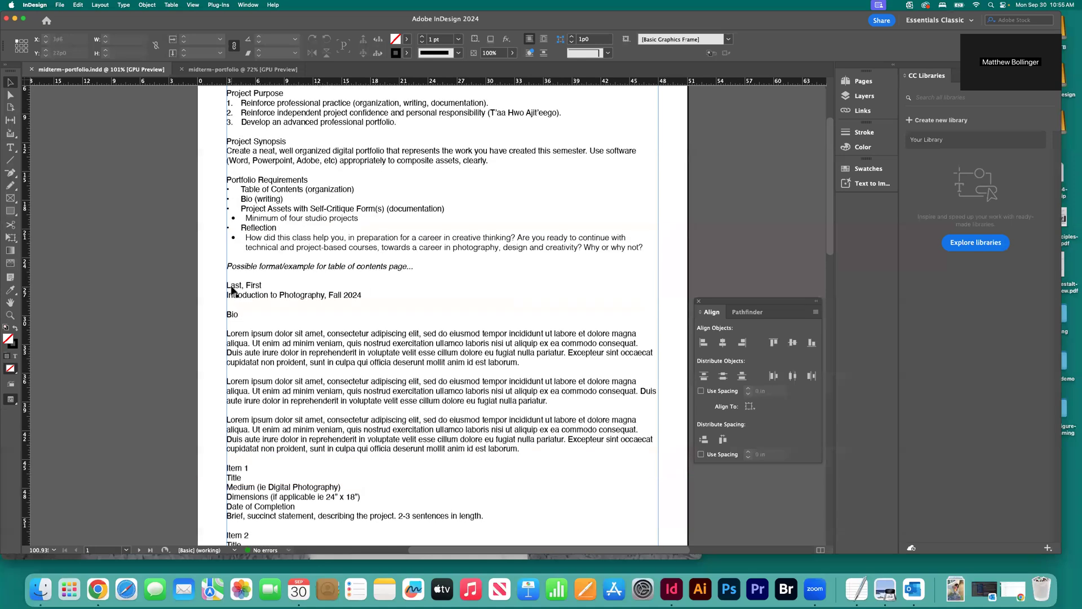
{"action": "key", "text": "t"}
{"action": "left_click_drag", "start_coordinate": [367, 295], "coordinate": [226, 295]}
{"action": "scroll", "coordinate": [349, 330], "scroll_direction": "down", "scroll_amount": 4}
{"action": "left_click_drag", "start_coordinate": [228, 206], "coordinate": [519, 339]}
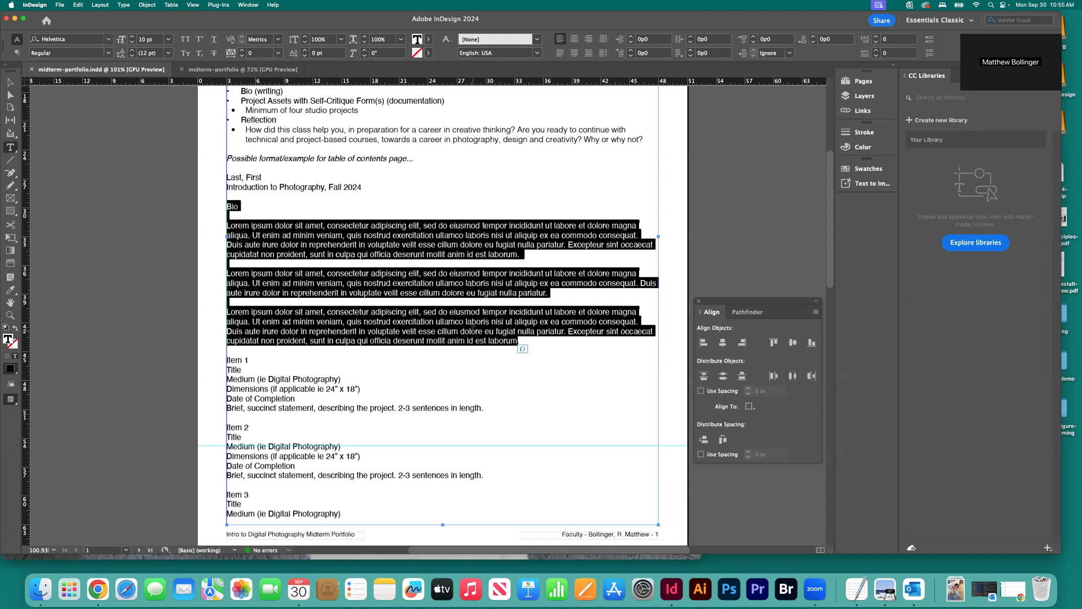
{"action": "left_click", "coordinate": [423, 277]}
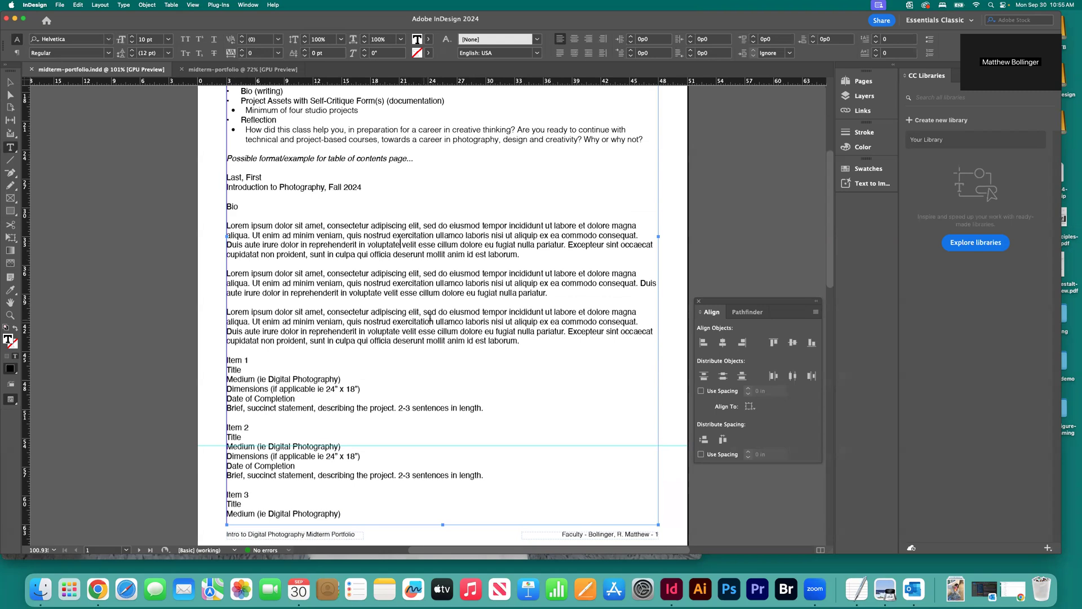
{"action": "left_click_drag", "start_coordinate": [533, 338], "coordinate": [225, 224]}
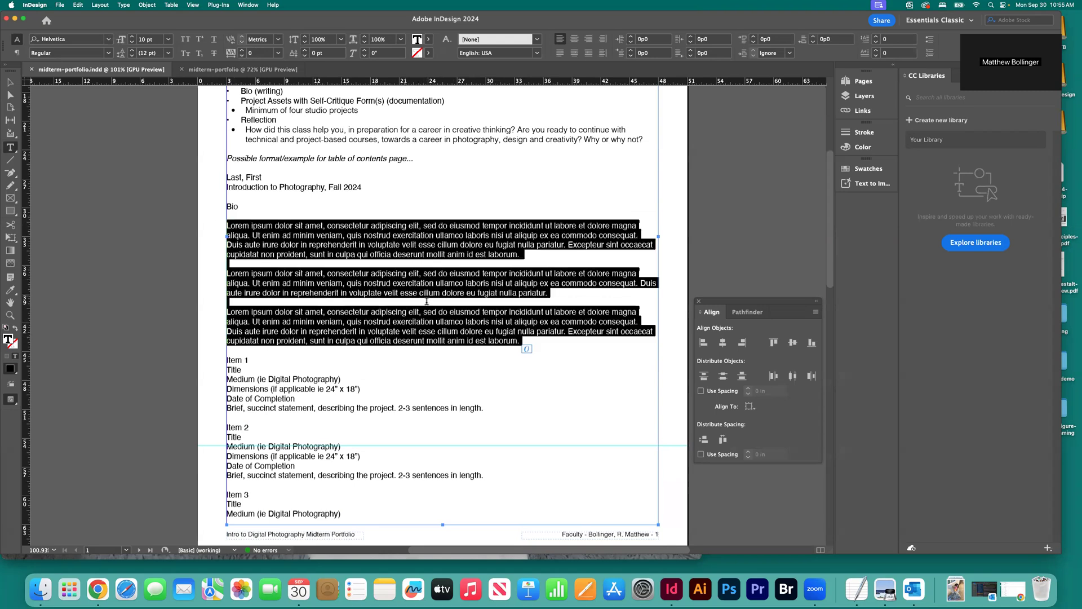
Step: Review the sample item entries and the Reflection section across both pages of the requirements document
{"action": "scroll", "coordinate": [452, 311], "scroll_direction": "down", "scroll_amount": 5}
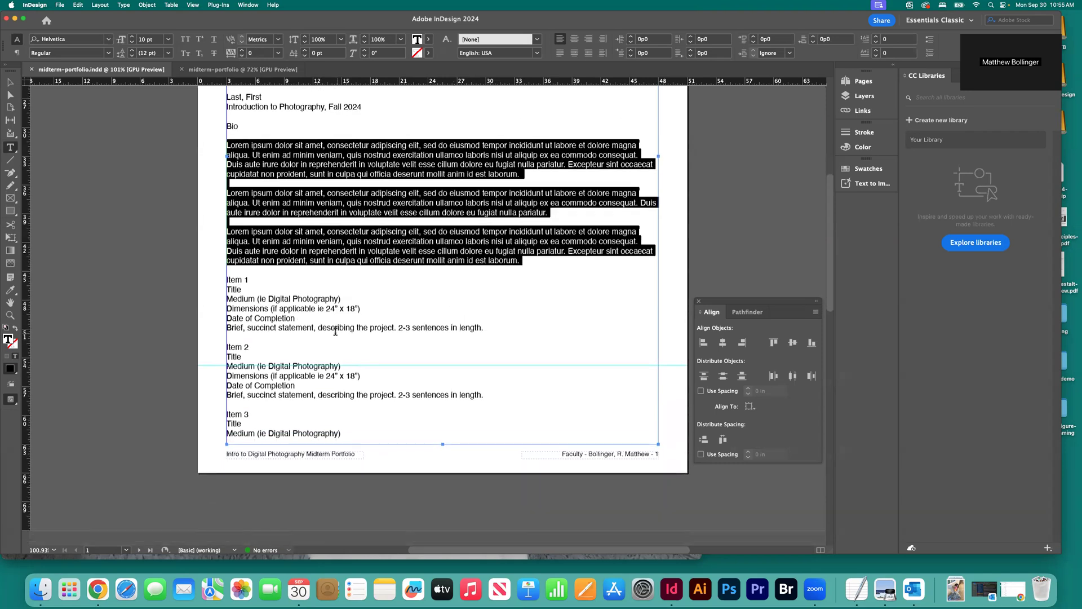
{"action": "scroll", "coordinate": [291, 319], "scroll_direction": "down", "scroll_amount": 9}
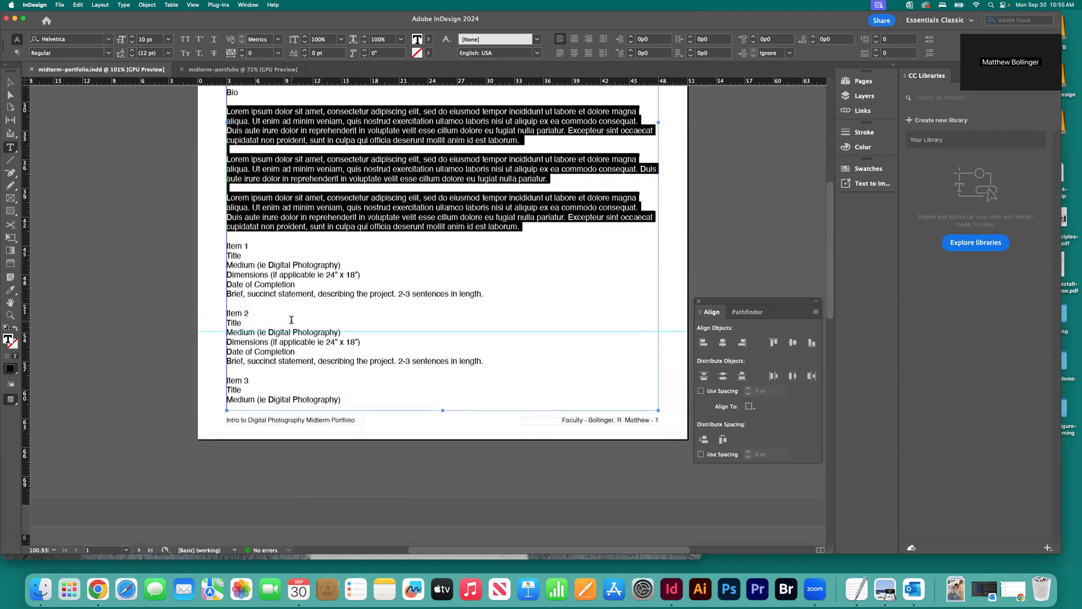
{"action": "scroll", "coordinate": [291, 319], "scroll_direction": "down", "scroll_amount": 12}
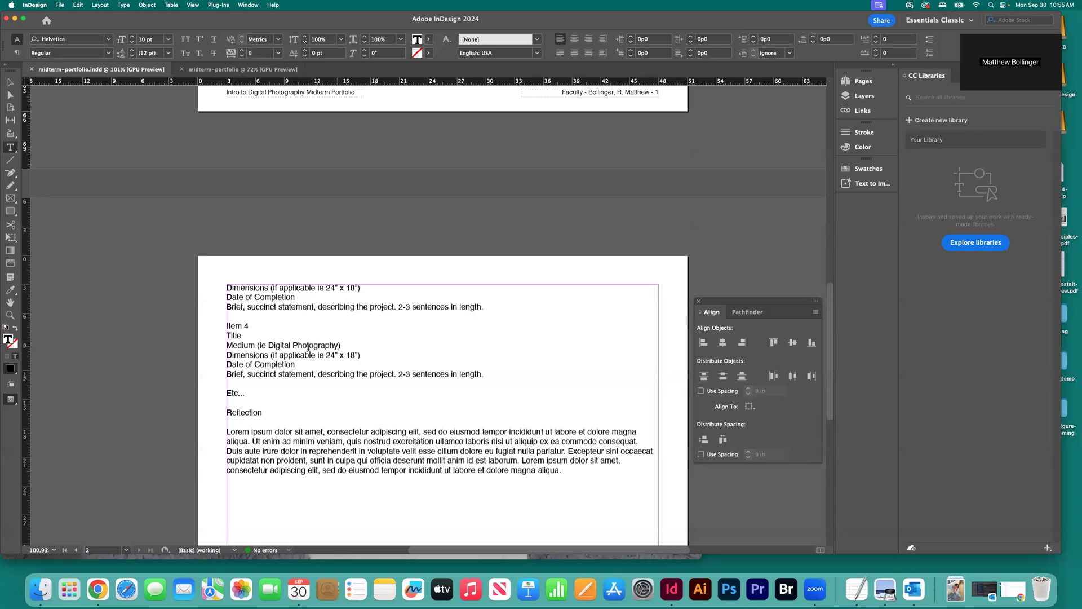
{"action": "scroll", "coordinate": [308, 347], "scroll_direction": "up", "scroll_amount": 8}
{"action": "scroll", "coordinate": [308, 347], "scroll_direction": "up", "scroll_amount": 10}
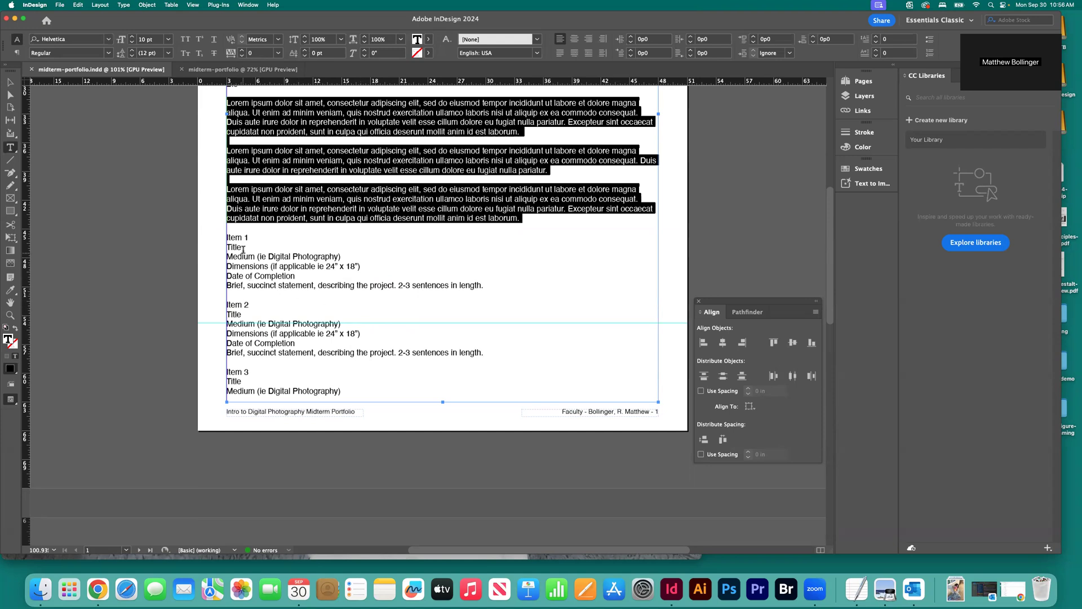
{"action": "left_click_drag", "start_coordinate": [273, 239], "coordinate": [224, 238]}
{"action": "left_click", "coordinate": [286, 262]}
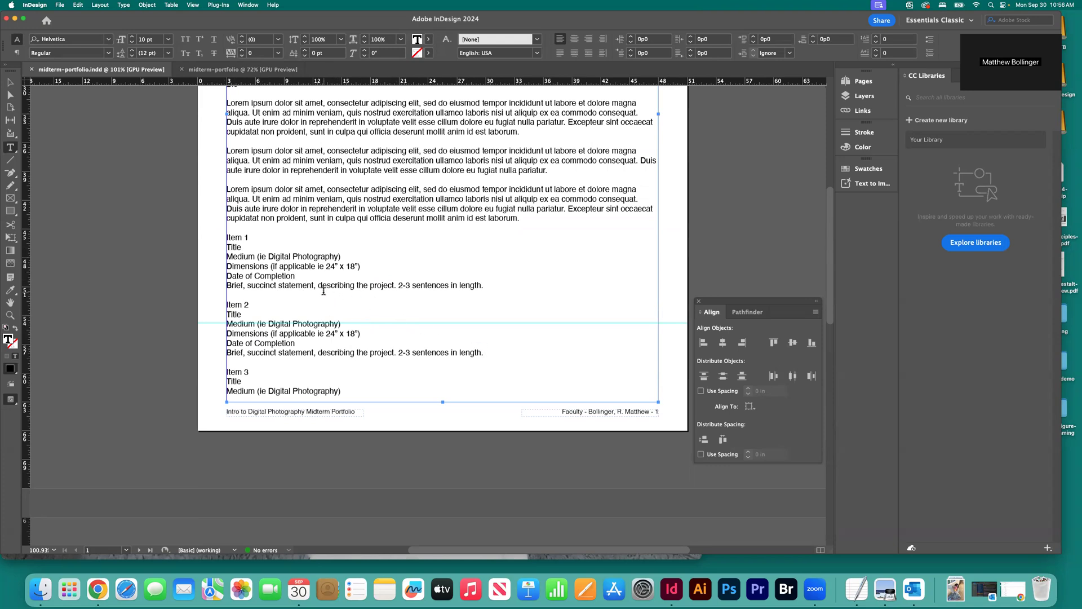
Step: Select and copy the sample contents text from "Last, First" through the end of Item 4's description
{"action": "scroll", "coordinate": [395, 308], "scroll_direction": "up", "scroll_amount": 8}
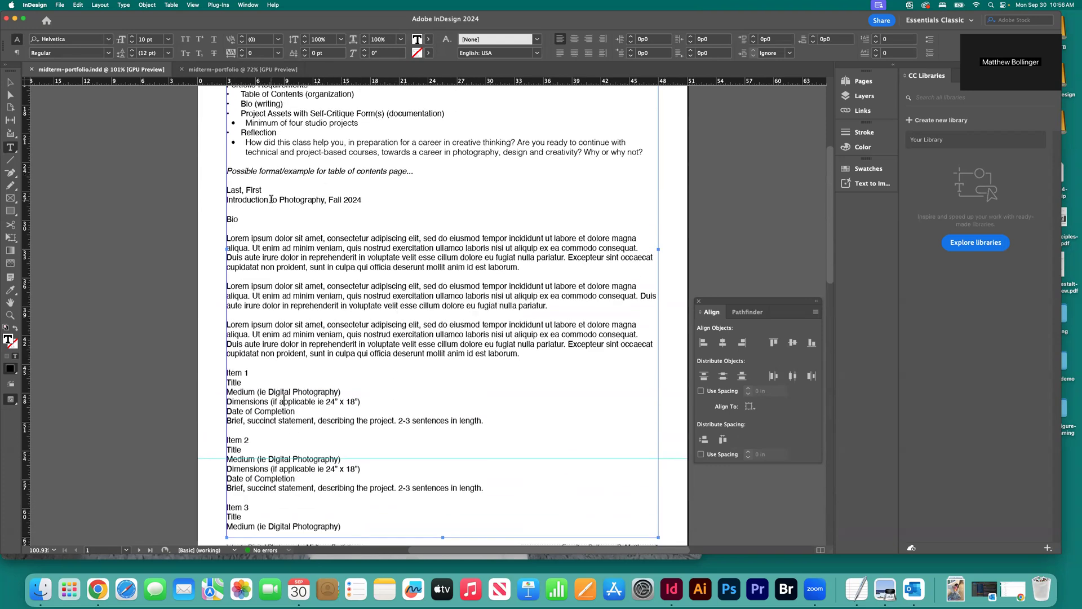
{"action": "left_click_drag", "start_coordinate": [226, 190], "coordinate": [300, 248]}
{"action": "scroll", "coordinate": [300, 241], "scroll_direction": "down", "scroll_amount": 20}
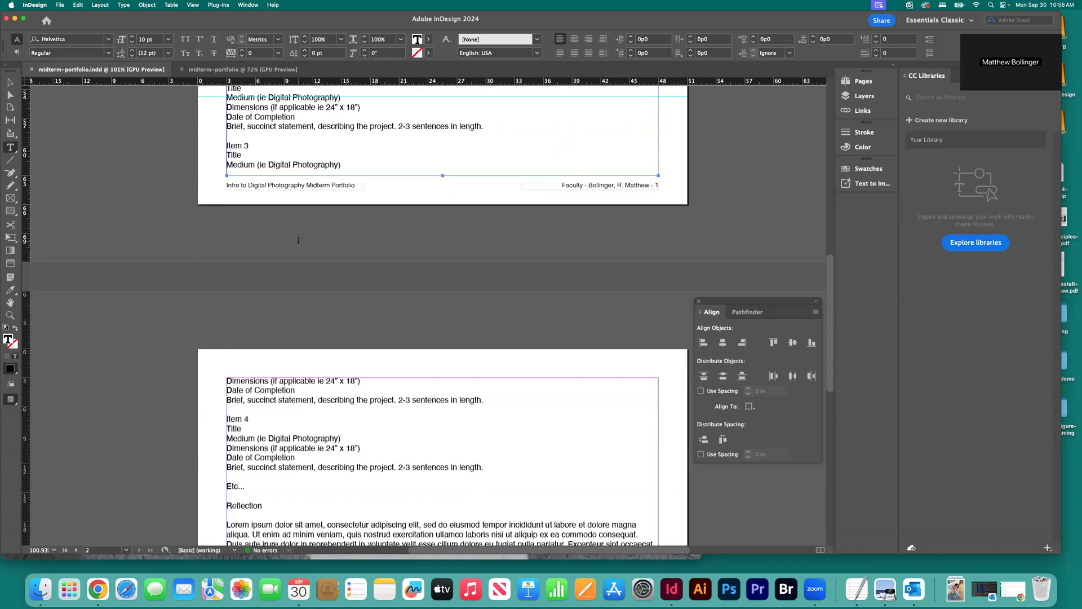
{"action": "left_click", "coordinate": [488, 333], "text": "shift"}
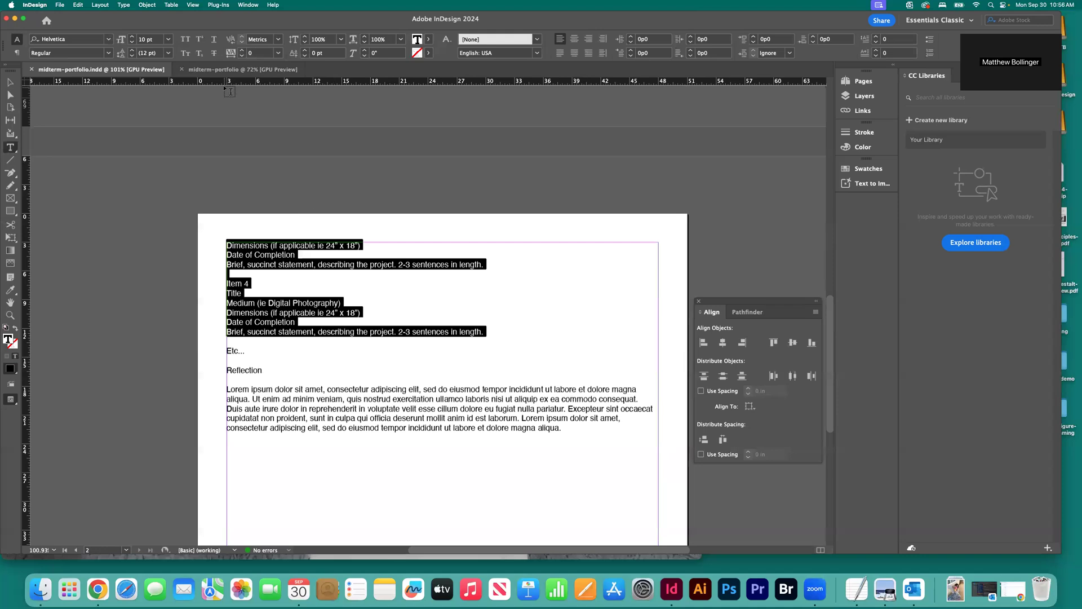
Step: In the new midterm-portfolio document, draw a text frame about 4.2 by 4.8 in near the page's upper left and paste the copied text
{"action": "left_click", "coordinate": [242, 70]}
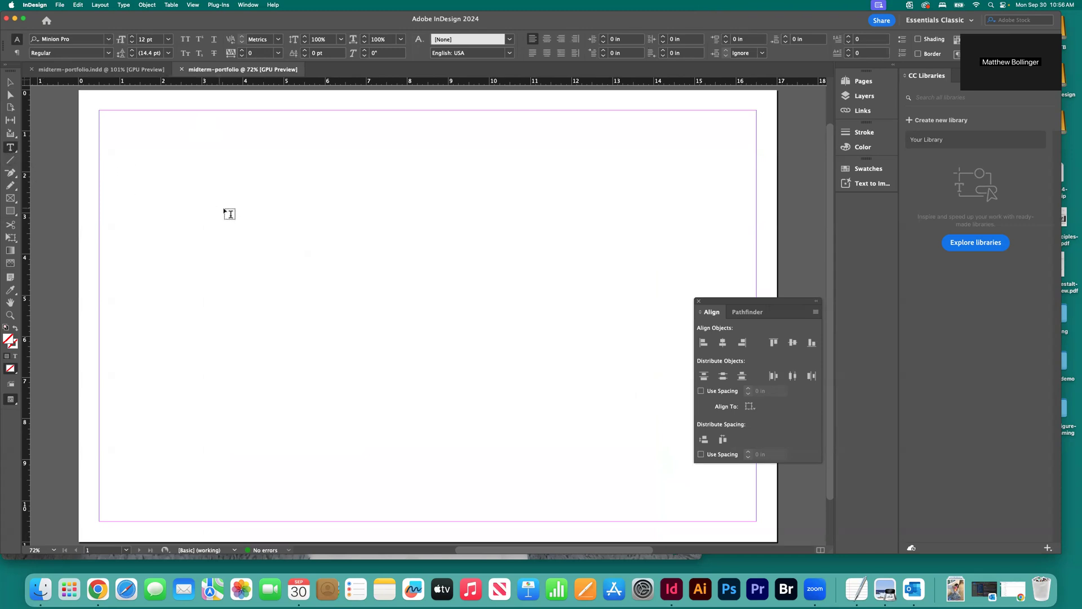
{"action": "left_click", "coordinate": [8, 149]}
{"action": "left_click_drag", "start_coordinate": [126, 141], "coordinate": [300, 339]}
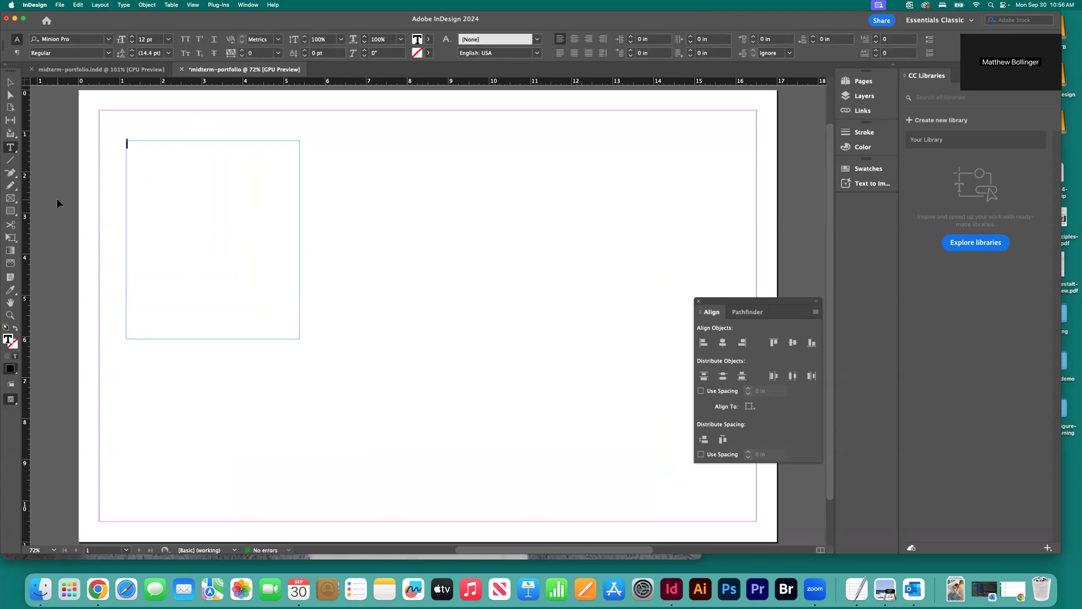
{"action": "key", "text": "super+v"}
Step: Inspect the overset text mark at the lower right corner of the new text frame
{"action": "left_click", "coordinate": [80, 68]}
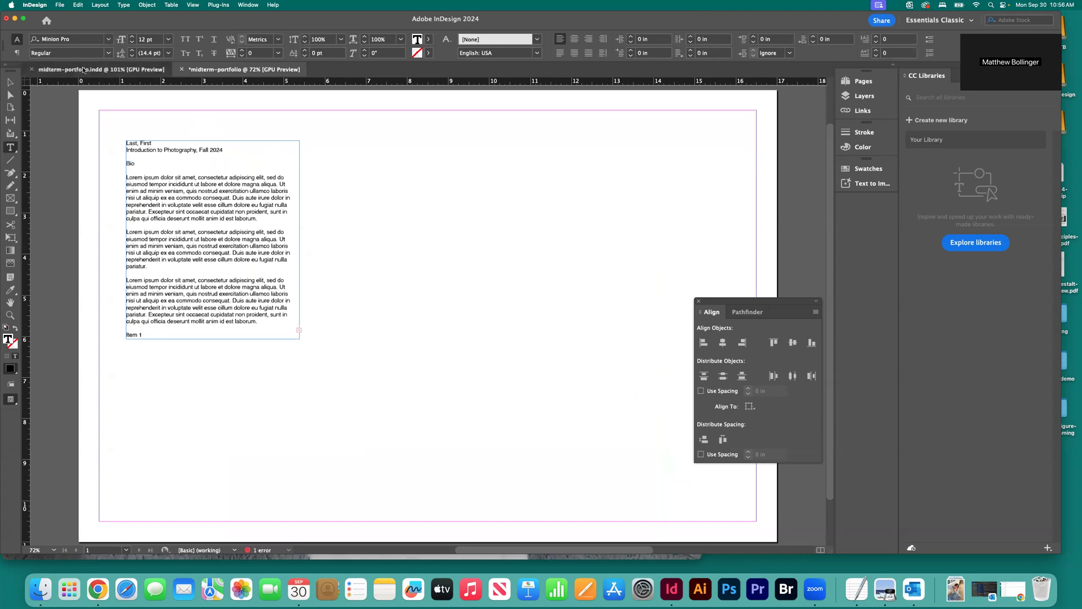
{"action": "left_click", "coordinate": [228, 70]}
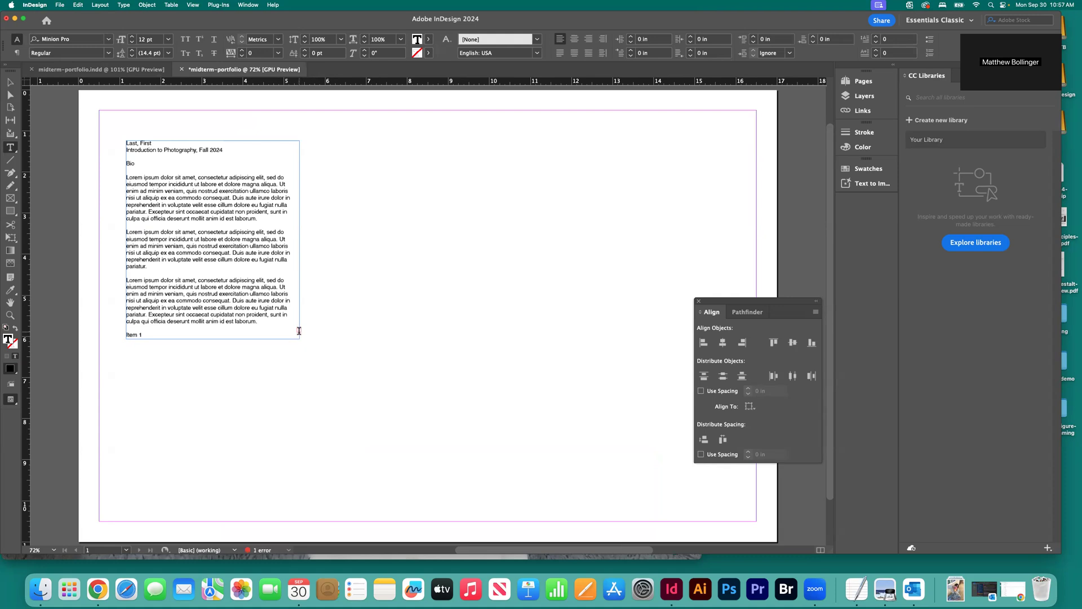
{"action": "key", "text": "super+equal"}
{"action": "key", "text": "super+equal"}
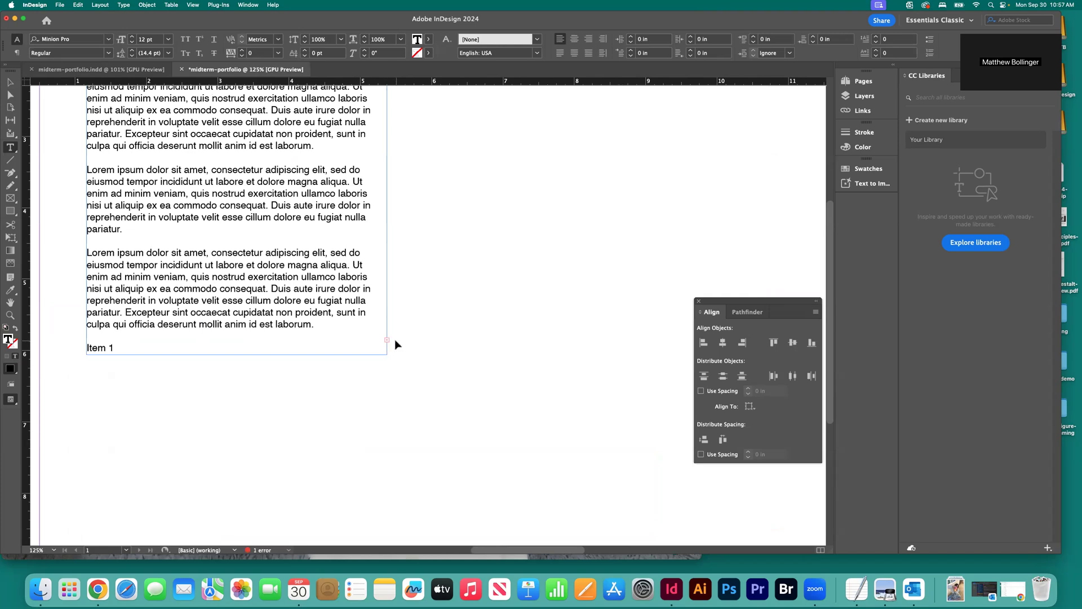
{"action": "key", "text": "super+0"}
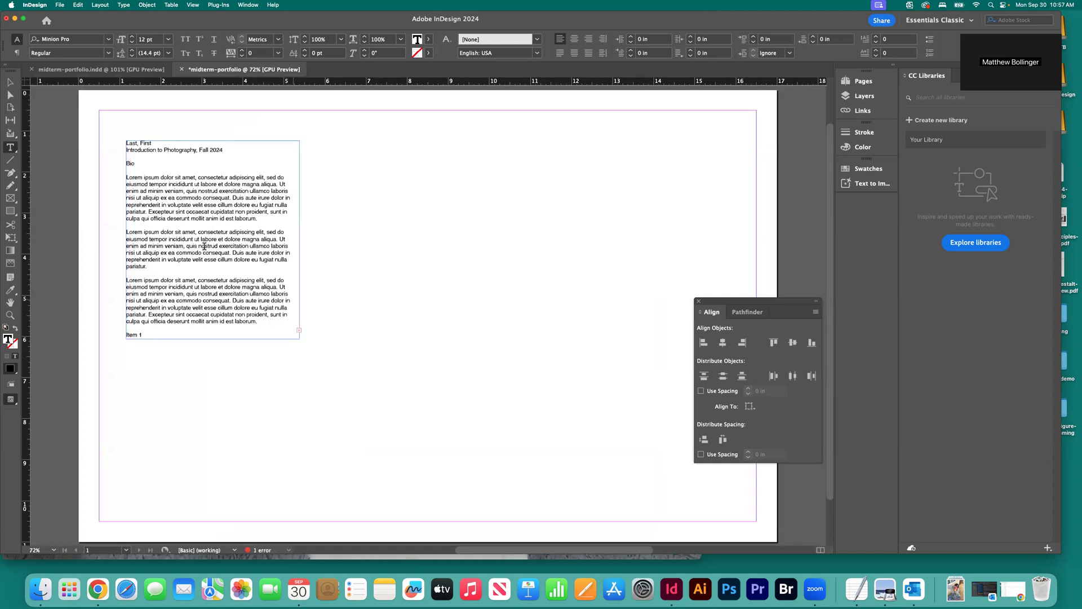
Step: Extend the text frame to the page's top, left and bottom margins, making it 4.875 in wide and 10 in high
{"action": "left_click", "coordinate": [9, 82]}
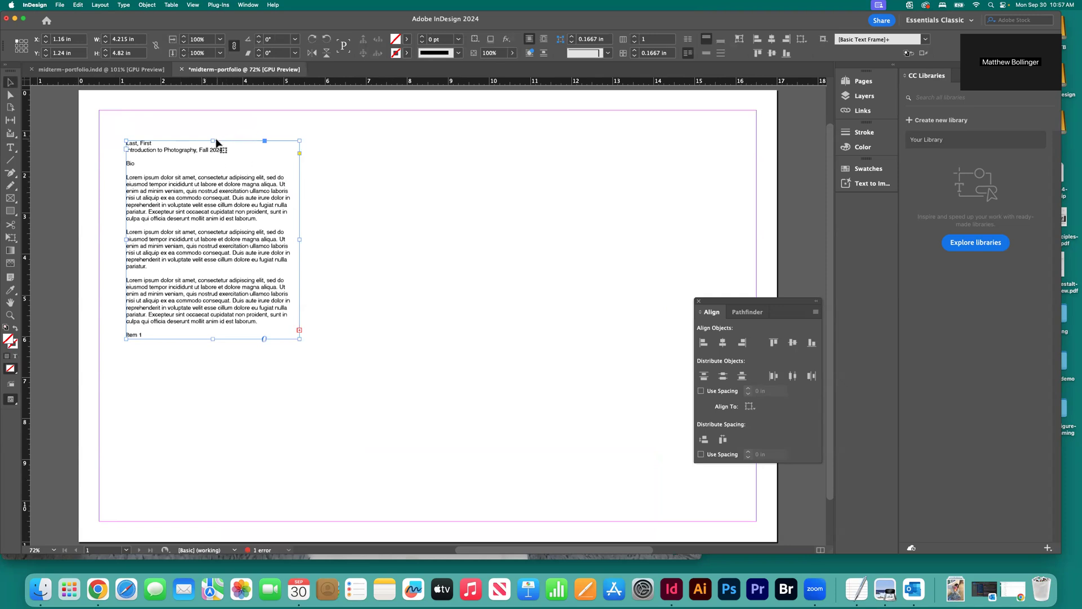
{"action": "left_click_drag", "start_coordinate": [212, 139], "coordinate": [212, 110]}
{"action": "left_click_drag", "start_coordinate": [126, 223], "coordinate": [99, 224]}
{"action": "left_click_drag", "start_coordinate": [200, 339], "coordinate": [202, 520]}
{"action": "scroll", "coordinate": [232, 398], "scroll_direction": "up", "scroll_amount": 2}
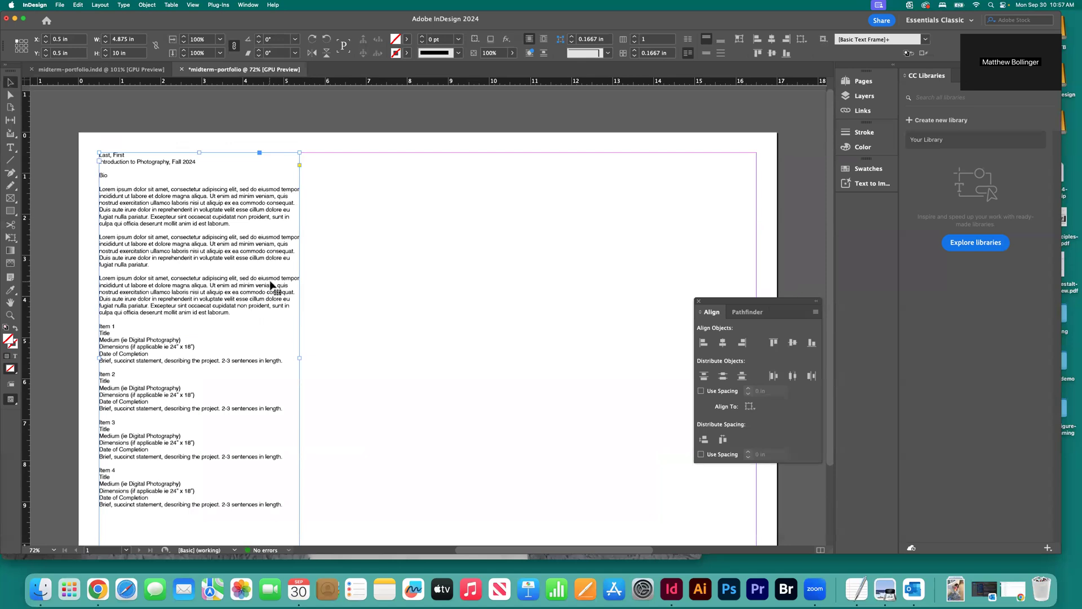
Step: Extend the text frame to the page's right margin, making it 16 in wide
{"action": "left_click_drag", "start_coordinate": [301, 361], "coordinate": [481, 357]}
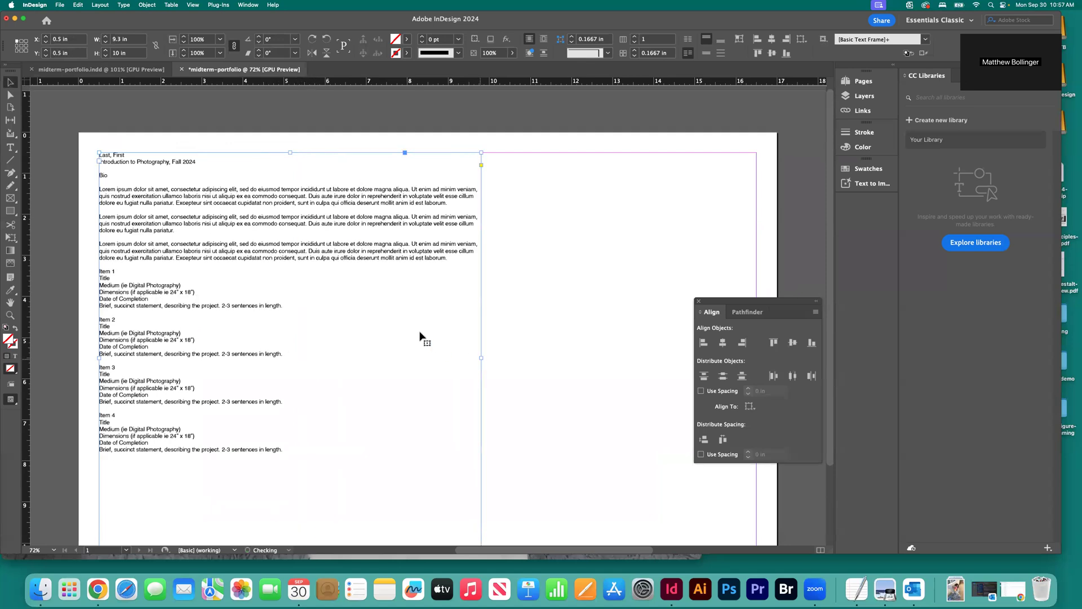
{"action": "scroll", "coordinate": [422, 352], "scroll_direction": "right", "scroll_amount": 2}
{"action": "scroll", "coordinate": [417, 327], "scroll_direction": "down", "scroll_amount": 3}
{"action": "left_click_drag", "start_coordinate": [411, 261], "coordinate": [684, 260]}
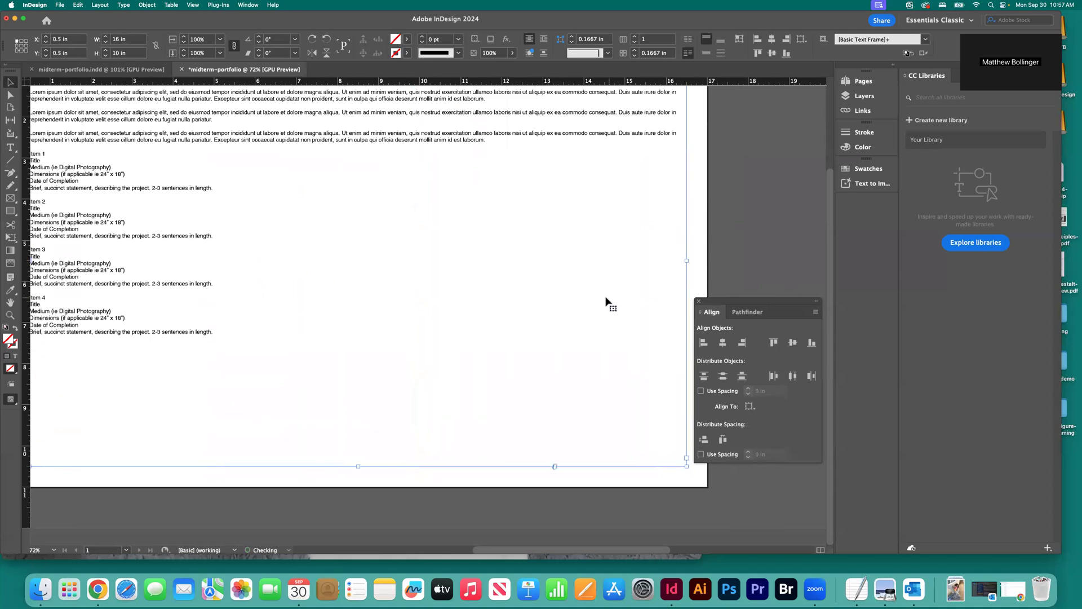
{"action": "scroll", "coordinate": [620, 304], "scroll_direction": "up", "scroll_amount": 5}
{"action": "left_click_drag", "start_coordinate": [682, 375], "coordinate": [611, 371]}
{"action": "left_click_drag", "start_coordinate": [674, 374], "coordinate": [686, 374]}
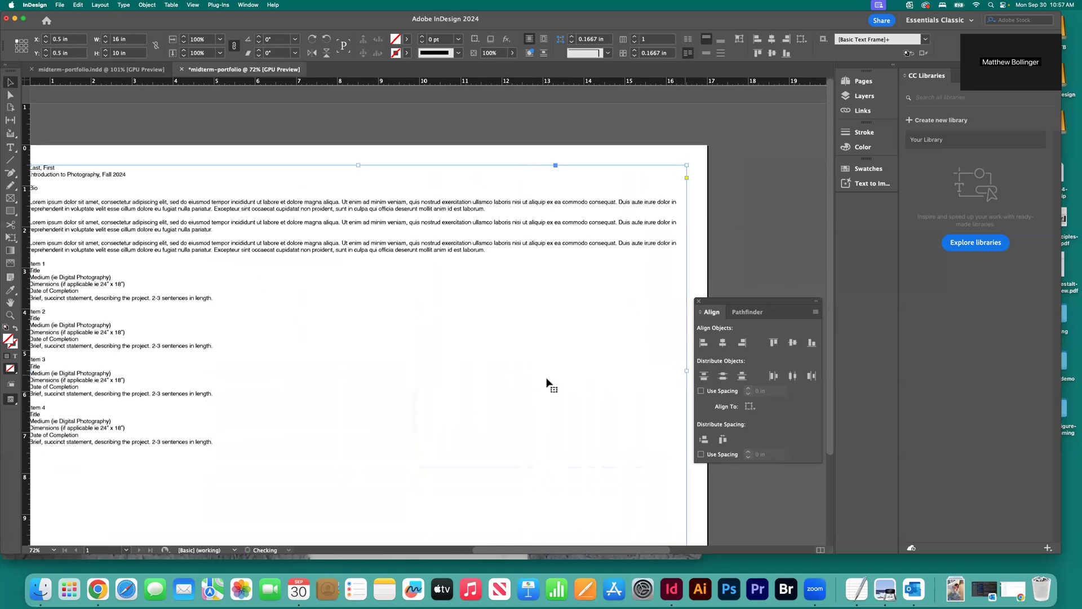
{"action": "scroll", "coordinate": [524, 380], "scroll_direction": "down", "scroll_amount": 4}
{"action": "scroll", "coordinate": [524, 380], "scroll_direction": "left", "scroll_amount": 2}
{"action": "scroll", "coordinate": [524, 380], "scroll_direction": "up", "scroll_amount": 3}
{"action": "scroll", "coordinate": [524, 375], "scroll_direction": "down", "scroll_amount": 1}
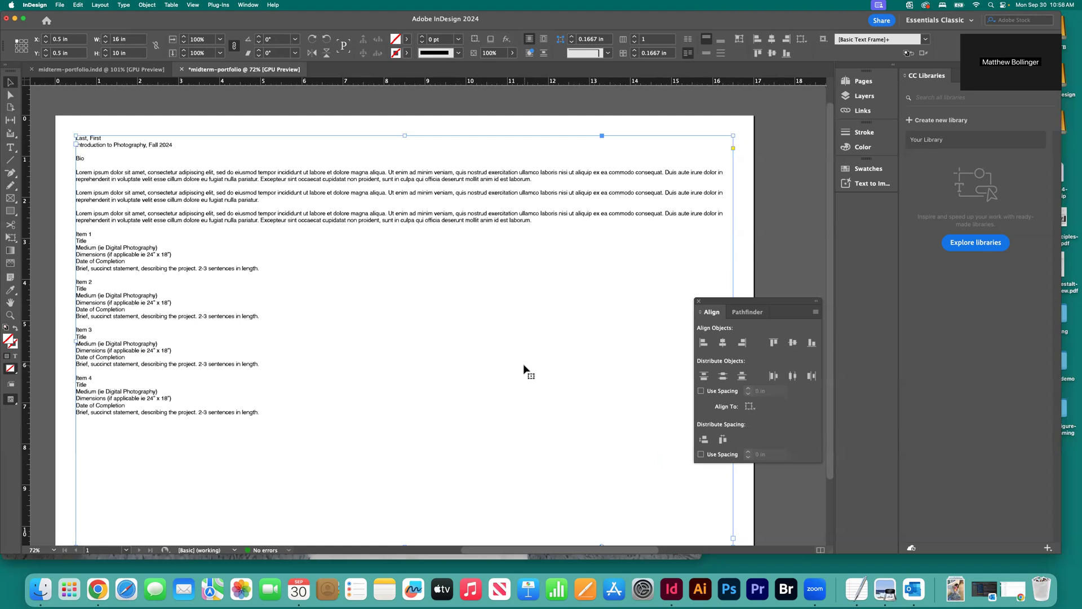
Step: Show the document grid across the page and pasteboard
{"action": "key", "text": "super+apostrophe"}
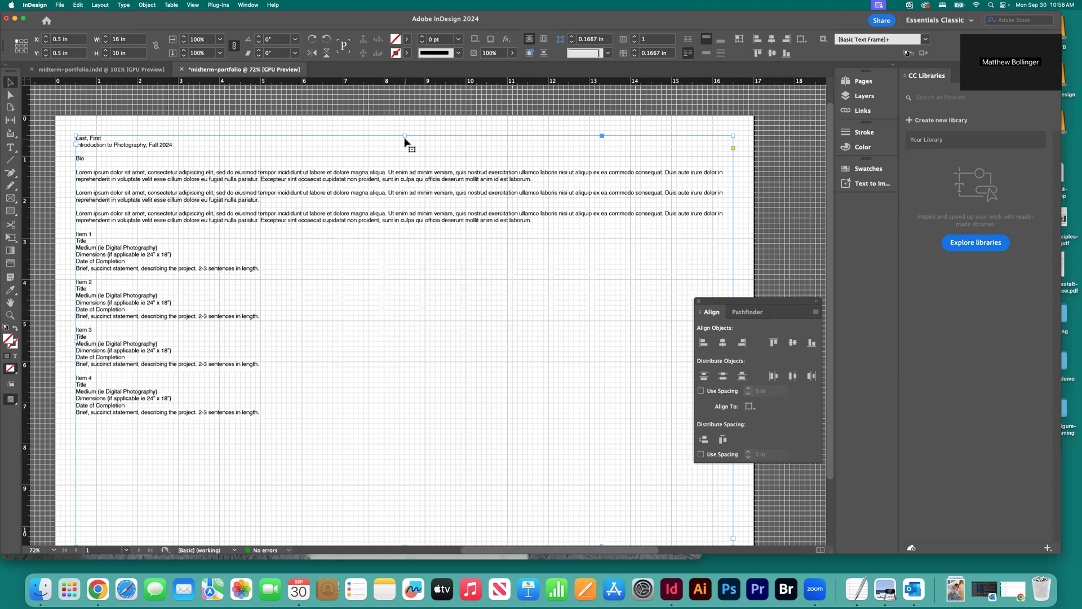
{"action": "scroll", "coordinate": [500, 280], "scroll_direction": "right", "scroll_amount": 1}
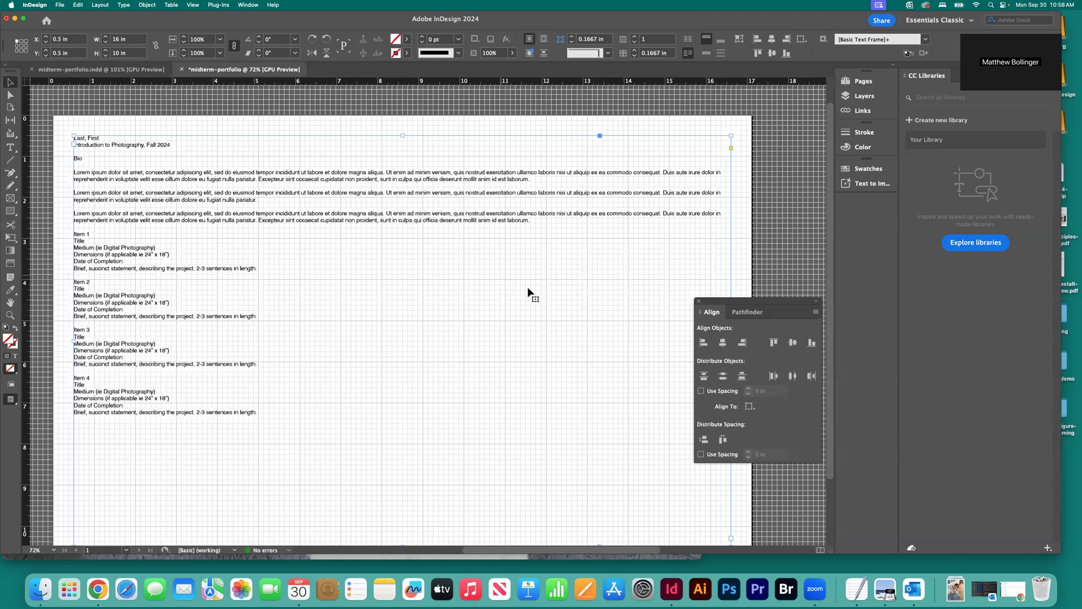
{"action": "scroll", "coordinate": [690, 342], "scroll_direction": "right", "scroll_amount": 1}
Step: Try narrowing the text frame to 8 in and 11.44 in, undo both attempts, and return its edge to the page's right margin
{"action": "left_click_drag", "start_coordinate": [690, 342], "coordinate": [361, 327]}
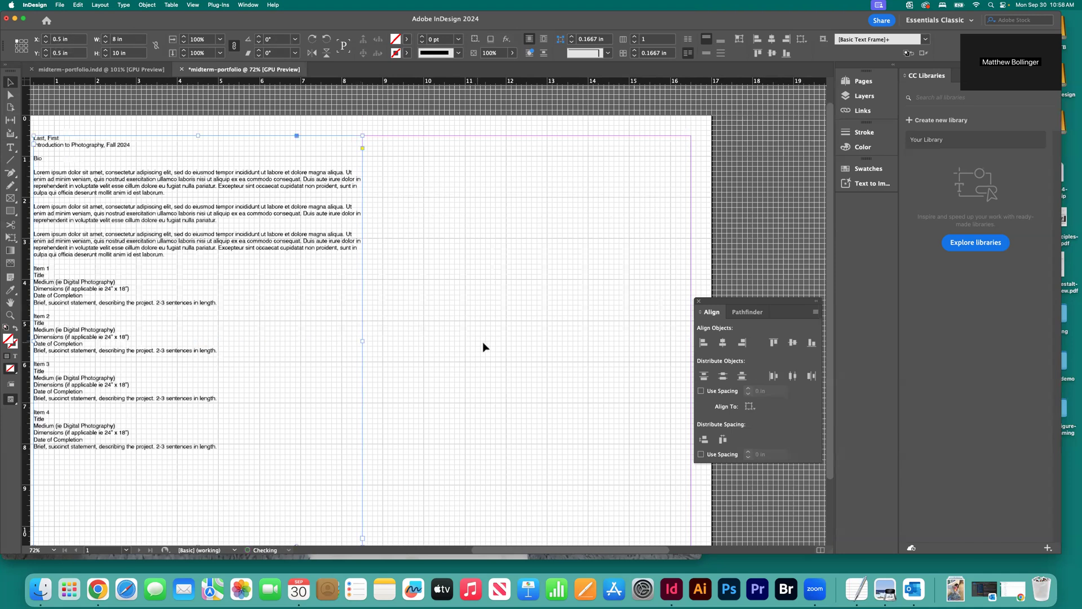
{"action": "key", "text": "super+z"}
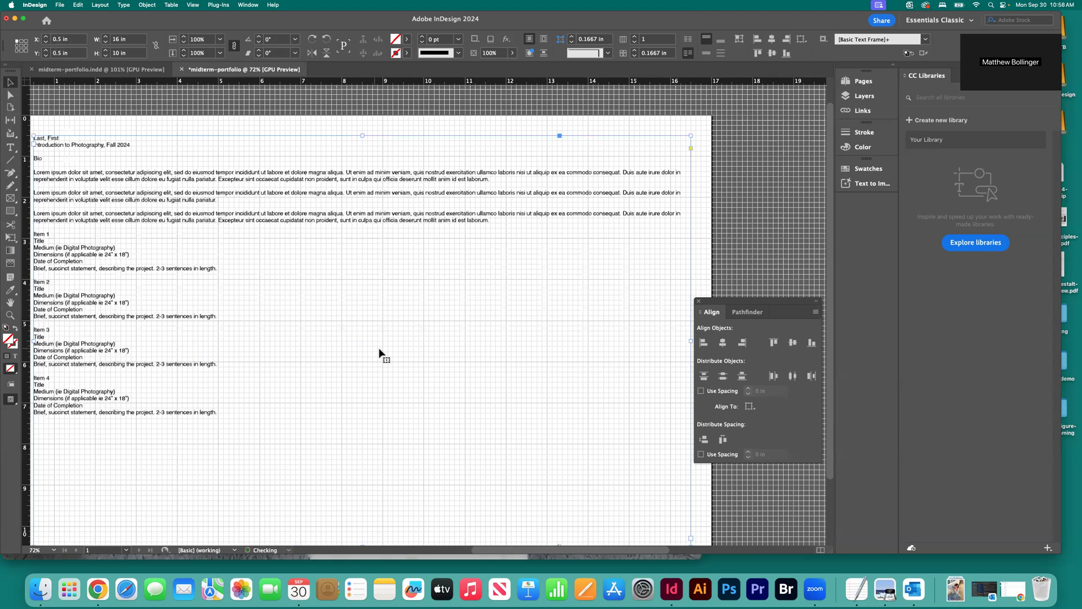
{"action": "left_click_drag", "start_coordinate": [691, 343], "coordinate": [507, 341]}
{"action": "scroll", "coordinate": [520, 345], "scroll_direction": "left", "scroll_amount": 3}
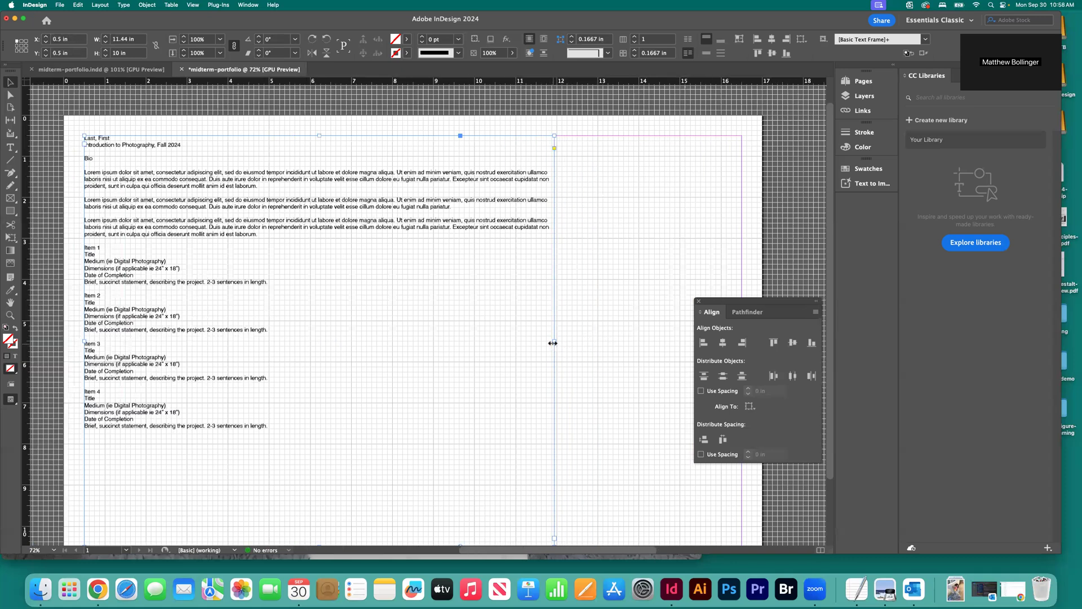
{"action": "key", "text": "super+z"}
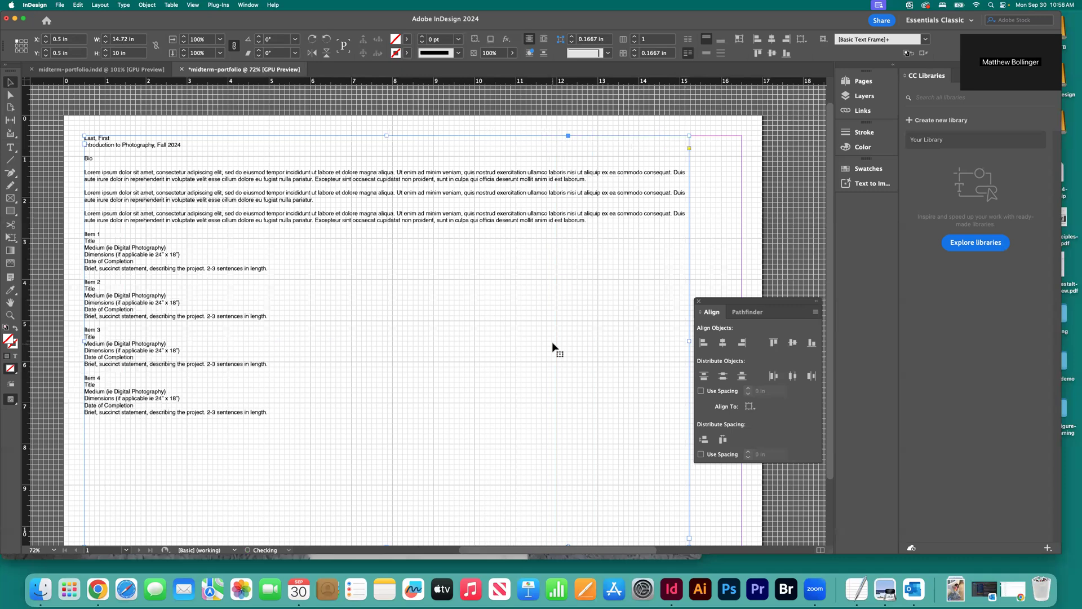
{"action": "key", "text": "super+z"}
{"action": "scroll", "coordinate": [554, 344], "scroll_direction": "right", "scroll_amount": 5}
{"action": "left_click_drag", "start_coordinate": [498, 342], "coordinate": [654, 345]}
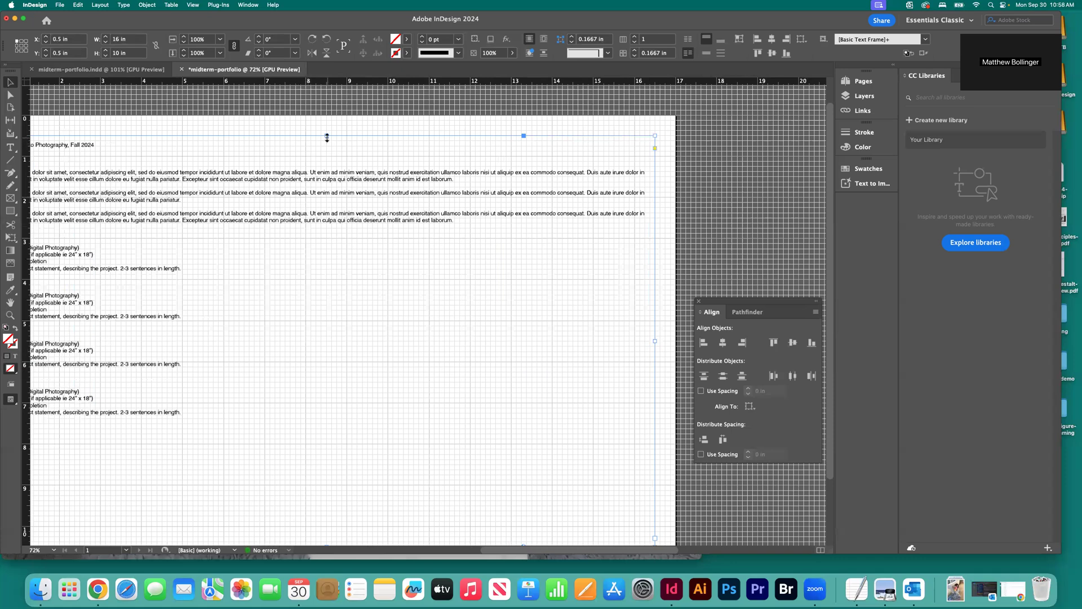
Step: Narrow the text frame from its right side to the page's vertical centre line, making it 8 in wide
{"action": "left_click_drag", "start_coordinate": [653, 342], "coordinate": [326, 331]}
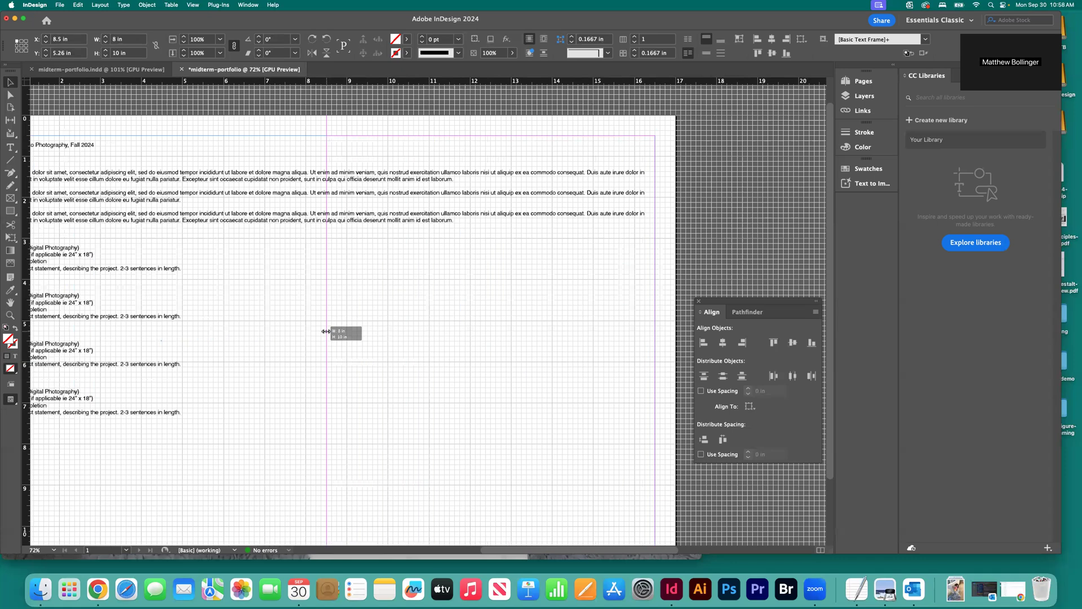
{"action": "left_click_drag", "start_coordinate": [326, 331], "coordinate": [326, 331]}
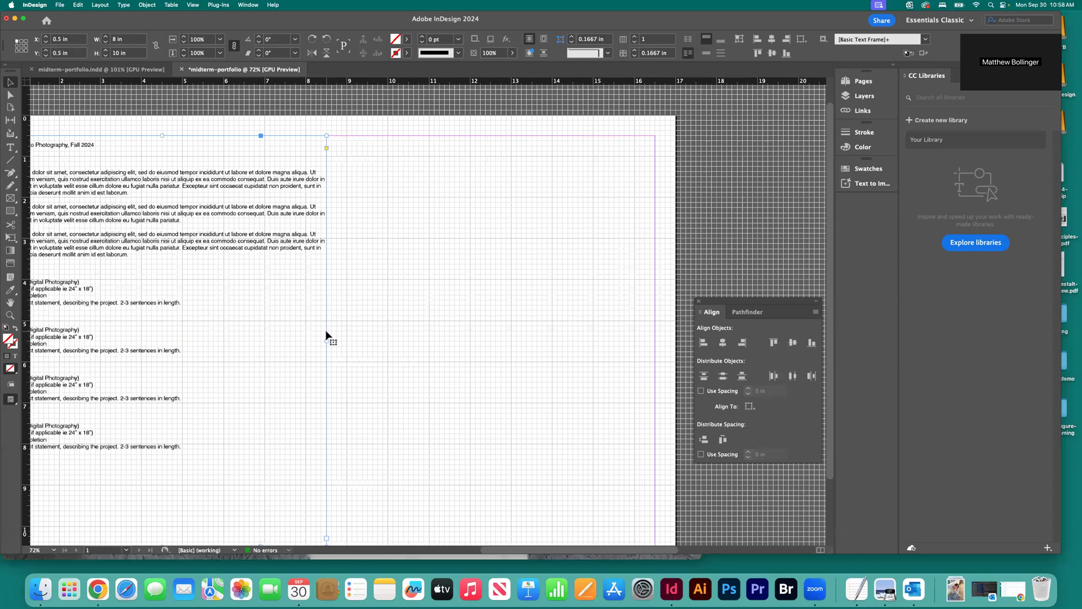
{"action": "scroll", "coordinate": [326, 331], "scroll_direction": "left", "scroll_amount": 4}
{"action": "scroll", "coordinate": [326, 331], "scroll_direction": "down", "scroll_amount": 1}
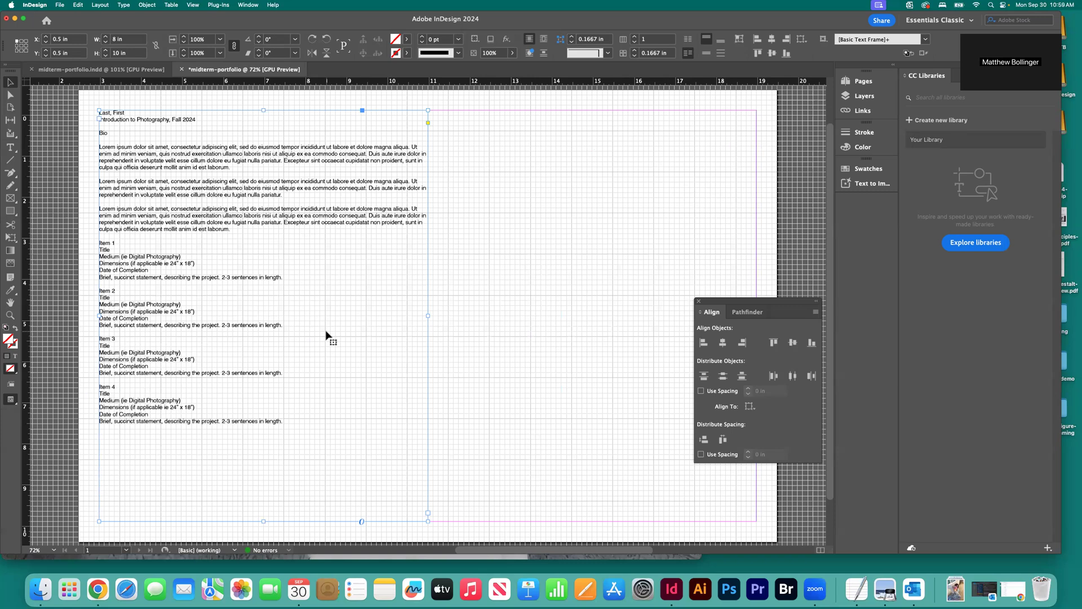
Step: Examine the page and its document grid at magnifications from 12.5% to 300%, ending with the page fitted in the window
{"action": "key", "text": "super+minus"}
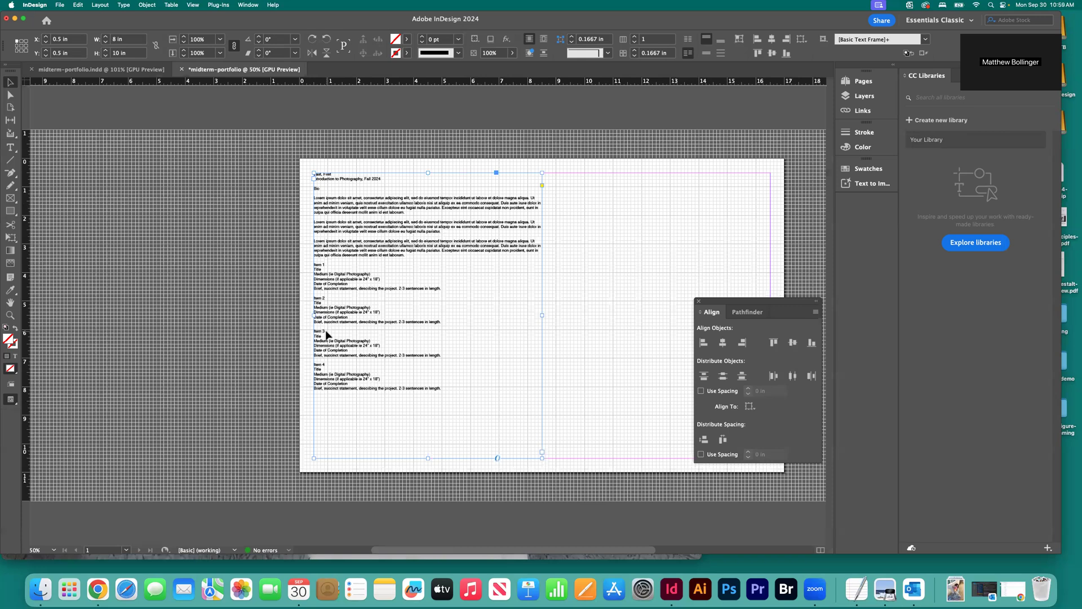
{"action": "key", "text": "super+minus"}
{"action": "key", "text": "super+minus"}
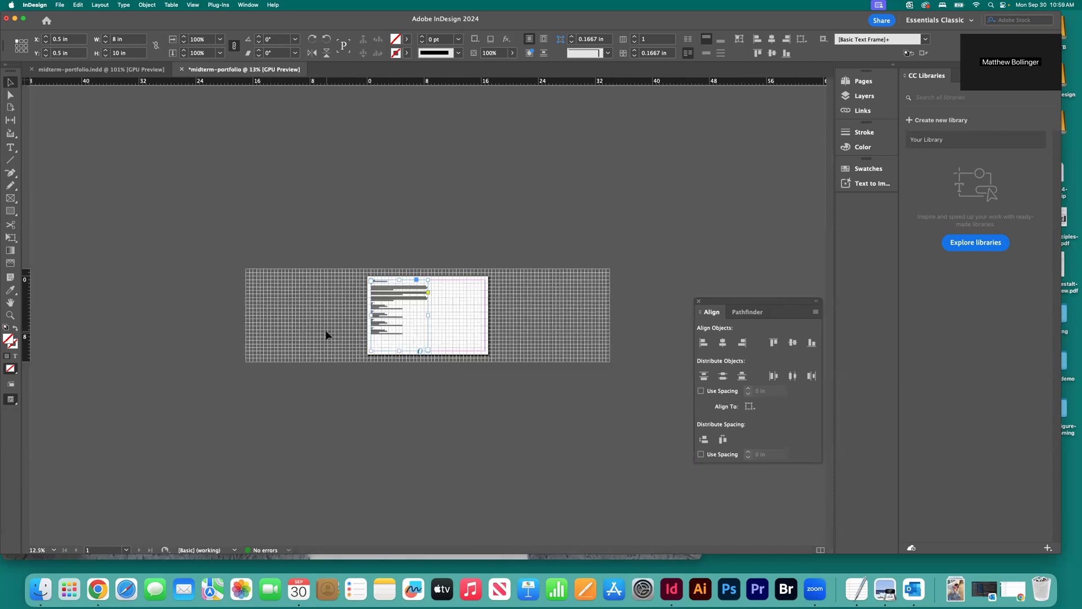
{"action": "key", "text": "super+equal"}
{"action": "key", "text": "super+equal"}
{"action": "key", "text": "super+equal"}
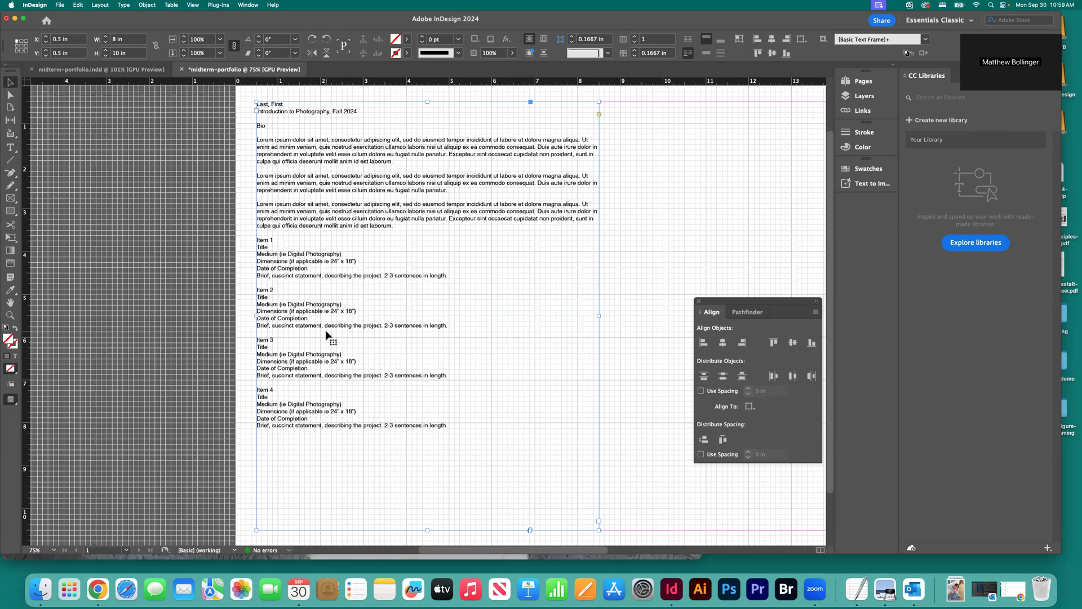
{"action": "key", "text": "super+equal"}
{"action": "key", "text": "super+equal"}
{"action": "key", "text": "super+equal"}
{"action": "key", "text": "super+equal"}
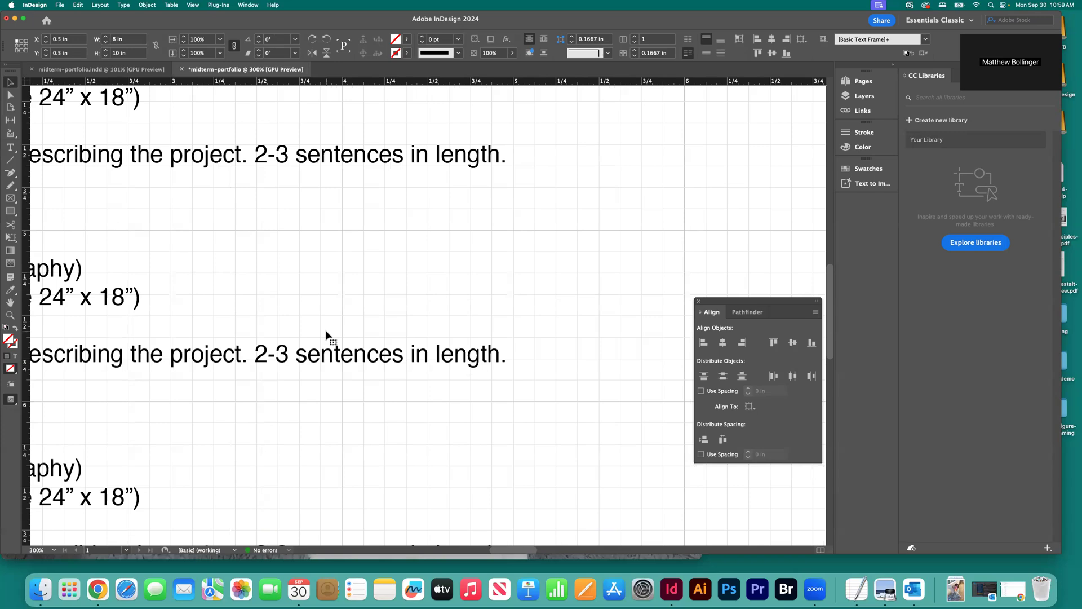
{"action": "key", "text": "super+0"}
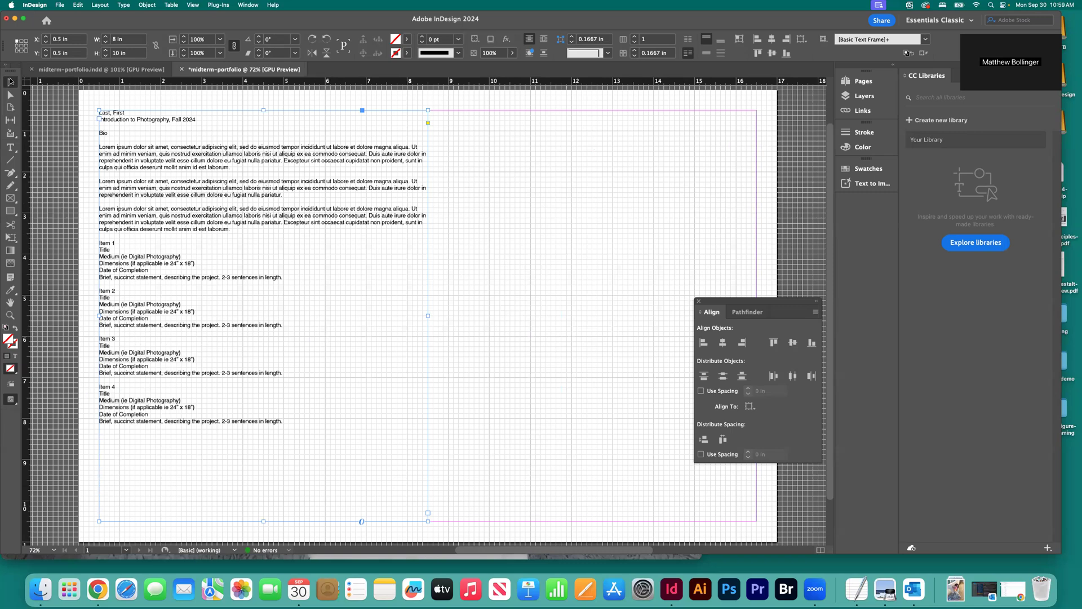
Step: Highlight the "Last, First" name line at the top of the text frame
{"action": "left_click", "coordinate": [38, 96]}
{"action": "double_click", "coordinate": [124, 113]}
{"action": "left_click_drag", "start_coordinate": [124, 113], "coordinate": [99, 112]}
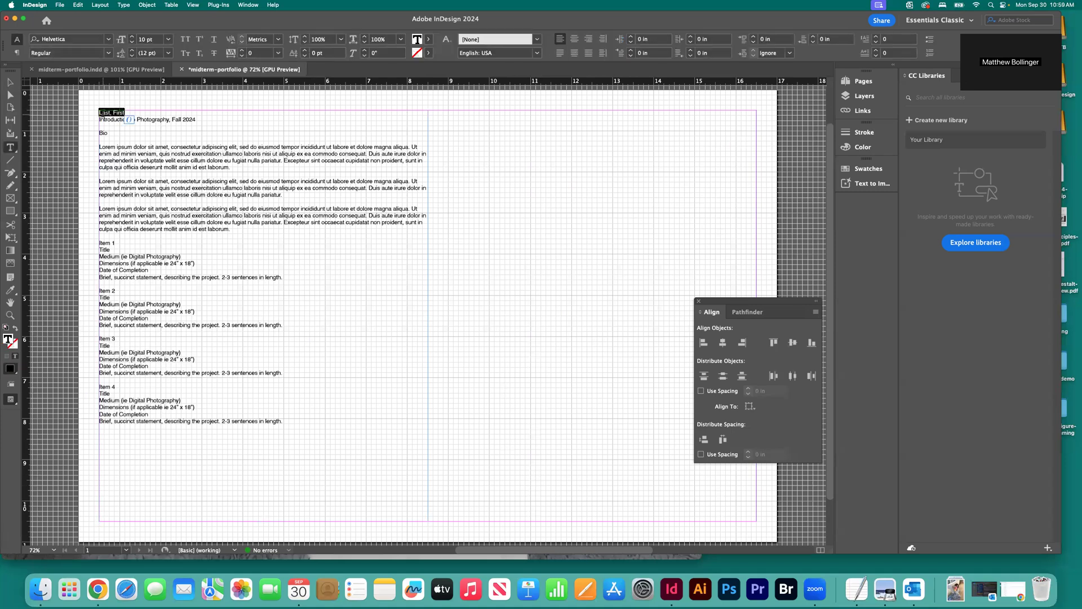
Step: Highlight the three placeholder paragraphs under "Bio" to review the biography section
{"action": "left_click_drag", "start_coordinate": [234, 230], "coordinate": [92, 148]}
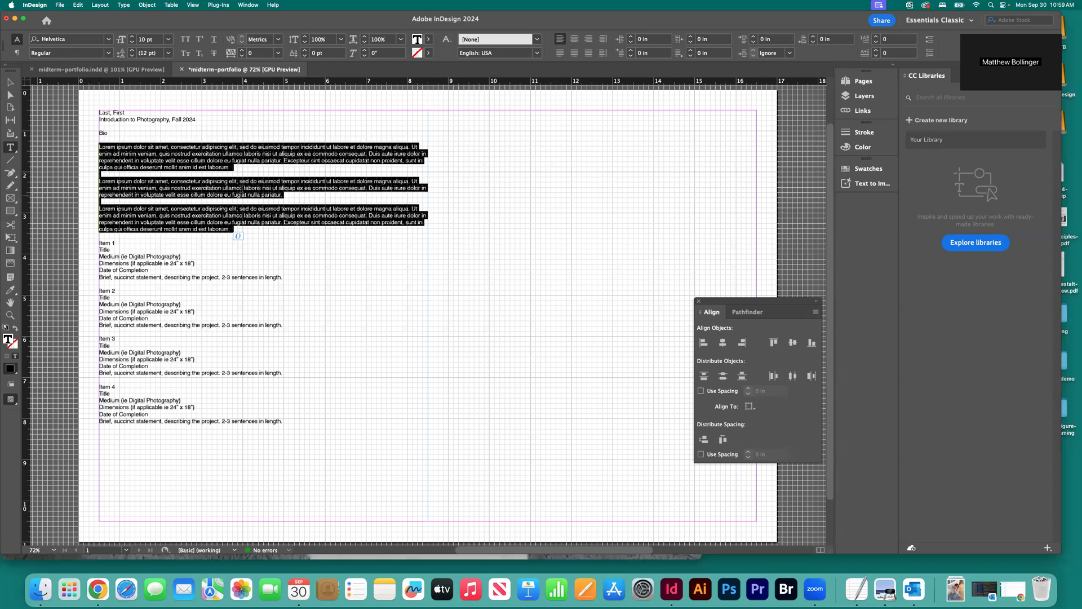
{"action": "left_click", "coordinate": [245, 171]}
{"action": "left_click_drag", "start_coordinate": [237, 230], "coordinate": [98, 148]}
{"action": "left_click", "coordinate": [234, 230]}
{"action": "left_click_drag", "start_coordinate": [234, 230], "coordinate": [97, 146]}
{"action": "left_click", "coordinate": [10, 81]}
{"action": "double_click", "coordinate": [261, 276]}
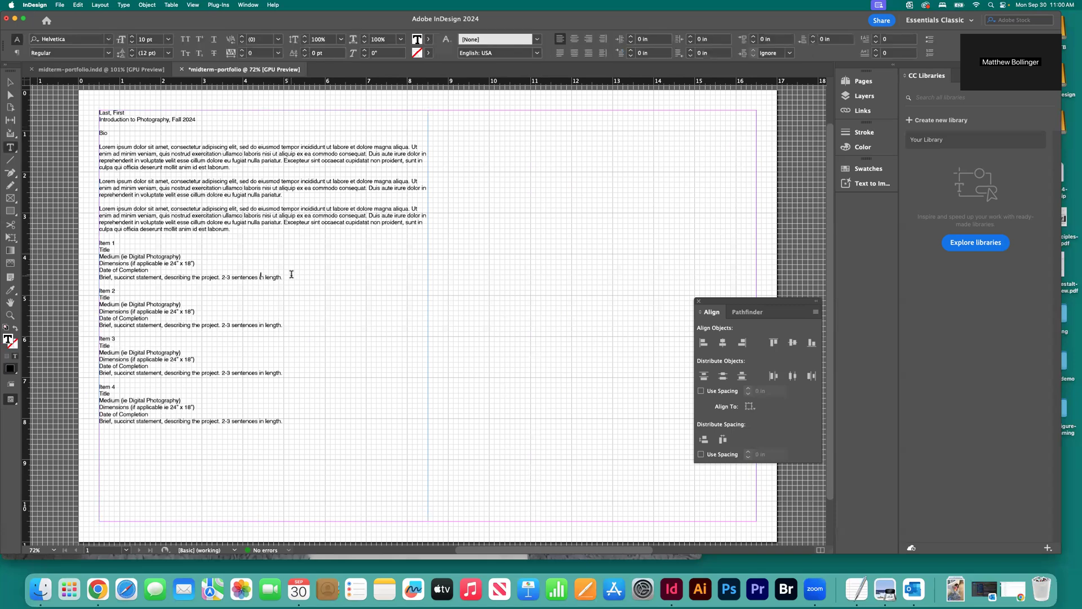
{"action": "left_click_drag", "start_coordinate": [234, 231], "coordinate": [99, 147]}
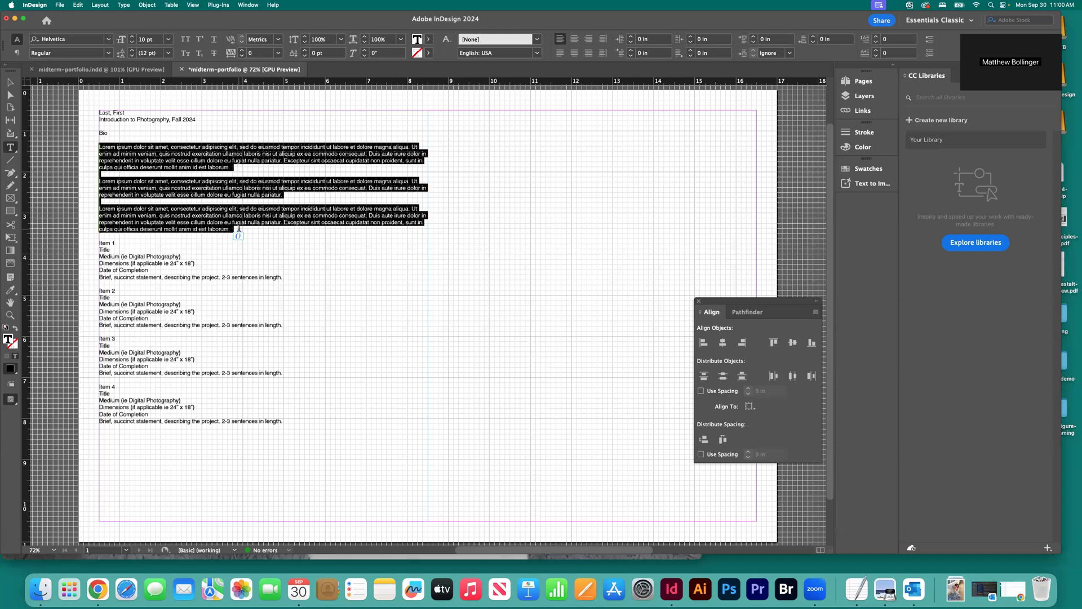
Step: Highlight the brief project statement under Item 1 to review it, and deselect the text
{"action": "left_click_drag", "start_coordinate": [285, 277], "coordinate": [97, 277]}
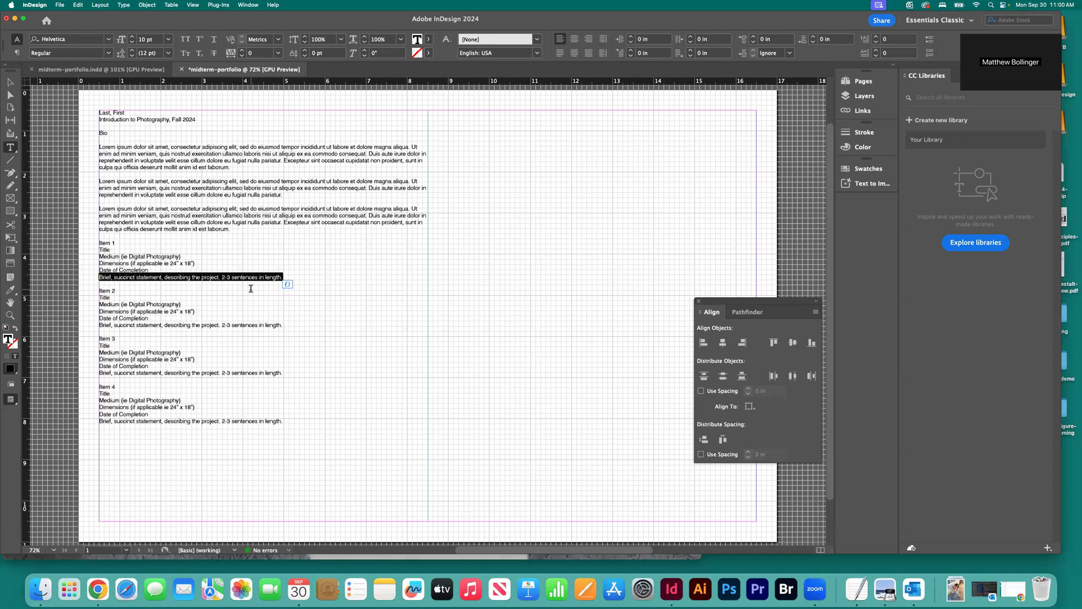
{"action": "left_click", "coordinate": [273, 277]}
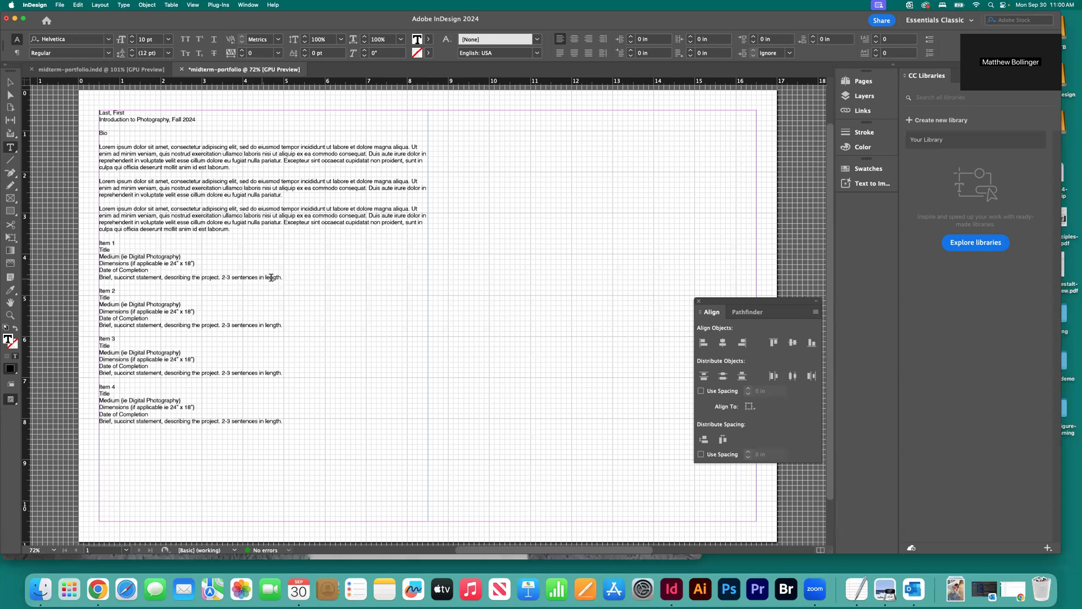
{"action": "left_click_drag", "start_coordinate": [282, 277], "coordinate": [97, 276]}
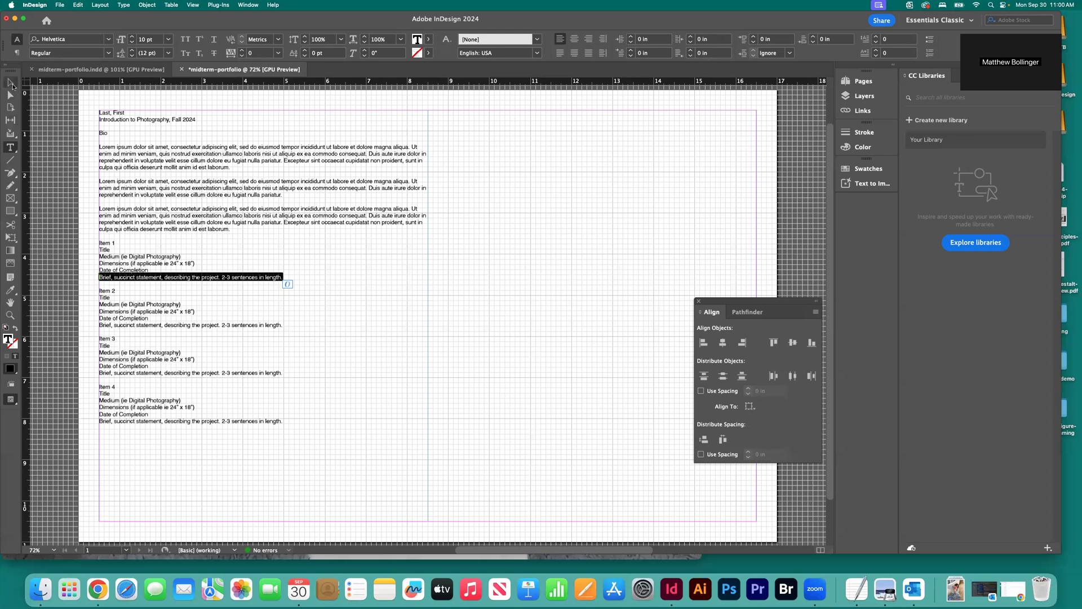
{"action": "left_click", "coordinate": [10, 83]}
{"action": "left_click", "coordinate": [54, 100]}
Step: Save the document as midterm-portfolio-work in the midterm-portfolio folder
{"action": "key", "text": "super+minus"}
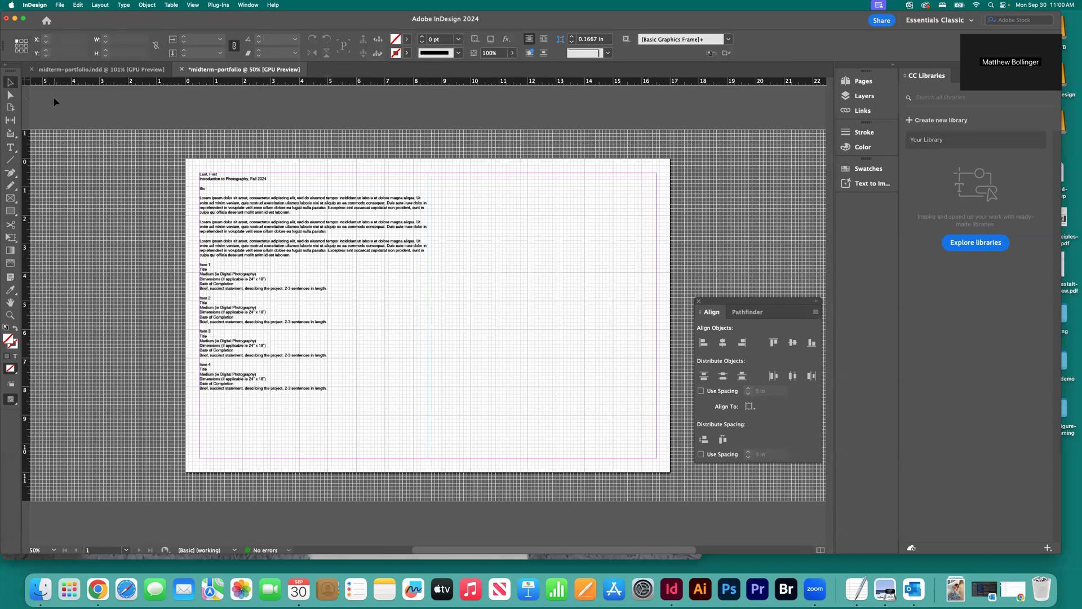
{"action": "key", "text": "super+minus"}
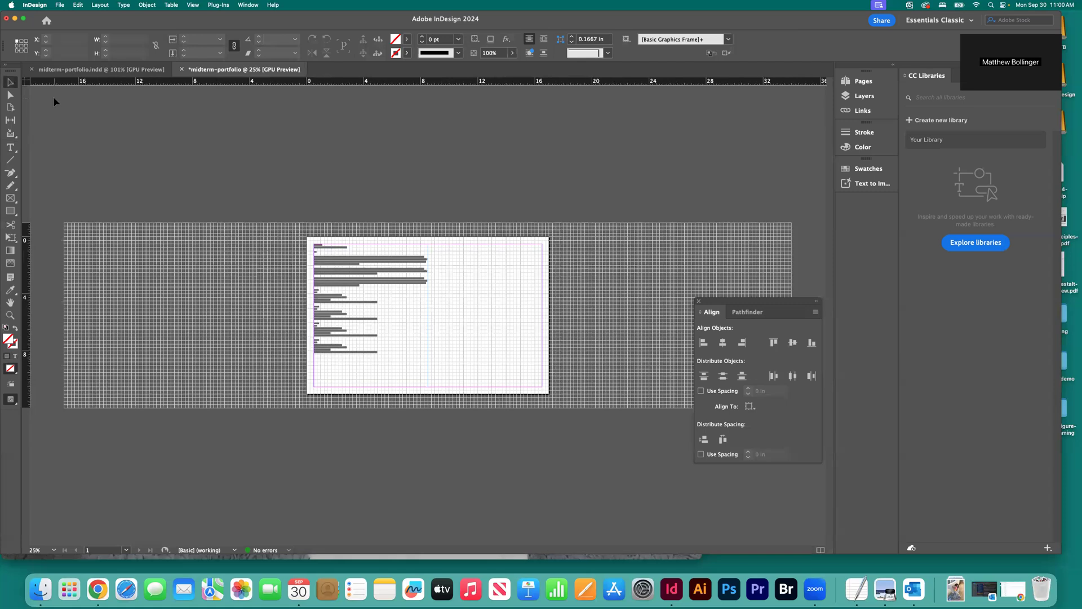
{"action": "key", "text": "super+s"}
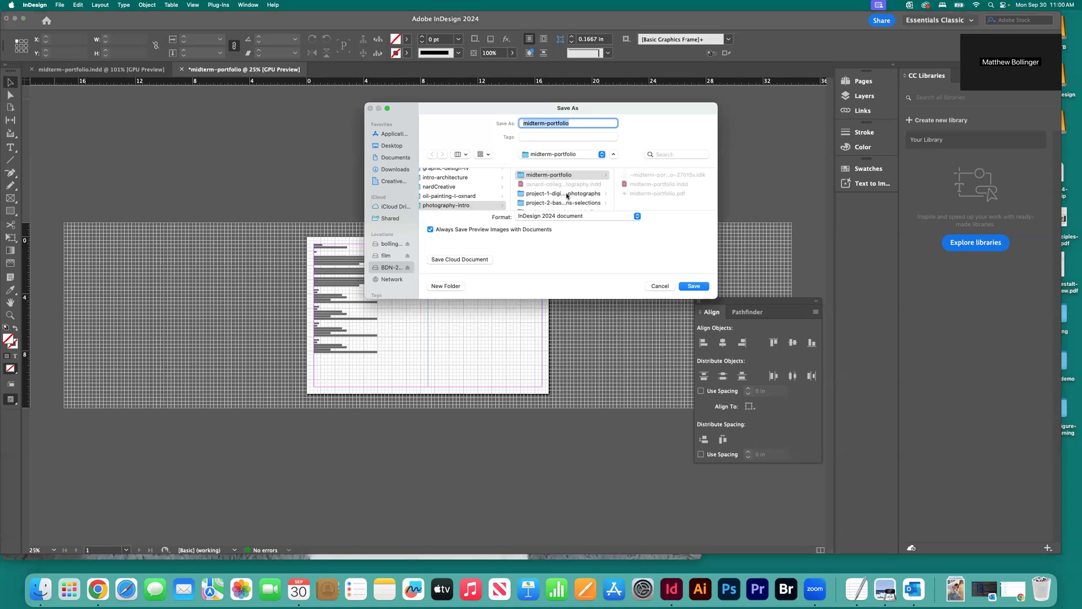
{"action": "left_click", "coordinate": [633, 177]}
{"action": "key", "text": "Right"}
{"action": "type", "text": "-work"}
{"action": "left_click", "coordinate": [698, 286]}
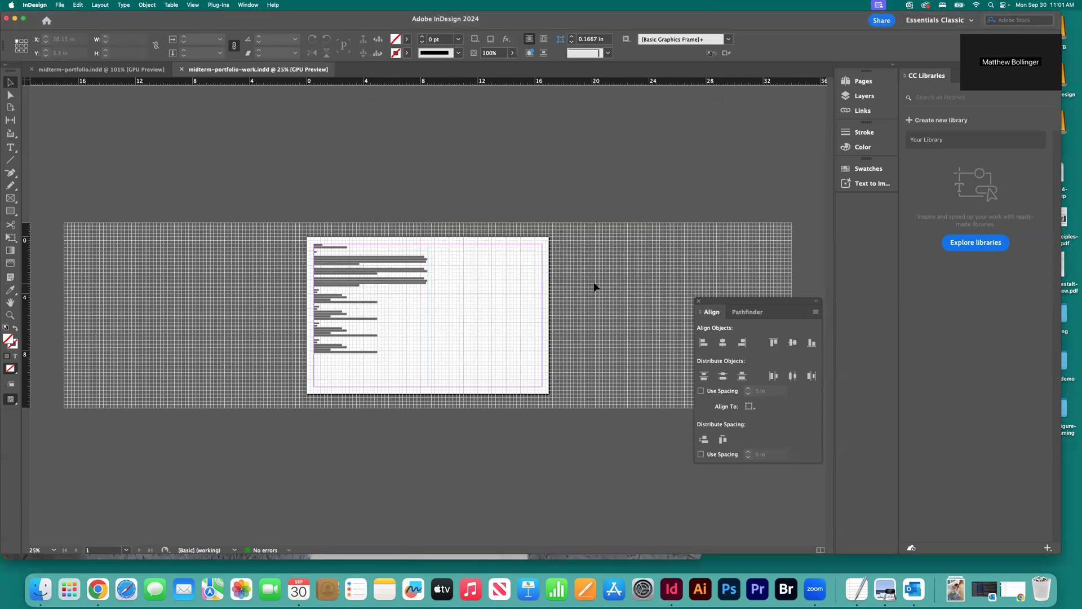
Step: Switch to Finder and locate midterm-portfolio-work.indd in the midterm-portfolio folder inside photography-intro
{"action": "key", "text": "super+Tab"}
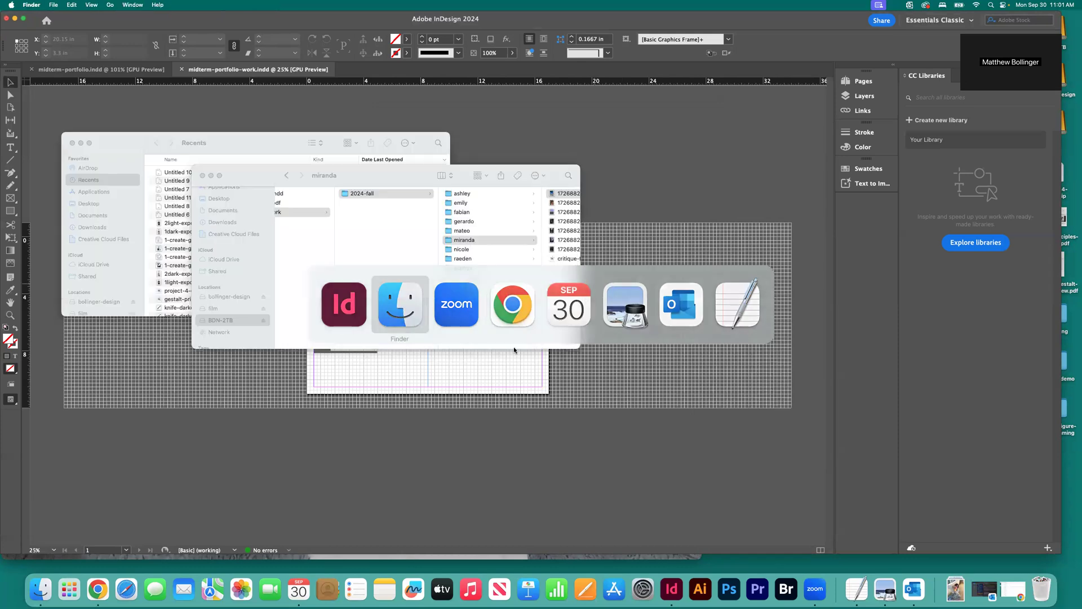
{"action": "scroll", "coordinate": [380, 226], "scroll_direction": "left", "scroll_amount": 5}
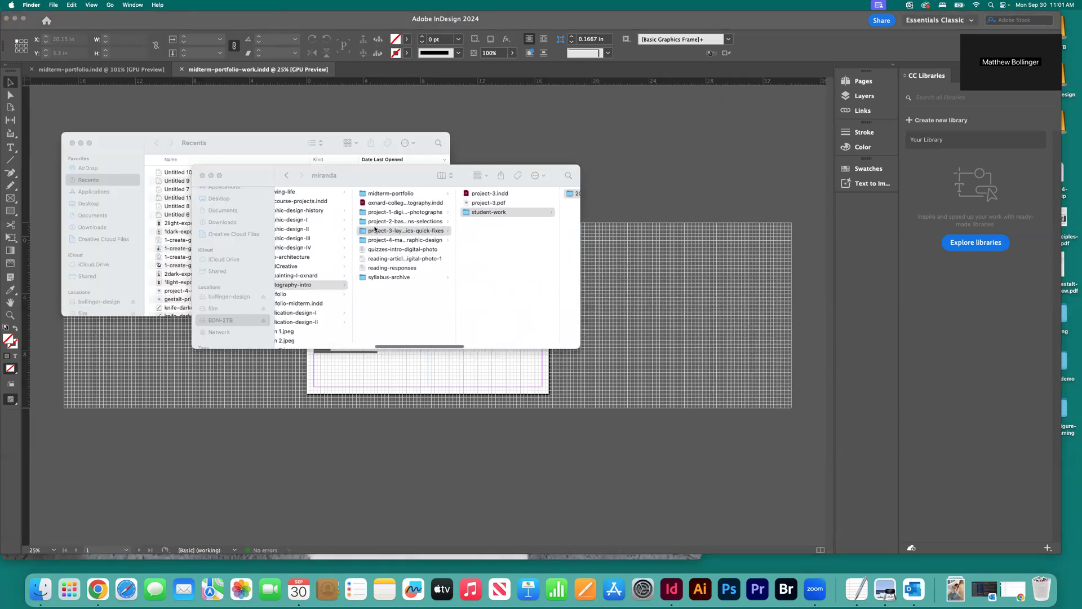
{"action": "left_click", "coordinate": [397, 193]}
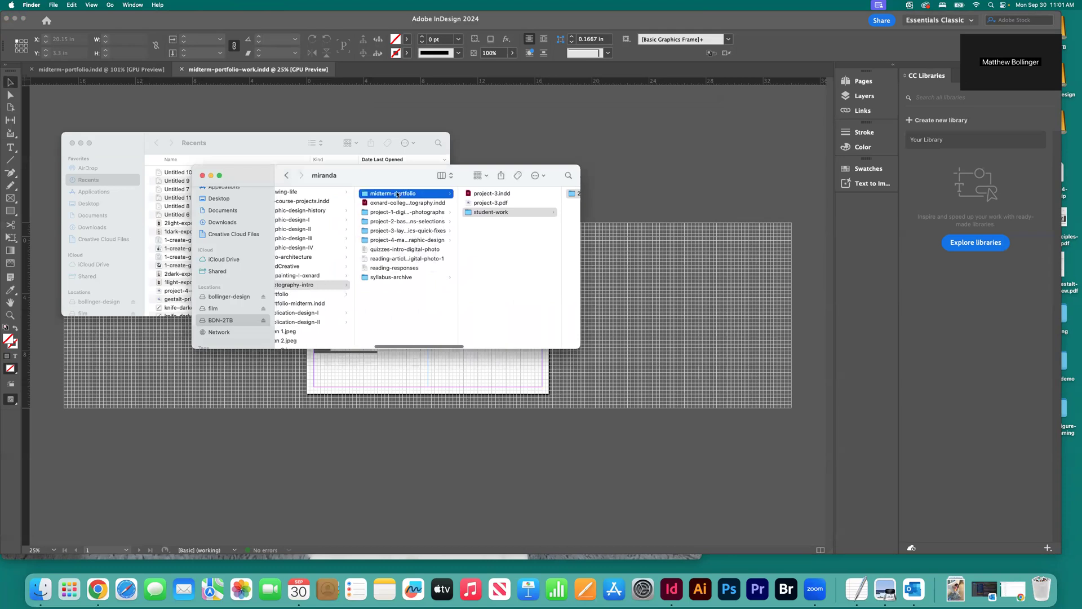
{"action": "scroll", "coordinate": [417, 202], "scroll_direction": "left", "scroll_amount": 3}
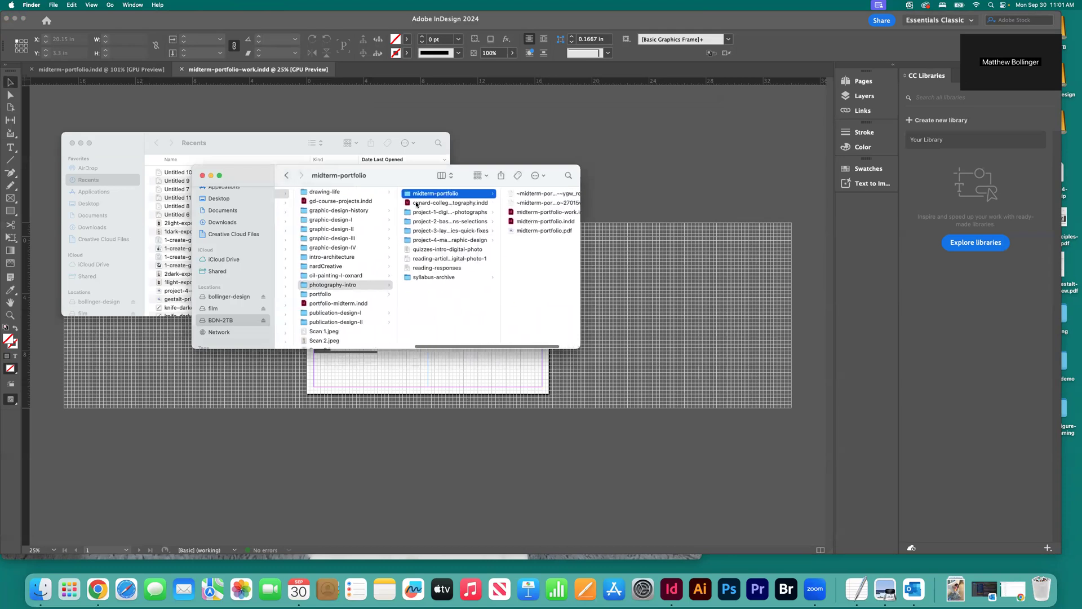
{"action": "left_click", "coordinate": [349, 285]}
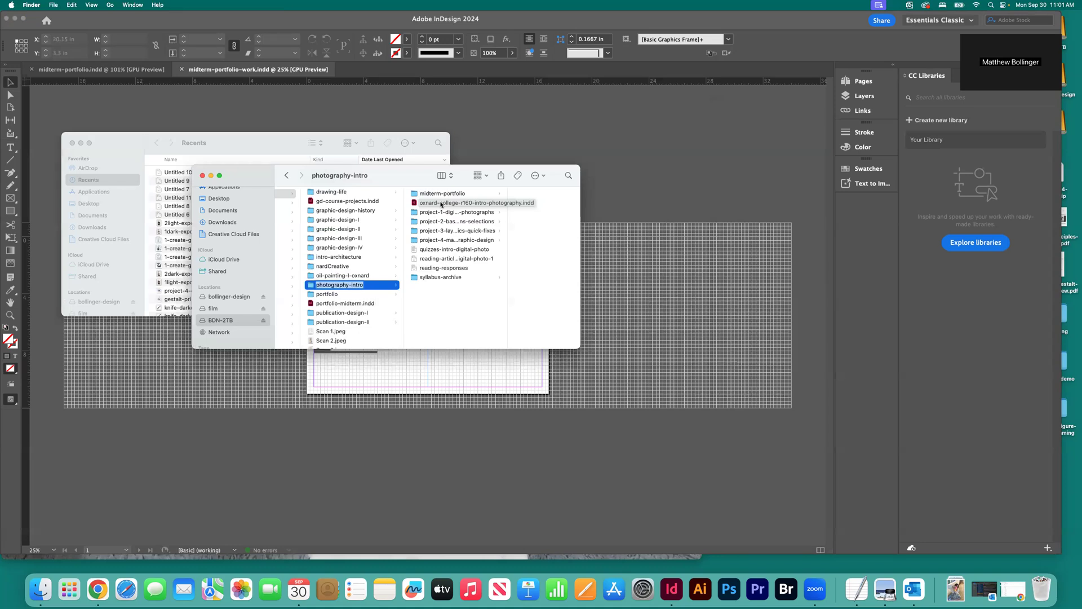
{"action": "key", "text": "Right"}
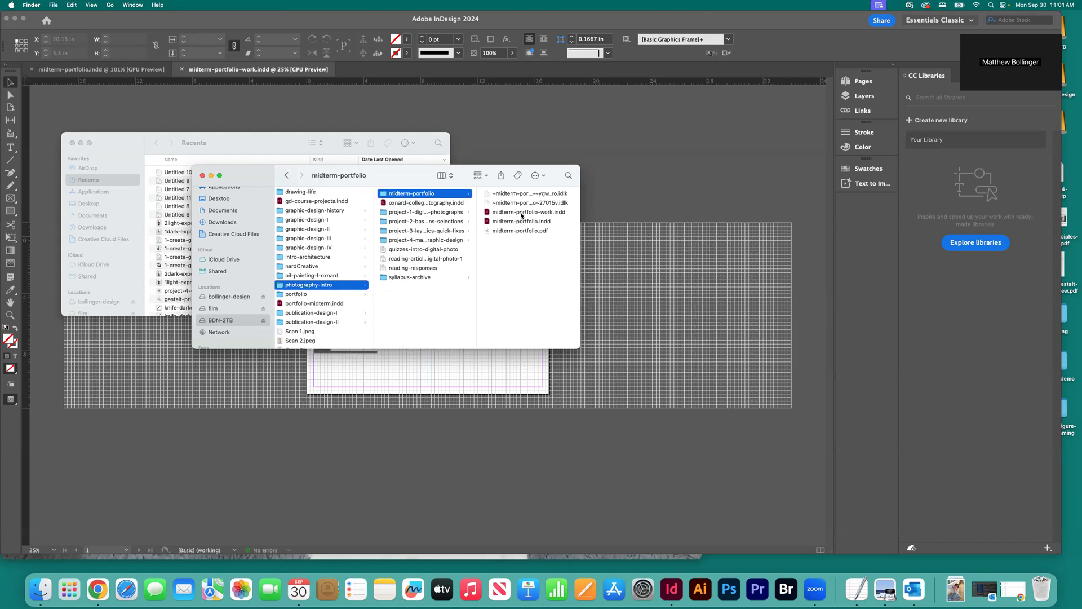
{"action": "left_click", "coordinate": [520, 212]}
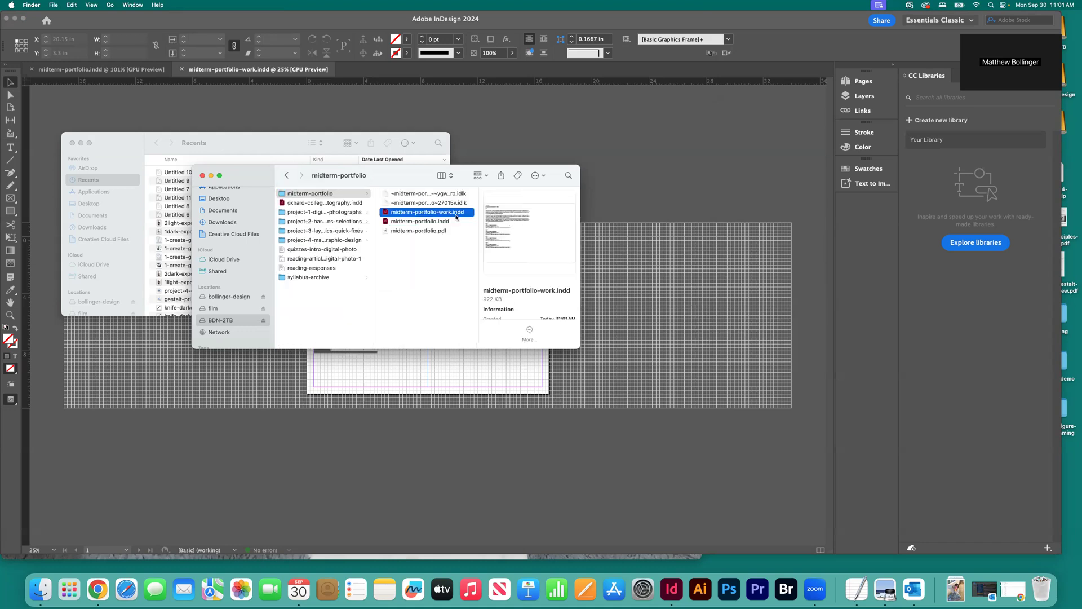
{"action": "scroll", "coordinate": [455, 217], "scroll_direction": "left", "scroll_amount": 2}
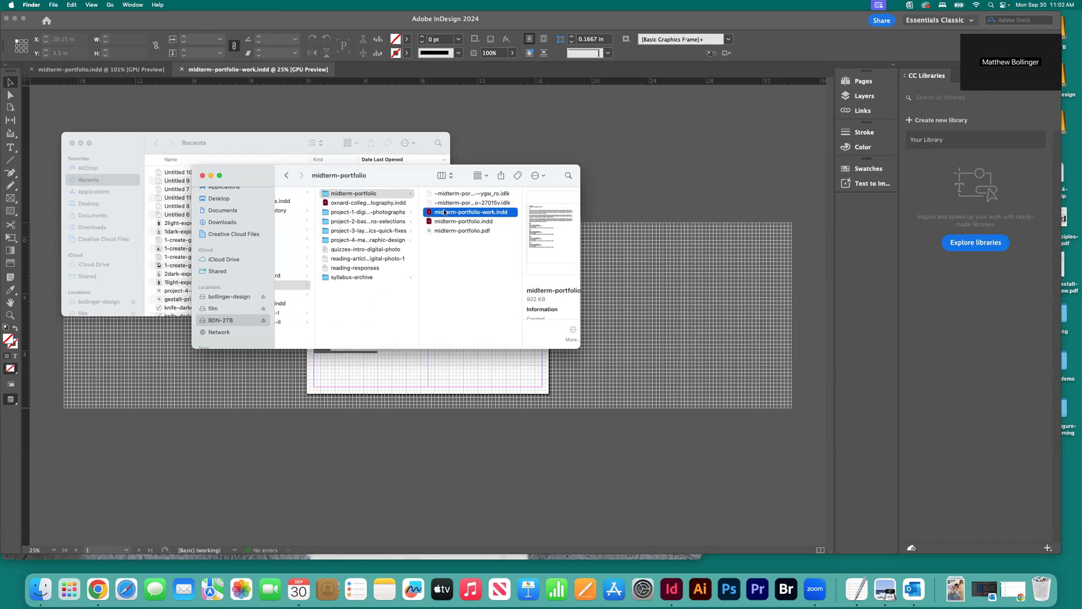
Step: Look through the project-1 to project-4 folders inside photography-intro to review how the course projects are organised
{"action": "left_click", "coordinate": [388, 212]}
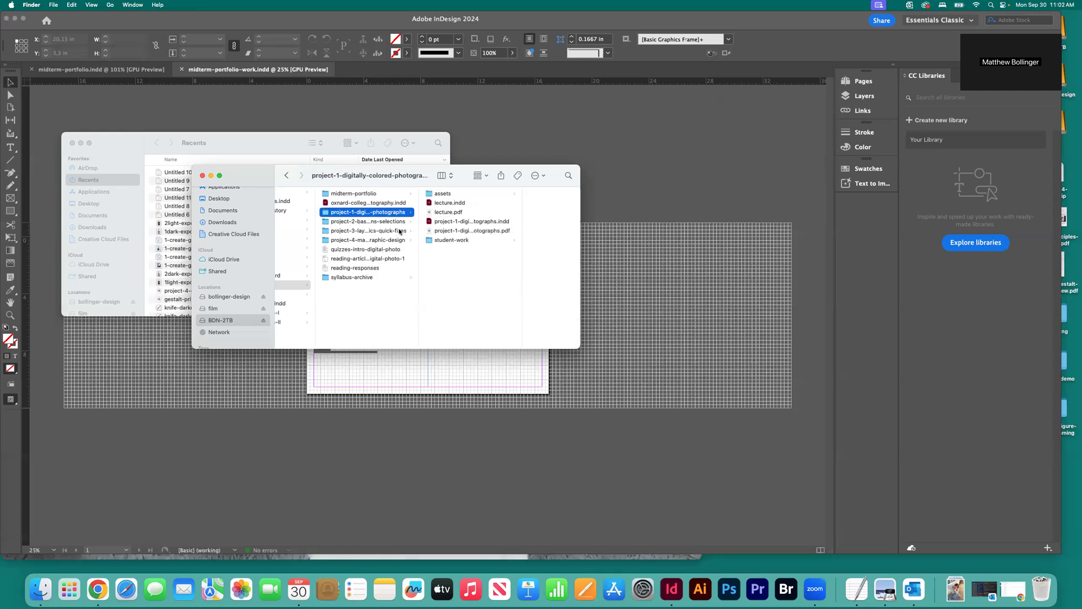
{"action": "left_click", "coordinate": [390, 222]}
{"action": "left_click", "coordinate": [393, 233]}
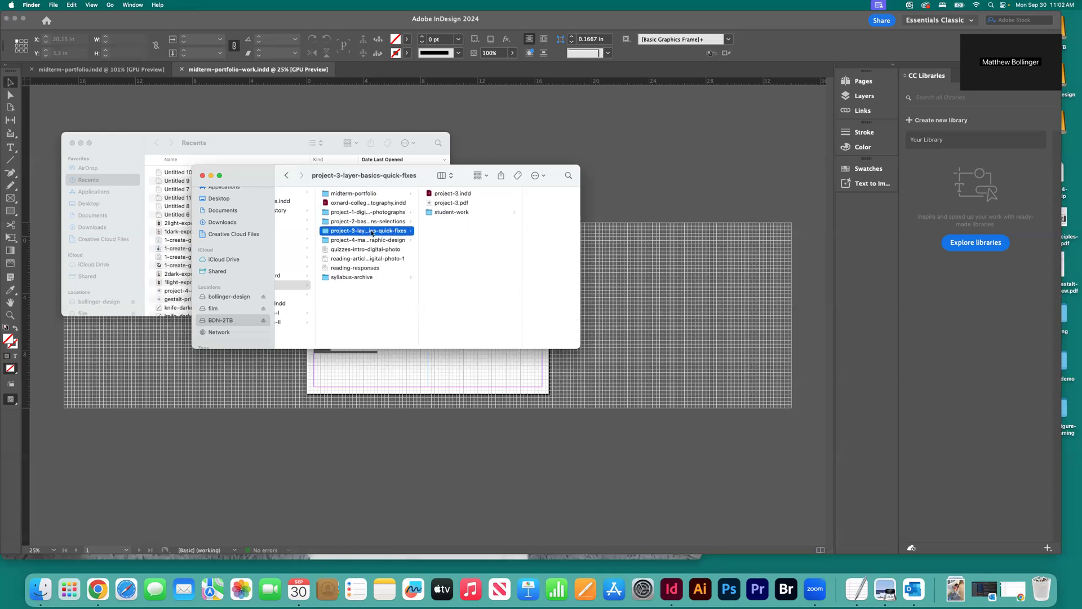
{"action": "left_click", "coordinate": [356, 215]}
{"action": "left_click", "coordinate": [361, 222]}
{"action": "left_click", "coordinate": [372, 233]}
{"action": "left_click", "coordinate": [381, 240]}
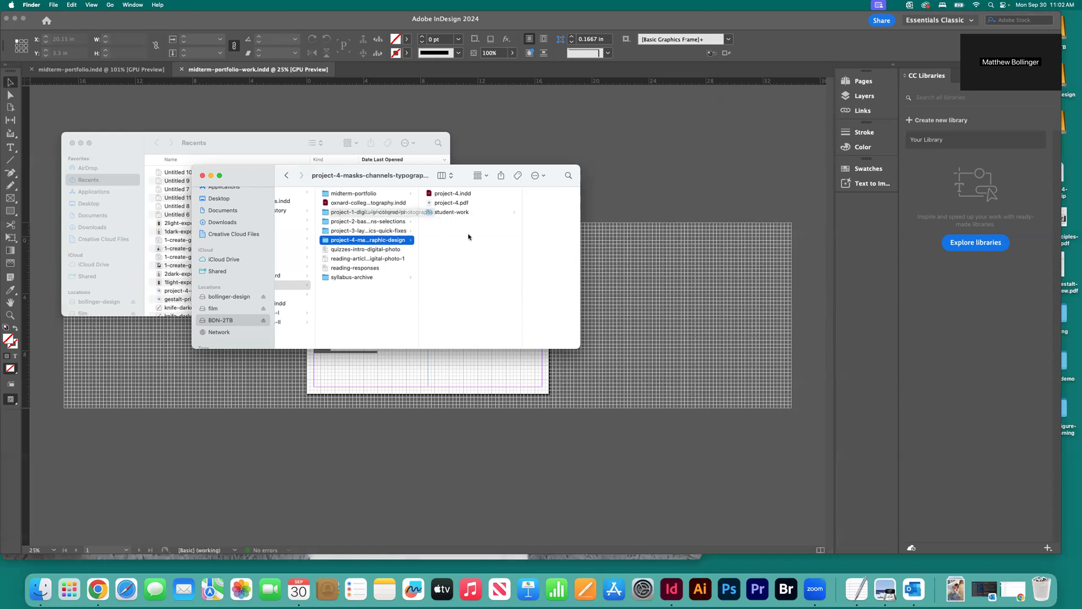
{"action": "scroll", "coordinate": [437, 218], "scroll_direction": "left", "scroll_amount": 4}
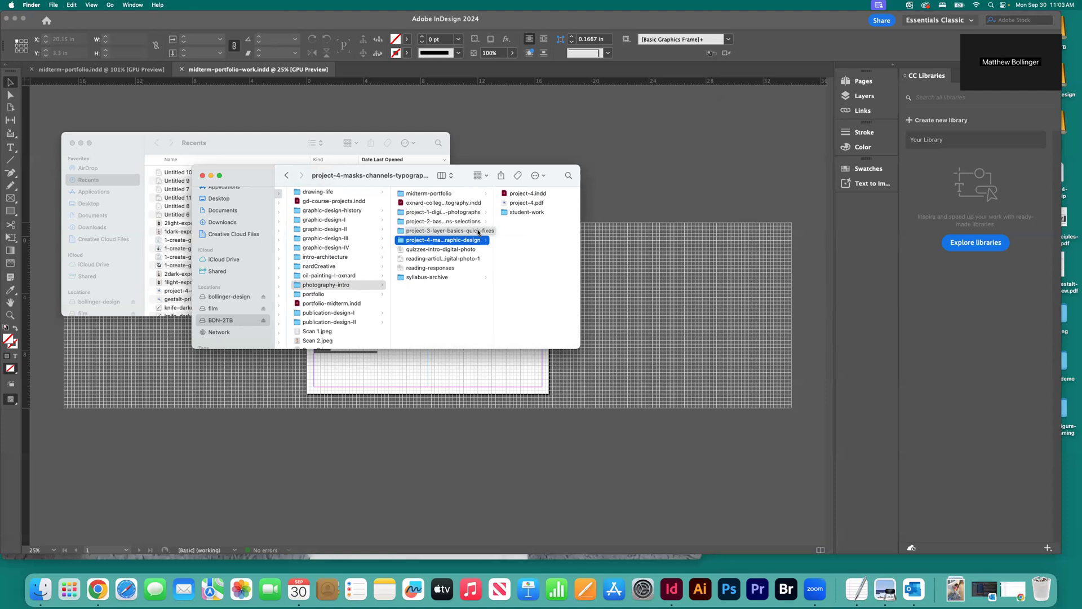
Step: Browse the year folders 1998, 1999 and 2000 in 1_art-design on the BDN-2TB drive, and close that Finder window
{"action": "left_click", "coordinate": [130, 146]}
{"action": "scroll", "coordinate": [82, 282], "scroll_direction": "down", "scroll_amount": 5}
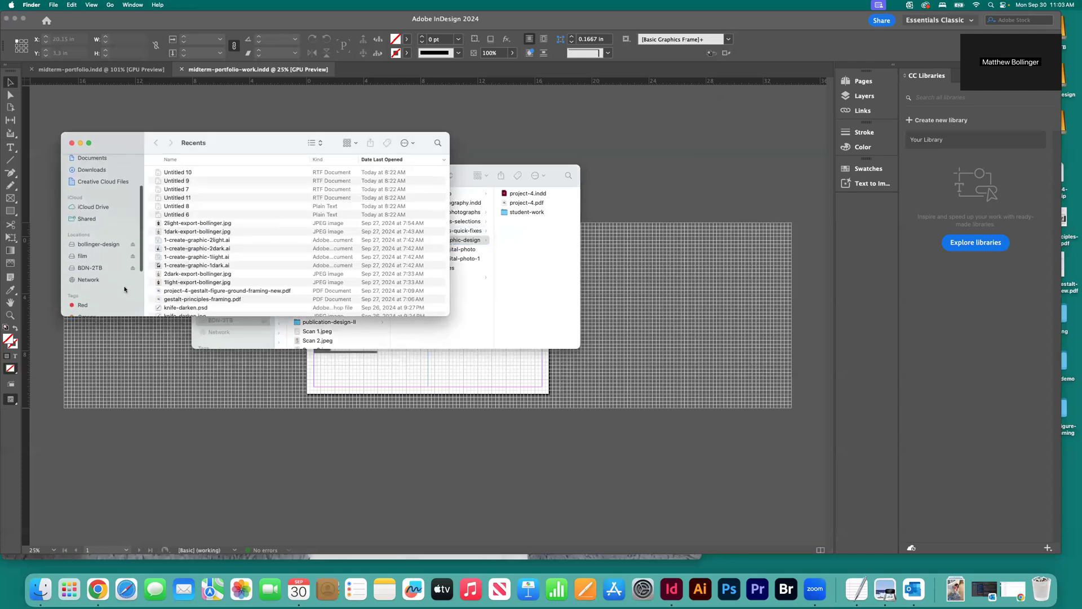
{"action": "left_click", "coordinate": [89, 268]}
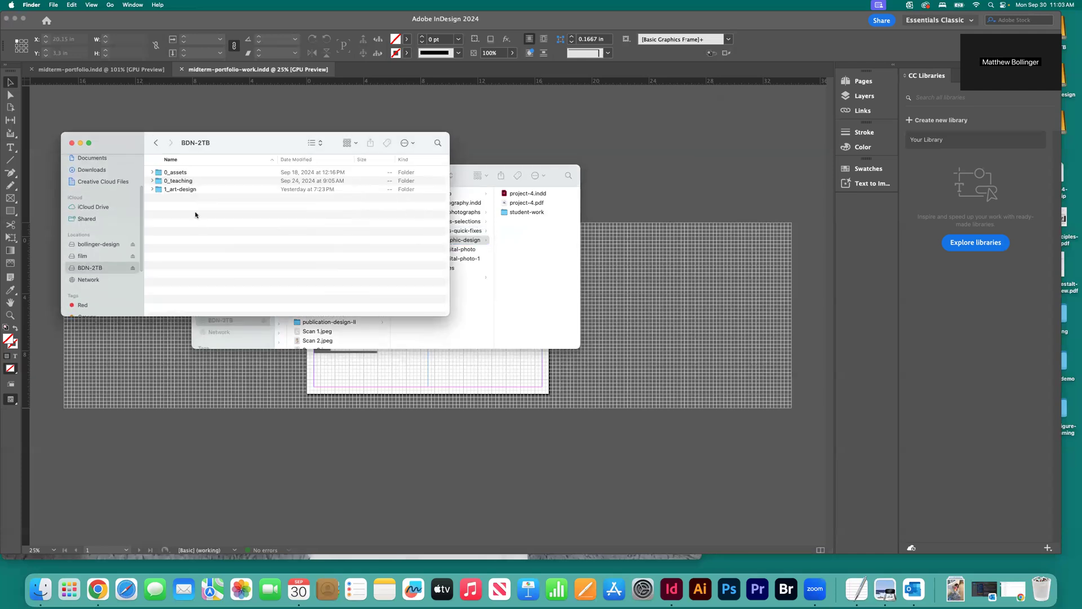
{"action": "double_click", "coordinate": [177, 190]}
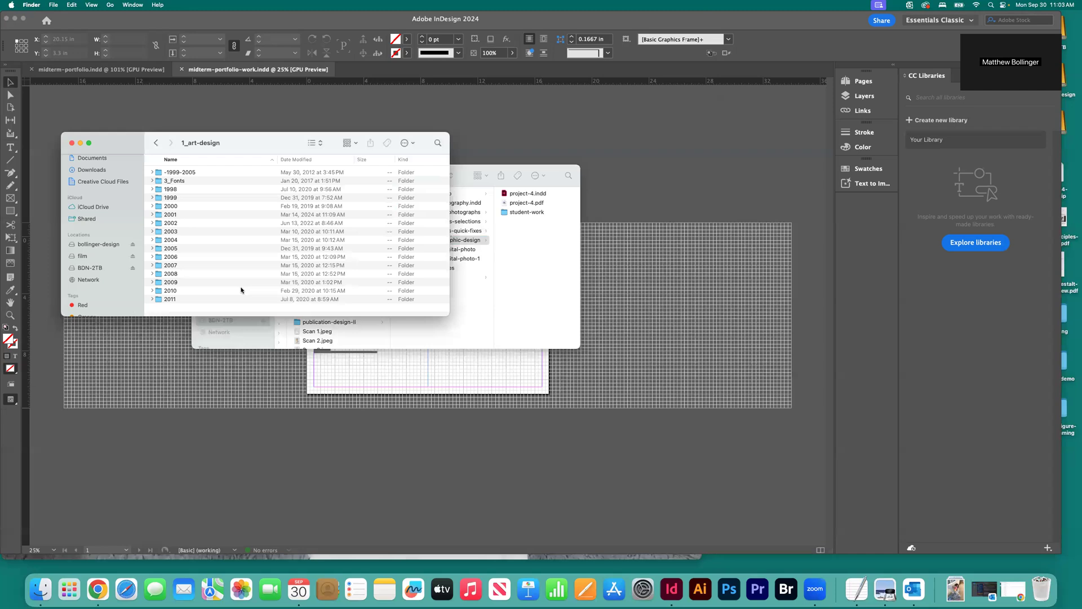
{"action": "double_click", "coordinate": [172, 190]}
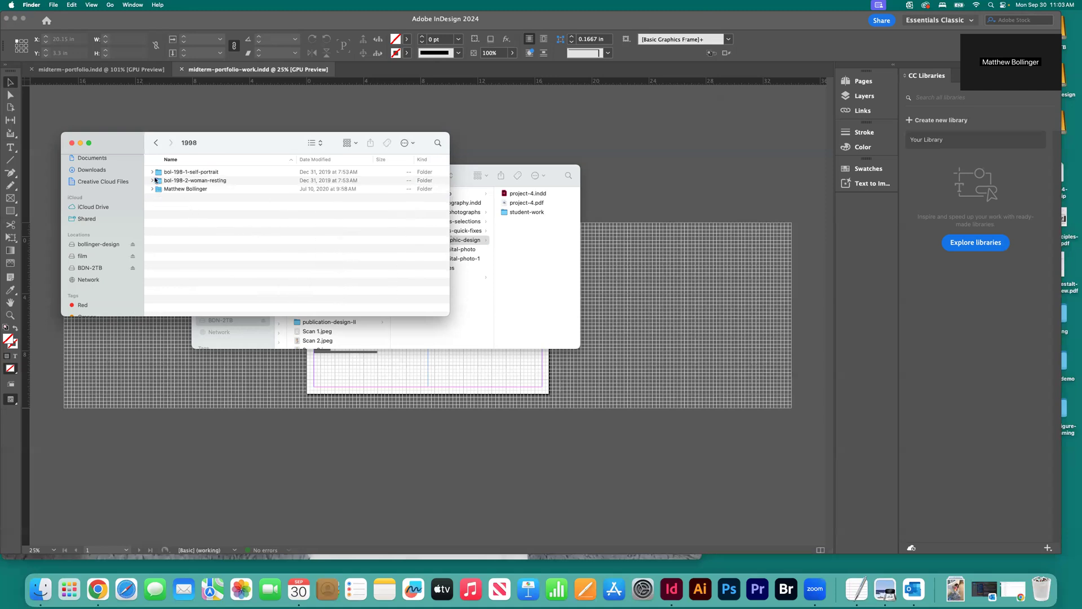
{"action": "left_click", "coordinate": [156, 143]}
{"action": "double_click", "coordinate": [186, 197]}
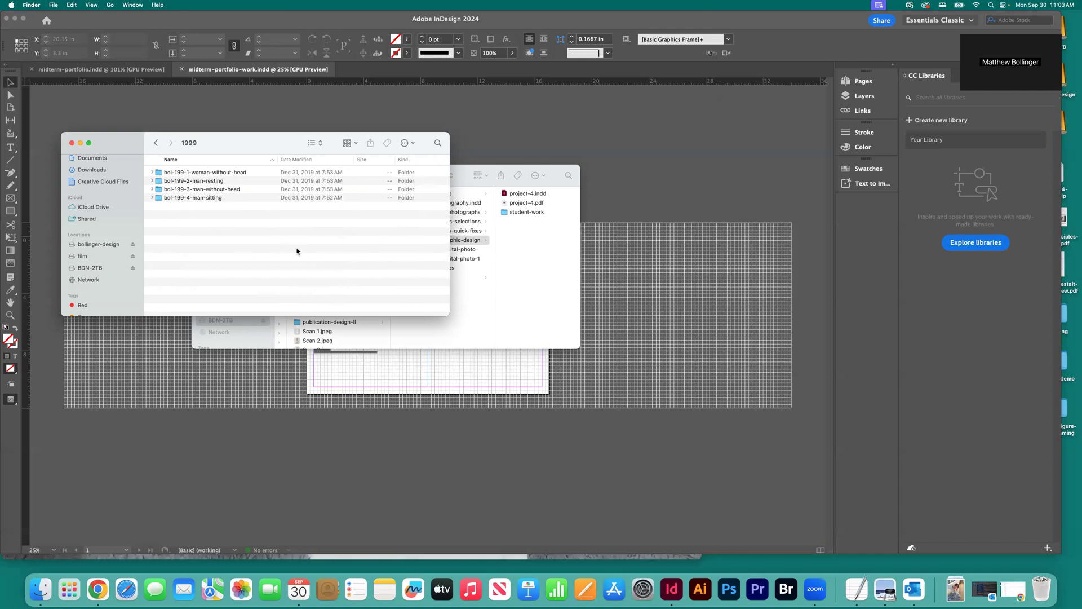
{"action": "left_click", "coordinate": [156, 143]}
{"action": "double_click", "coordinate": [173, 204]}
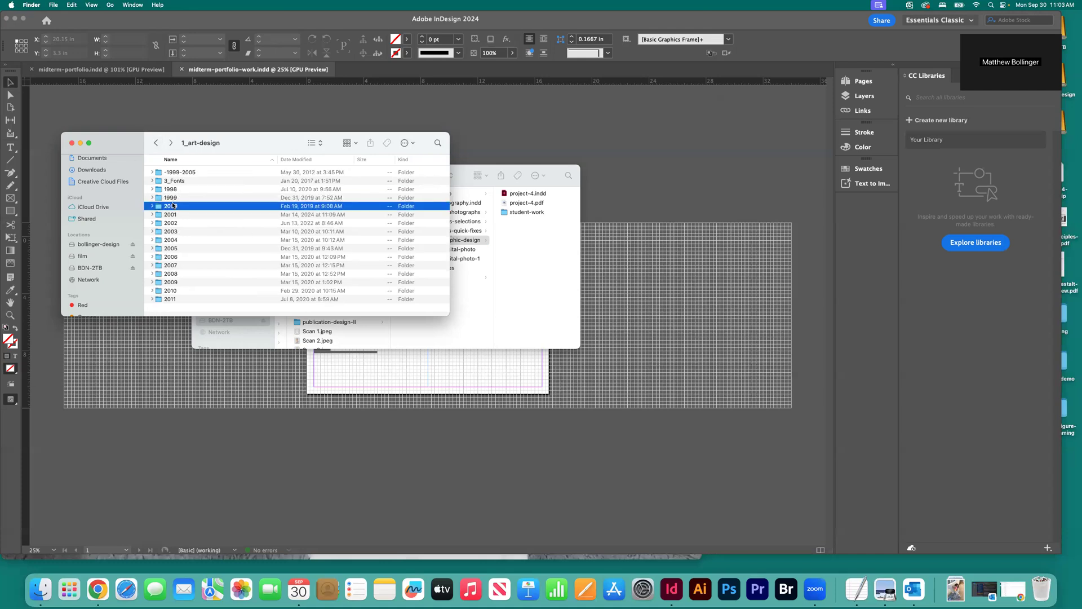
{"action": "left_click", "coordinate": [154, 143]}
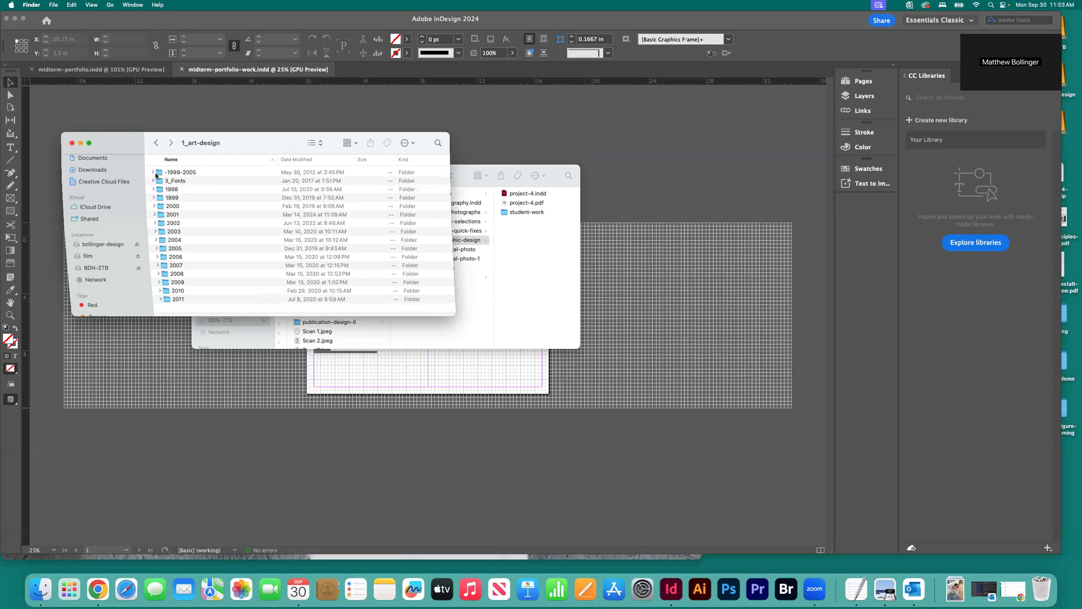
{"action": "left_click", "coordinate": [72, 144]}
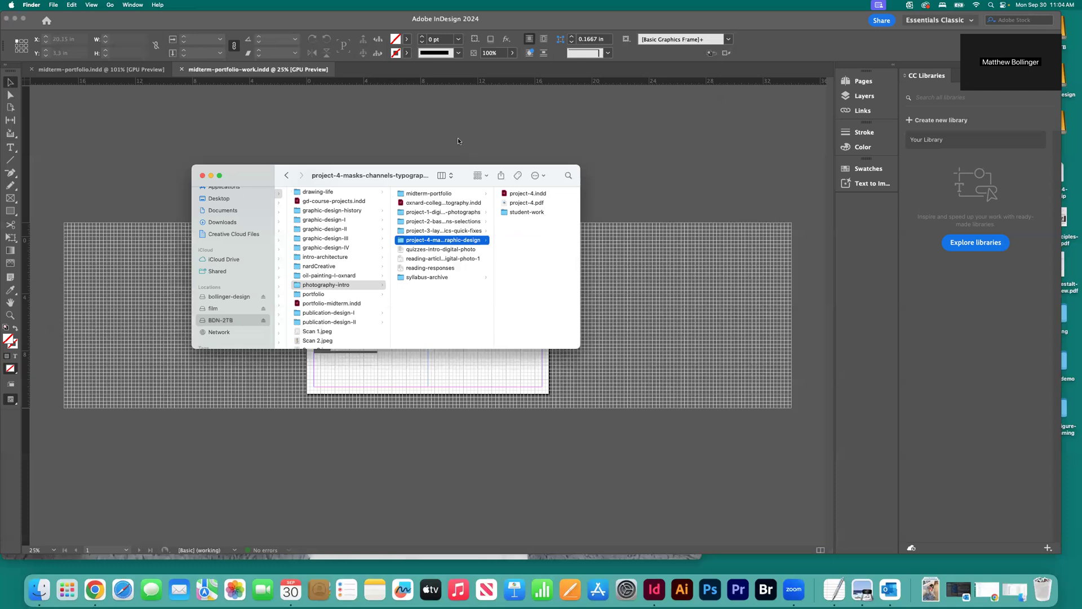
Step: Return to InDesign and highlight the "Last, First" line and the Bio paragraphs to review the text
{"action": "left_click", "coordinate": [583, 243]}
{"action": "key", "text": "super+equal"}
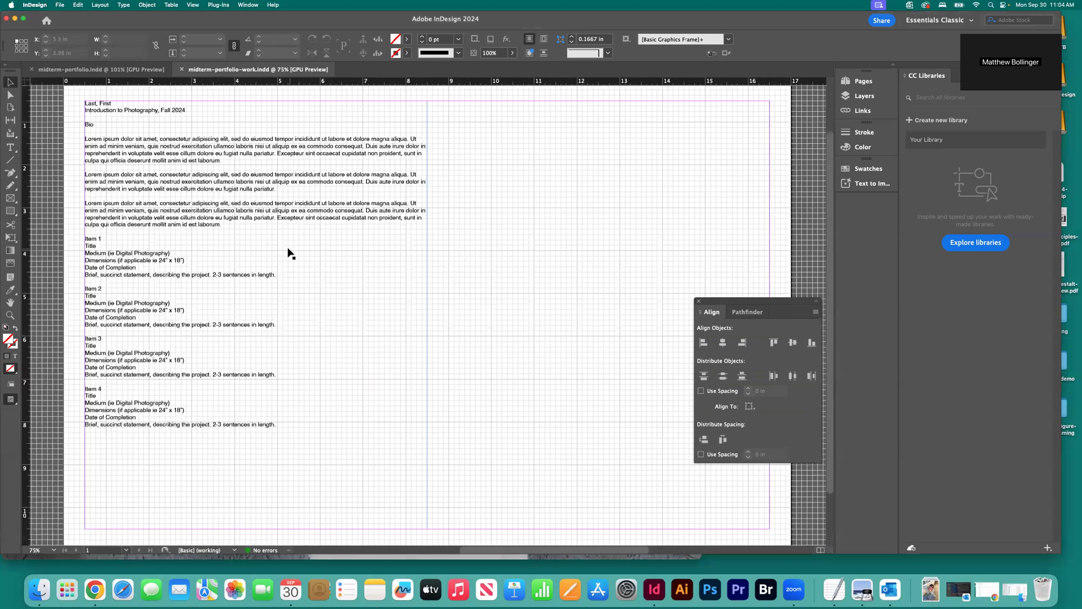
{"action": "key", "text": "super+equal"}
{"action": "scroll", "coordinate": [115, 171], "scroll_direction": "up", "scroll_amount": 3}
{"action": "double_click", "coordinate": [116, 172]}
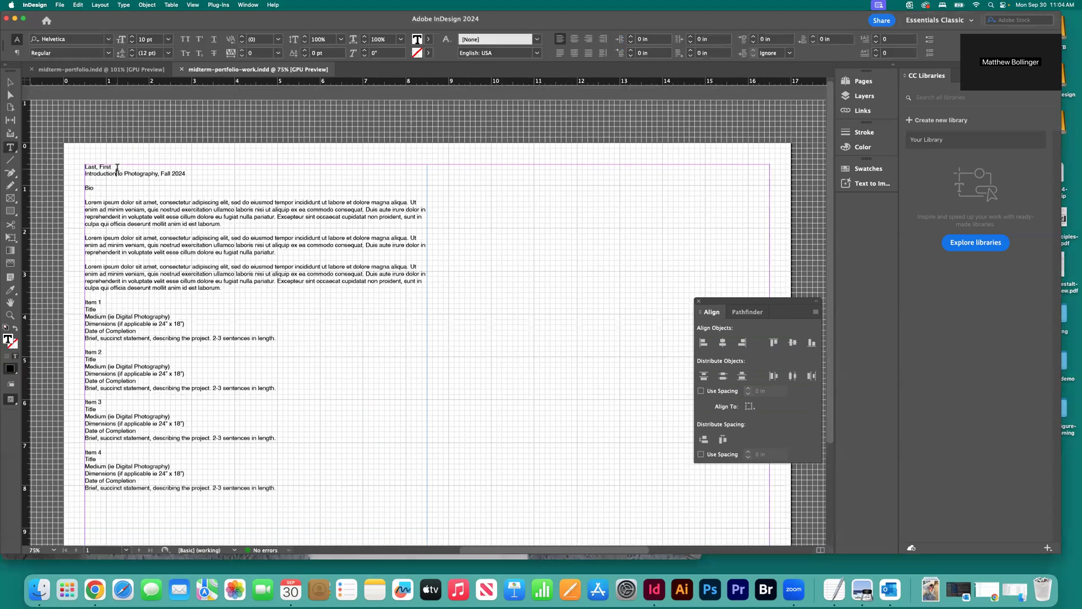
{"action": "left_click", "coordinate": [10, 81]}
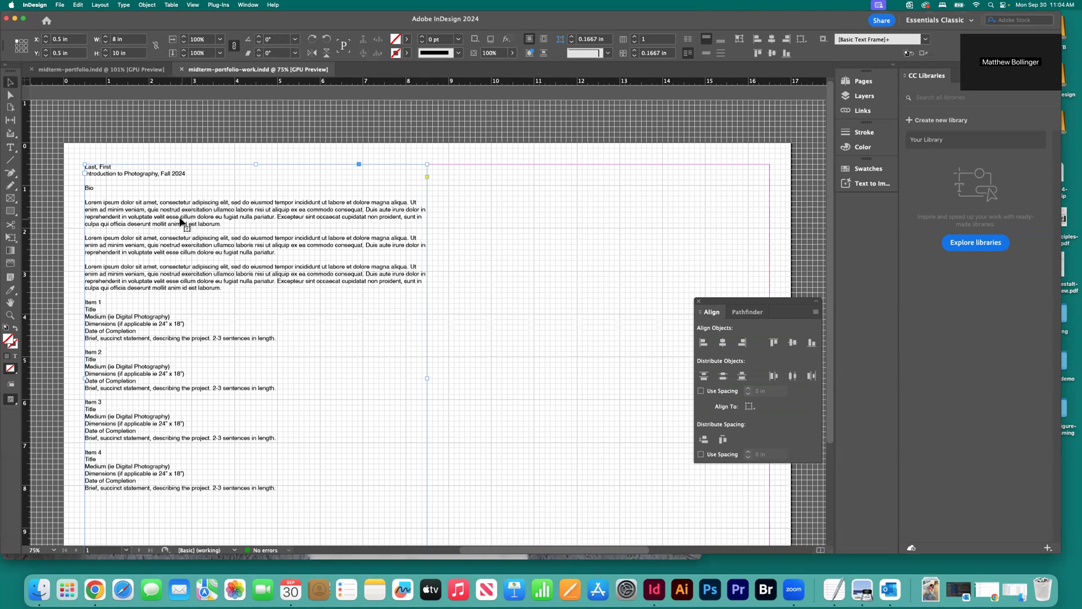
{"action": "double_click", "coordinate": [177, 218]}
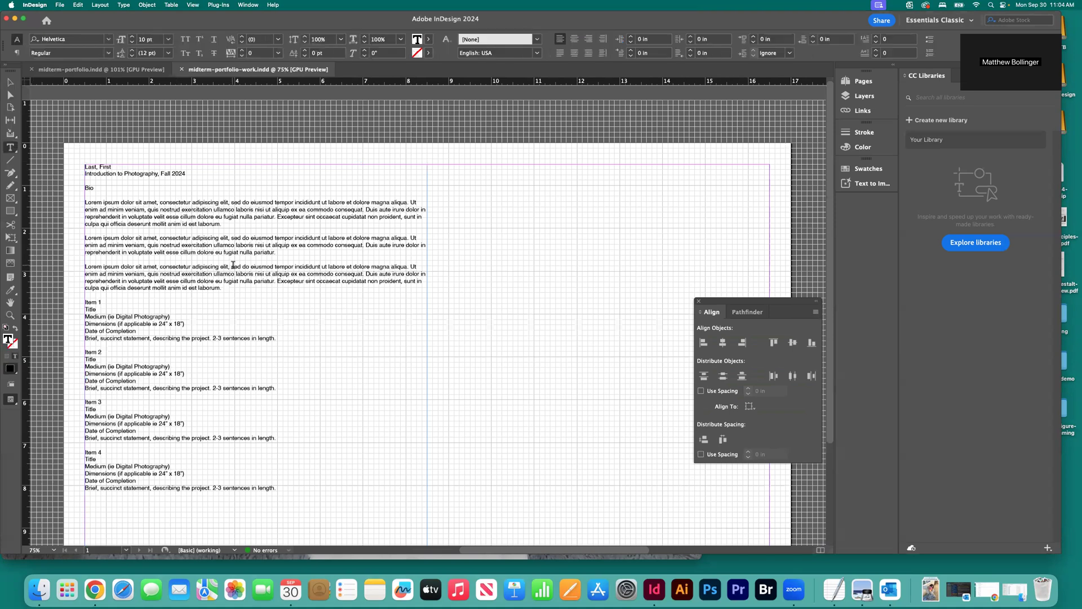
{"action": "left_click_drag", "start_coordinate": [225, 288], "coordinate": [121, 225]}
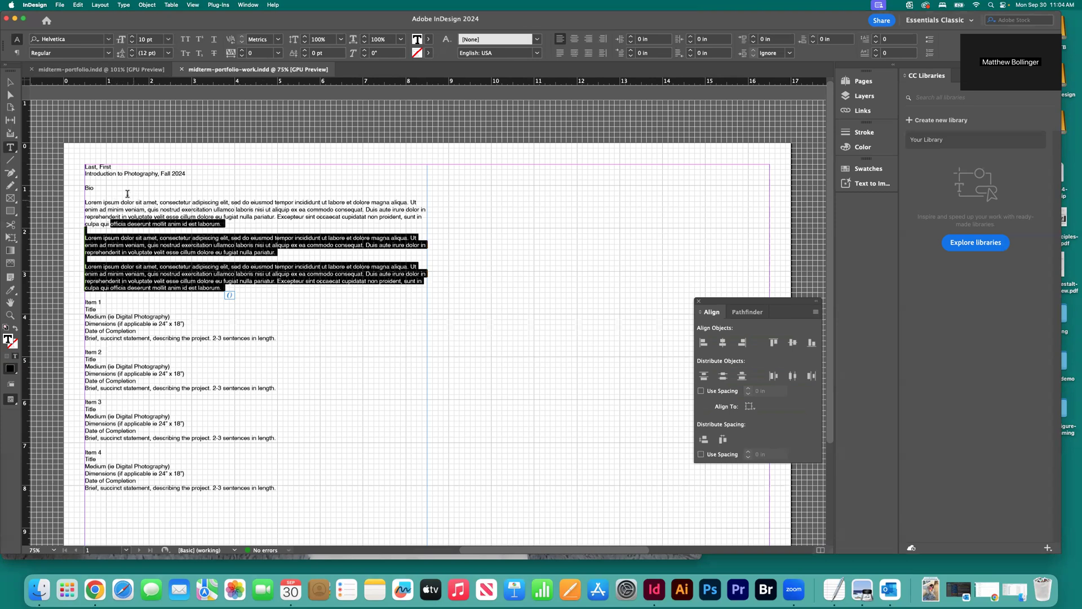
{"action": "left_click_drag", "start_coordinate": [113, 167], "coordinate": [76, 165]}
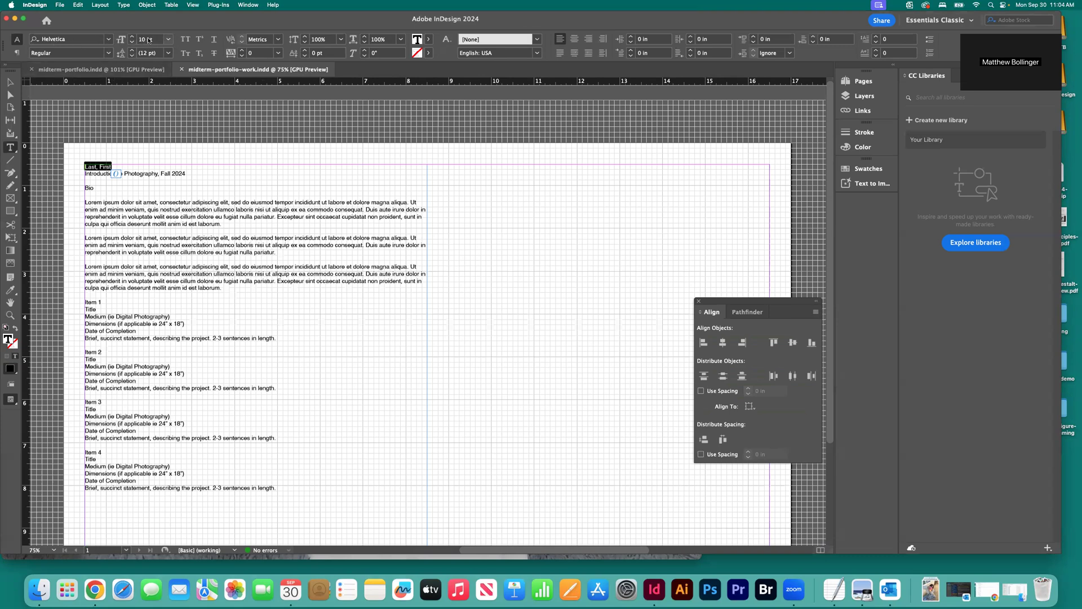
{"action": "left_click_drag", "start_coordinate": [151, 210], "coordinate": [191, 245]}
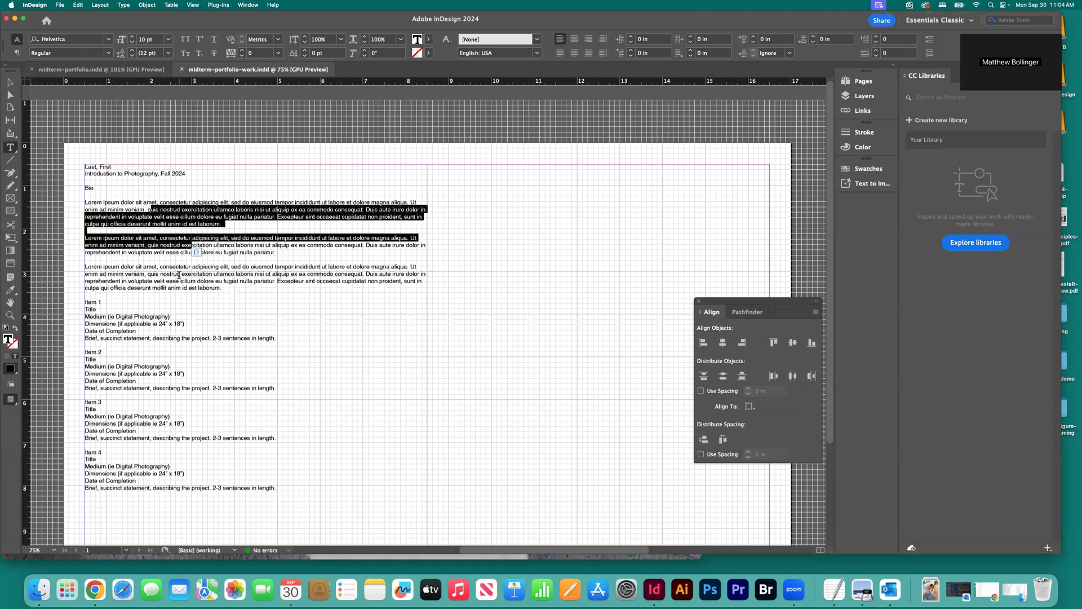
{"action": "left_click_drag", "start_coordinate": [132, 273], "coordinate": [161, 294]}
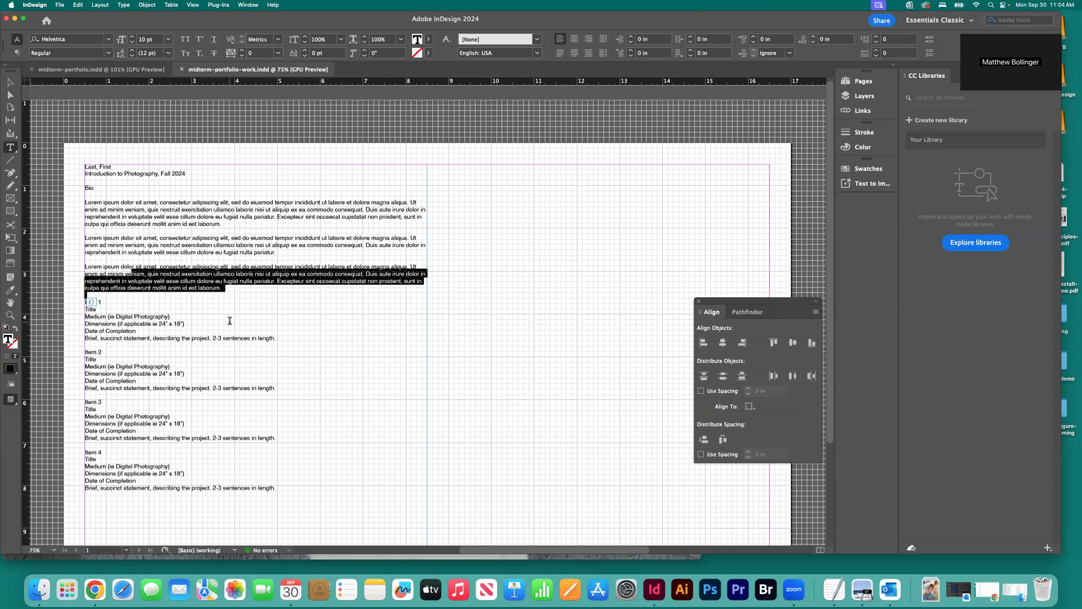
Step: Set all the text in the contents page's text frame to 12 pt and deselect the frame
{"action": "key", "text": "super+a"}
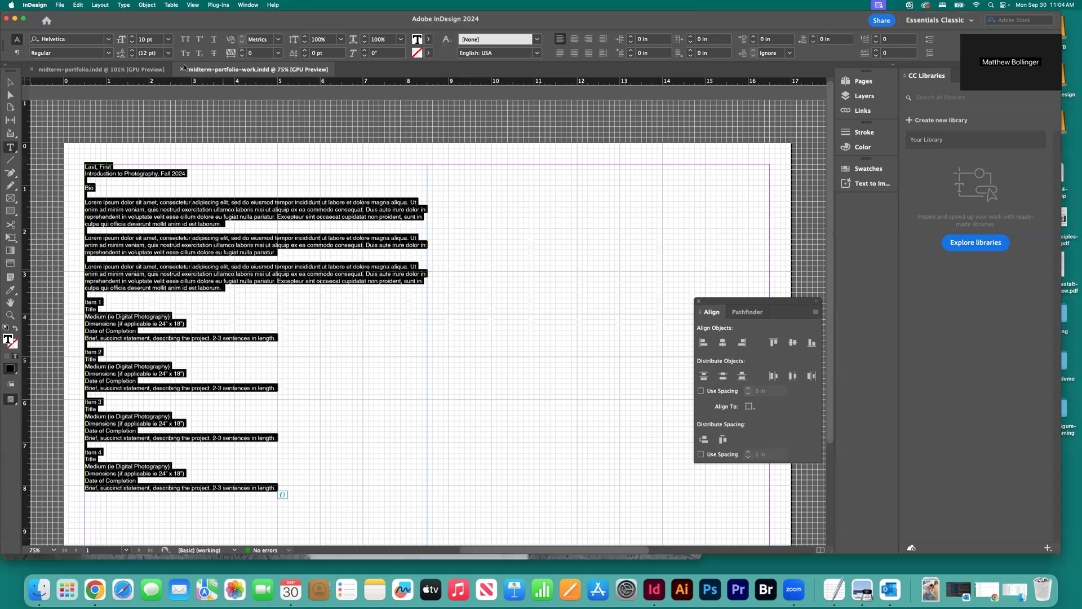
{"action": "left_click", "coordinate": [167, 40]}
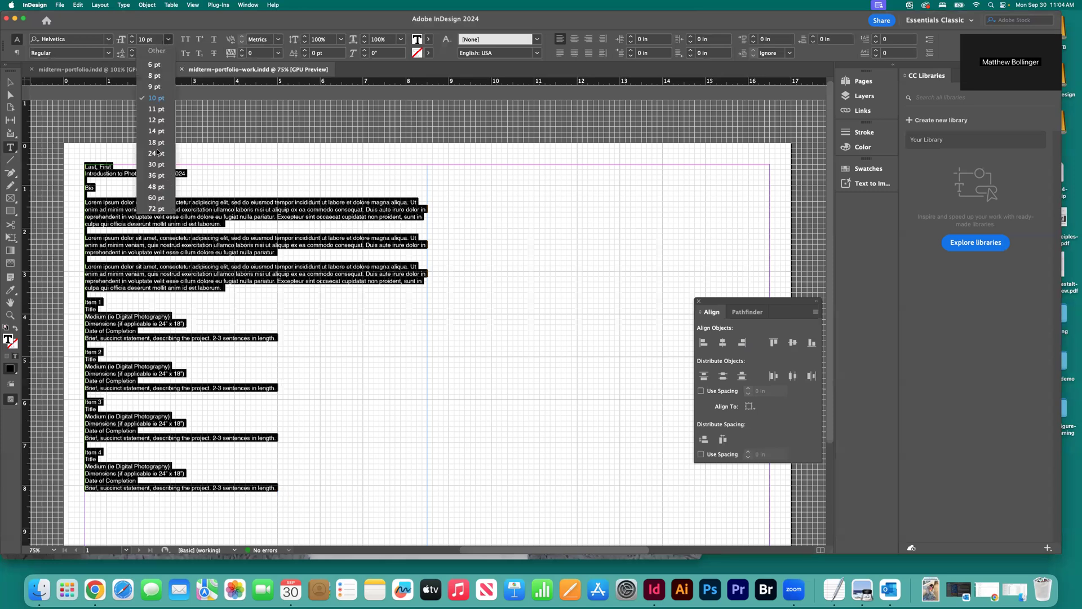
{"action": "left_click", "coordinate": [148, 122]}
{"action": "key", "text": "super+minus"}
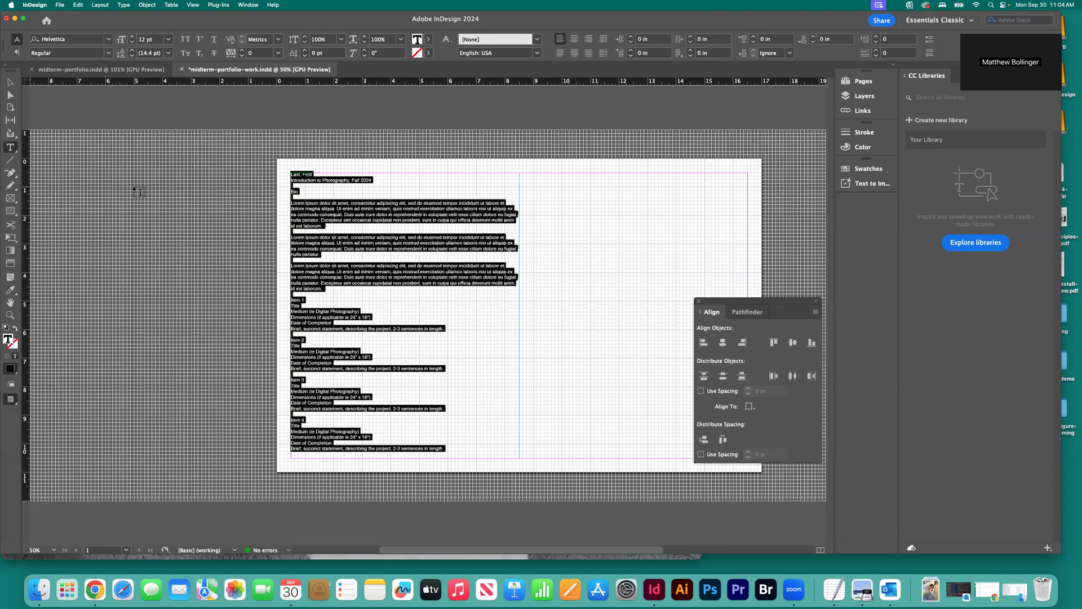
{"action": "key", "text": "Escape"}
{"action": "left_click", "coordinate": [204, 198]}
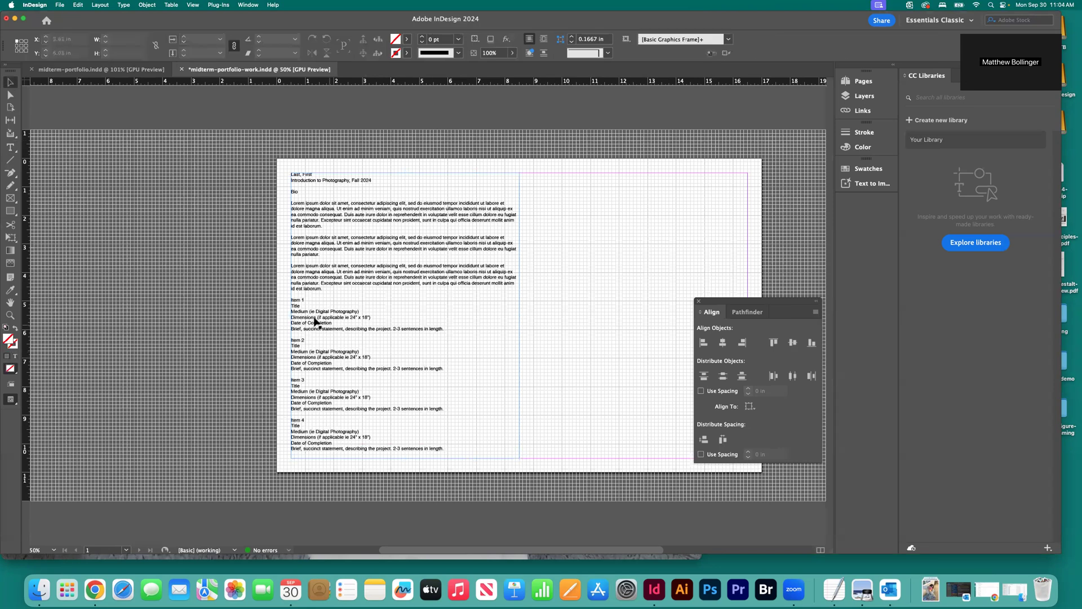
Step: Set the text of the Item 1 through Item 4 entries to 10 pt
{"action": "double_click", "coordinate": [299, 299]}
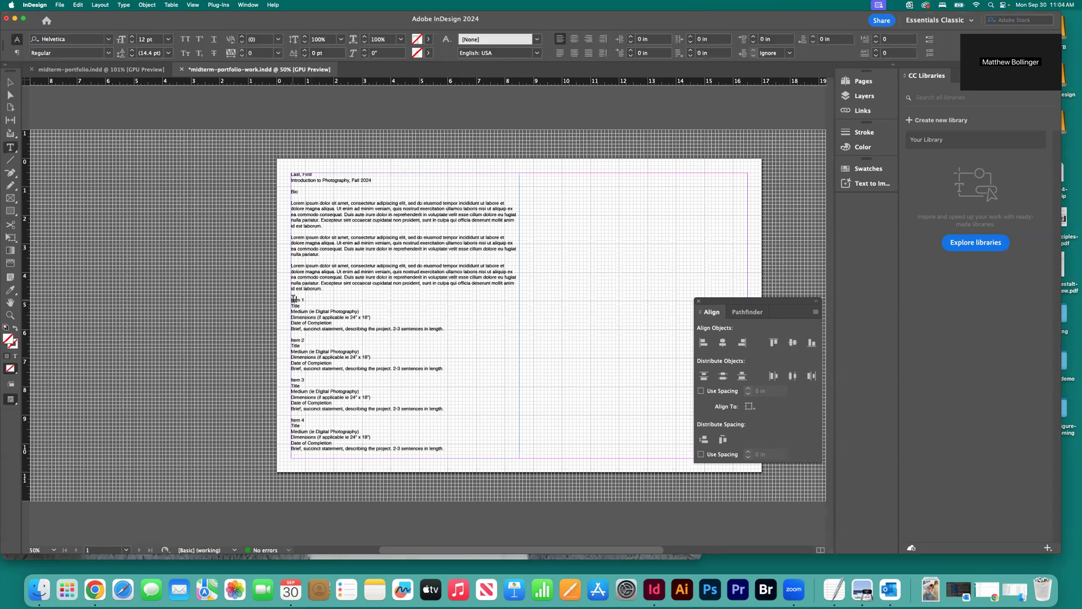
{"action": "left_click_drag", "start_coordinate": [291, 299], "coordinate": [457, 450]}
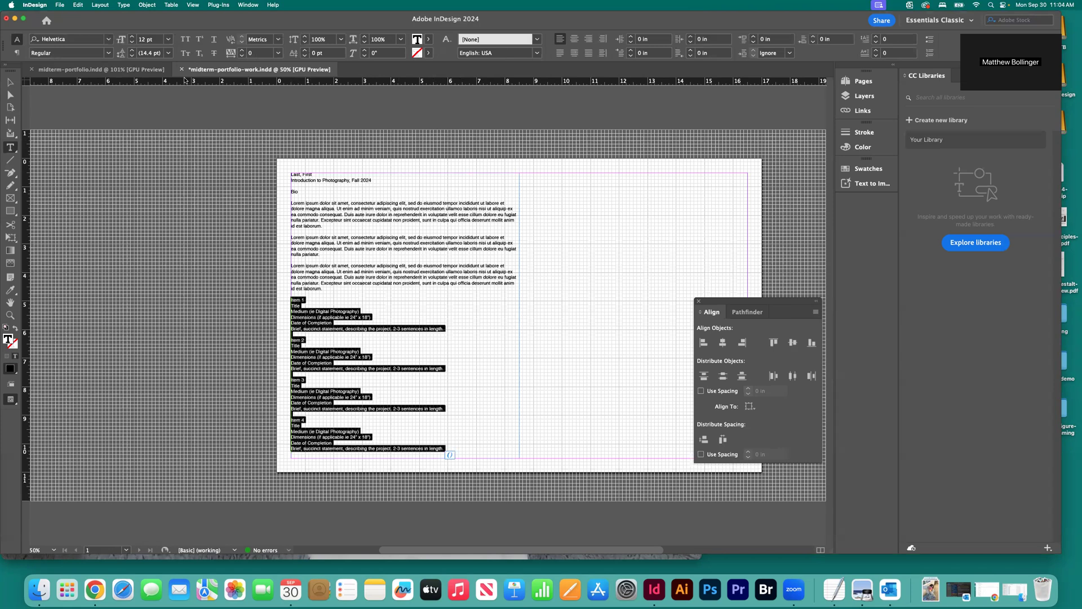
{"action": "left_click", "coordinate": [168, 39]}
{"action": "left_click", "coordinate": [159, 98]}
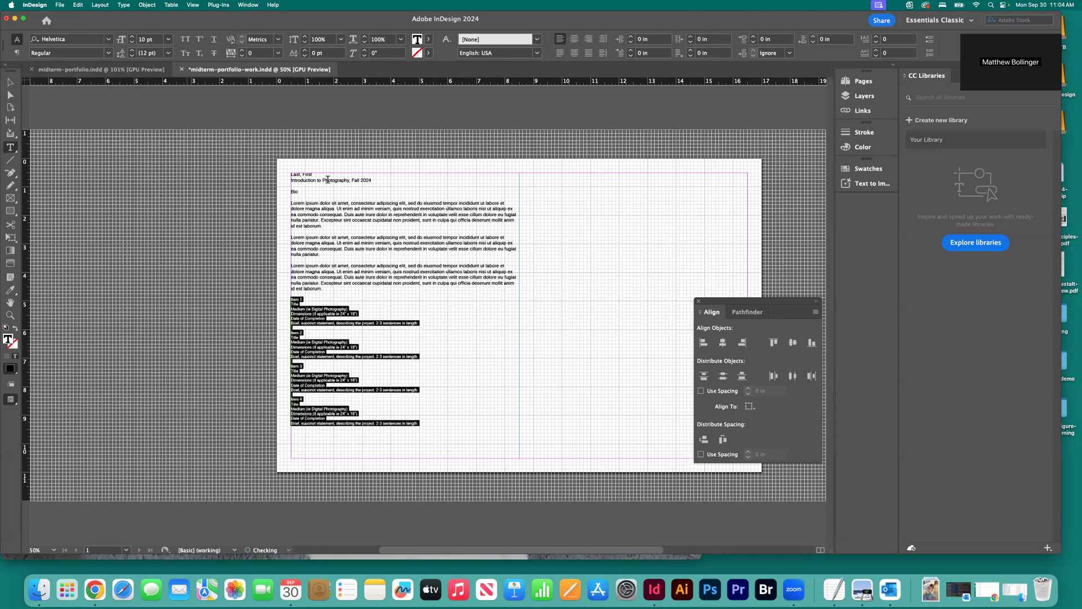
Step: Copy the three lorem ipsum paragraphs under the Bio heading on the contents page
{"action": "left_click", "coordinate": [10, 82]}
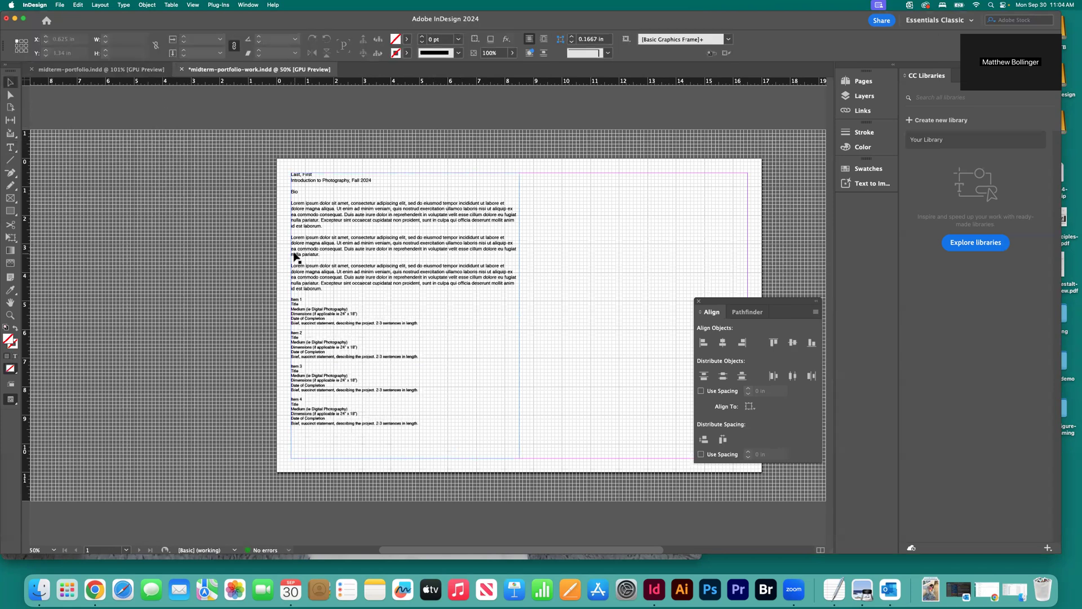
{"action": "scroll", "coordinate": [295, 257], "scroll_direction": "right", "scroll_amount": 1}
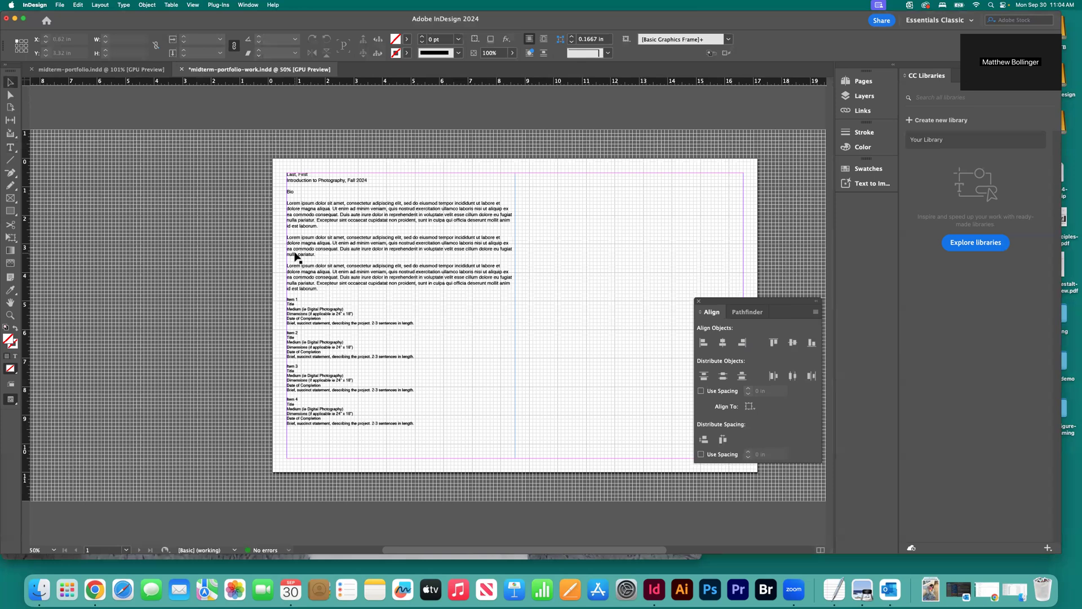
{"action": "scroll", "coordinate": [295, 257], "scroll_direction": "right", "scroll_amount": 2}
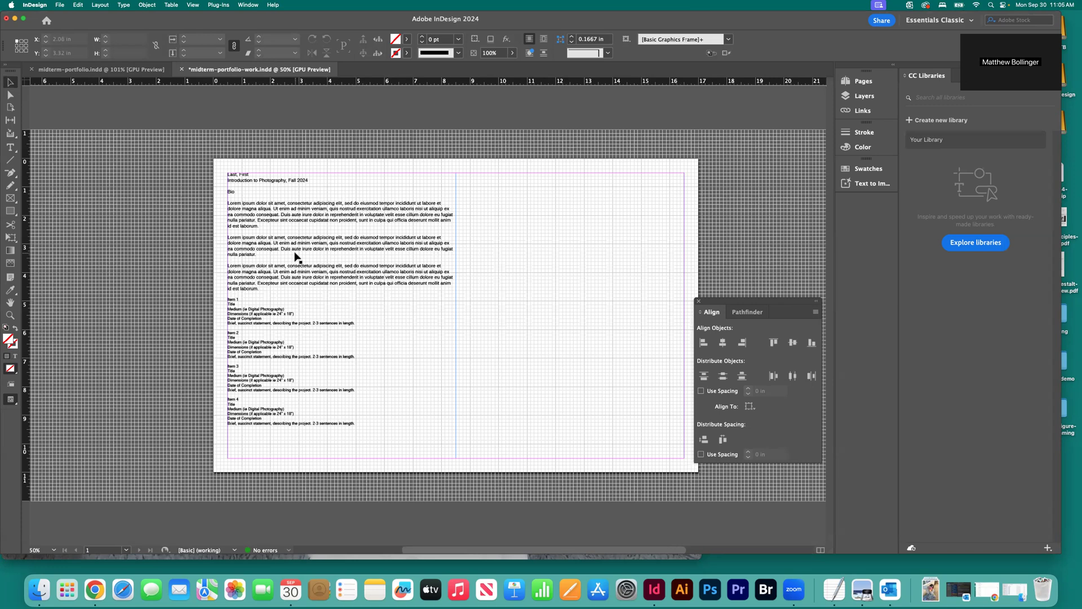
{"action": "double_click", "coordinate": [251, 288]}
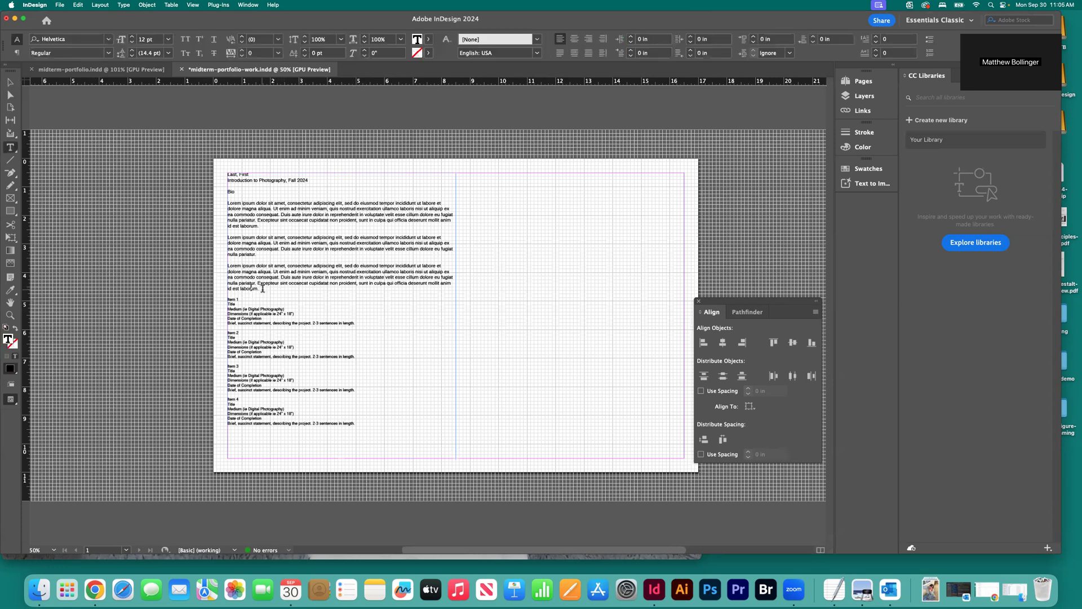
{"action": "left_click_drag", "start_coordinate": [263, 289], "coordinate": [227, 203]}
{"action": "key", "text": "super+c"}
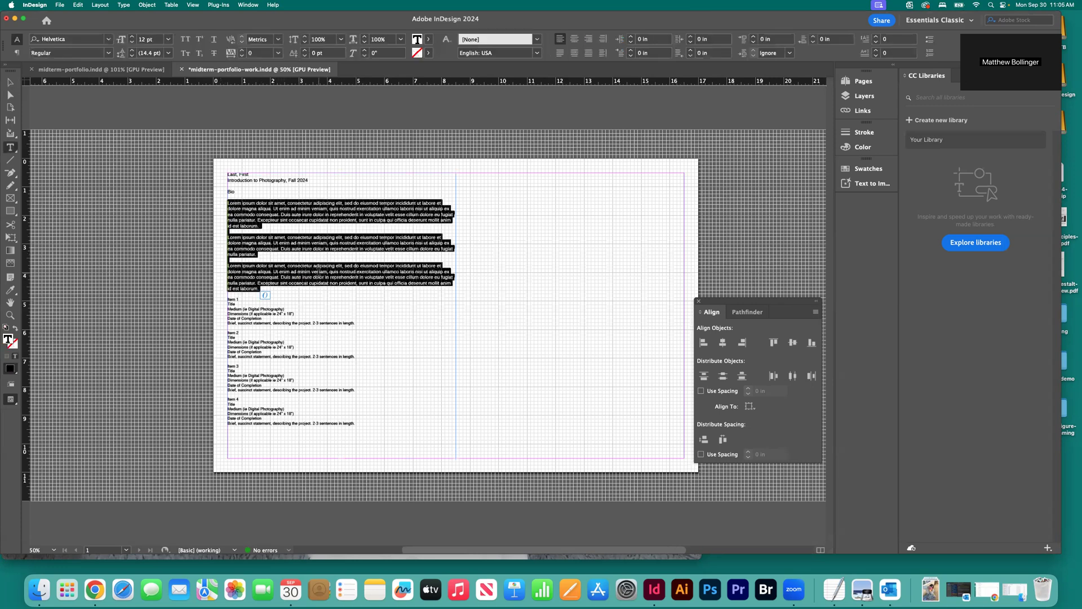
Step: Switch to Chrome, search for "word counter" in a new tab and open the WordCounter site at wordcounter.net
{"action": "key", "text": "super+Tab"}
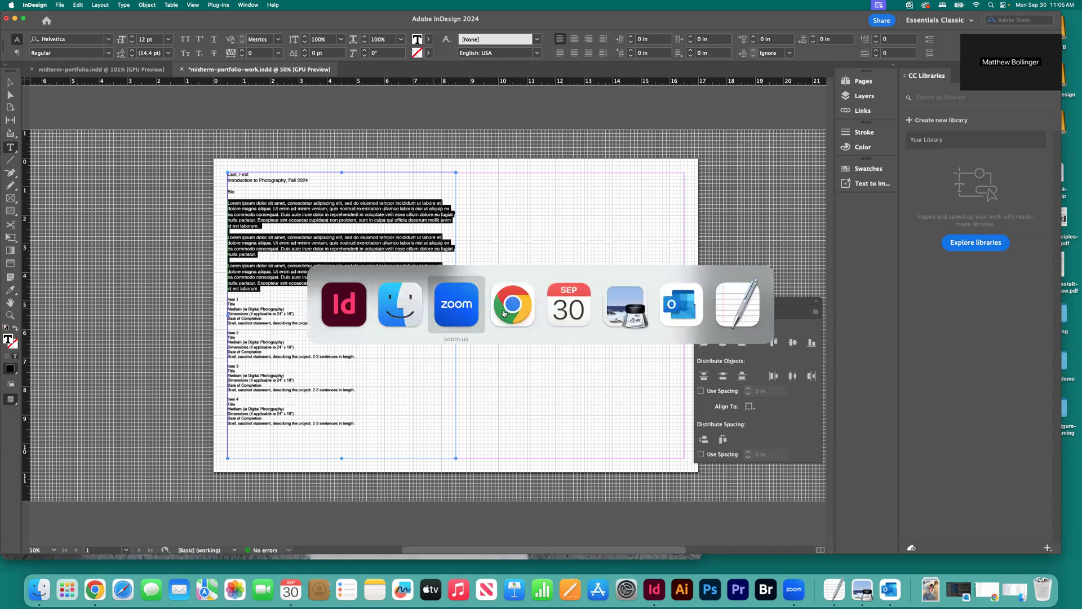
{"action": "key", "text": "super+Tab"}
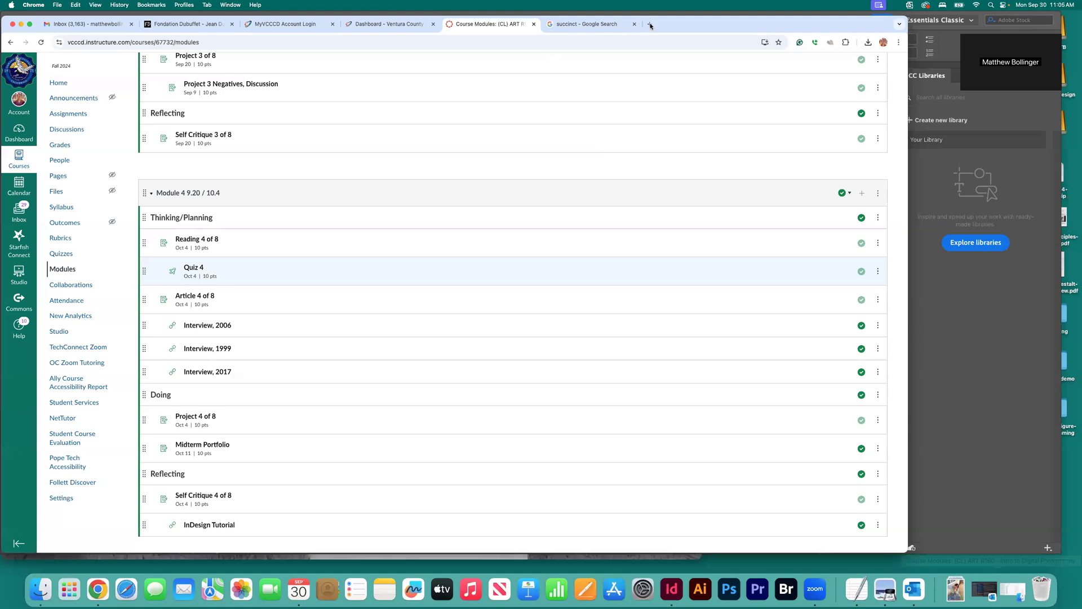
{"action": "left_click", "coordinate": [650, 26]}
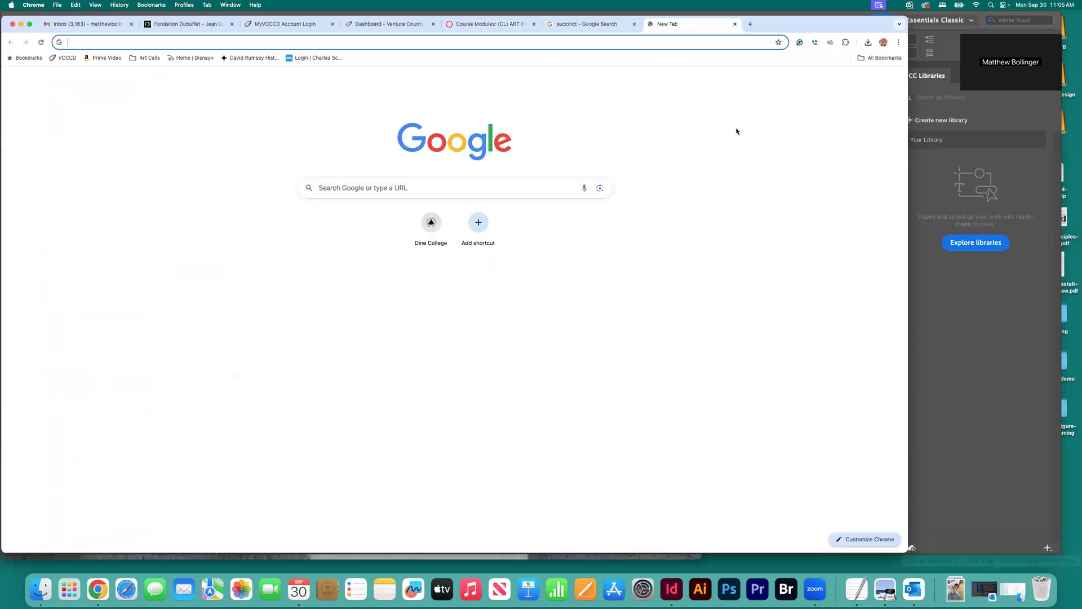
{"action": "left_click", "coordinate": [400, 42]}
{"action": "type", "text": "word counter"}
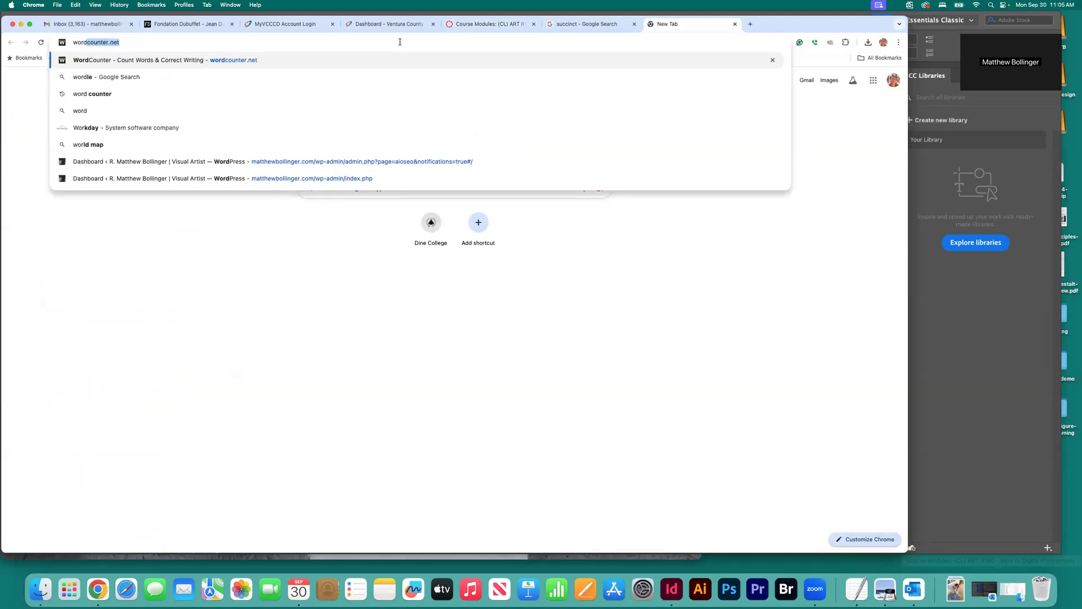
{"action": "key", "text": "Return"}
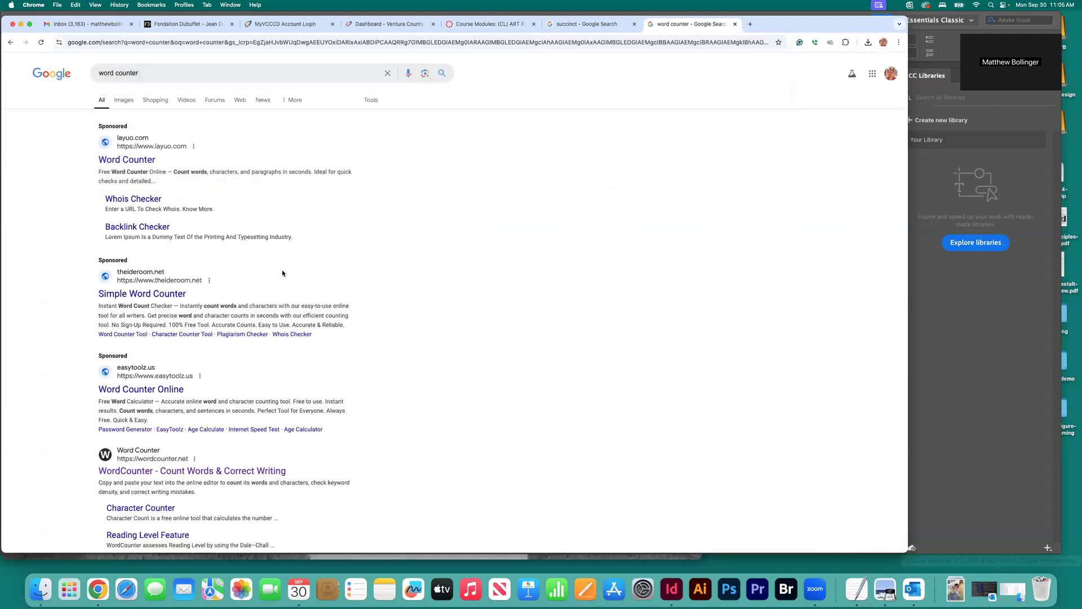
{"action": "scroll", "coordinate": [285, 273], "scroll_direction": "down", "scroll_amount": 3}
{"action": "scroll", "coordinate": [307, 368], "scroll_direction": "down", "scroll_amount": 1}
{"action": "left_click", "coordinate": [246, 361]}
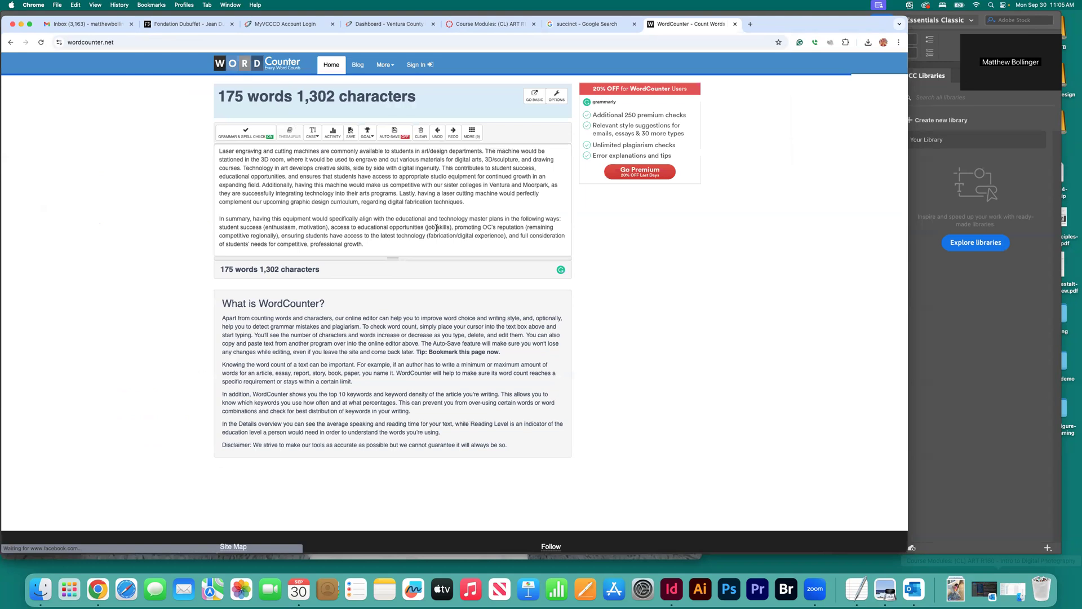
Step: Replace the WordCounter text with the copied bio paragraphs to check their word count, and close that browser tab
{"action": "left_click_drag", "start_coordinate": [292, 176], "coordinate": [367, 198]}
{"action": "key", "text": "super+a"}
{"action": "key", "text": "super+v"}
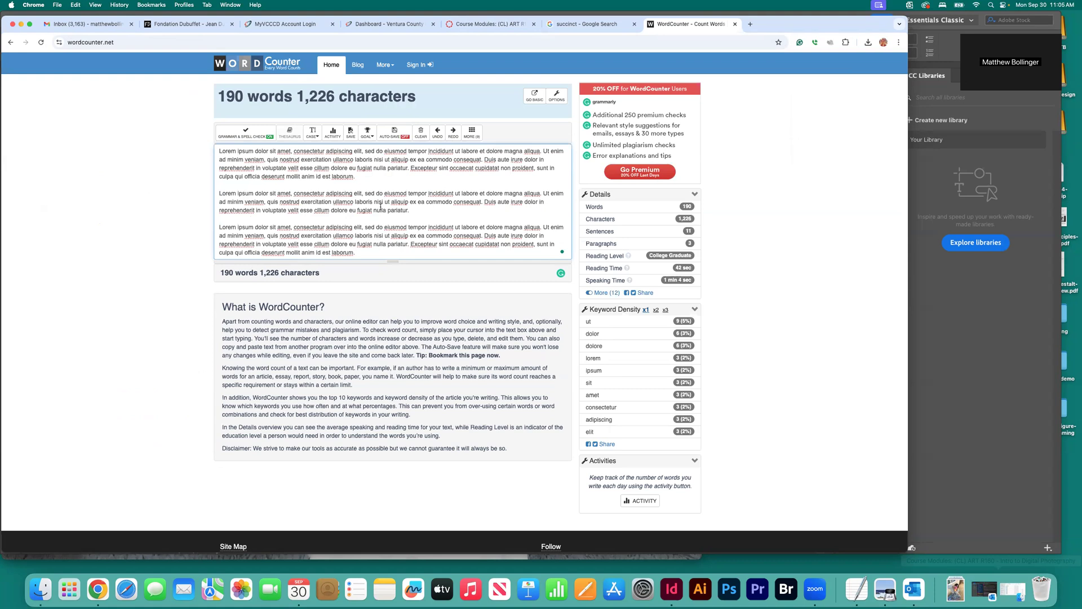
{"action": "left_click_drag", "start_coordinate": [359, 253], "coordinate": [303, 211]}
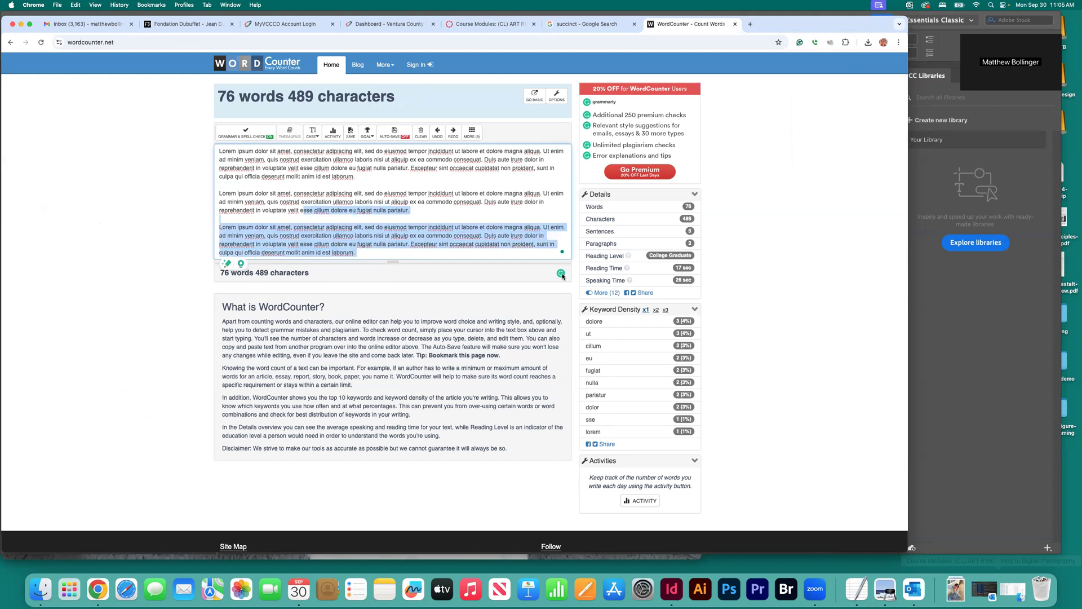
{"action": "left_click", "coordinate": [562, 274]}
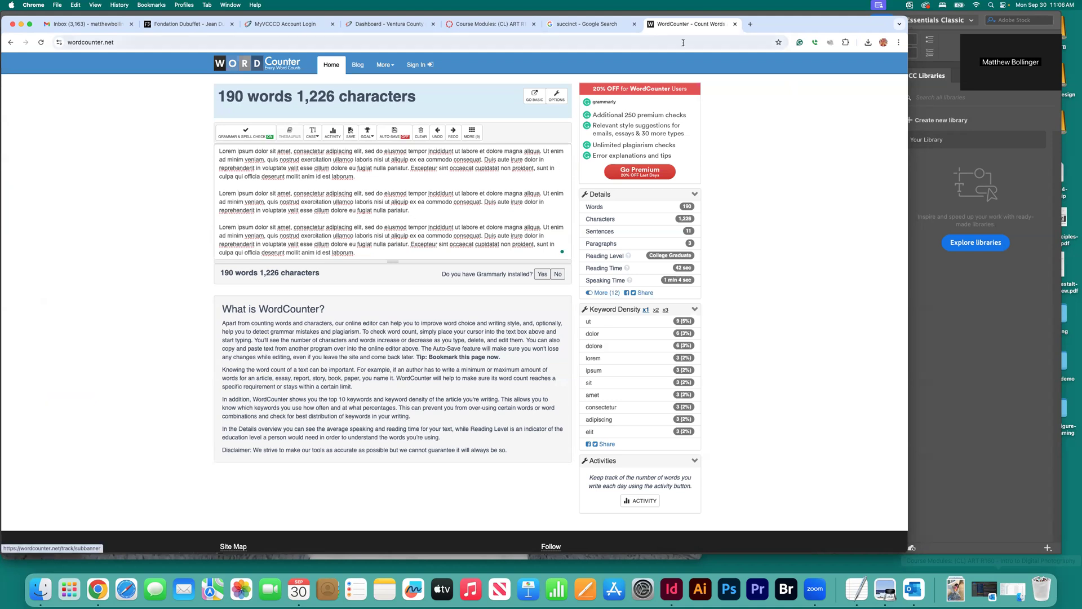
{"action": "left_click", "coordinate": [735, 24]}
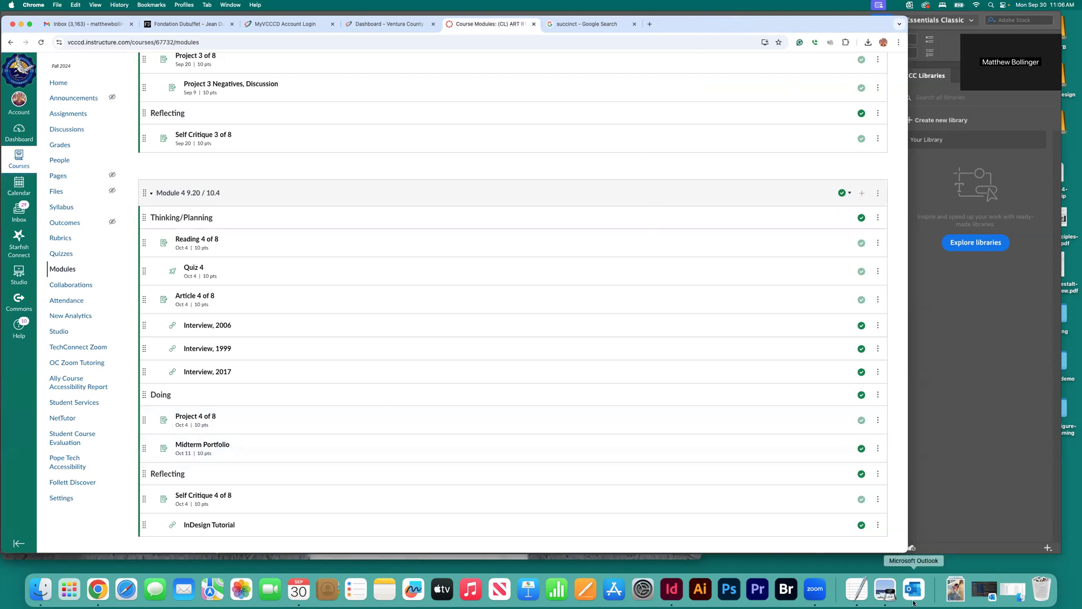
Step: Return to InDesign, deselect the bio text and save the midterm-portfolio-work document
{"action": "left_click", "coordinate": [678, 596]}
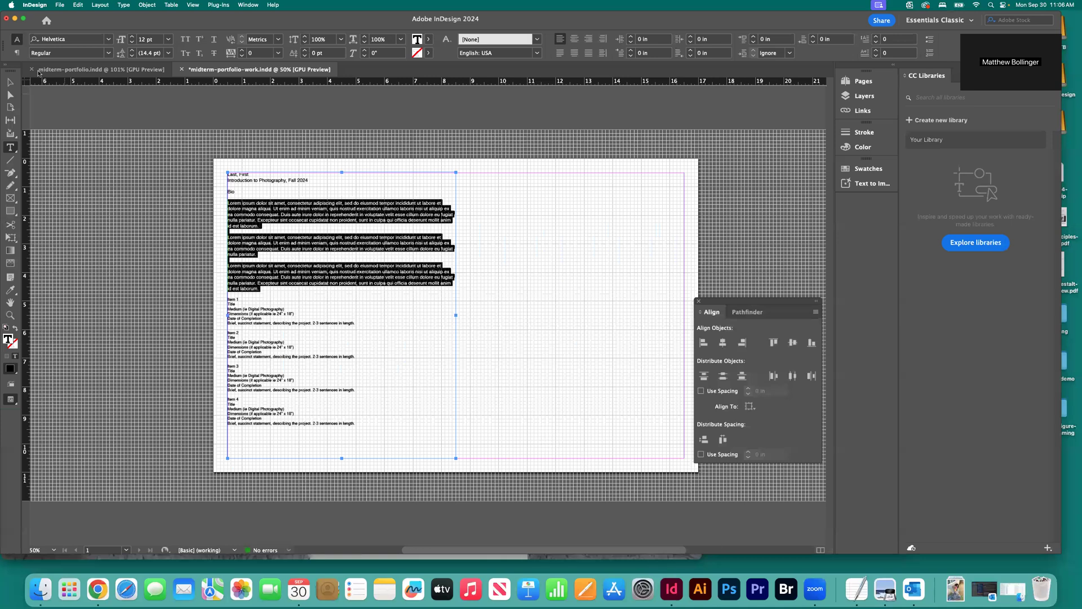
{"action": "left_click", "coordinate": [11, 82]}
{"action": "left_click", "coordinate": [130, 151]}
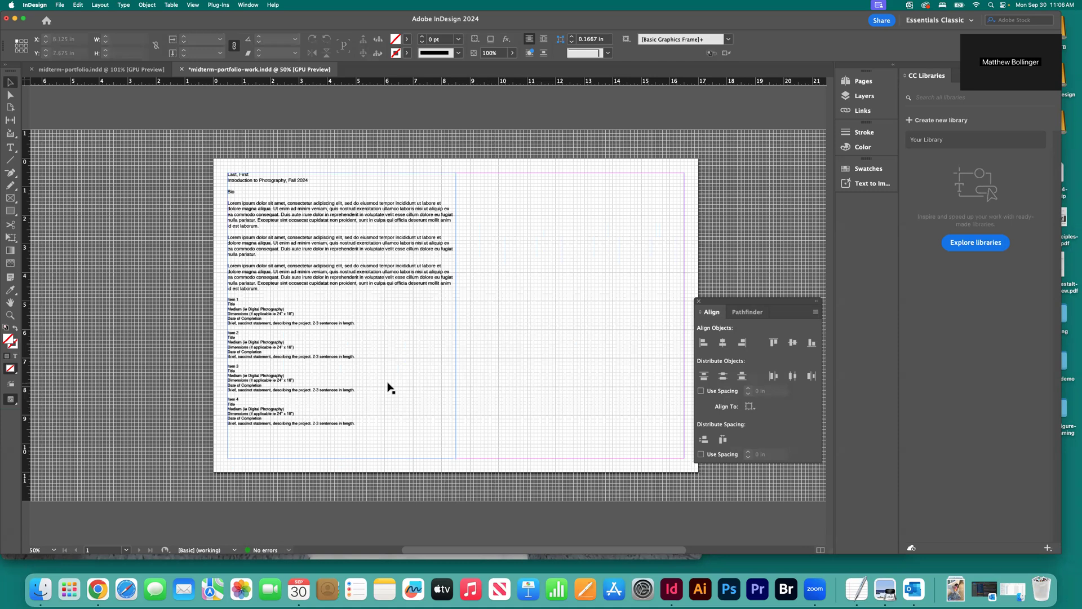
{"action": "scroll", "coordinate": [592, 333], "scroll_direction": "right", "scroll_amount": 2}
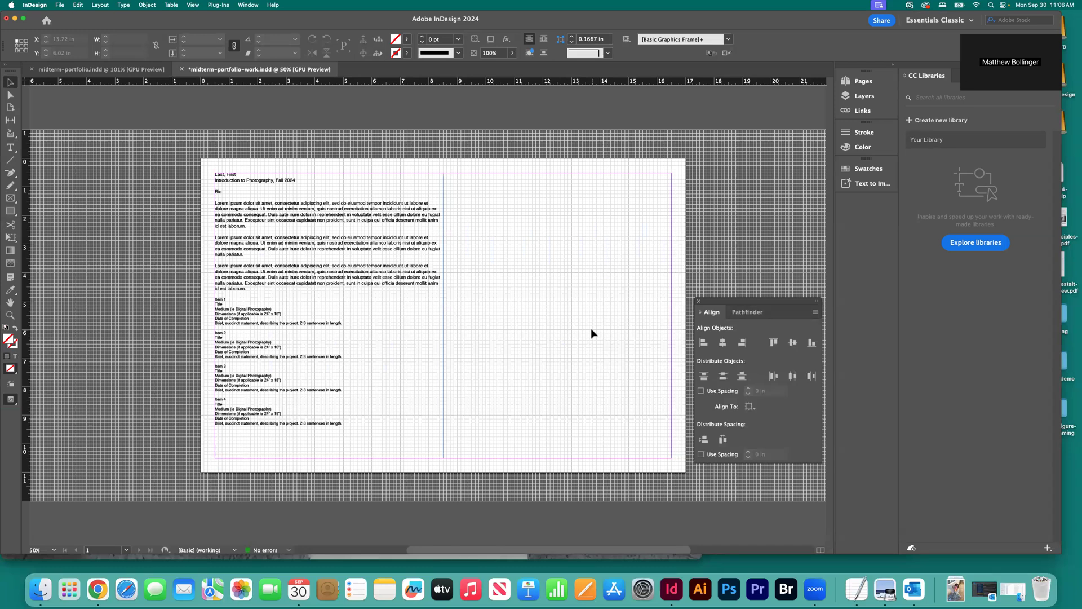
{"action": "key", "text": "super+s"}
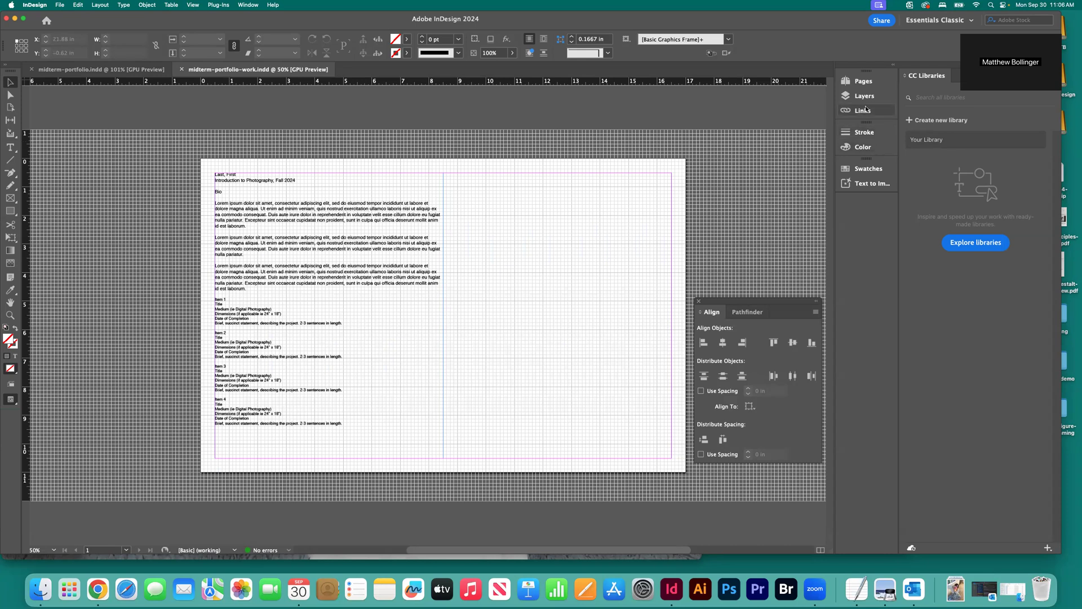
Step: Reset the Essentials Classic workspace to its default panel layout
{"action": "left_click", "coordinate": [863, 82]}
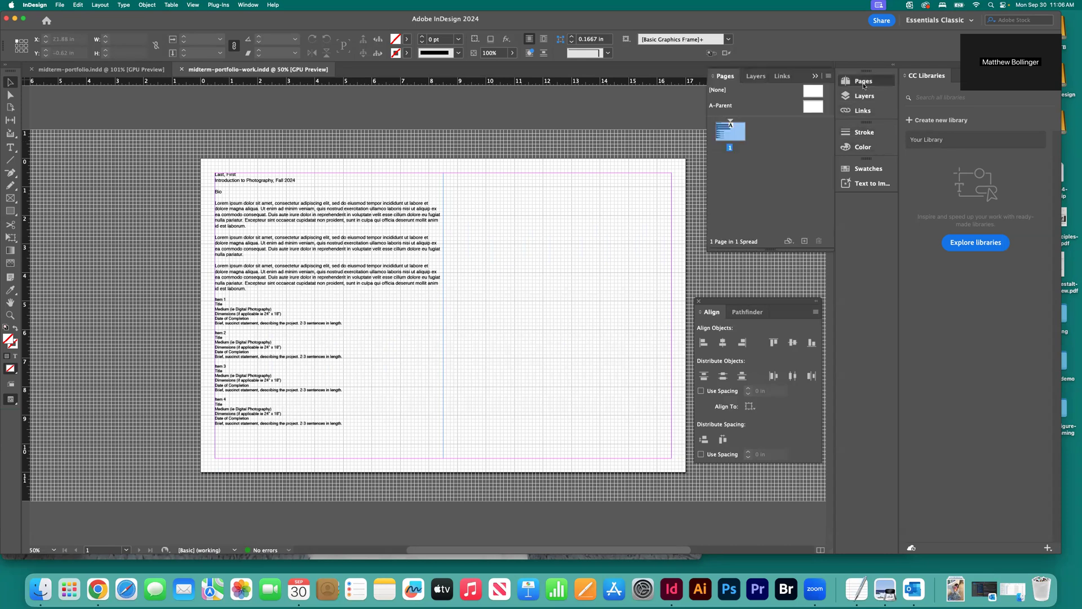
{"action": "left_click", "coordinate": [864, 82]}
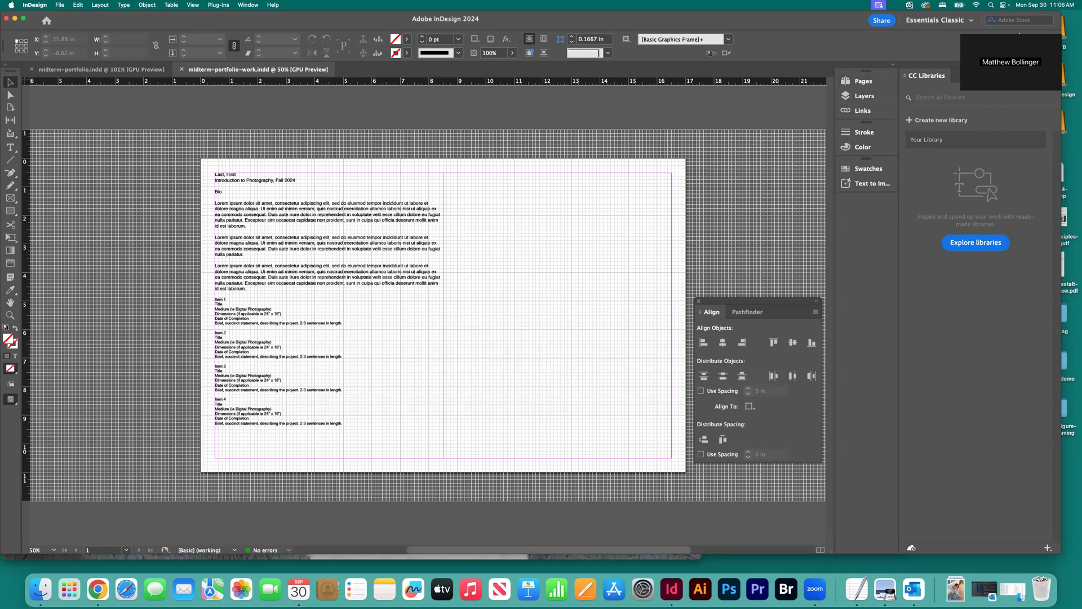
{"action": "left_click", "coordinate": [950, 25]}
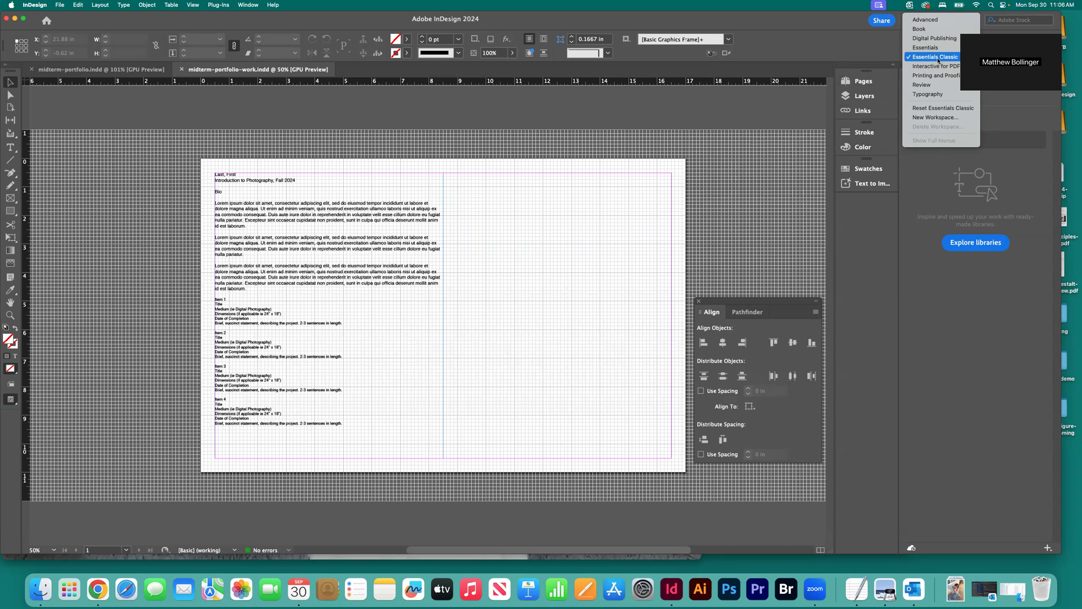
{"action": "left_click", "coordinate": [942, 108]}
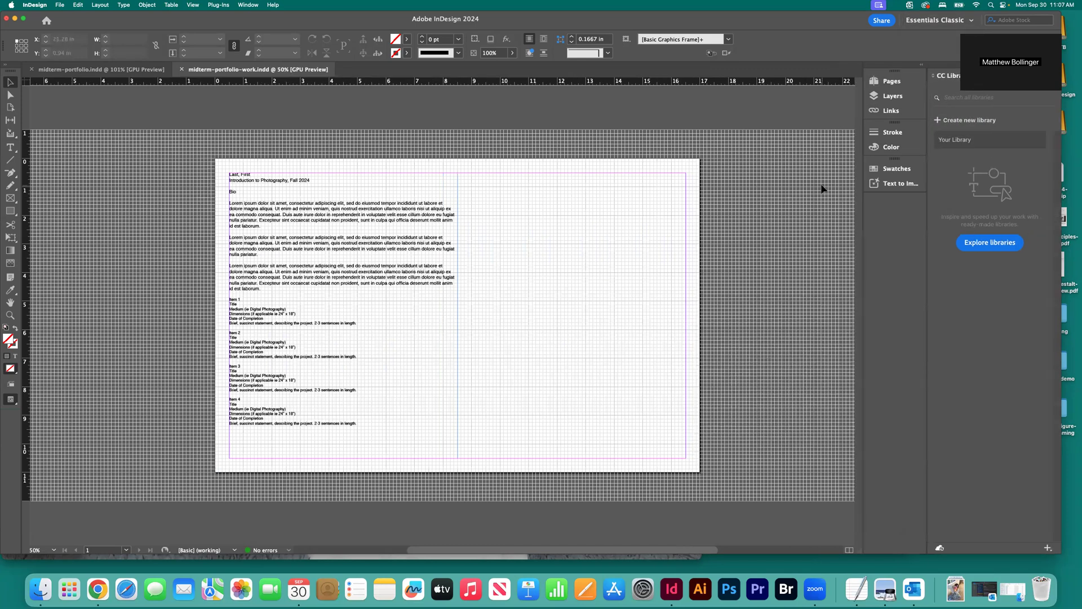
Step: Add a second page to the document and fit it in the window
{"action": "left_click", "coordinate": [892, 81]}
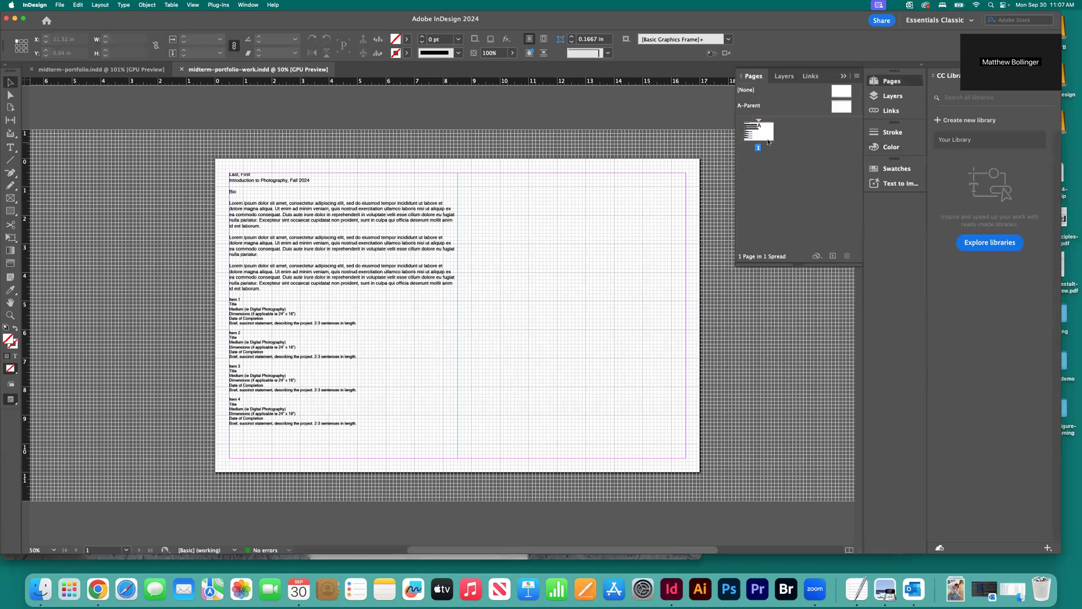
{"action": "left_click", "coordinate": [833, 257]}
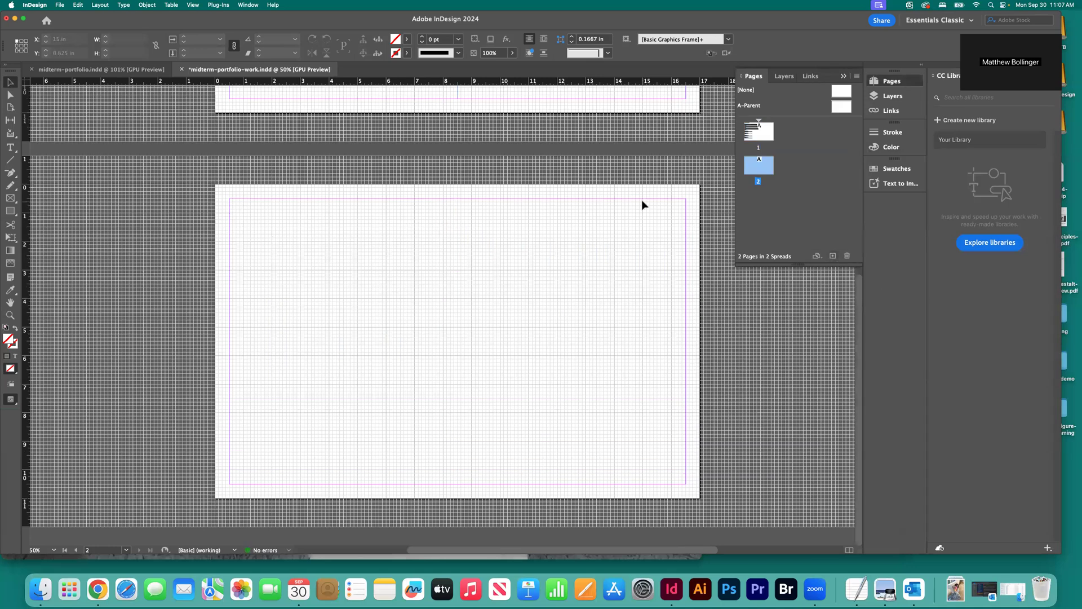
{"action": "double_click", "coordinate": [759, 165]}
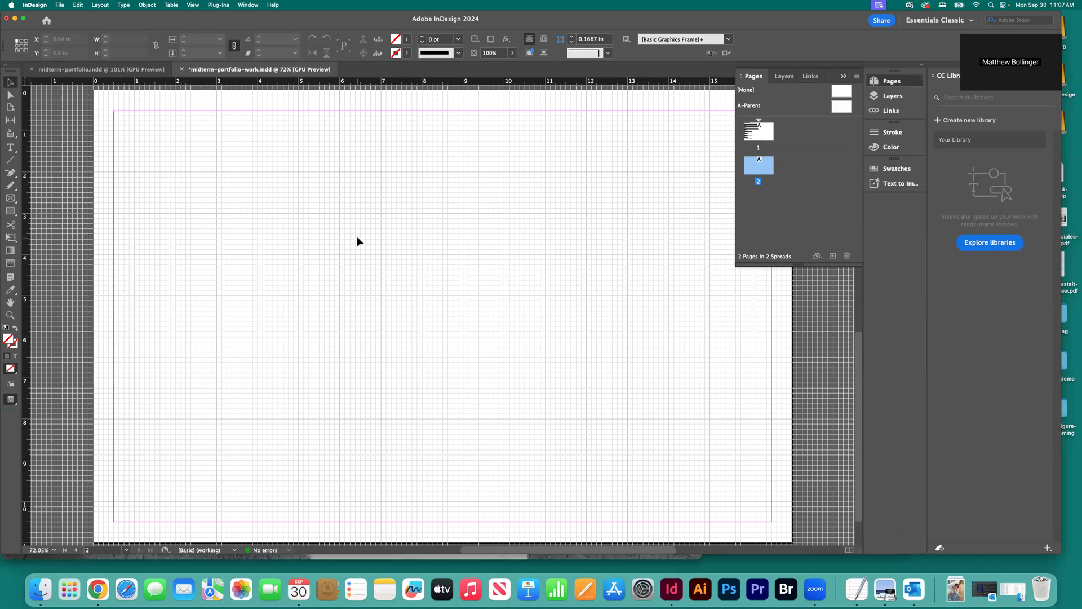
{"action": "scroll", "coordinate": [343, 231], "scroll_direction": "down", "scroll_amount": 3}
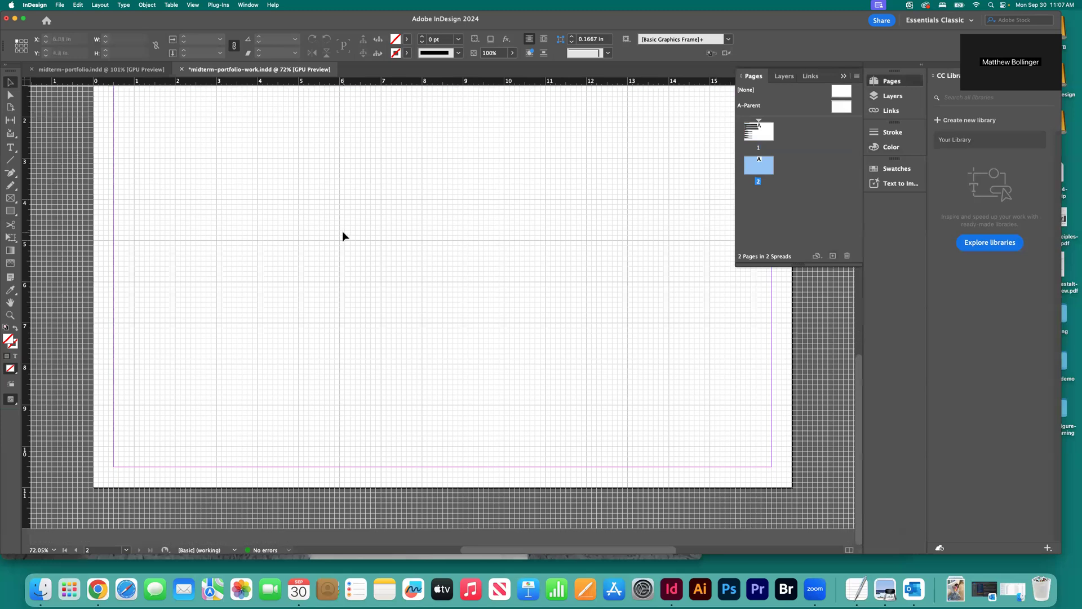
{"action": "scroll", "coordinate": [342, 231], "scroll_direction": "up", "scroll_amount": 3}
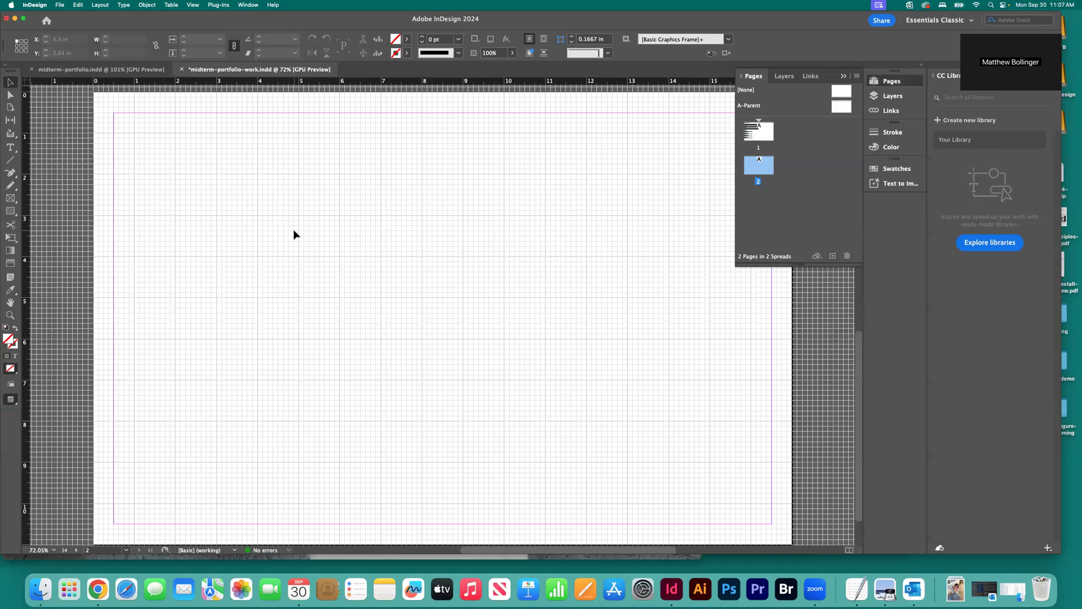
Step: Copy the "Dimensions (if applicable ie 24" x 18")" line from the Item 1 entry on page 1
{"action": "scroll", "coordinate": [293, 234], "scroll_direction": "up", "scroll_amount": 10}
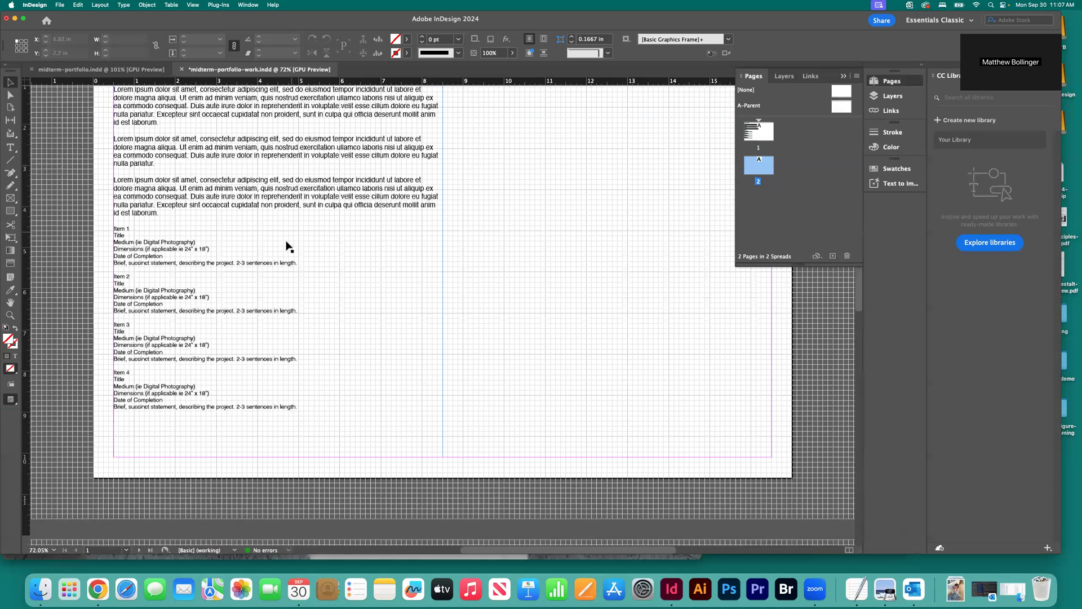
{"action": "key", "text": "super+equal"}
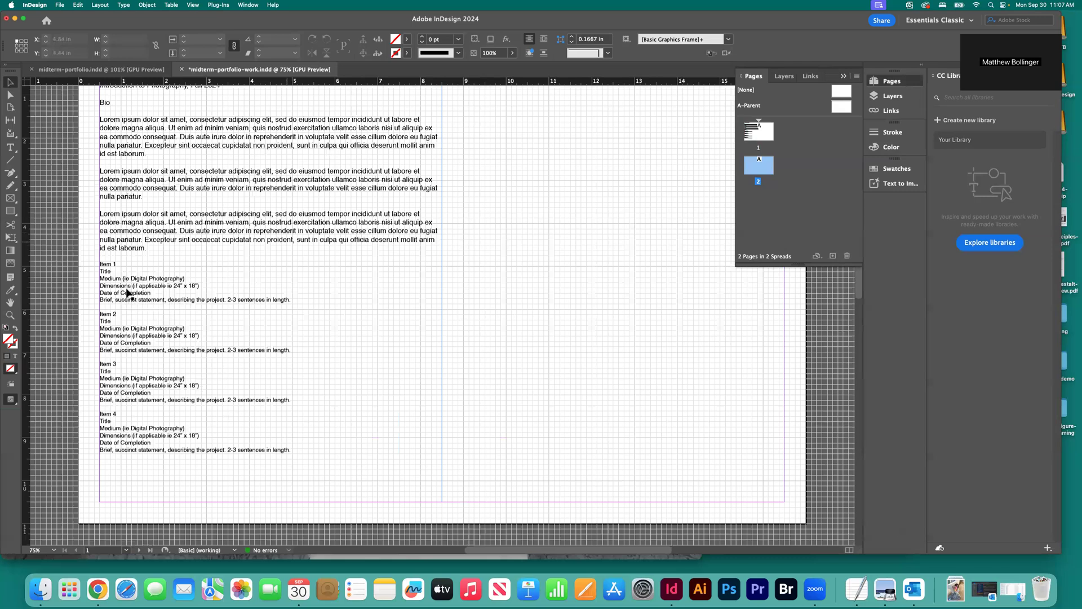
{"action": "left_click", "coordinate": [126, 293]}
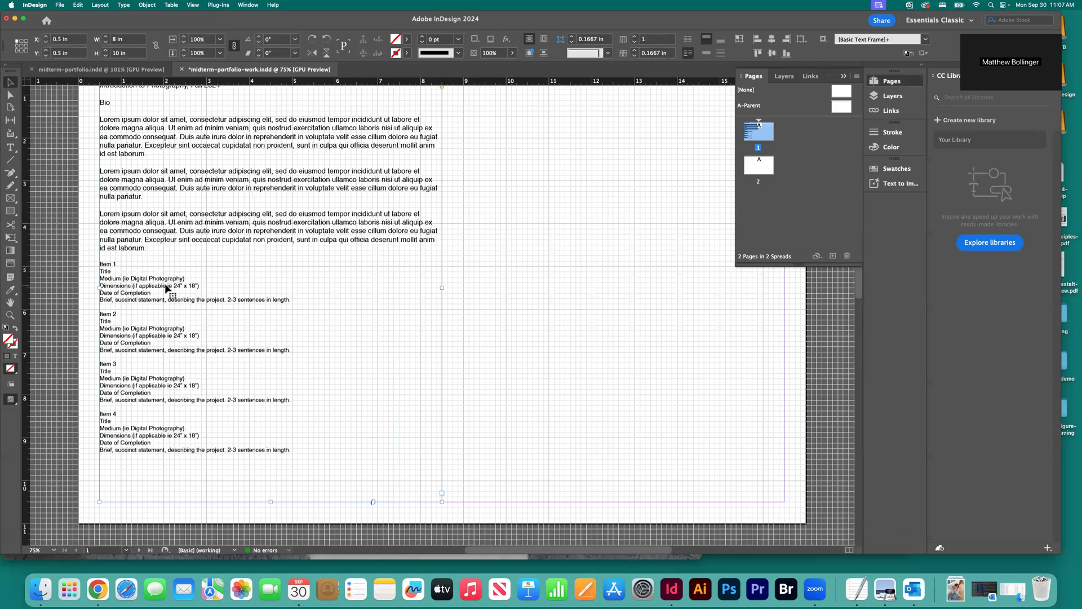
{"action": "double_click", "coordinate": [167, 286]}
{"action": "left_click_drag", "start_coordinate": [202, 285], "coordinate": [95, 285]}
{"action": "key", "text": "super+c"}
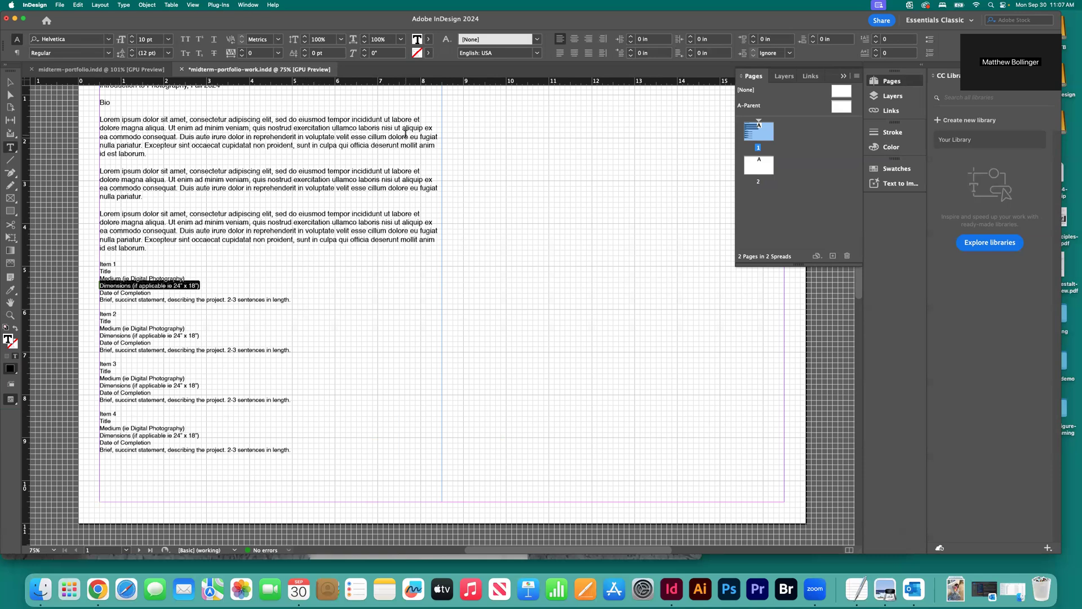
Step: Draw a text frame about 7 in wide and 1.1 in high on page 2, and paste the copied dimensions line into it
{"action": "left_click", "coordinate": [756, 168]}
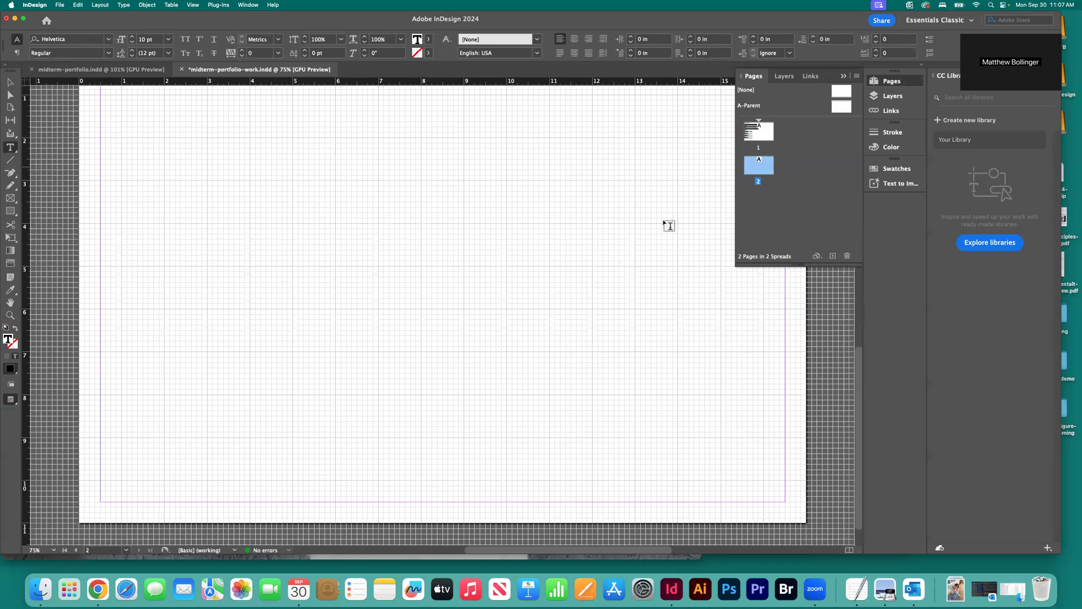
{"action": "double_click", "coordinate": [765, 168]}
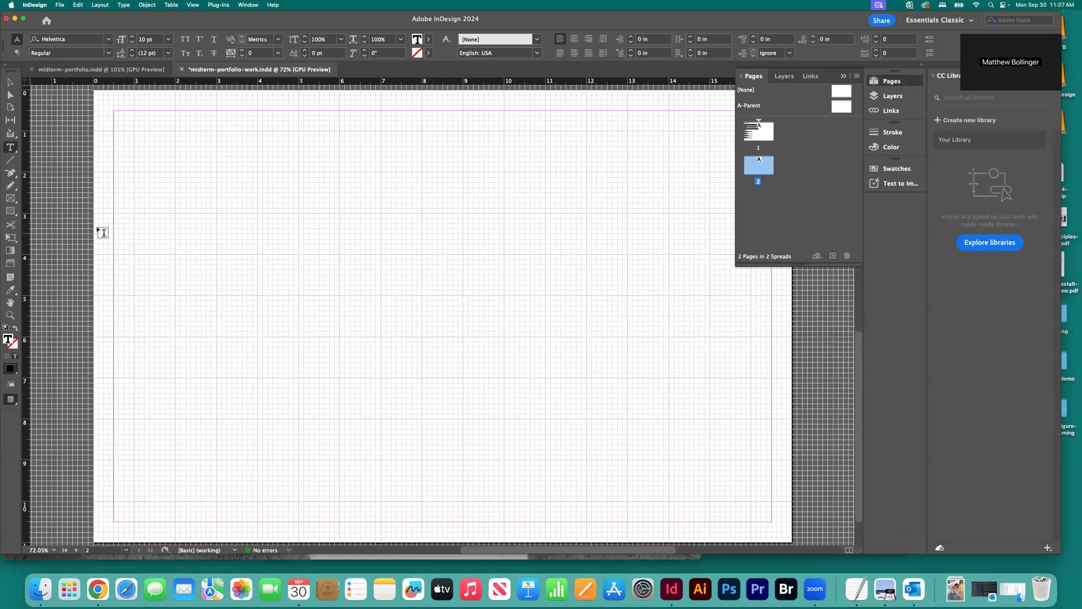
{"action": "left_click_drag", "start_coordinate": [153, 226], "coordinate": [443, 273]}
{"action": "key", "text": "super+v"}
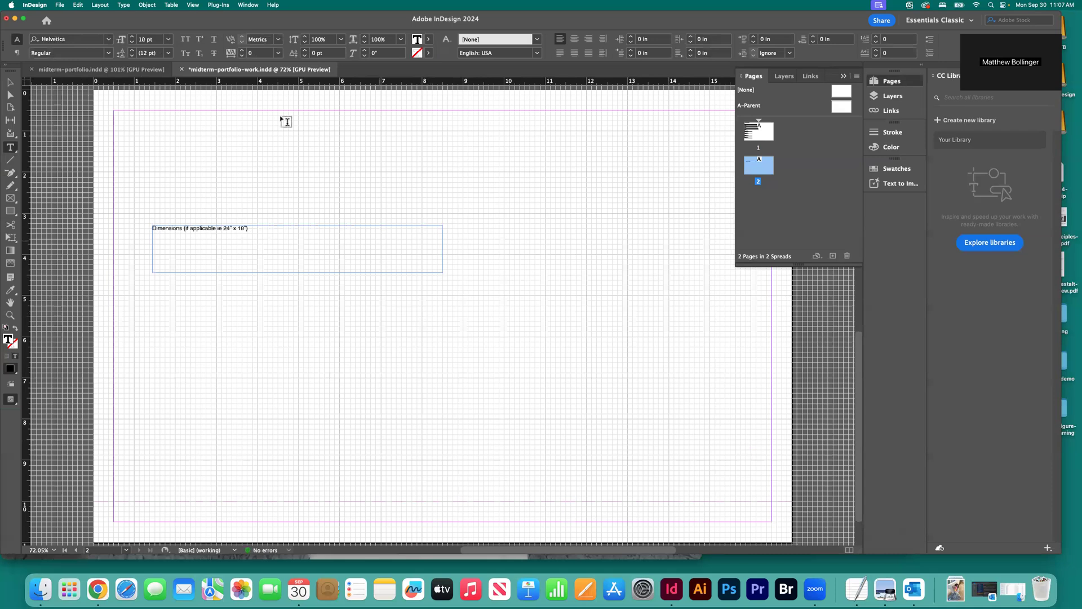
Step: Shorten the text frame on page 2 to fit its single line and set its text to 18 pt
{"action": "key", "text": "Escape"}
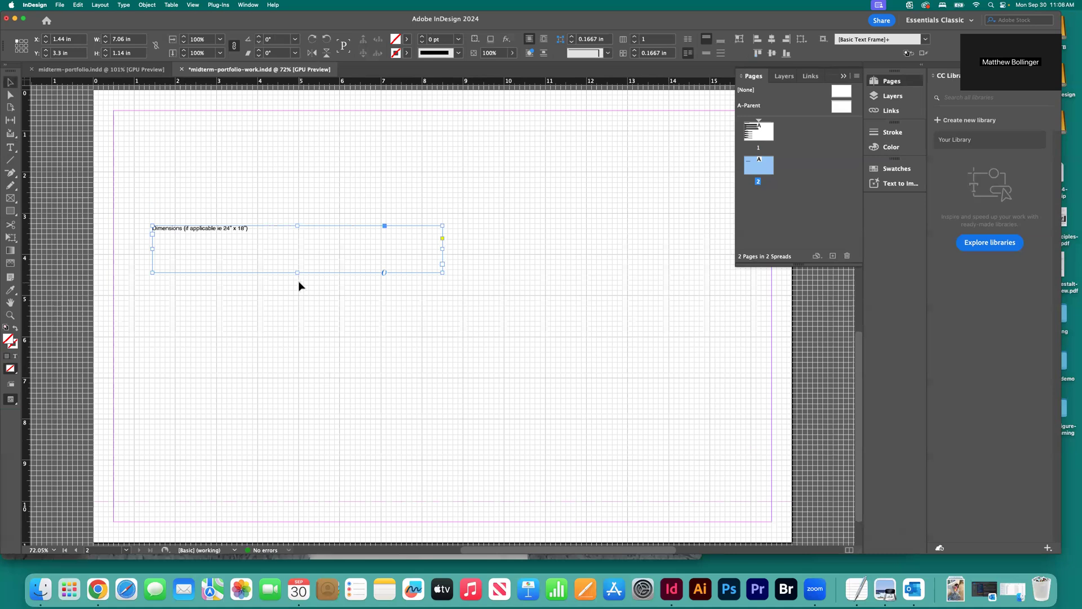
{"action": "left_click_drag", "start_coordinate": [297, 273], "coordinate": [142, 237]}
{"action": "double_click", "coordinate": [234, 228]}
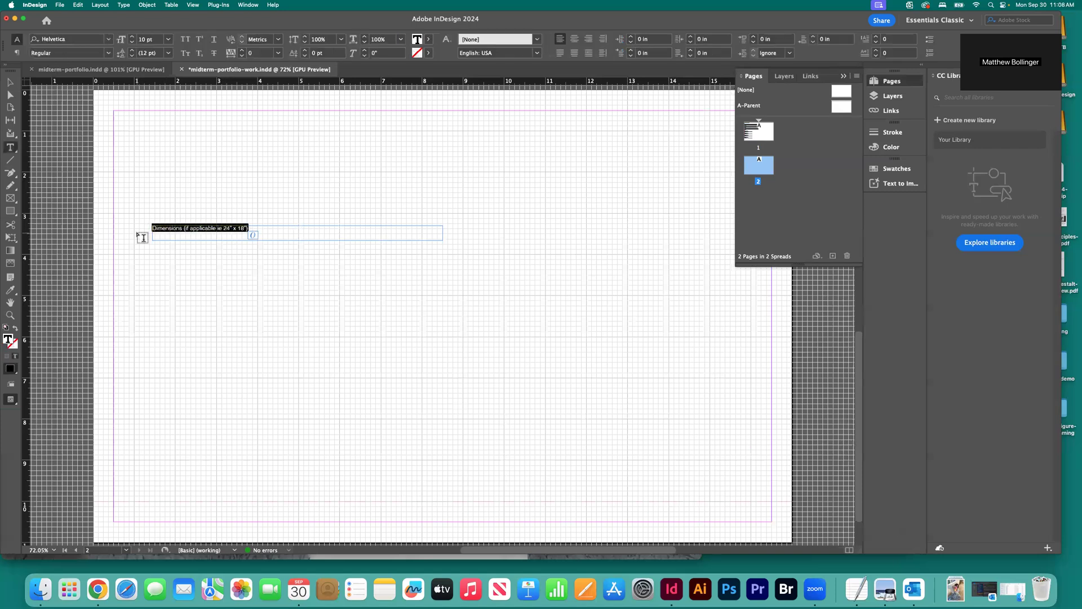
{"action": "left_click", "coordinate": [168, 39]}
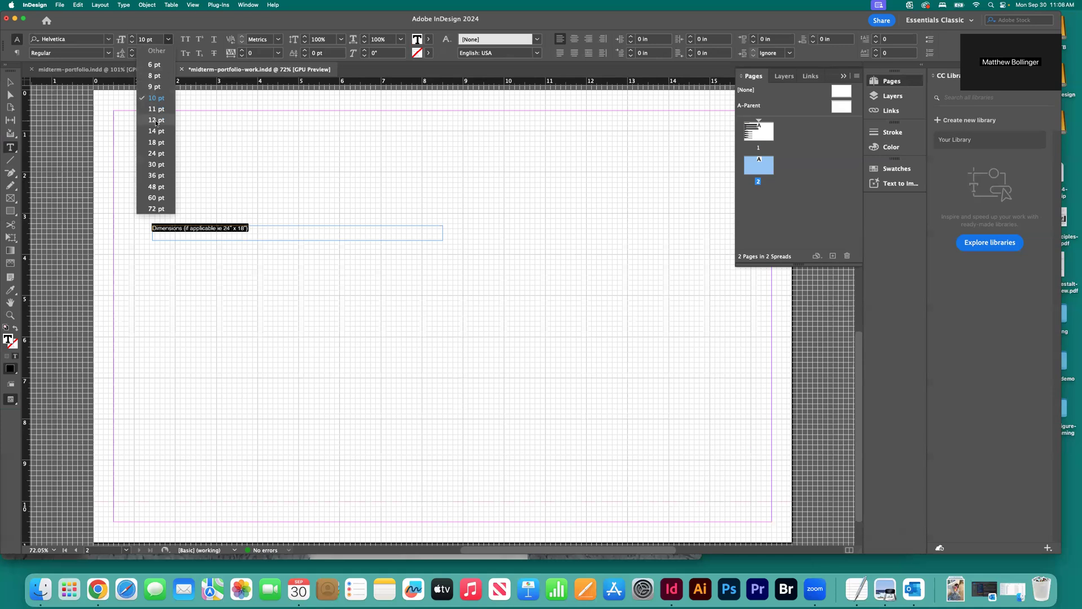
{"action": "left_click", "coordinate": [156, 153]}
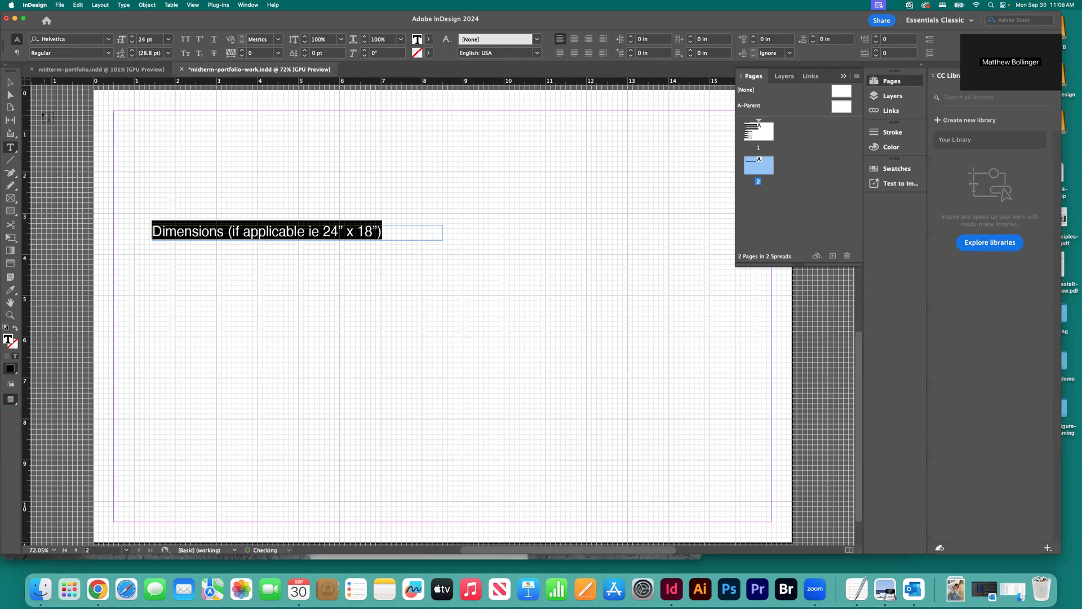
{"action": "left_click", "coordinate": [168, 38]}
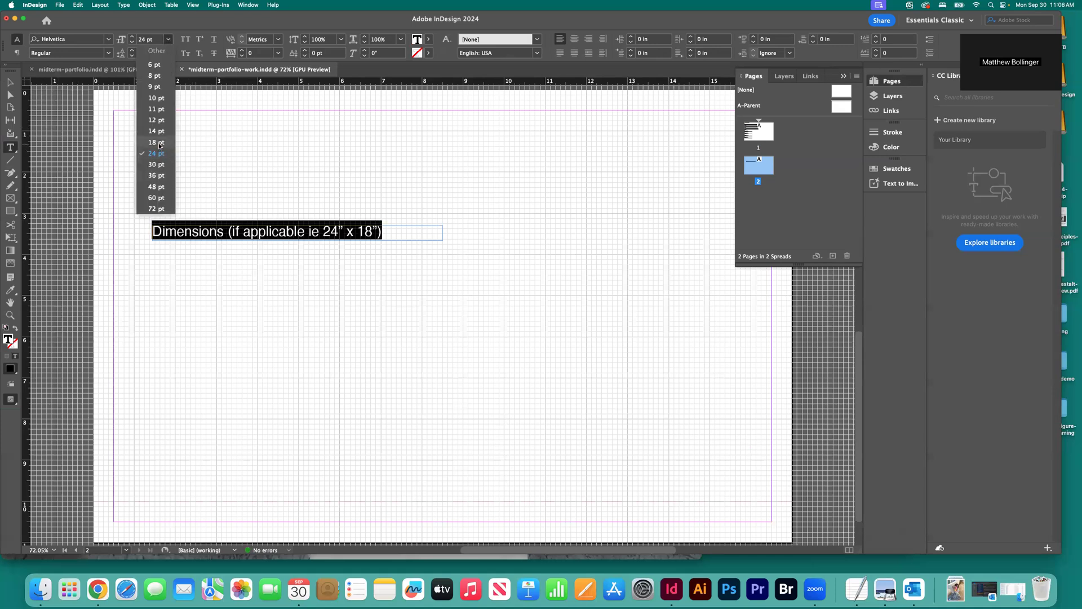
{"action": "left_click", "coordinate": [160, 143]}
{"action": "left_click", "coordinate": [10, 82]}
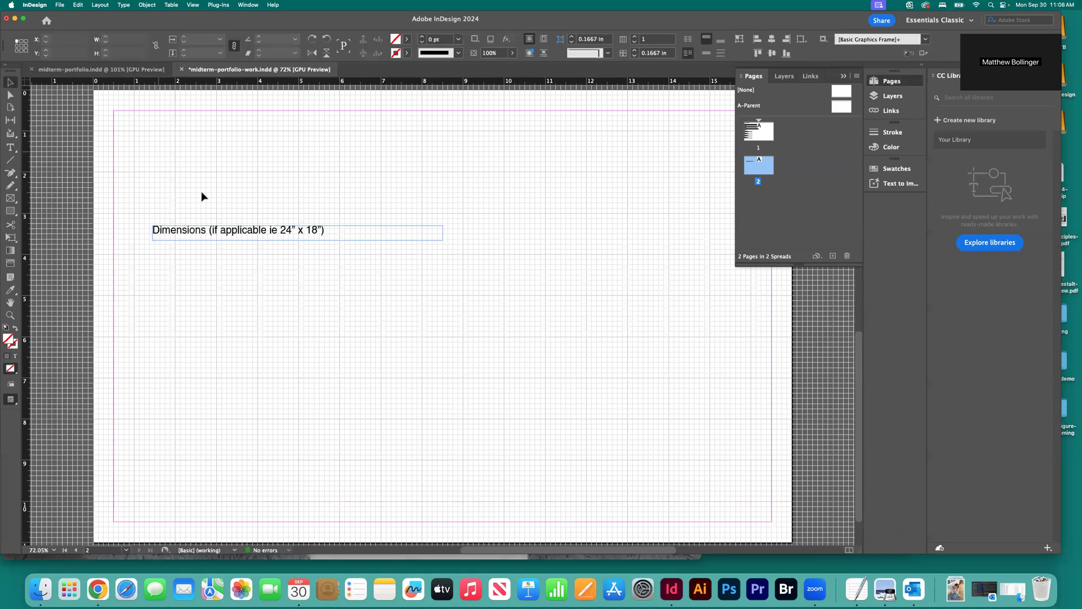
Step: Move the text frame to the lower-left corner of page 2, just below the bottom margin at about X 0.5 in, Y 10.5 in
{"action": "scroll", "coordinate": [174, 221], "scroll_direction": "down", "scroll_amount": 3}
{"action": "left_click_drag", "start_coordinate": [183, 178], "coordinate": [145, 474]}
{"action": "left_click", "coordinate": [170, 452]}
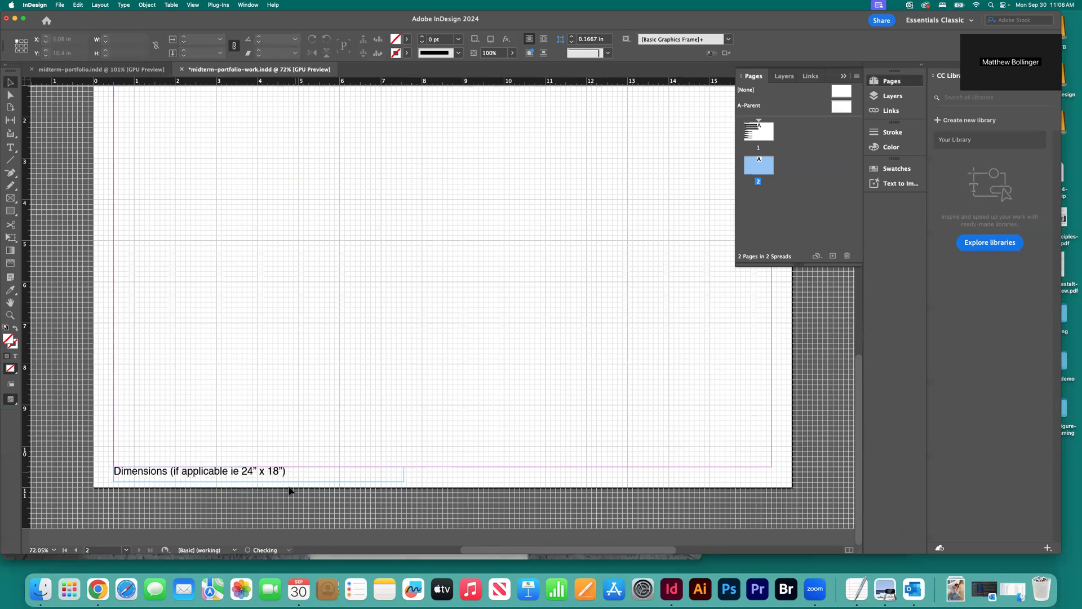
Step: Copy the Item 4 lines on page 1 from "Title" through "Date of Completion"
{"action": "double_click", "coordinate": [193, 475]}
{"action": "left_click_drag", "start_coordinate": [241, 470], "coordinate": [109, 471]}
{"action": "key", "text": "super+Tab"}
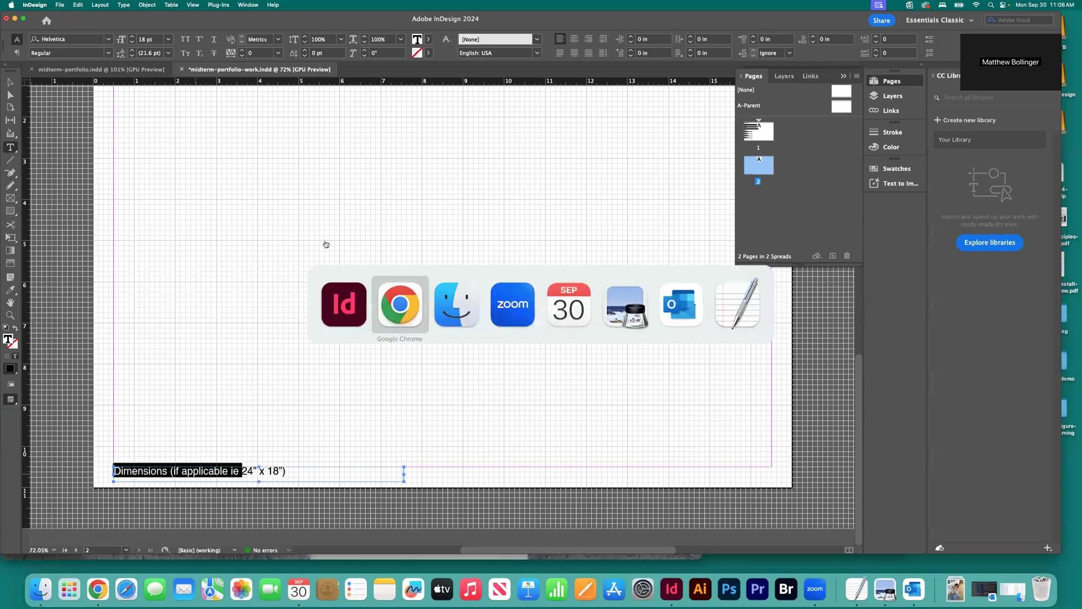
{"action": "scroll", "coordinate": [236, 217], "scroll_direction": "up", "scroll_amount": 10}
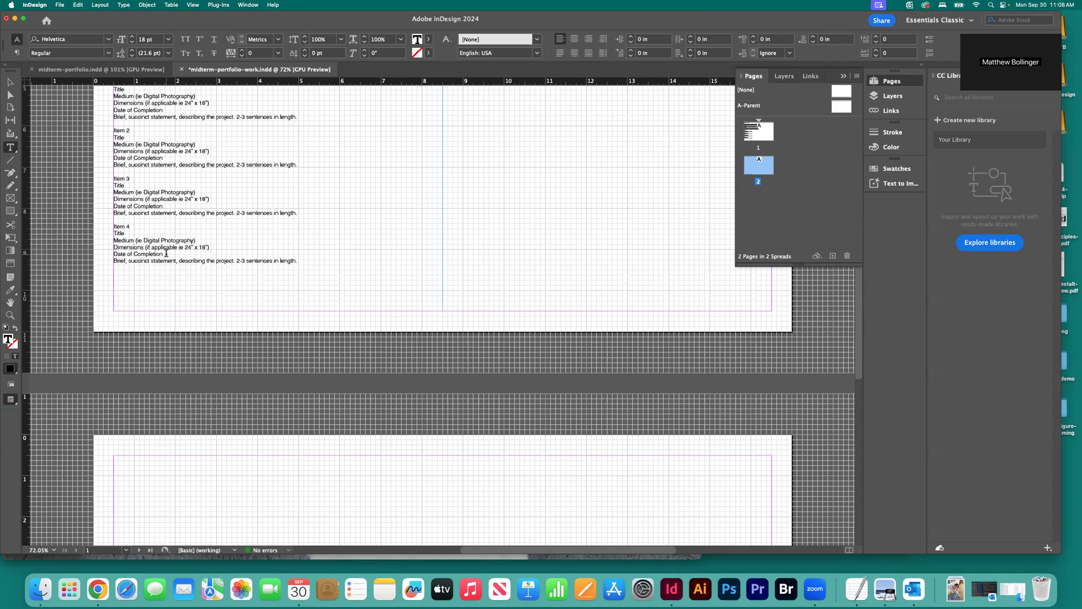
{"action": "left_click_drag", "start_coordinate": [171, 254], "coordinate": [113, 233]}
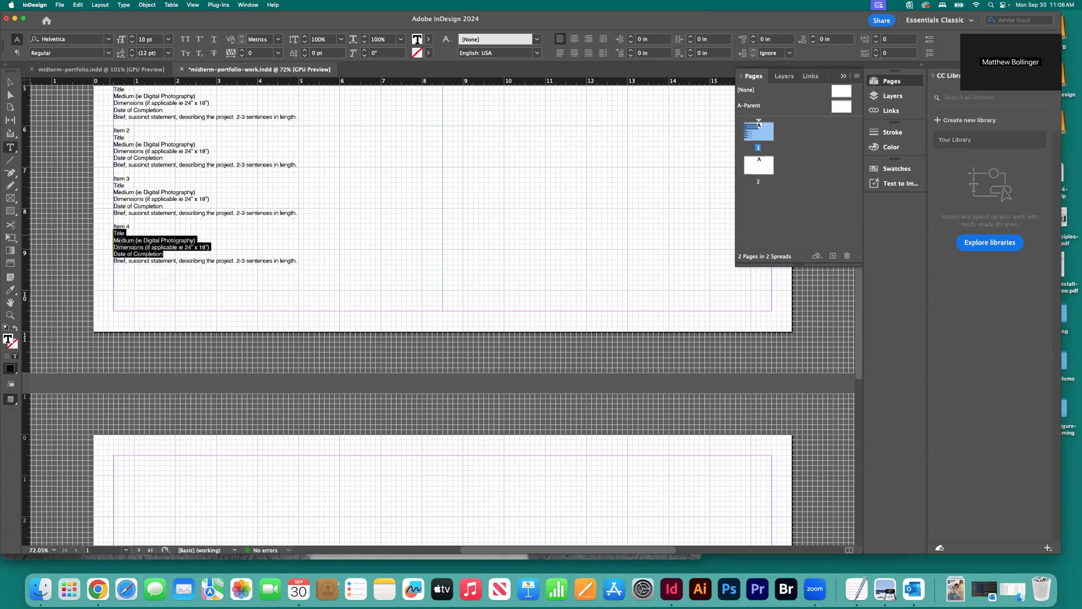
{"action": "key", "text": "super+Tab"}
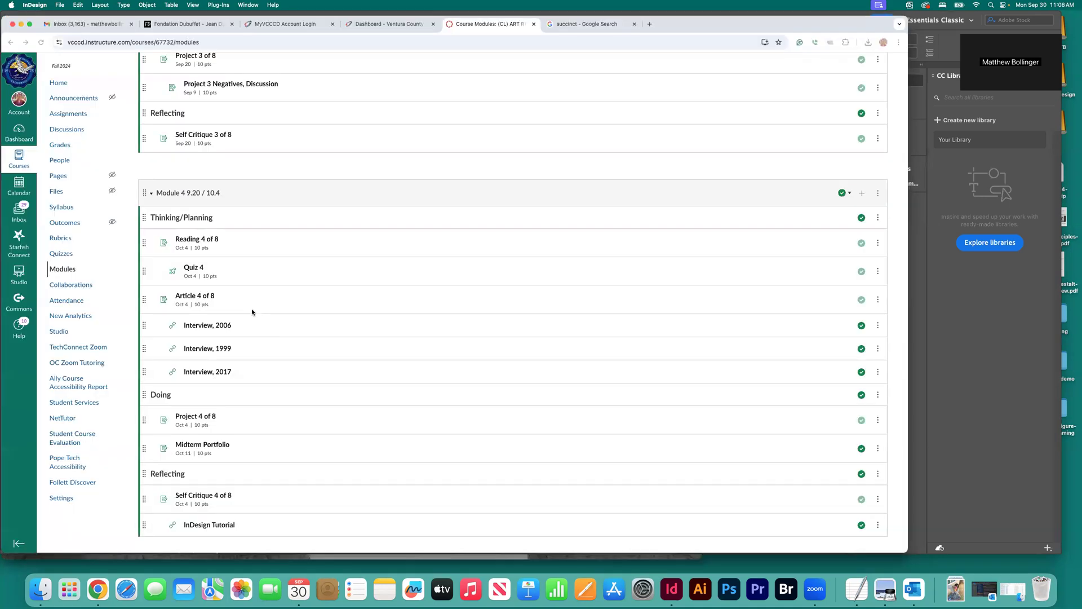
{"action": "key", "text": "super+Tab"}
{"action": "left_click", "coordinate": [132, 70]}
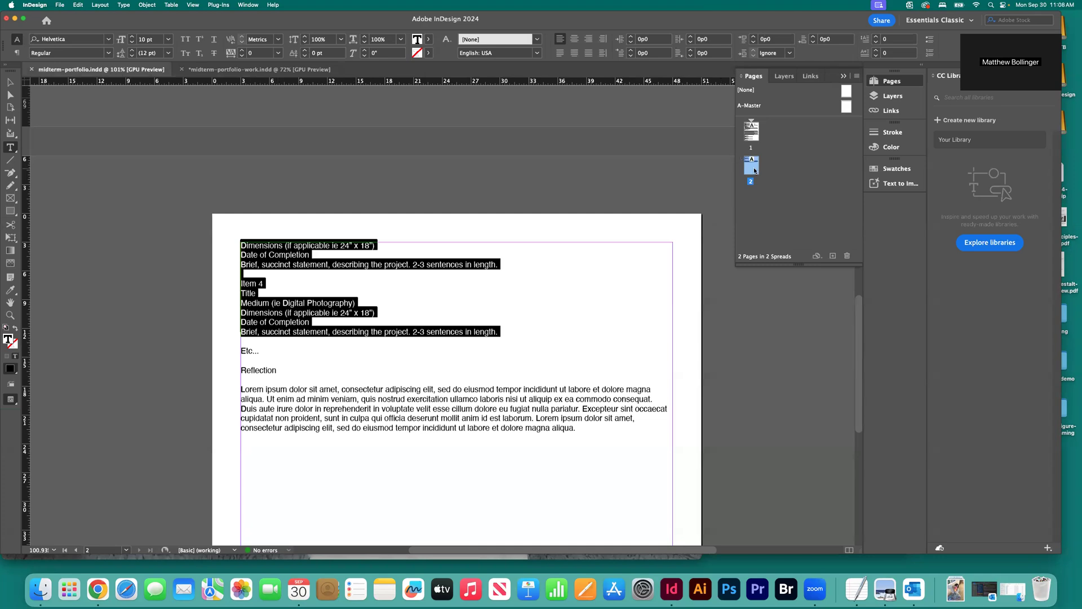
{"action": "left_click", "coordinate": [187, 67]}
Step: Replace the caption text on page 2 with the copied Item 4 lines and extend its frame downward to show all four lines
{"action": "double_click", "coordinate": [752, 166]}
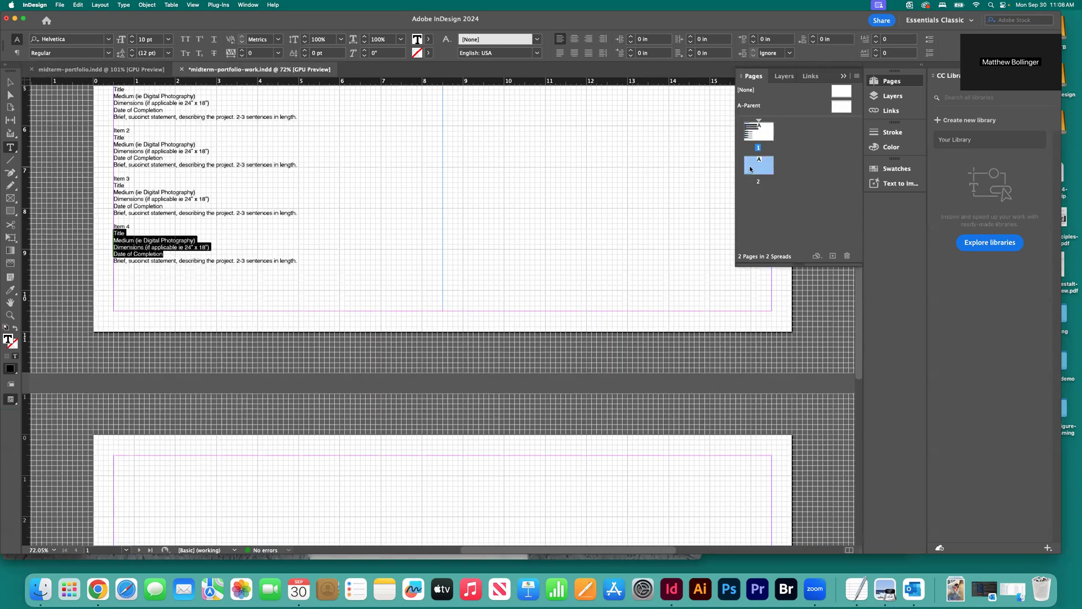
{"action": "left_click_drag", "start_coordinate": [291, 471], "coordinate": [85, 473]}
{"action": "key", "text": "BackSpace"}
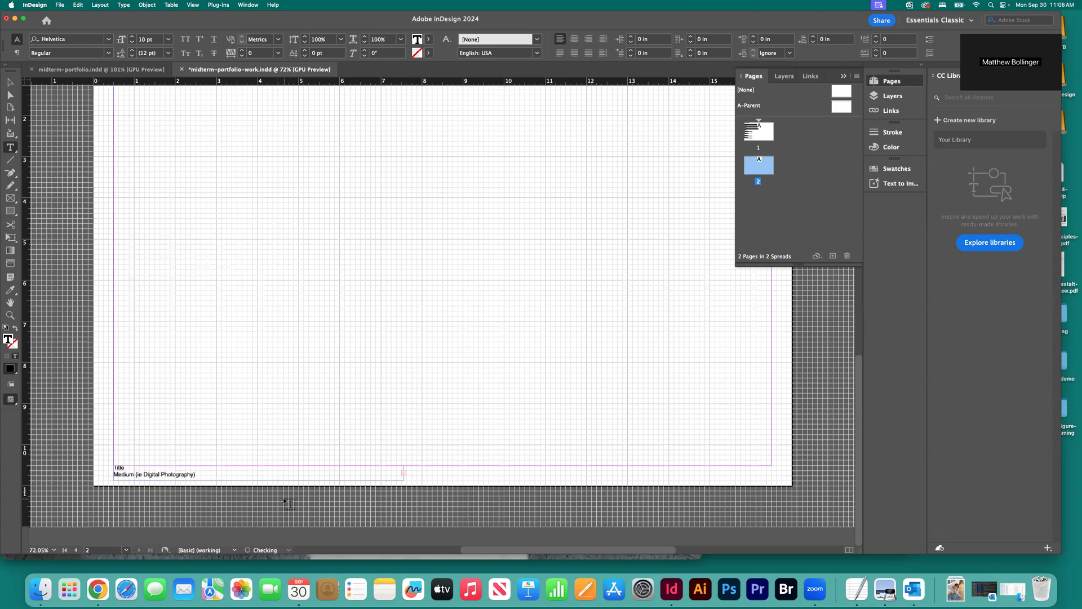
{"action": "key", "text": "Escape"}
{"action": "left_click_drag", "start_coordinate": [259, 480], "coordinate": [260, 520]}
Step: Join the title, medium, dimensions and date lines of the page 2 caption into one comma-separated line
{"action": "double_click", "coordinate": [131, 477]}
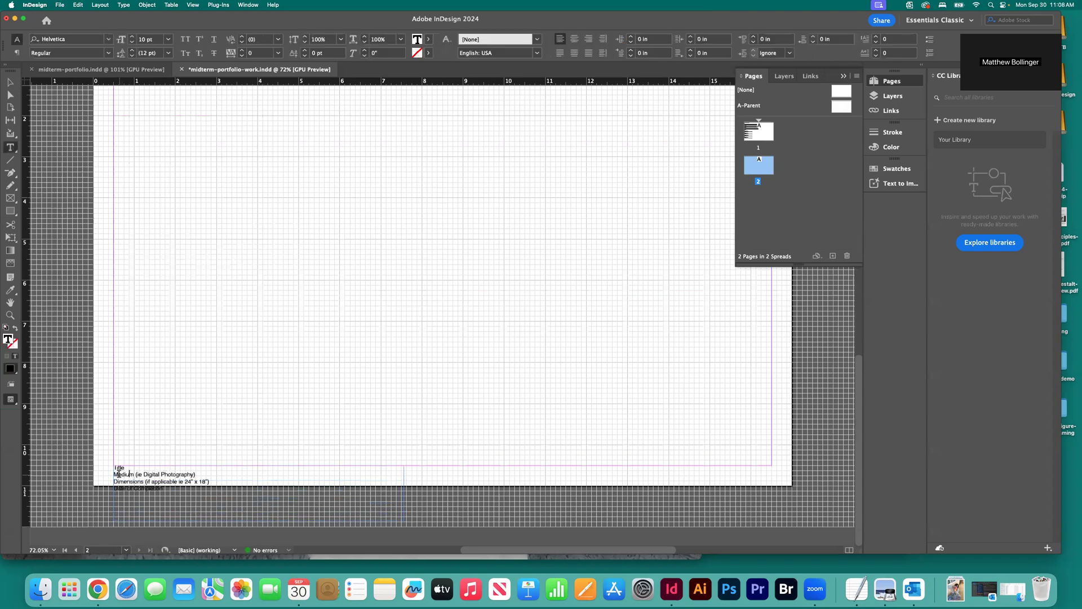
{"action": "left_click", "coordinate": [129, 488]}
{"action": "left_click", "coordinate": [124, 467]}
{"action": "key", "text": "Delete"}
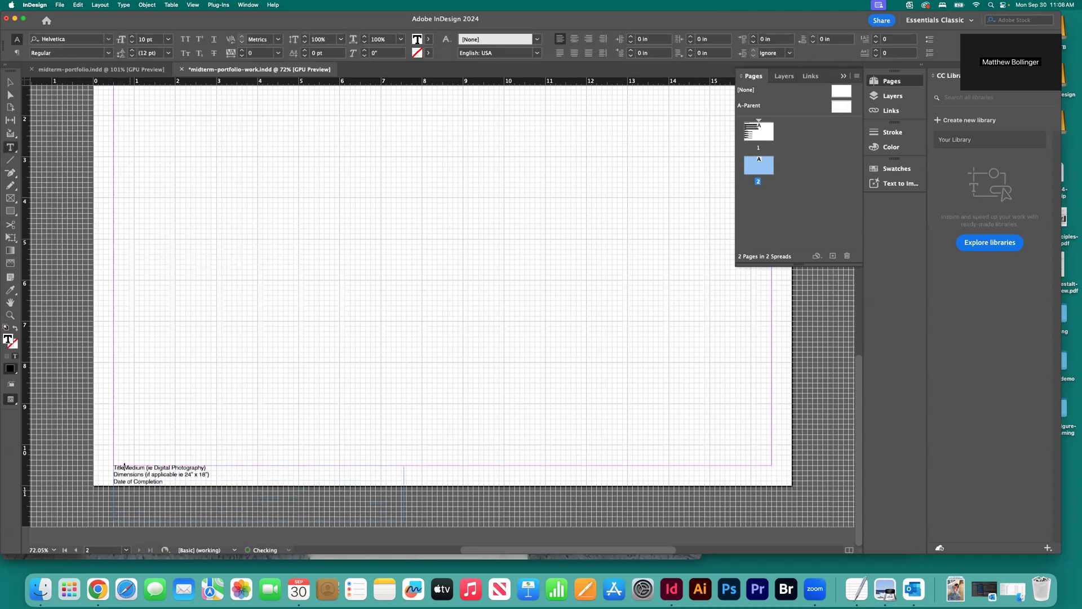
{"action": "type", "text": ","}
{"action": "left_click", "coordinate": [209, 467]}
{"action": "key", "text": "Delete"}
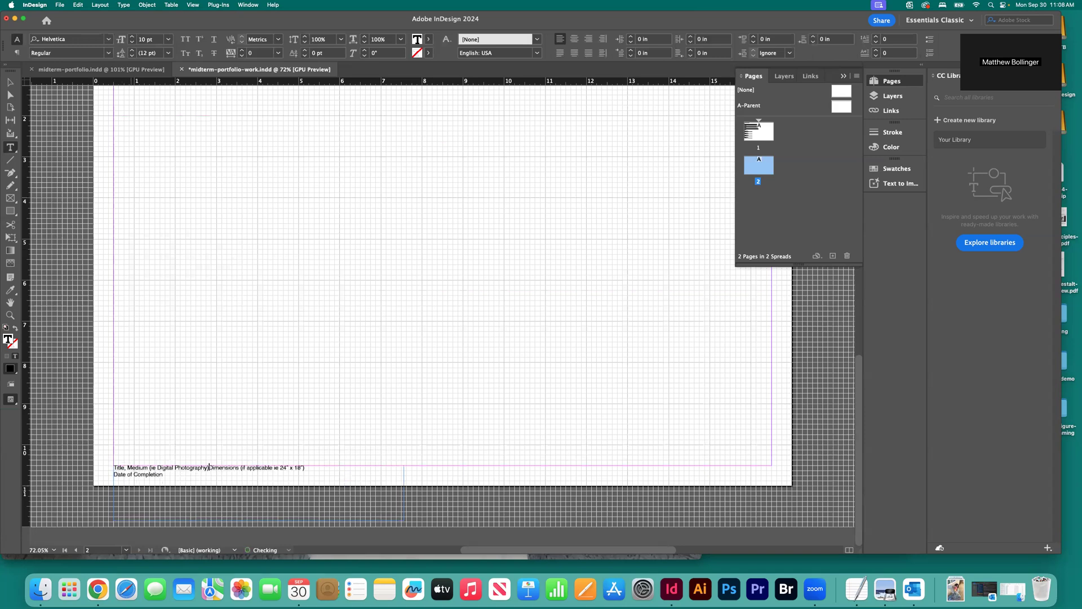
{"action": "type", "text": ","}
{"action": "key", "text": "BackSpace"}
{"action": "type", "text": ","}
Step: Shorten the caption frame to fit its single line, at about 0.29 in high
{"action": "left_click", "coordinate": [10, 82]}
{"action": "left_click_drag", "start_coordinate": [260, 518], "coordinate": [259, 475]}
{"action": "key", "text": "super+="}
{"action": "key", "text": "super+="}
{"action": "key", "text": "super+="}
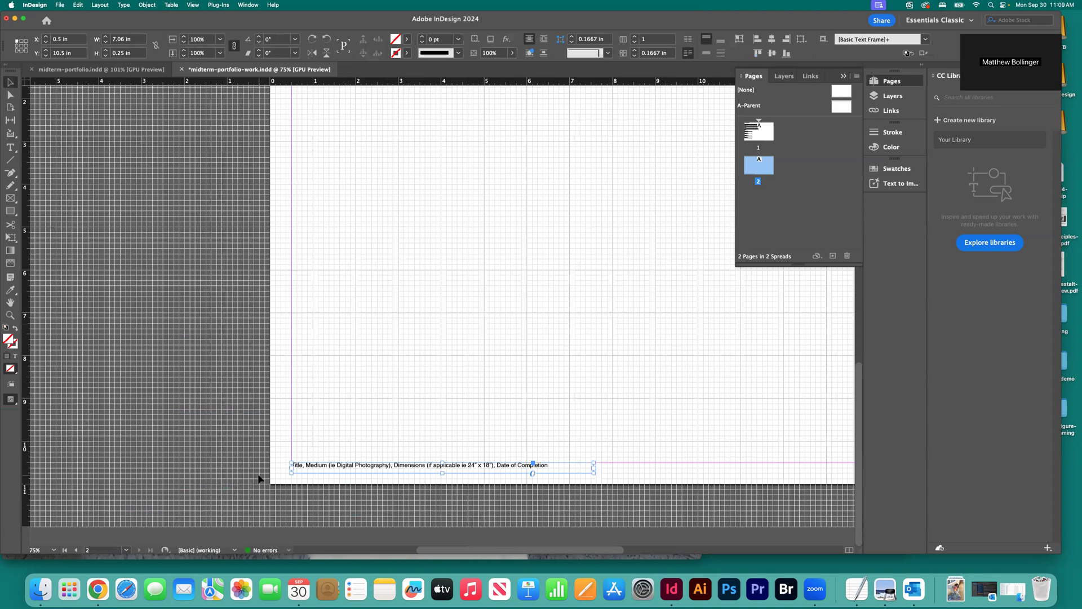
{"action": "left_click_drag", "start_coordinate": [442, 438], "coordinate": [443, 440]}
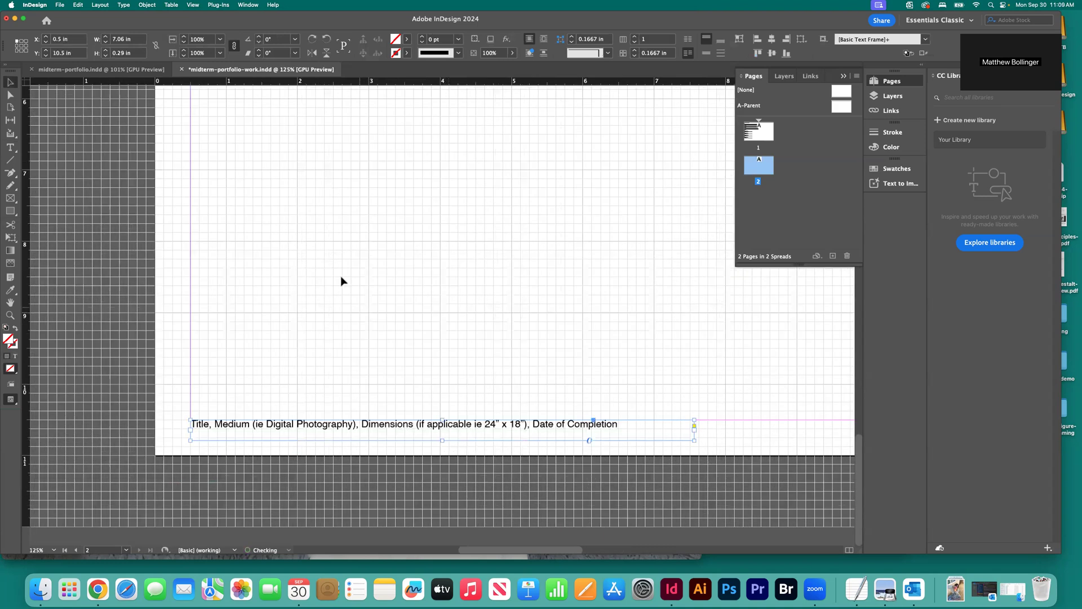
Step: Turn on snapping to the document grid and deselect the caption frame
{"action": "left_click", "coordinate": [193, 5]}
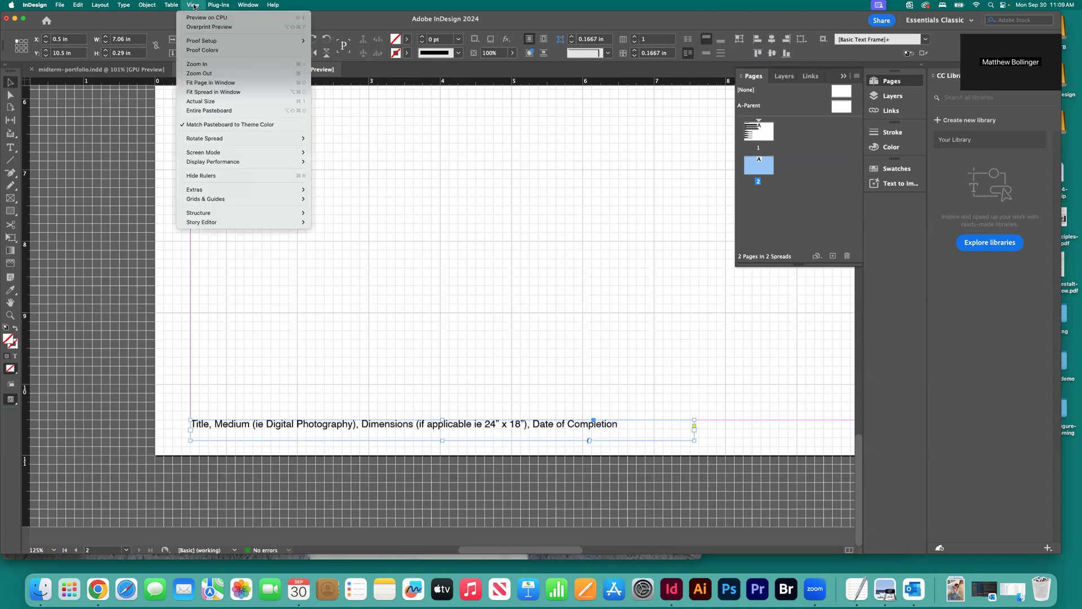
{"action": "mouse_move", "coordinate": [205, 201]}
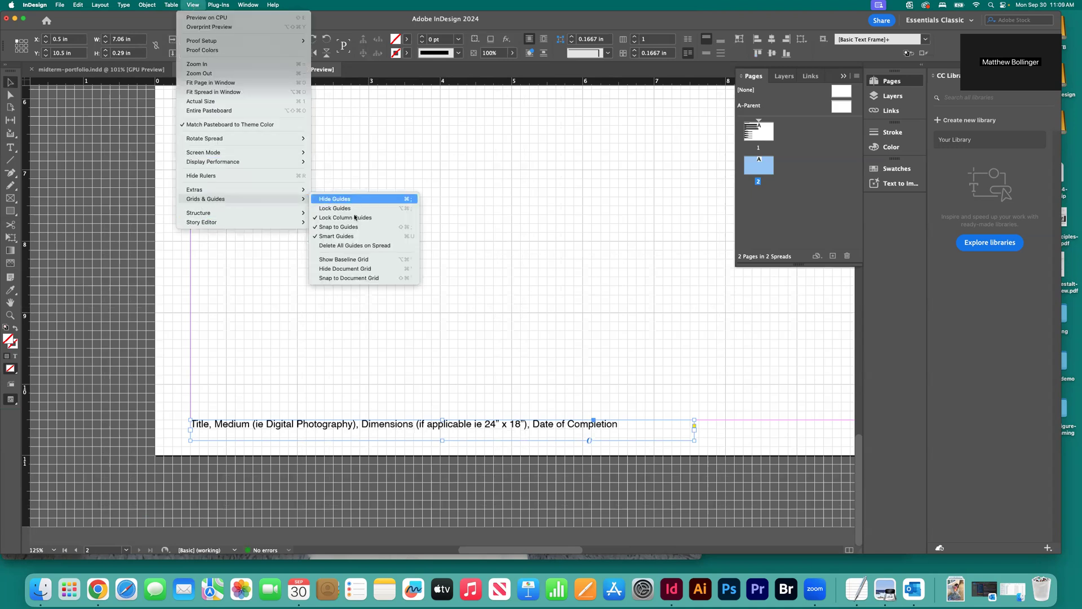
{"action": "left_click", "coordinate": [358, 279]}
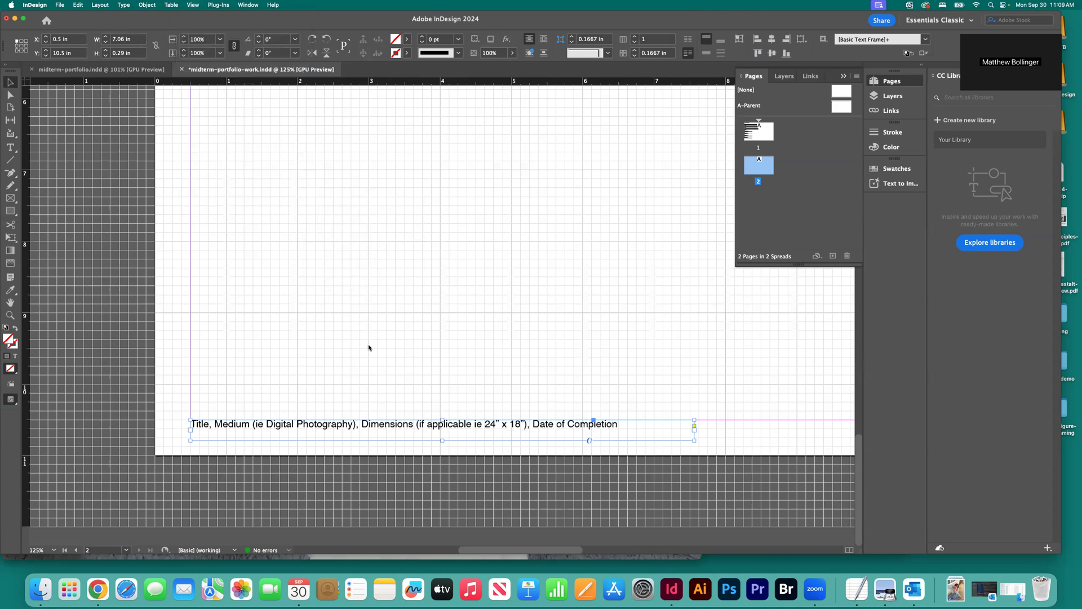
{"action": "left_click", "coordinate": [205, 192]}
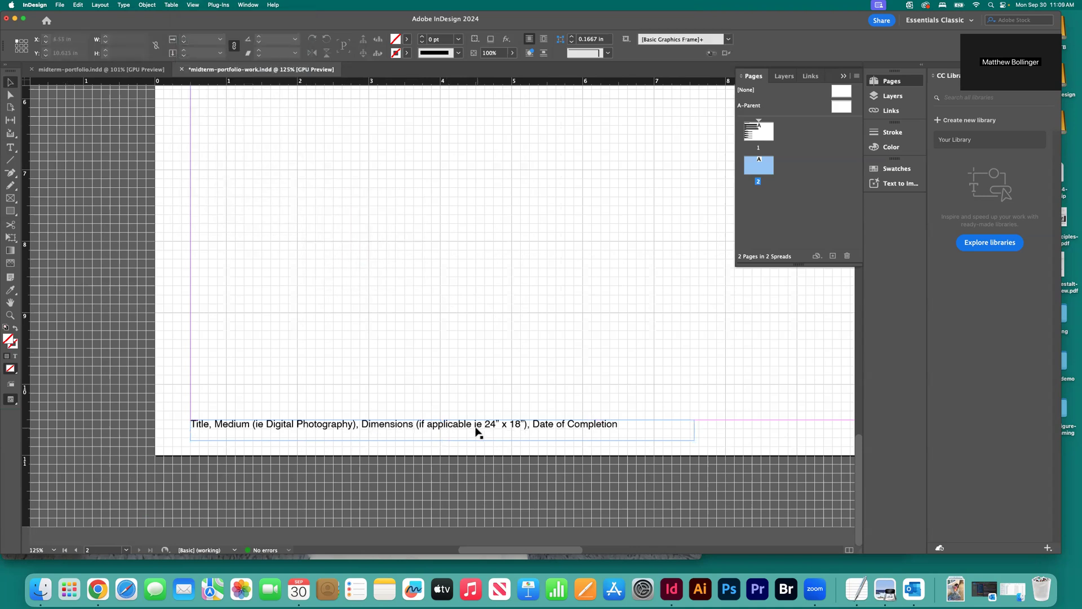
Step: Resize the caption frame along the grid to 0.25 in high, with its right edge at the 7 in mark
{"action": "left_click", "coordinate": [454, 436]}
{"action": "mouse_move", "coordinate": [442, 440]}
{"action": "left_mouse_down"}
{"action": "mouse_move", "coordinate": [442, 451]}
{"action": "mouse_move", "coordinate": [445, 437]}
{"action": "left_mouse_up"}
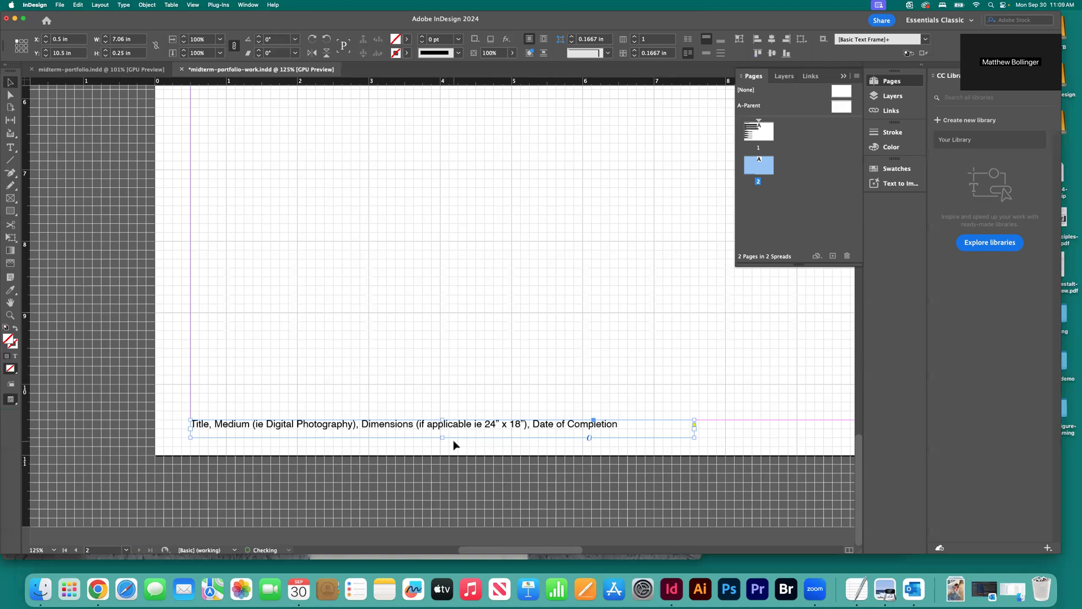
{"action": "left_click_drag", "start_coordinate": [693, 431], "coordinate": [654, 430]}
{"action": "left_click", "coordinate": [116, 331]}
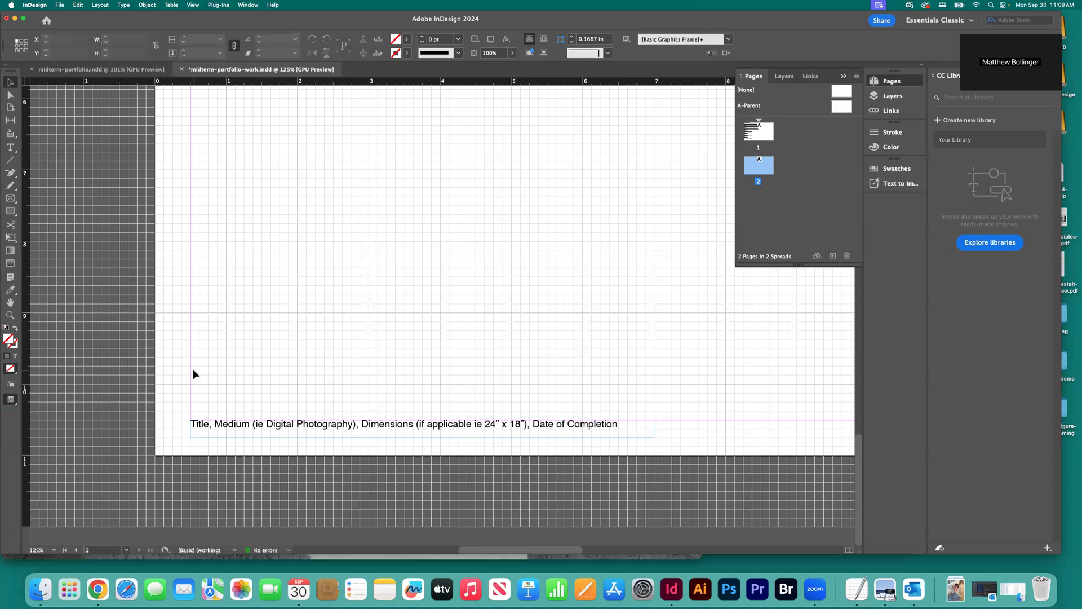
Step: Set the whole caption to 14 pt and widen its frame to the 9 in mark so the full line fits
{"action": "key", "text": "super+minus"}
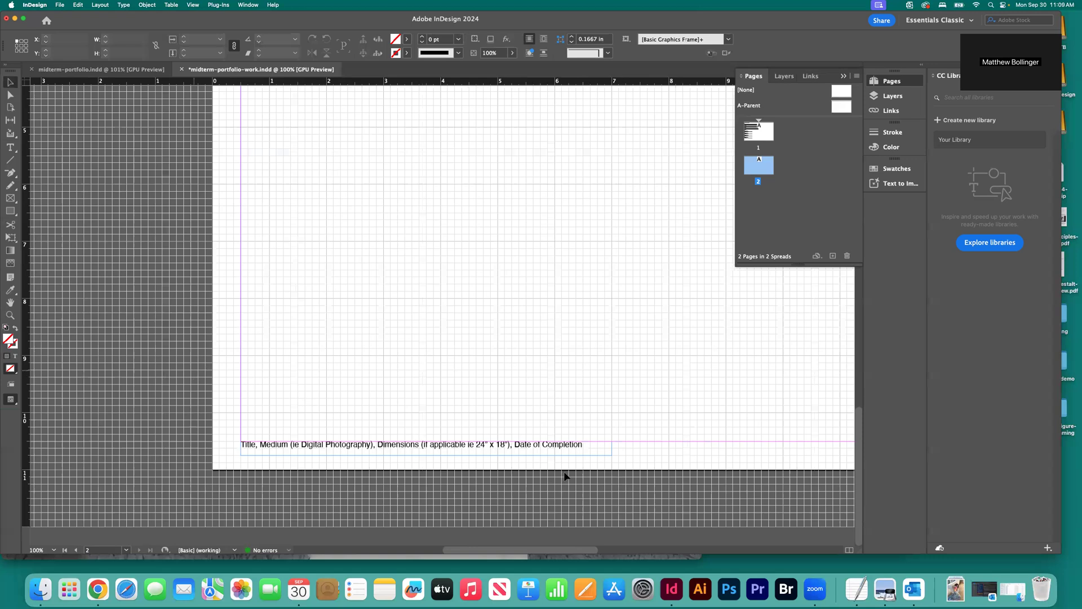
{"action": "double_click", "coordinate": [572, 445]}
{"action": "key", "text": "super+a"}
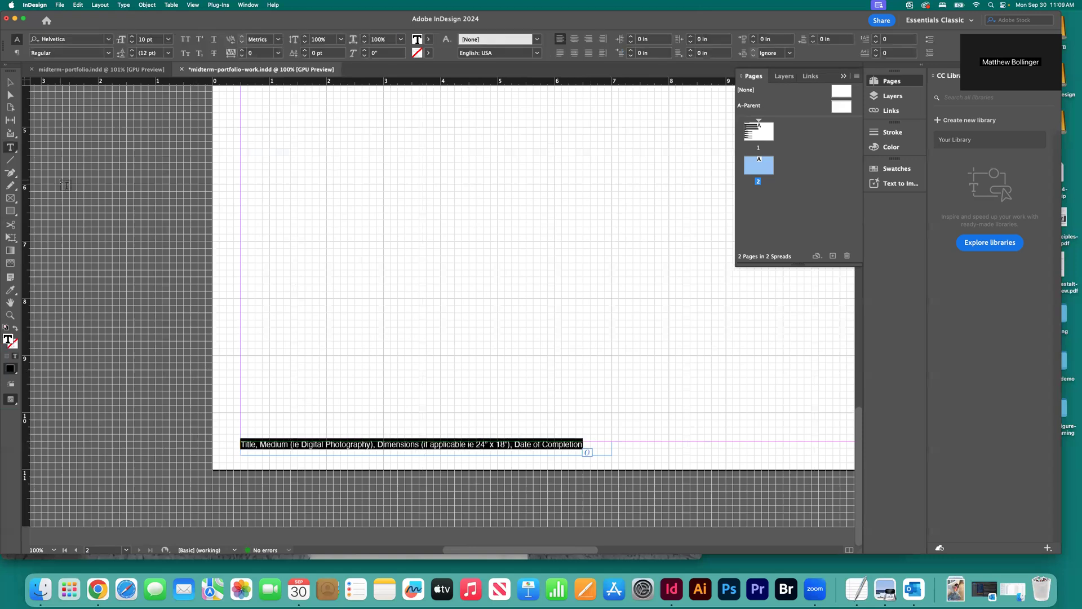
{"action": "left_click", "coordinate": [167, 39]}
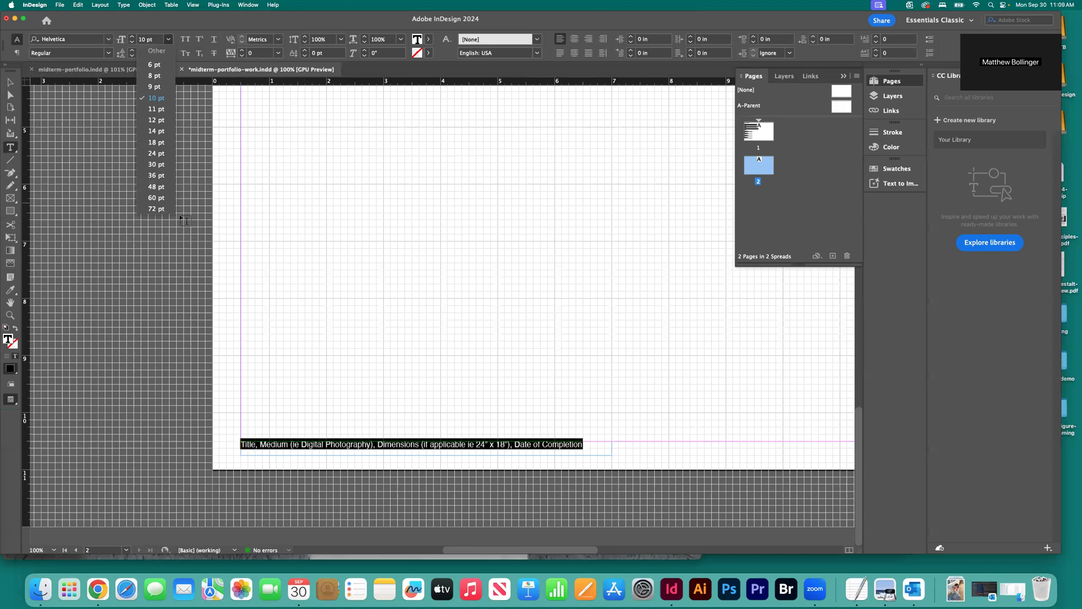
{"action": "left_click", "coordinate": [156, 130]}
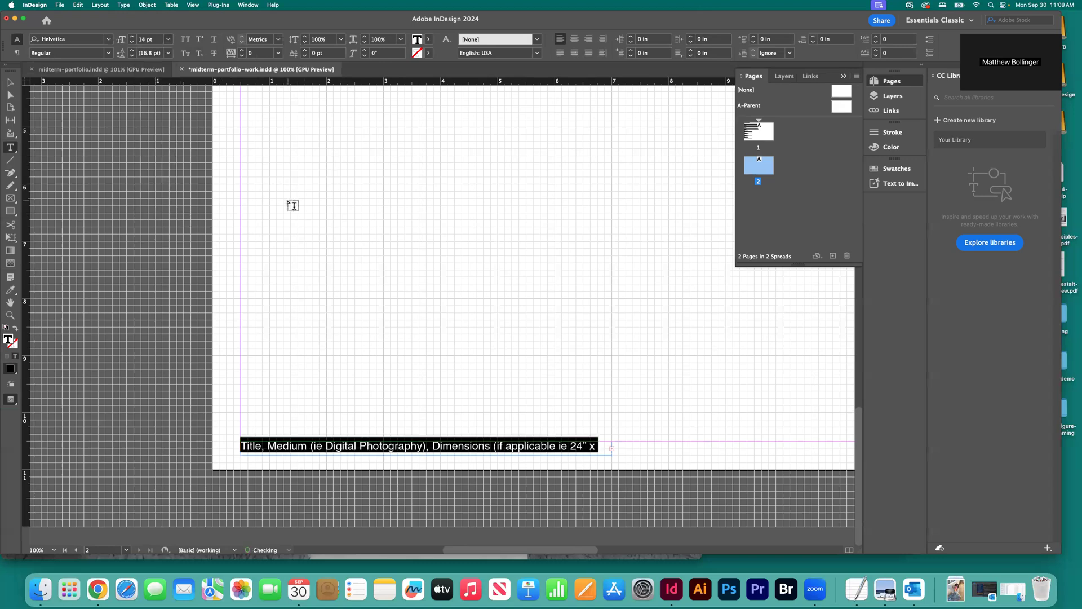
{"action": "left_click", "coordinate": [8, 80]}
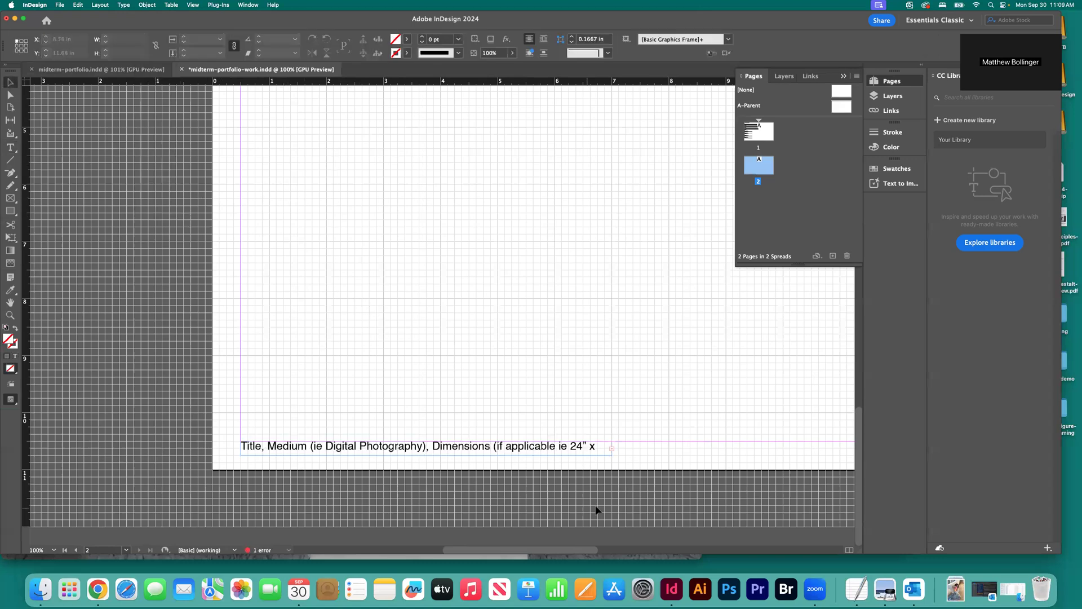
{"action": "left_click_drag", "start_coordinate": [611, 448], "coordinate": [726, 454]}
{"action": "left_click", "coordinate": [739, 483]}
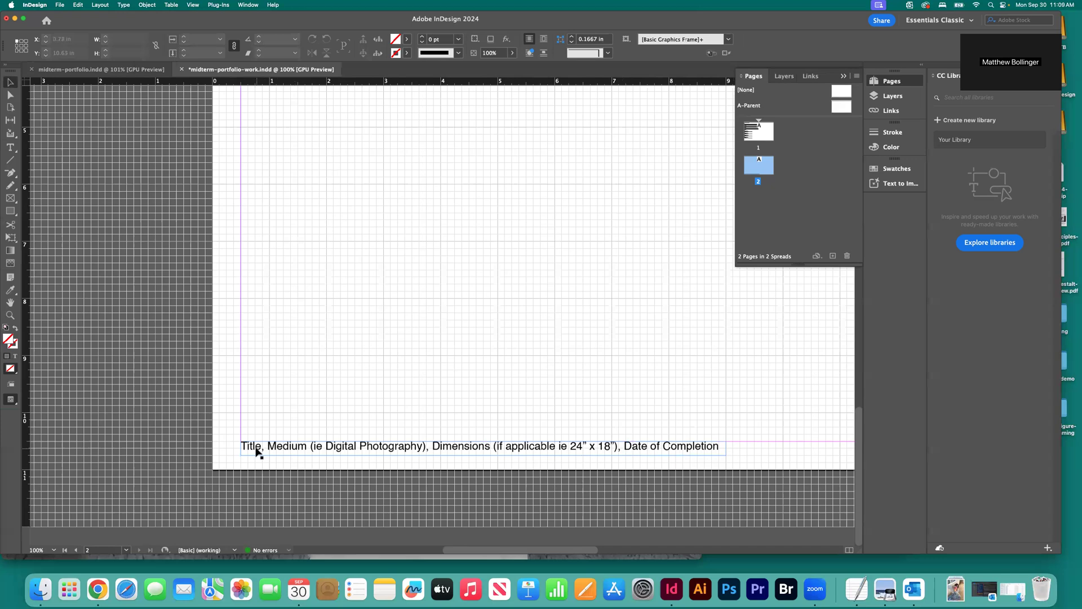
{"action": "double_click", "coordinate": [394, 450]}
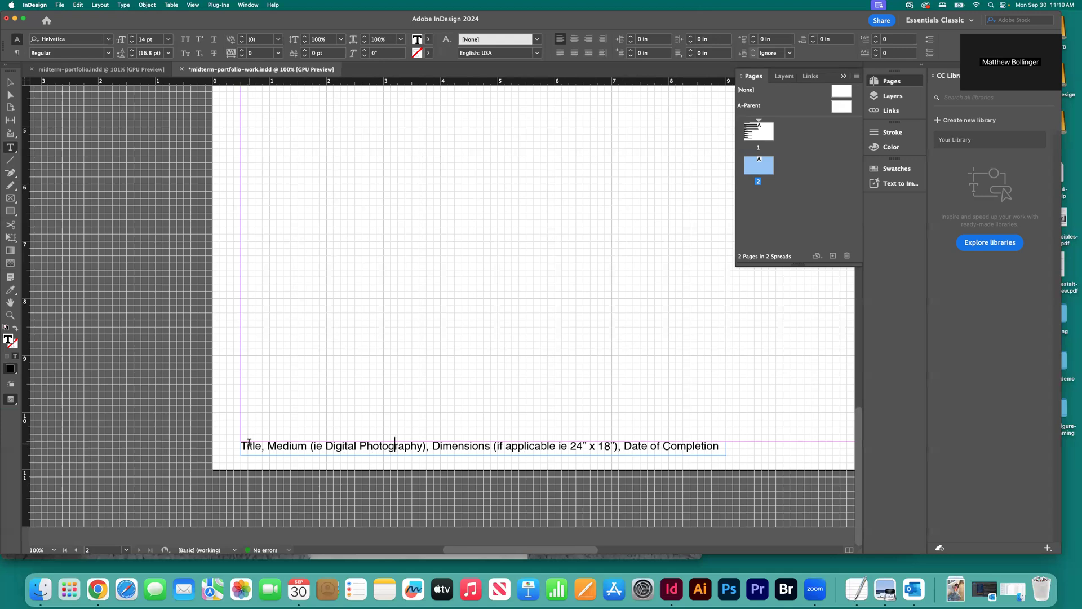
{"action": "key", "text": "super+minus"}
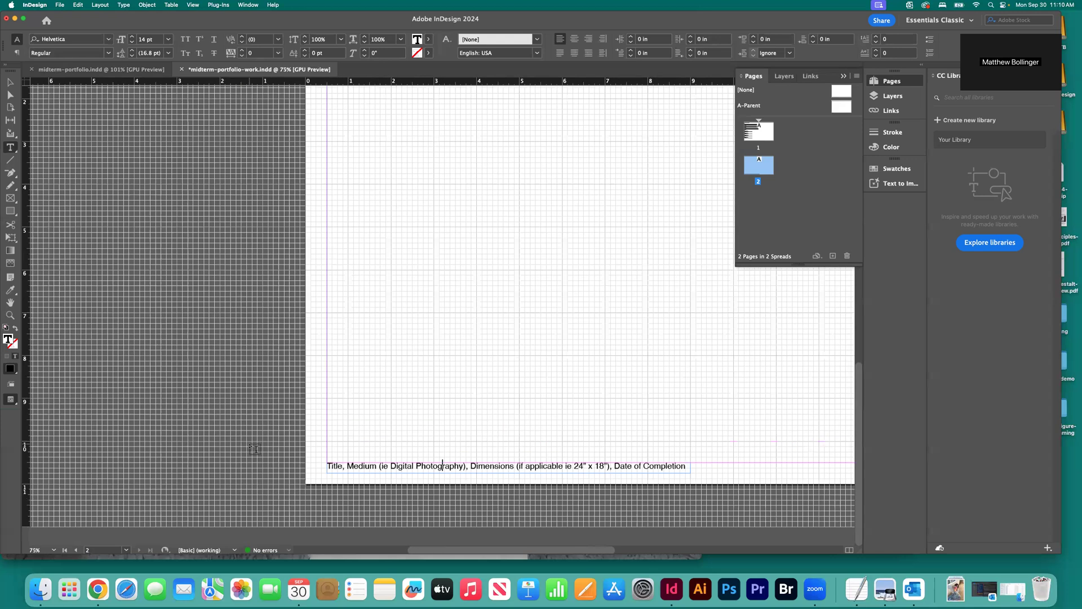
{"action": "key", "text": "super+minus"}
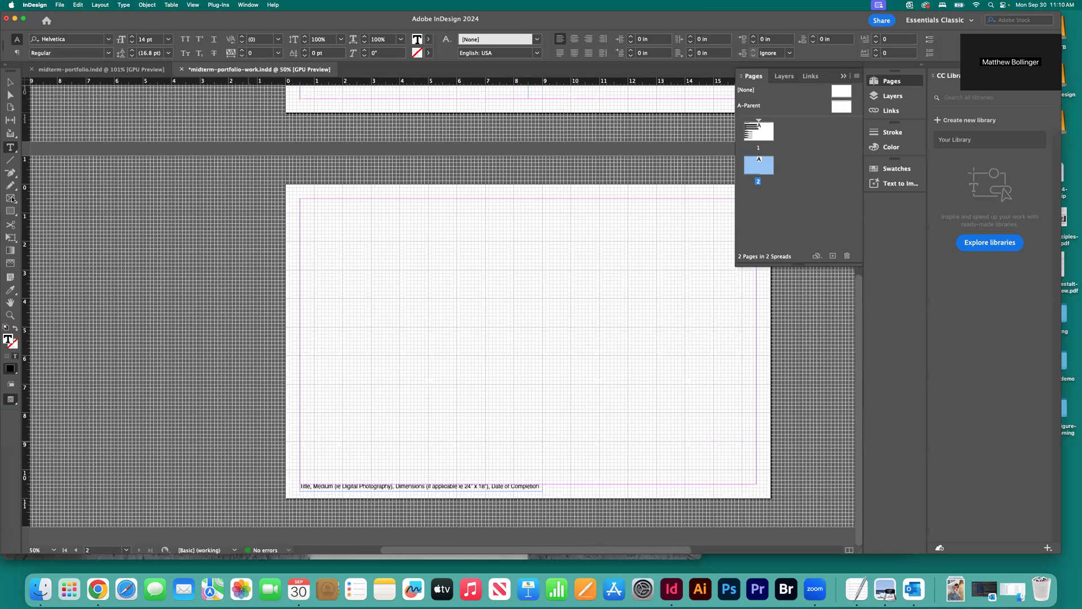
{"action": "scroll", "coordinate": [12, 198], "scroll_direction": "right", "scroll_amount": 3}
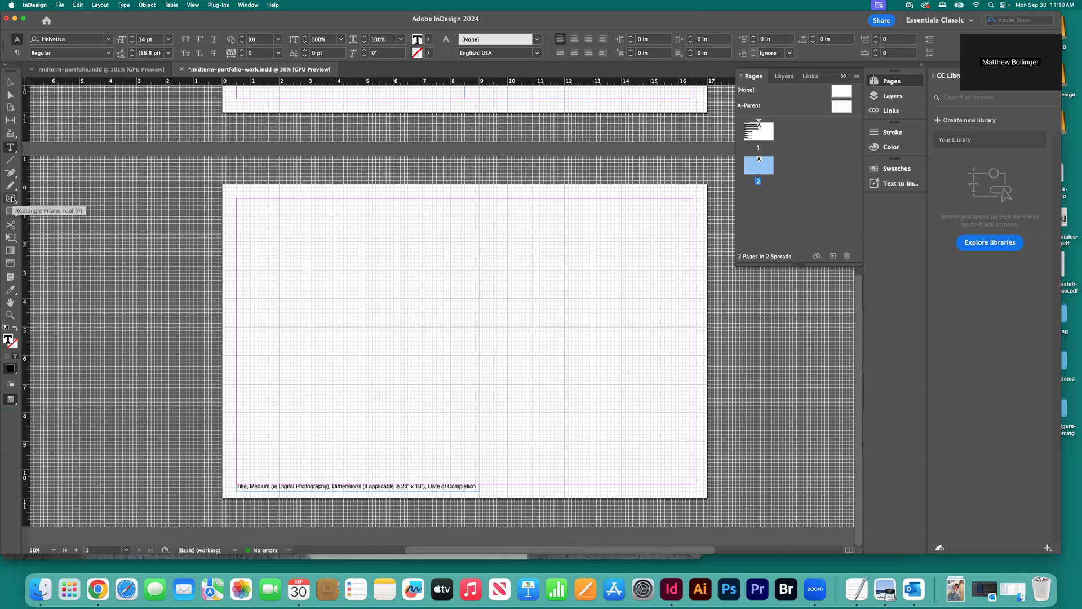
{"action": "left_click", "coordinate": [12, 199]}
{"action": "left_click_drag", "start_coordinate": [286, 227], "coordinate": [636, 430]}
{"action": "key", "text": "v"}
{"action": "left_click", "coordinate": [213, 204]}
{"action": "left_click", "coordinate": [380, 269]}
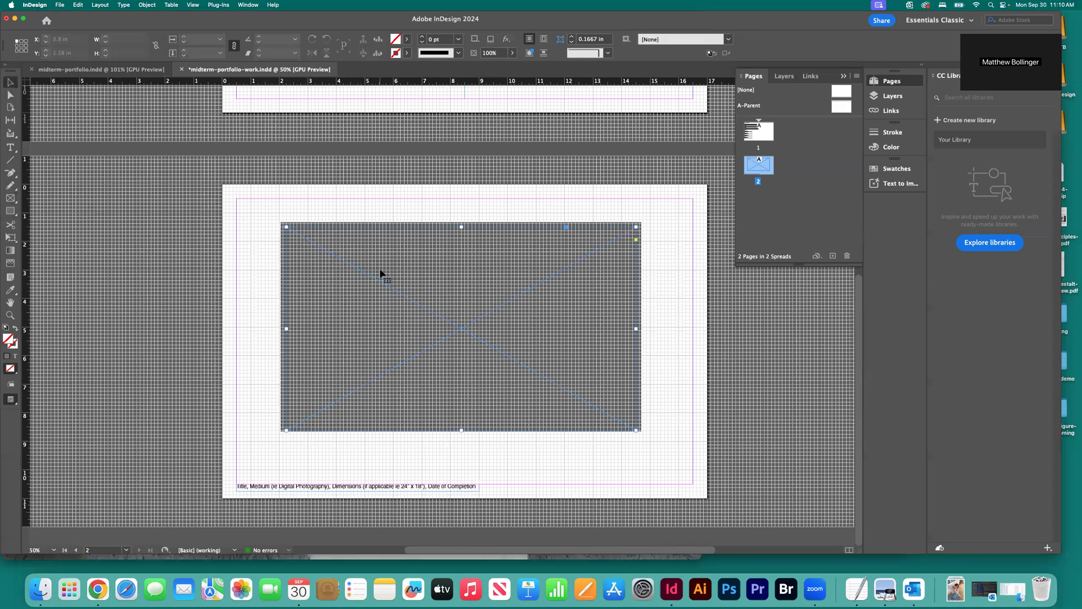
{"action": "key", "text": "BackSpace"}
{"action": "left_click", "coordinate": [14, 199]}
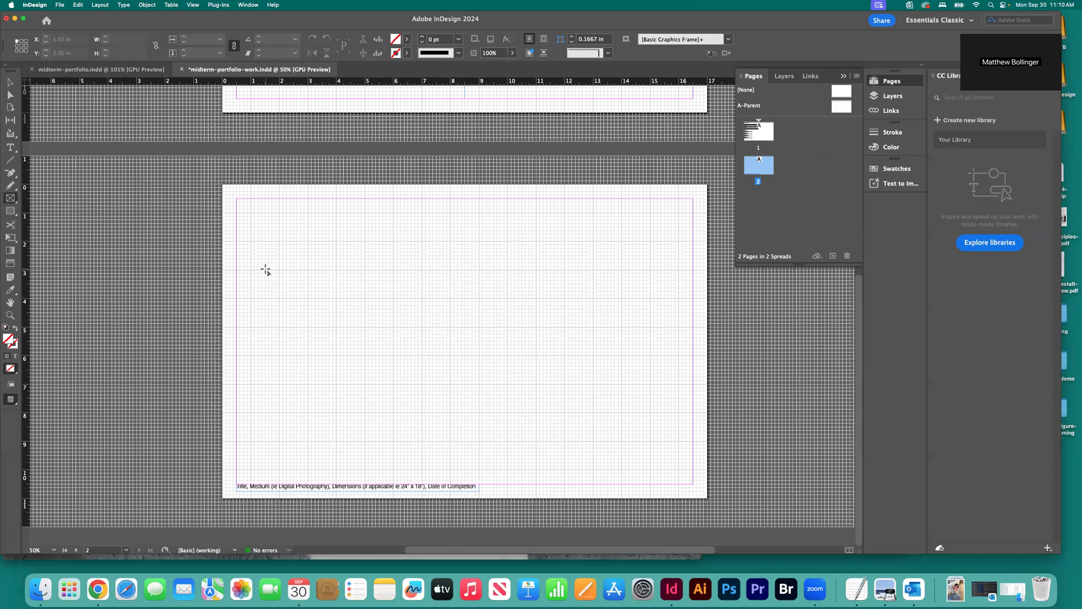
{"action": "left_click_drag", "start_coordinate": [276, 258], "coordinate": [504, 388]}
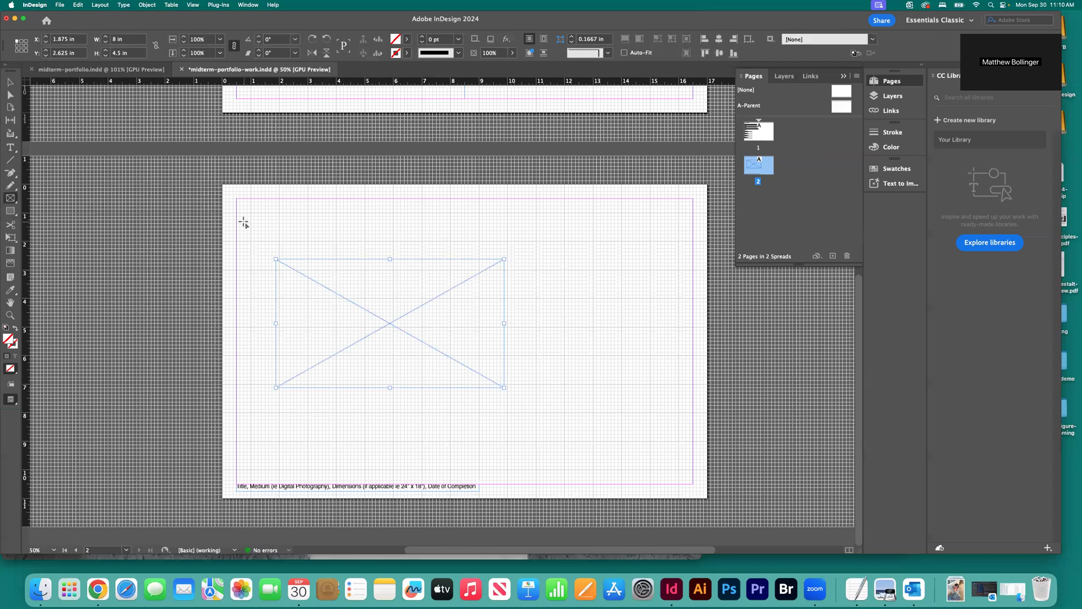
{"action": "key", "text": "BackSpace"}
{"action": "key", "text": "v"}
Step: Draw a rectangle frame about 12.25 × 6.5 in on page 2 and extend its upper edge to the 0.5 in margin
{"action": "left_click", "coordinate": [10, 197]}
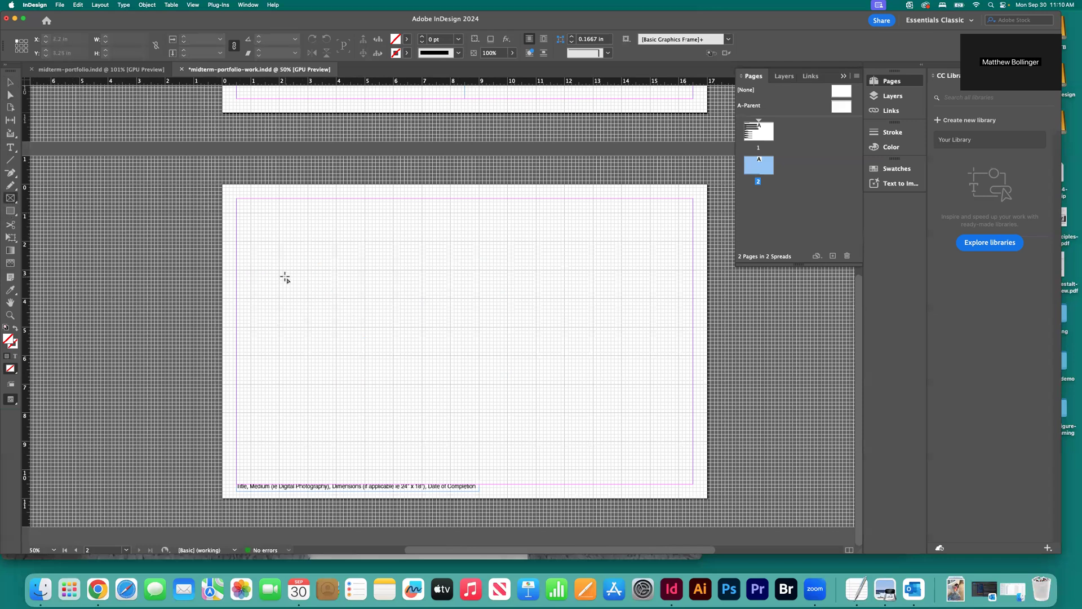
{"action": "left_click_drag", "start_coordinate": [285, 225], "coordinate": [629, 409]}
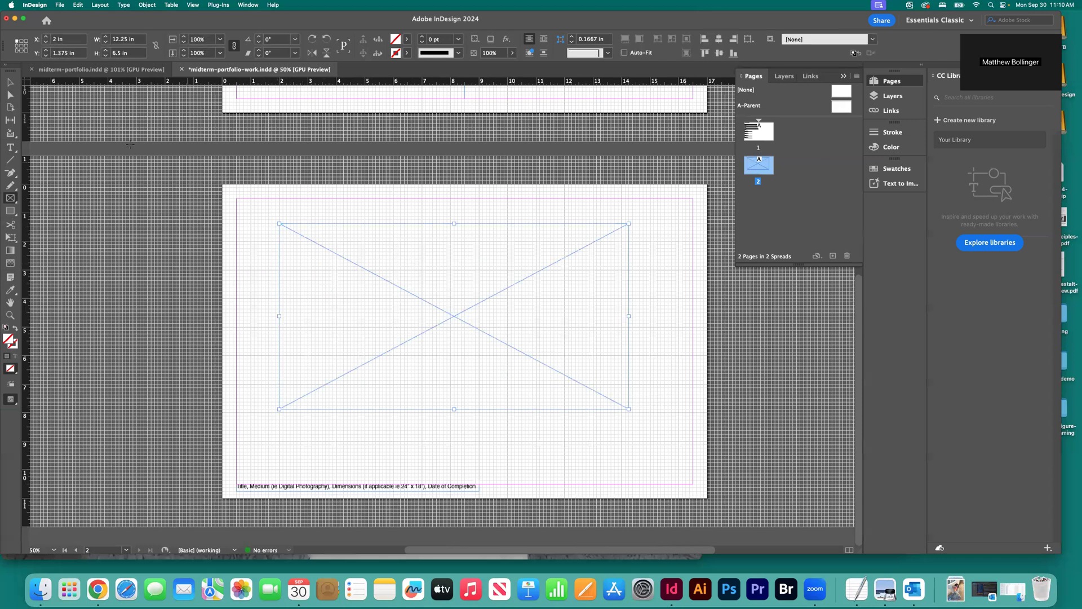
{"action": "left_click", "coordinate": [11, 81]}
{"action": "left_click_drag", "start_coordinate": [454, 223], "coordinate": [451, 199]}
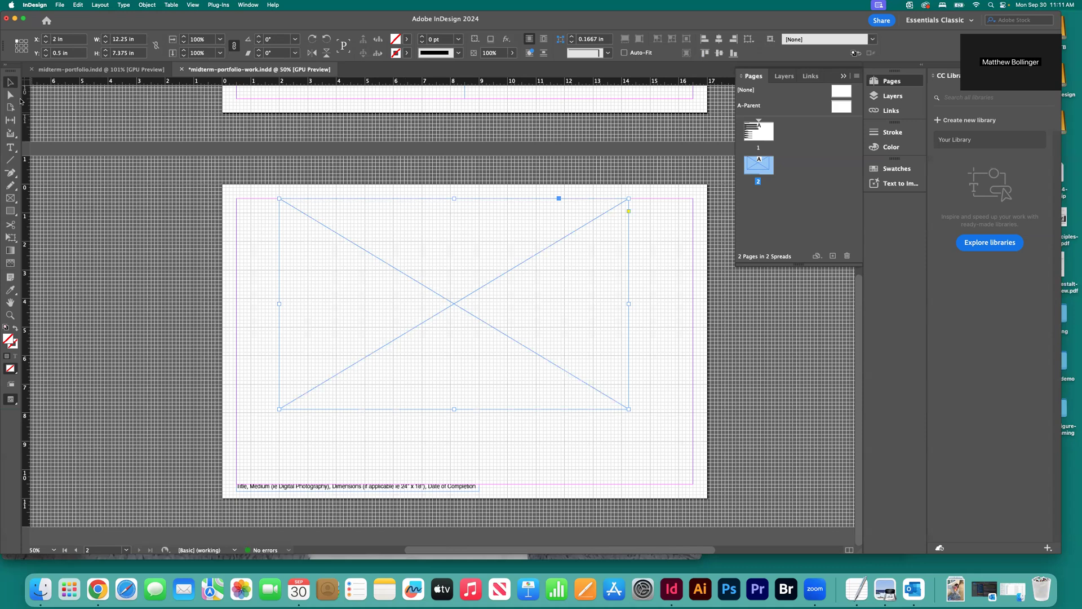
{"action": "left_click", "coordinate": [119, 170]}
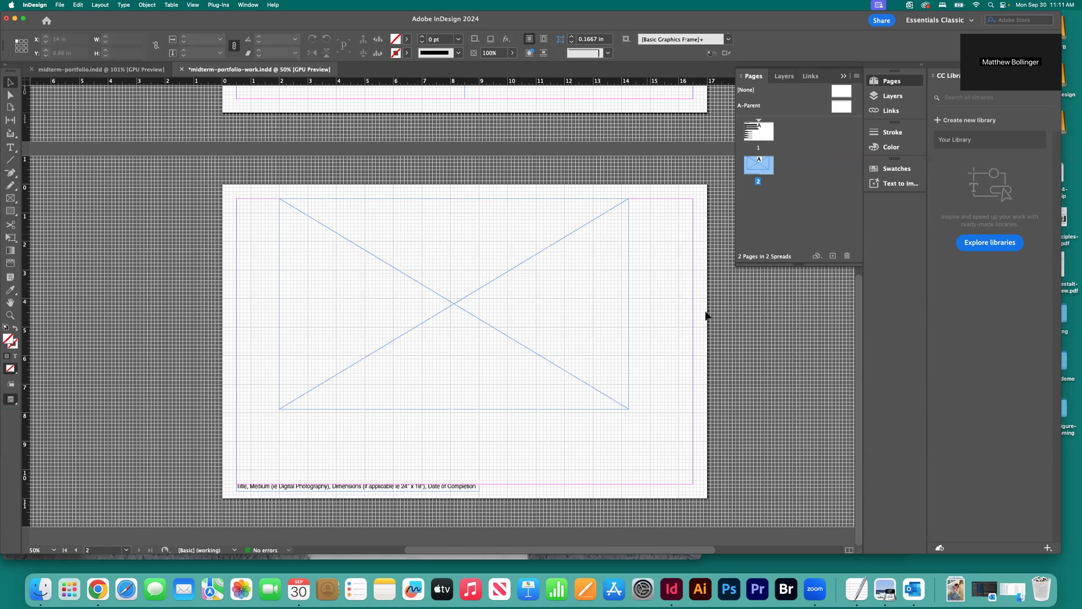
{"action": "left_click_drag", "start_coordinate": [735, 311], "coordinate": [618, 334]}
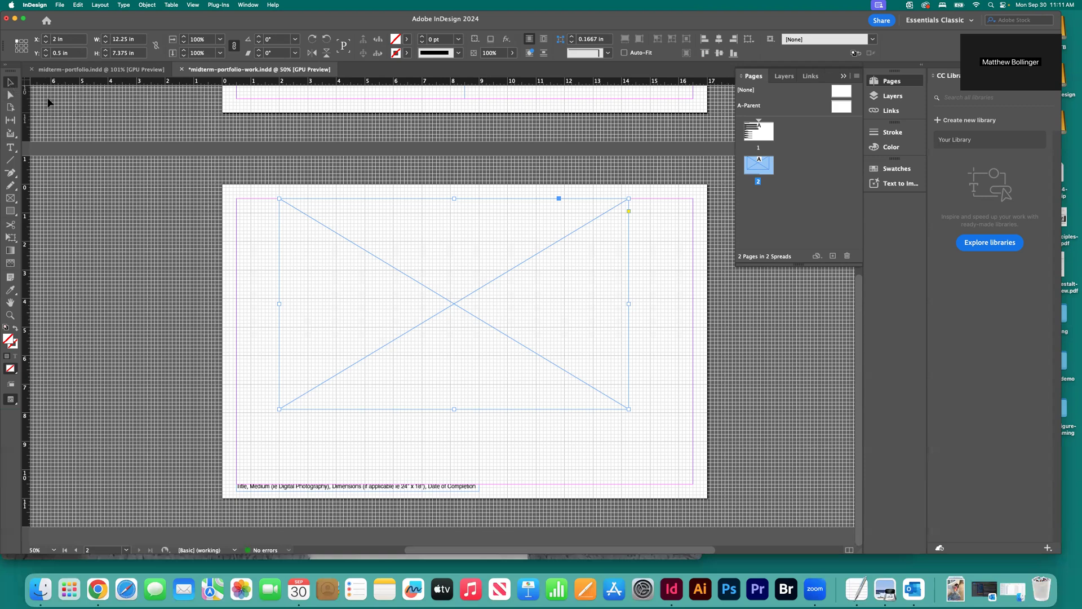
{"action": "left_click", "coordinate": [726, 325]}
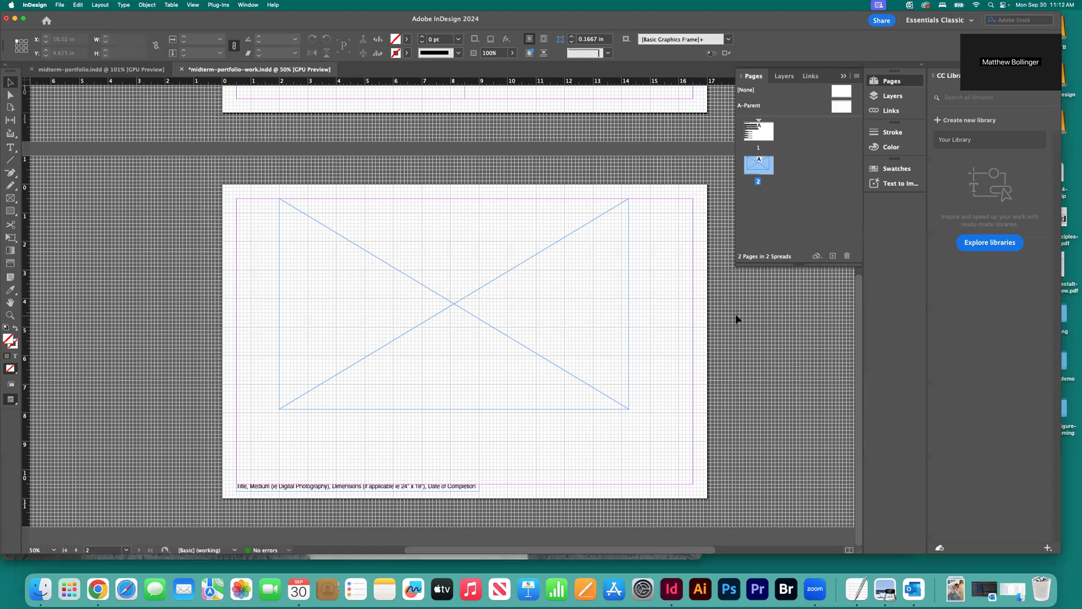
{"action": "left_click", "coordinate": [810, 76]}
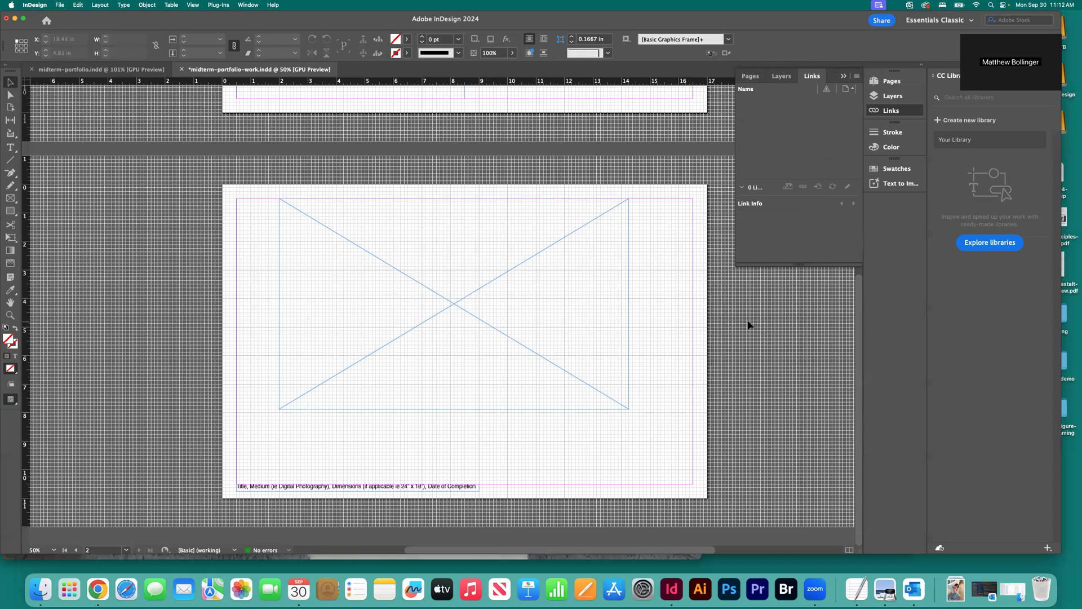
Step: Stretch the page 2 image frame to the page margins on all sides, making it 16 × 10 in at X 0.5 in
{"action": "left_click_drag", "start_coordinate": [720, 313], "coordinate": [636, 305]}
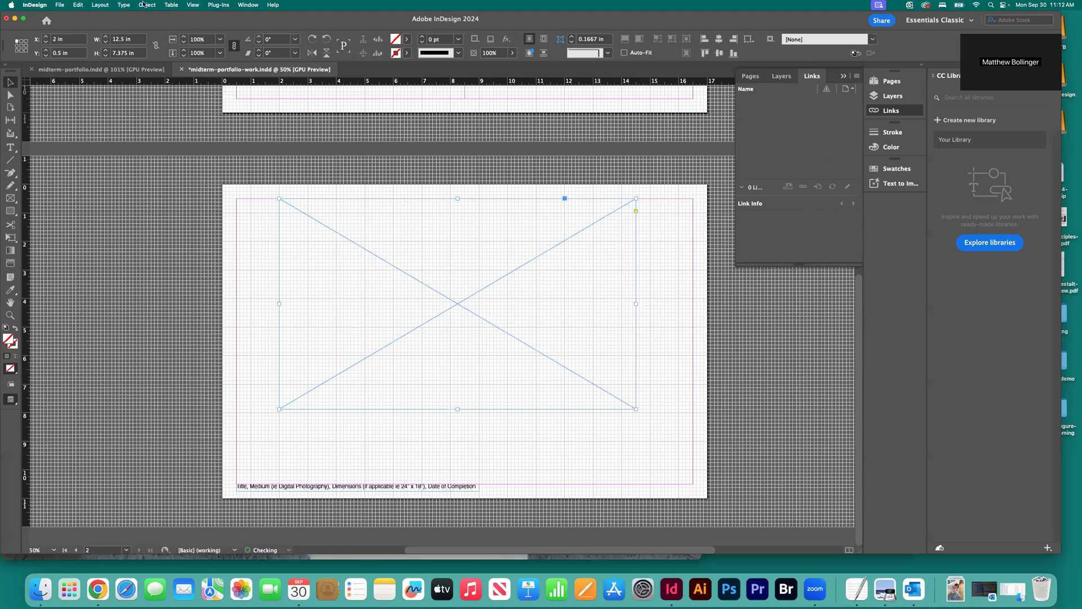
{"action": "left_click", "coordinate": [192, 5]}
{"action": "mouse_move", "coordinate": [228, 198]}
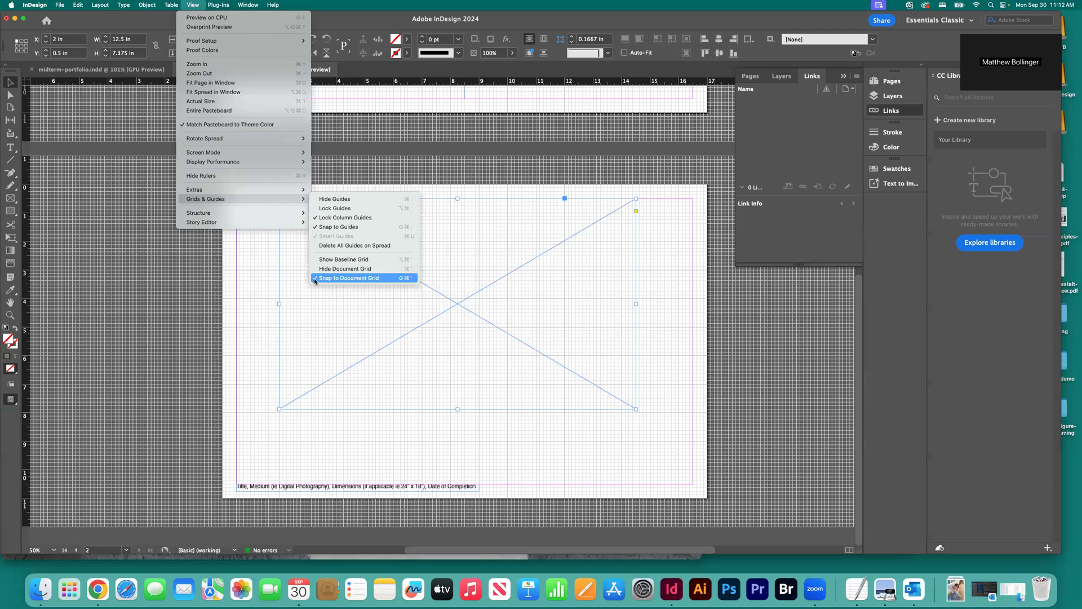
{"action": "left_click", "coordinate": [693, 331]}
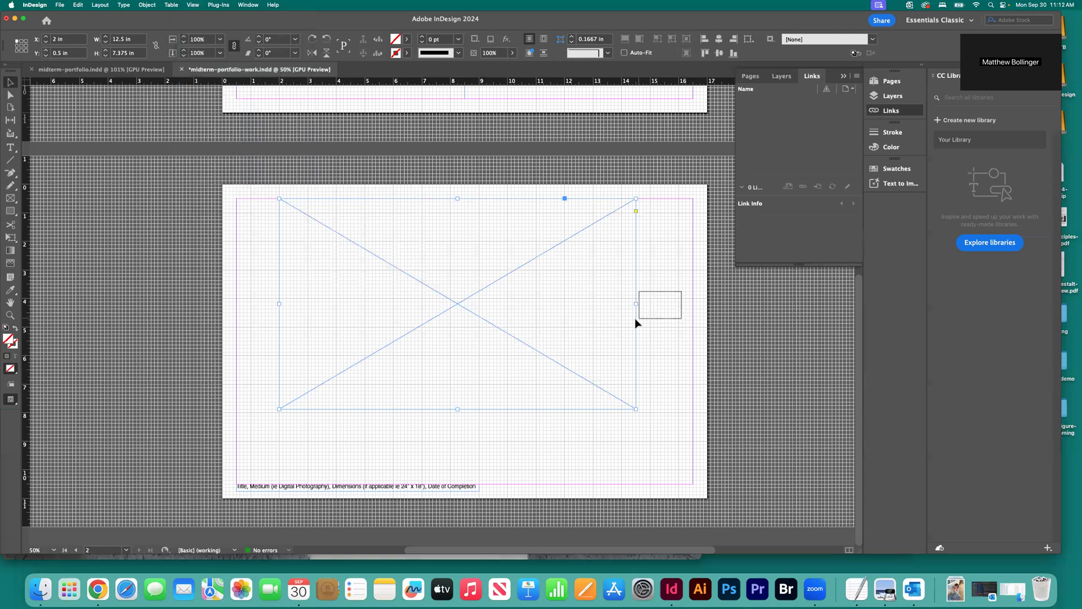
{"action": "left_click_drag", "start_coordinate": [635, 303], "coordinate": [693, 305]}
{"action": "left_click_drag", "start_coordinate": [486, 409], "coordinate": [490, 482]}
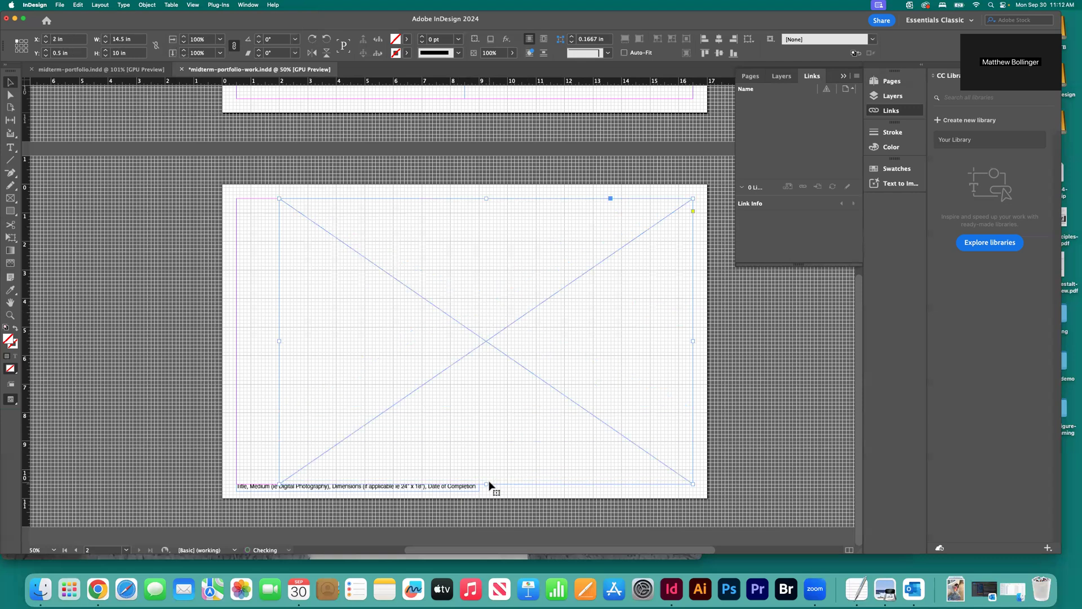
{"action": "left_click_drag", "start_coordinate": [277, 342], "coordinate": [236, 341]}
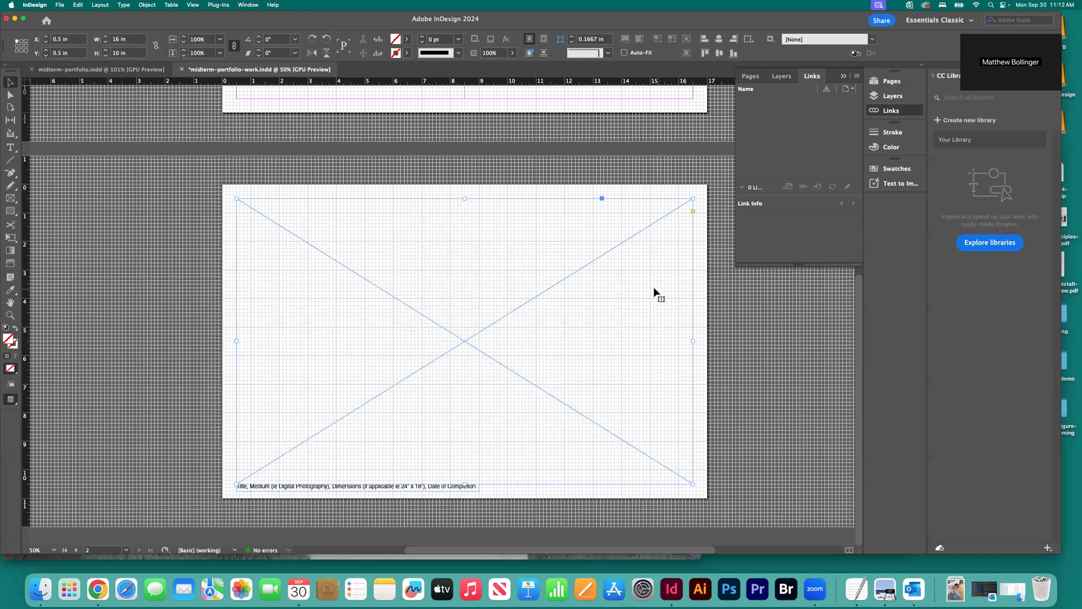
{"action": "left_click", "coordinate": [480, 170]}
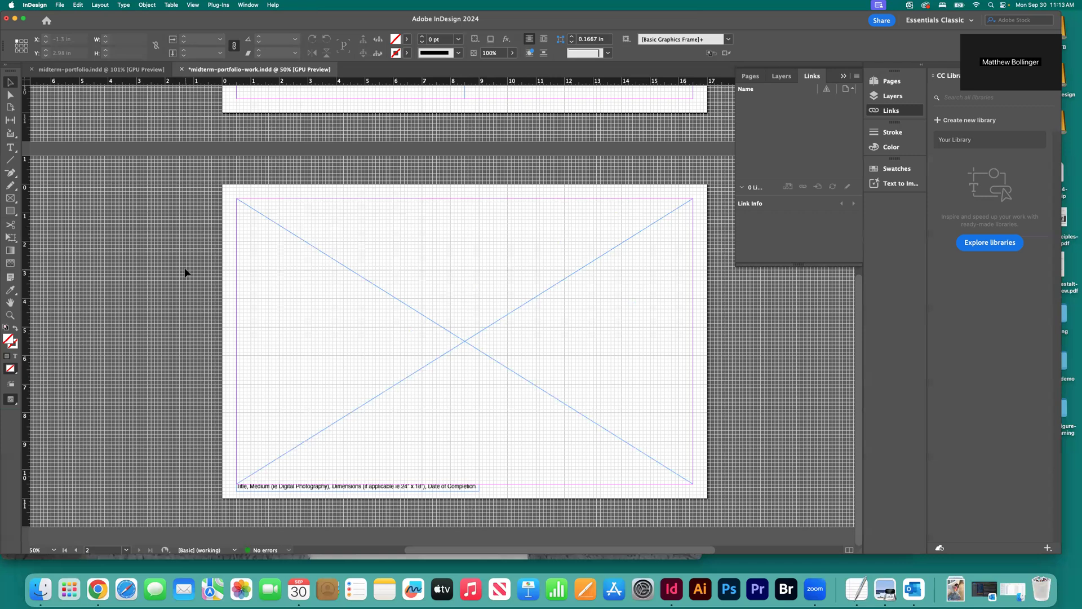
Step: Copy the page 2 image frame together with its caption and add four new pages to the document
{"action": "left_click_drag", "start_coordinate": [191, 235], "coordinate": [477, 489]}
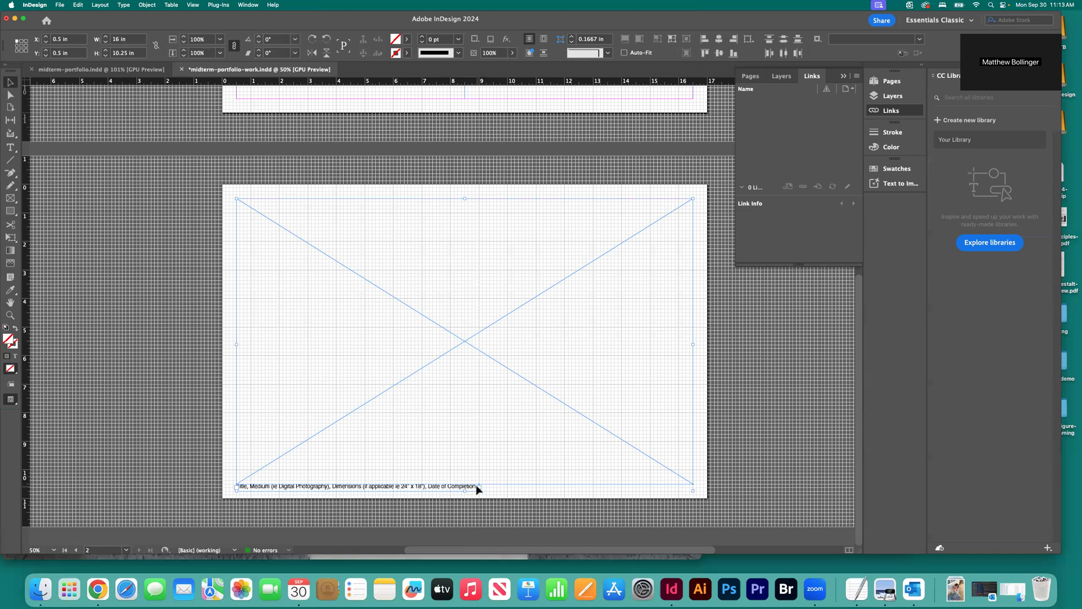
{"action": "left_click", "coordinate": [751, 77]}
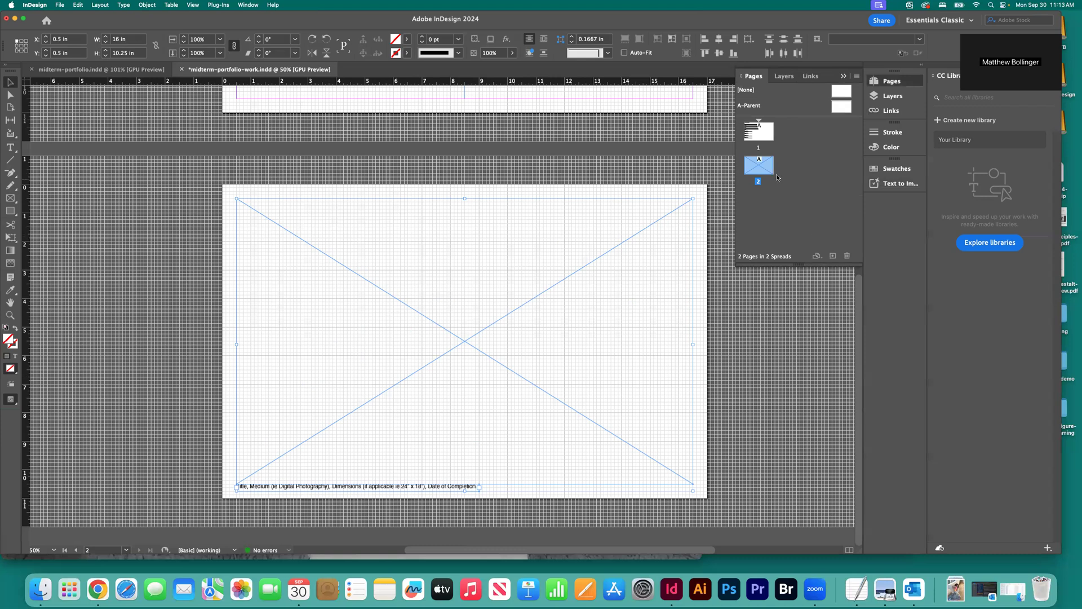
{"action": "left_click", "coordinate": [833, 257]}
{"action": "left_click", "coordinate": [834, 257]}
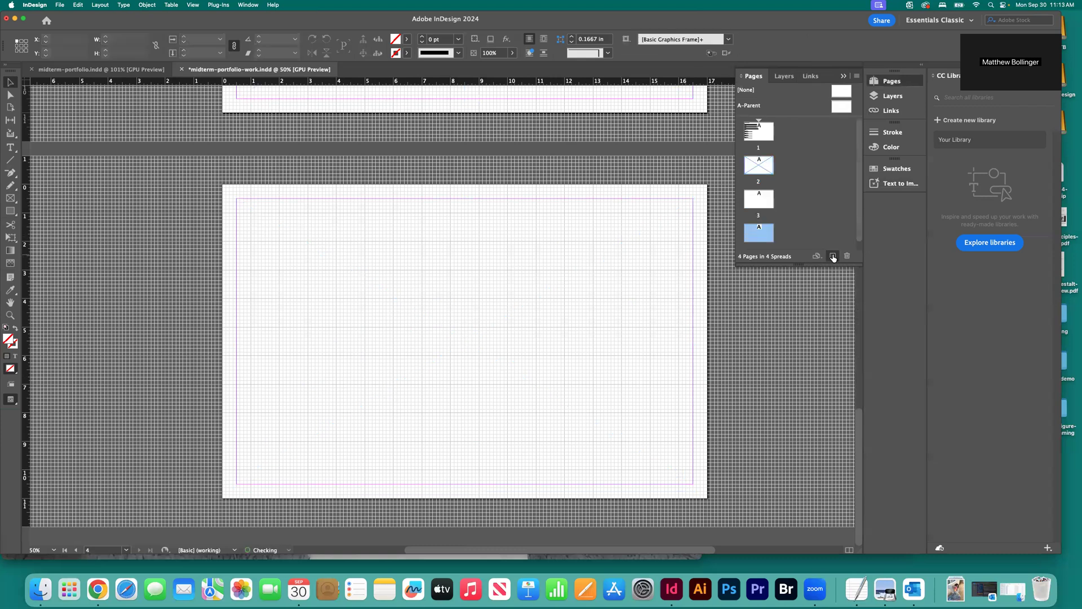
{"action": "left_click", "coordinate": [833, 256]}
{"action": "left_click", "coordinate": [833, 257]}
Step: Paste the image frame and caption onto page 3 and align them to the margins at X 0.5 in, Y 0.5 in
{"action": "scroll", "coordinate": [810, 217], "scroll_direction": "up", "scroll_amount": 3}
{"action": "double_click", "coordinate": [765, 186]}
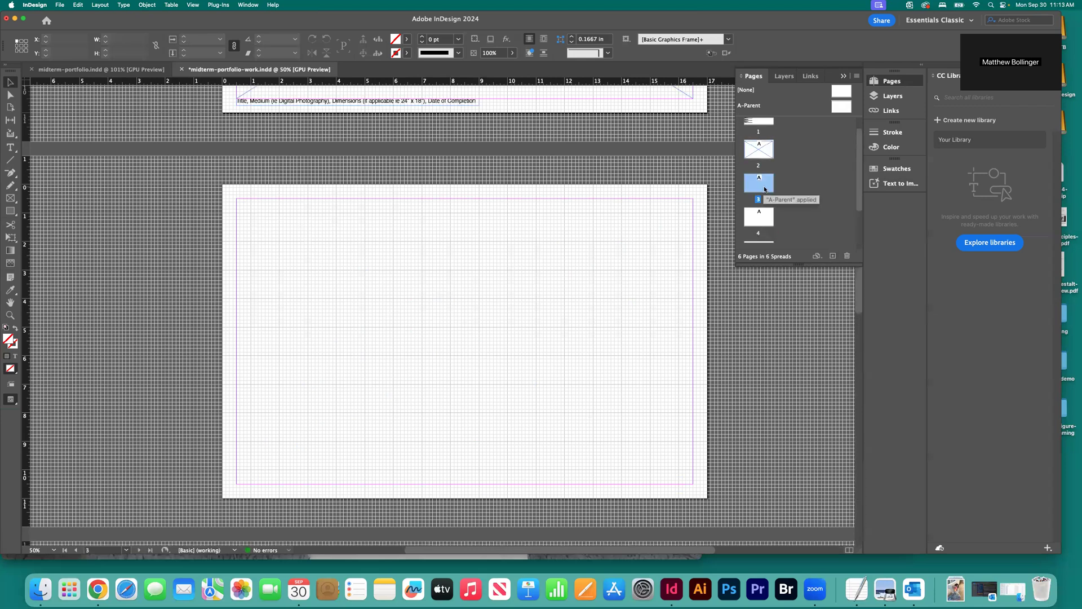
{"action": "key", "text": "super+0"}
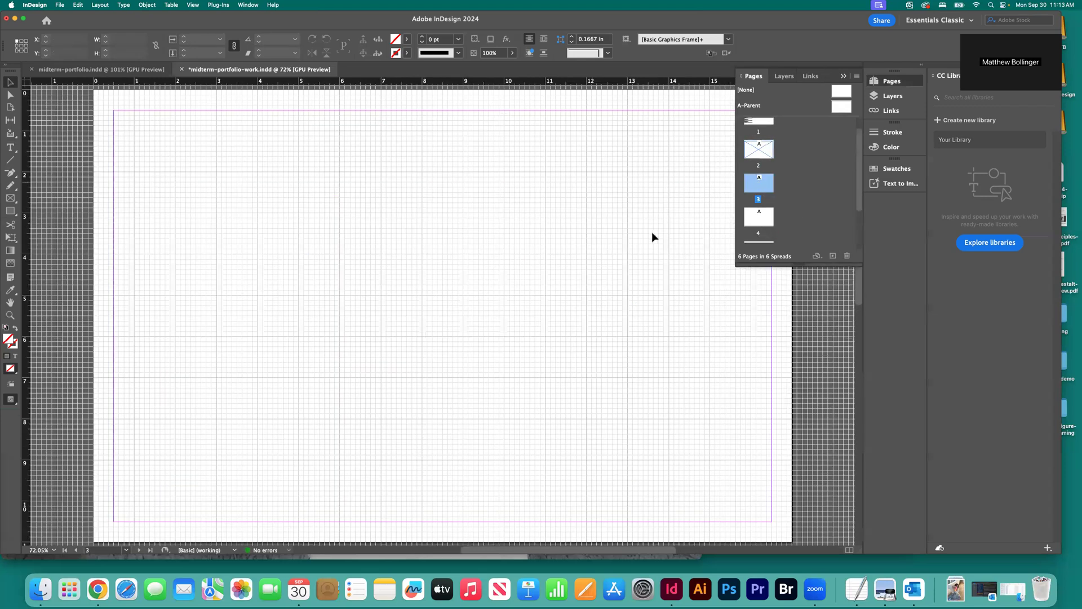
{"action": "scroll", "coordinate": [577, 220], "scroll_direction": "up", "scroll_amount": 2}
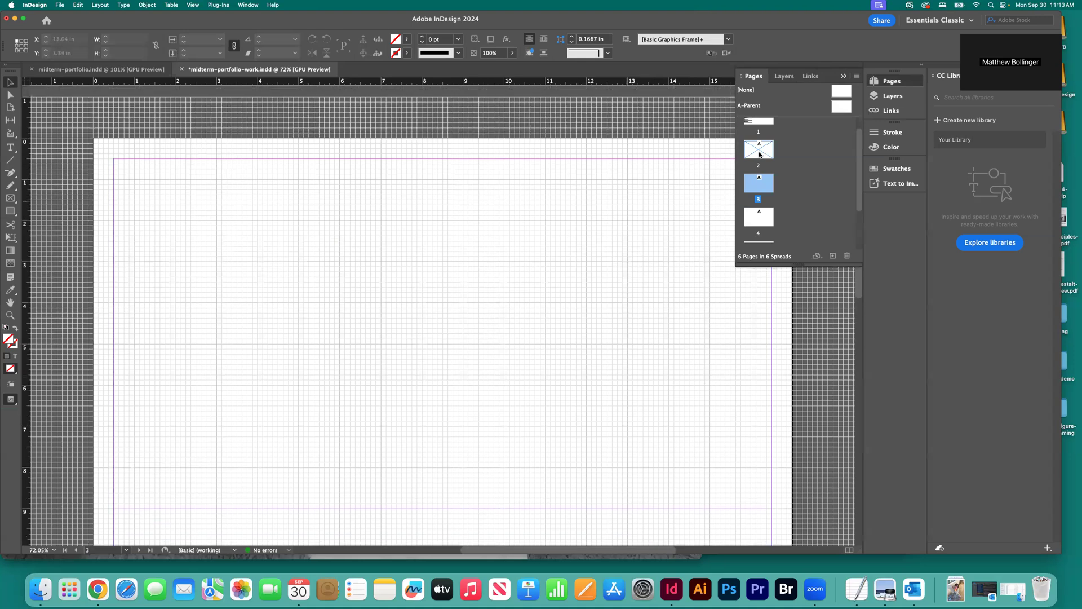
{"action": "double_click", "coordinate": [769, 157]}
{"action": "scroll", "coordinate": [792, 179], "scroll_direction": "down", "scroll_amount": 2}
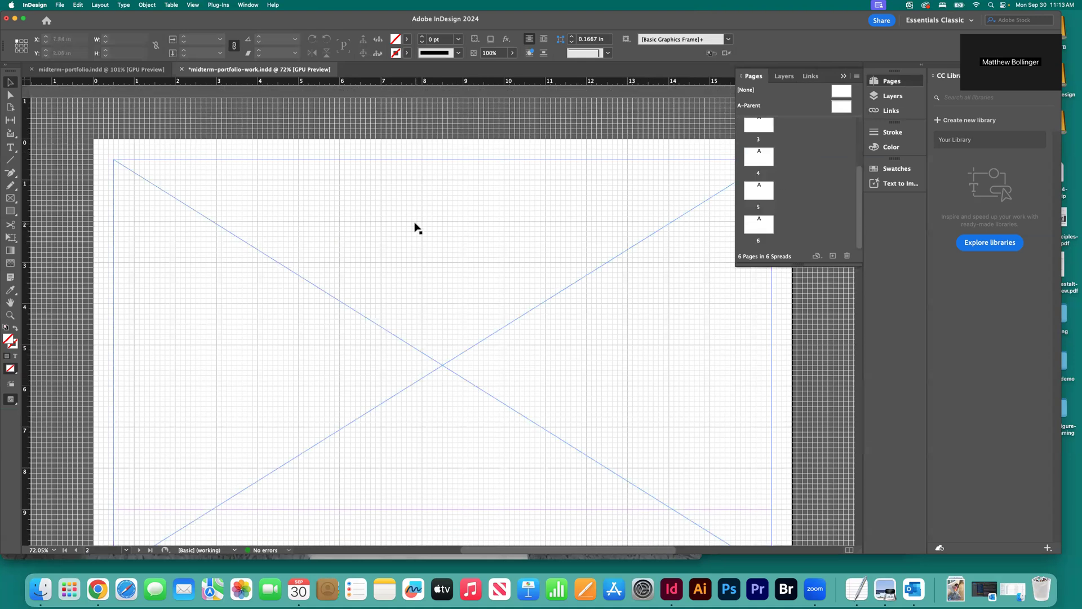
{"action": "scroll", "coordinate": [415, 227], "scroll_direction": "down", "scroll_amount": 4}
{"action": "scroll", "coordinate": [415, 228], "scroll_direction": "up", "scroll_amount": 1}
{"action": "double_click", "coordinate": [791, 132]}
{"action": "double_click", "coordinate": [757, 133]}
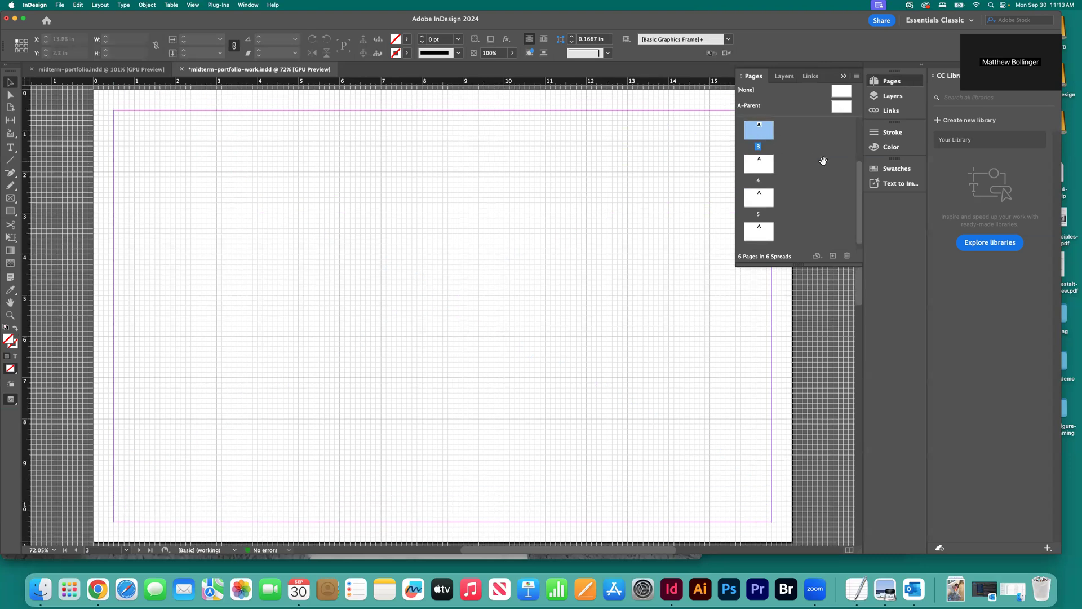
{"action": "key", "text": "super+alt+shift+v"}
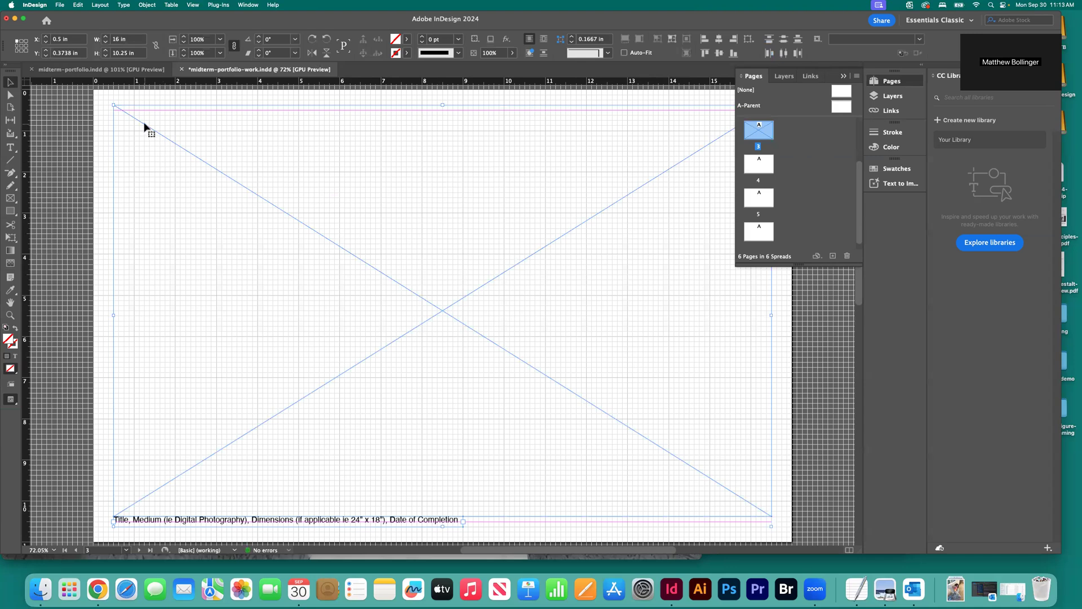
{"action": "left_click_drag", "start_coordinate": [183, 148], "coordinate": [151, 136]}
{"action": "scroll", "coordinate": [440, 198], "scroll_direction": "down", "scroll_amount": 4}
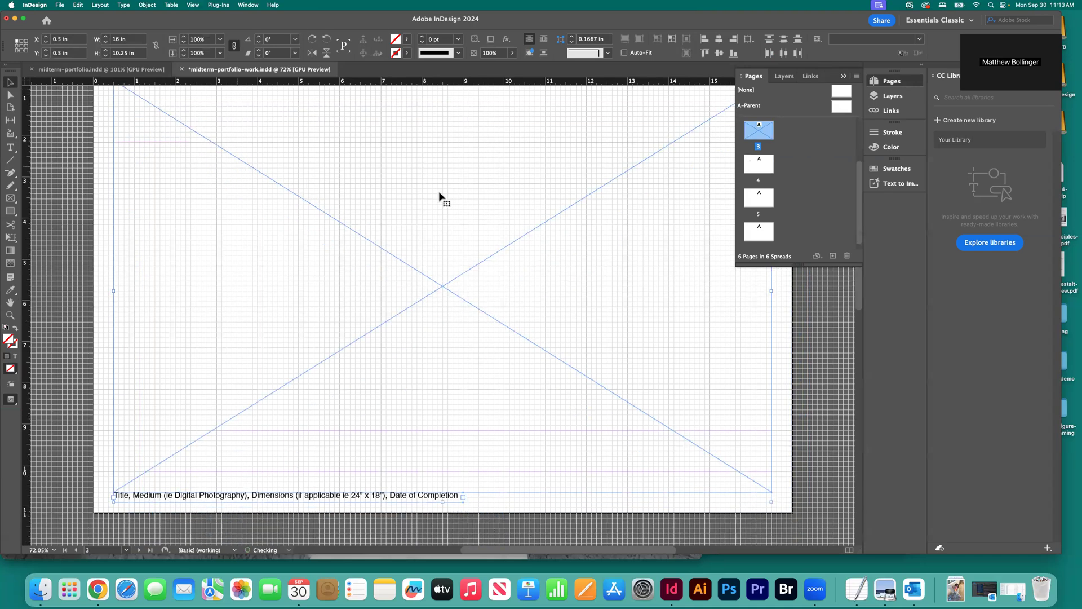
Step: Paste the image frame and caption onto pages 4, 5 and 6, aligning each copy to the page's upper-left margin corner
{"action": "double_click", "coordinate": [759, 165]}
{"action": "key", "text": "cmd+v"}
{"action": "scroll", "coordinate": [424, 218], "scroll_direction": "up", "scroll_amount": 3}
{"action": "left_click_drag", "start_coordinate": [156, 173], "coordinate": [155, 131]}
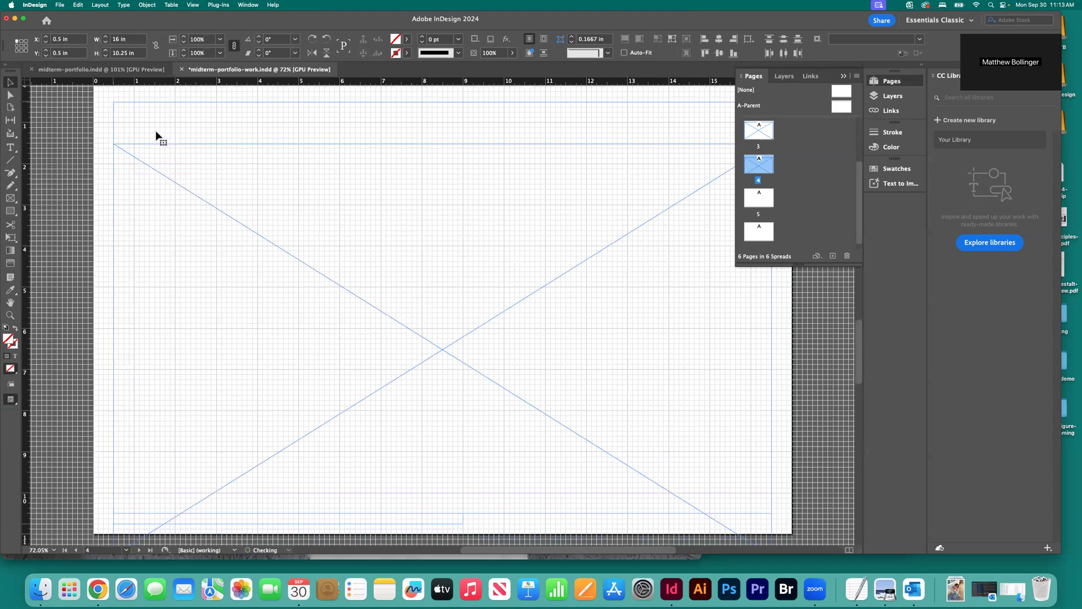
{"action": "double_click", "coordinate": [770, 203]}
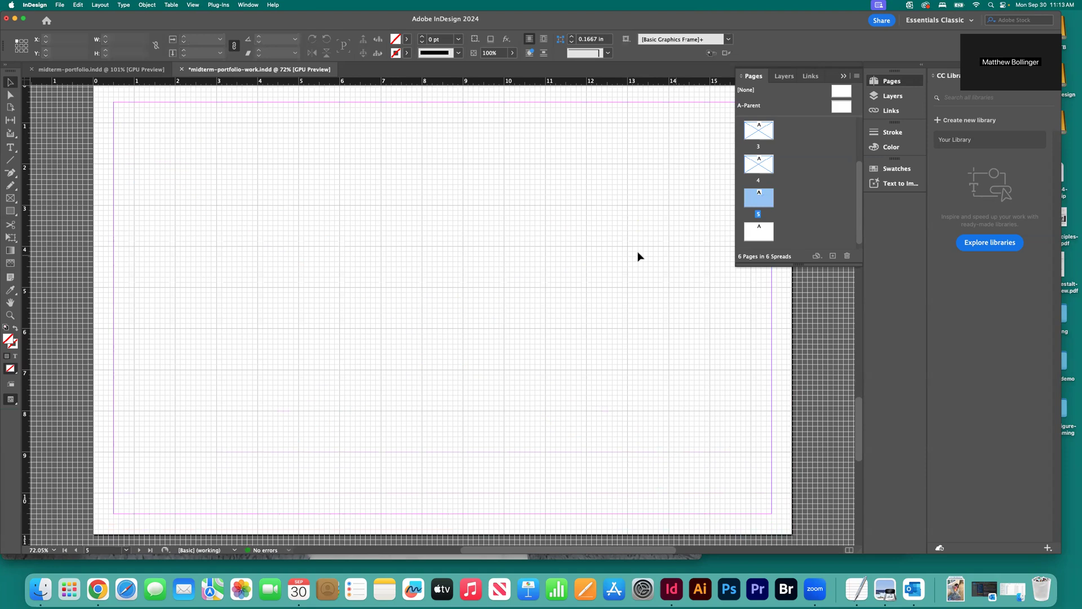
{"action": "key", "text": "super+v"}
{"action": "mouse_move", "coordinate": [143, 126]}
{"action": "left_mouse_down"}
{"action": "mouse_move", "coordinate": [193, 140]}
{"action": "mouse_move", "coordinate": [145, 124]}
{"action": "left_mouse_up"}
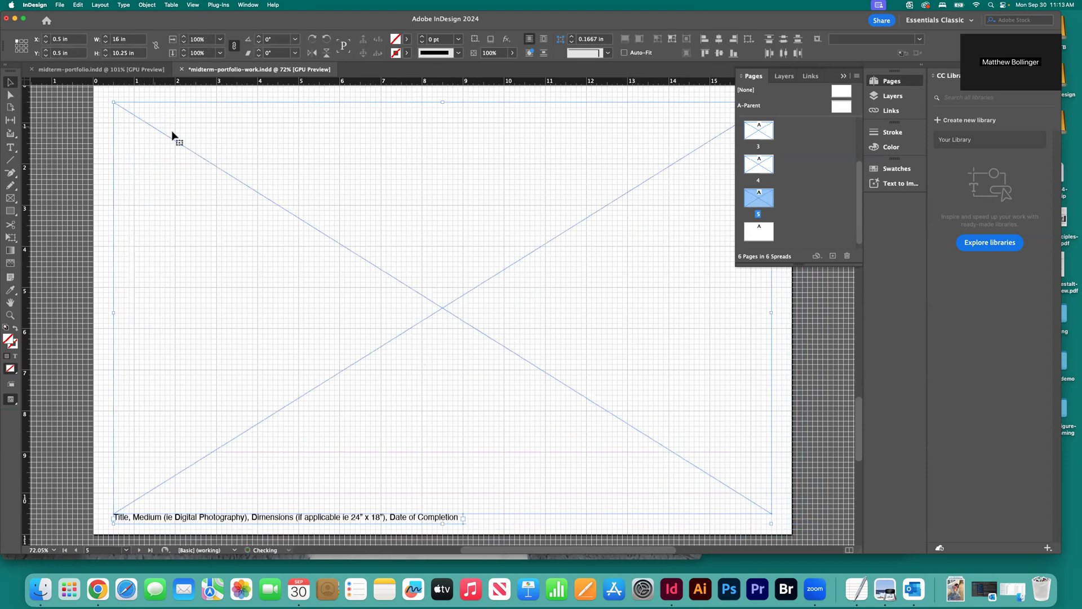
{"action": "double_click", "coordinate": [766, 239]}
{"action": "key", "text": "super+v"}
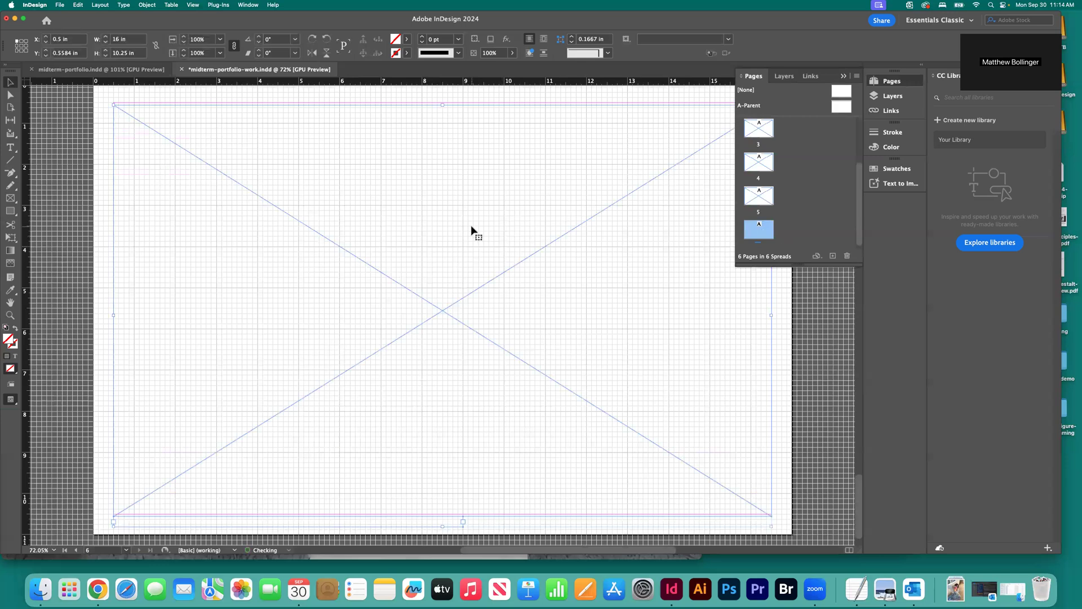
{"action": "mouse_move", "coordinate": [141, 135]}
{"action": "left_mouse_down"}
{"action": "mouse_move", "coordinate": [235, 145]}
{"action": "mouse_move", "coordinate": [149, 127]}
{"action": "left_mouse_up"}
{"action": "left_click", "coordinate": [92, 137]}
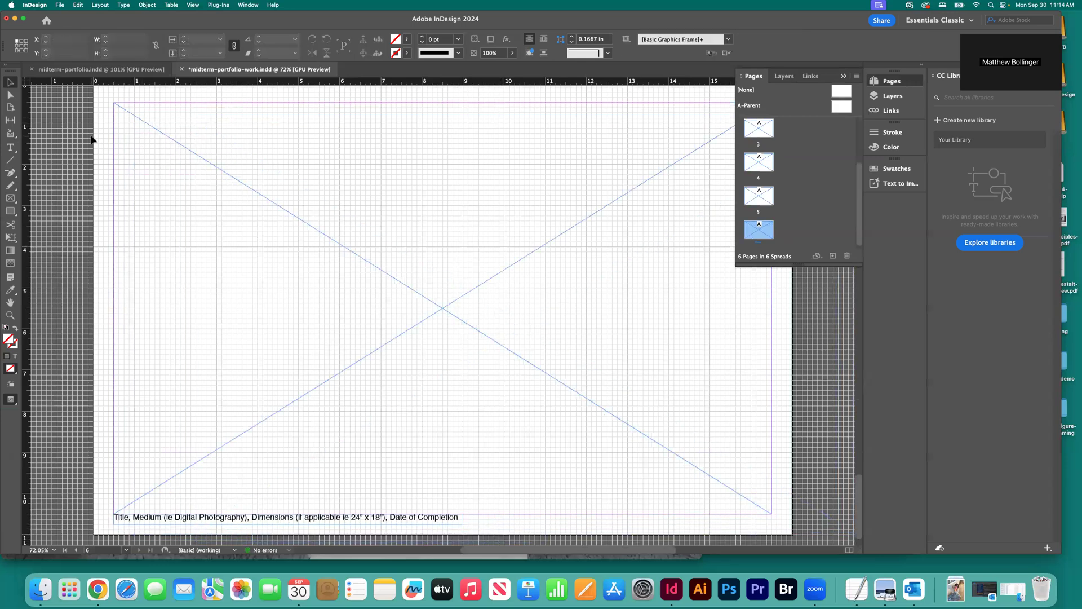
Step: Review the whole document from the contents page onward, checking the image frames and captions on every page
{"action": "key", "text": "super+0"}
{"action": "key", "text": "super+minus"}
{"action": "key", "text": "super+minus"}
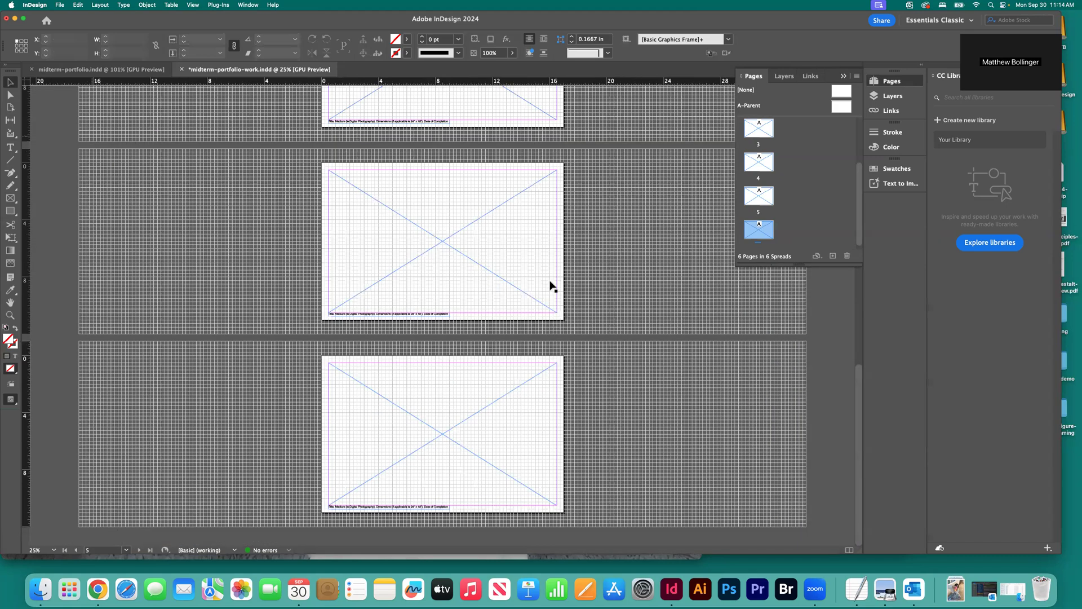
{"action": "key", "text": "super+minus"}
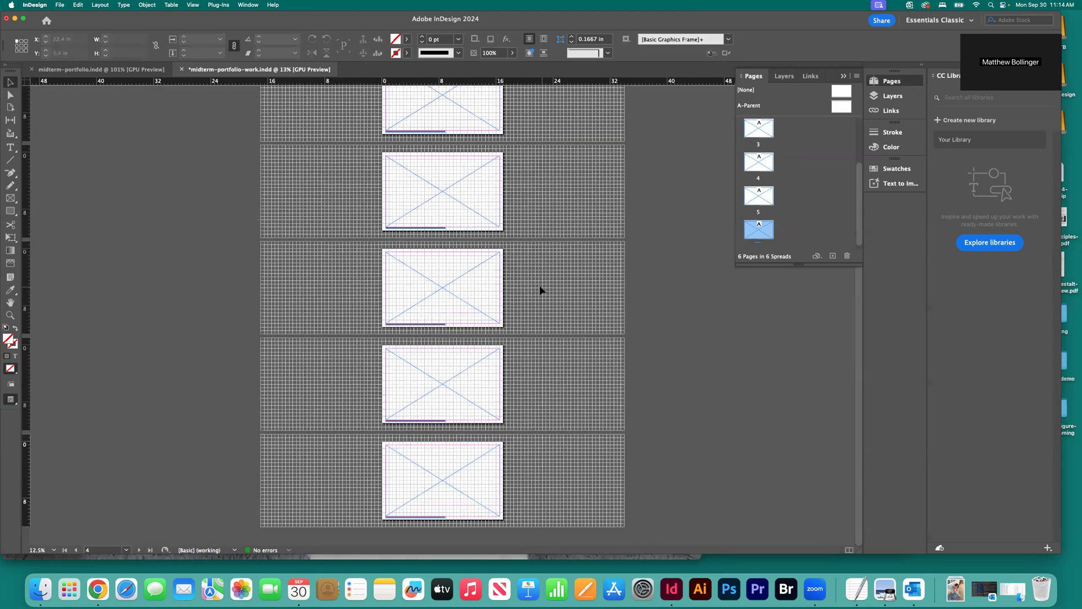
{"action": "scroll", "coordinate": [429, 158], "scroll_direction": "up", "scroll_amount": 3}
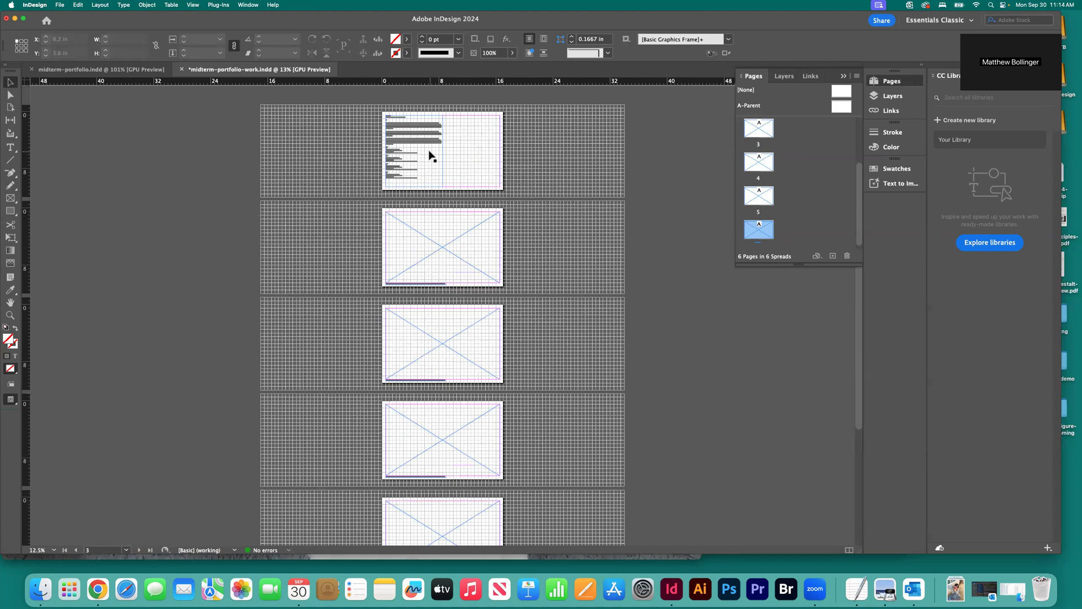
{"action": "scroll", "coordinate": [554, 241], "scroll_direction": "down", "scroll_amount": 1}
{"action": "scroll", "coordinate": [553, 240], "scroll_direction": "down", "scroll_amount": 4}
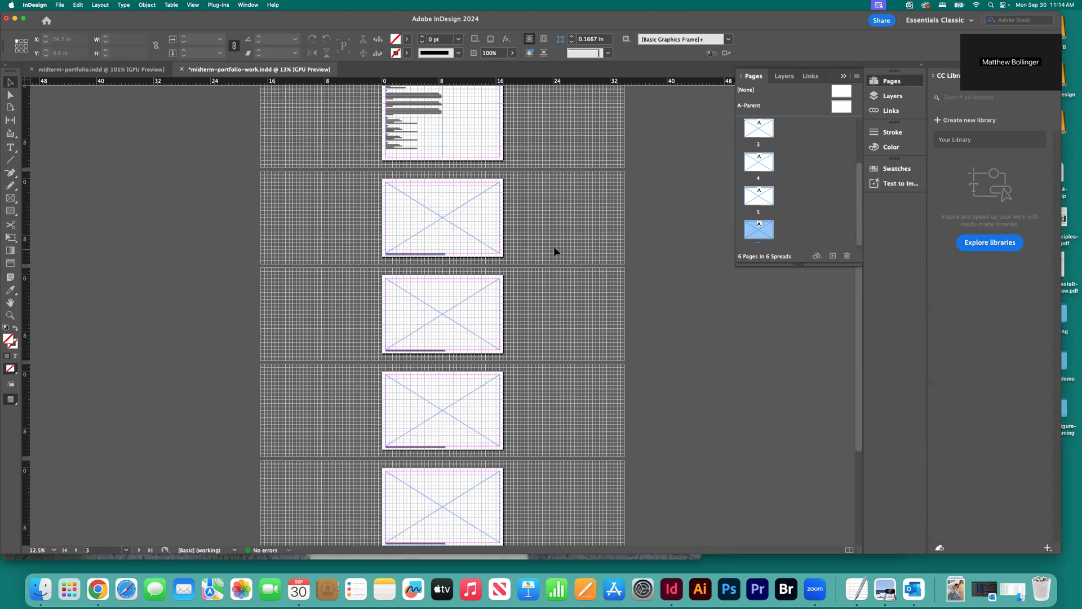
Step: Move the caption on page 2 down from the image frame to X 0.5 in, Y 10.625 in
{"action": "scroll", "coordinate": [485, 395], "scroll_direction": "down", "scroll_amount": 4}
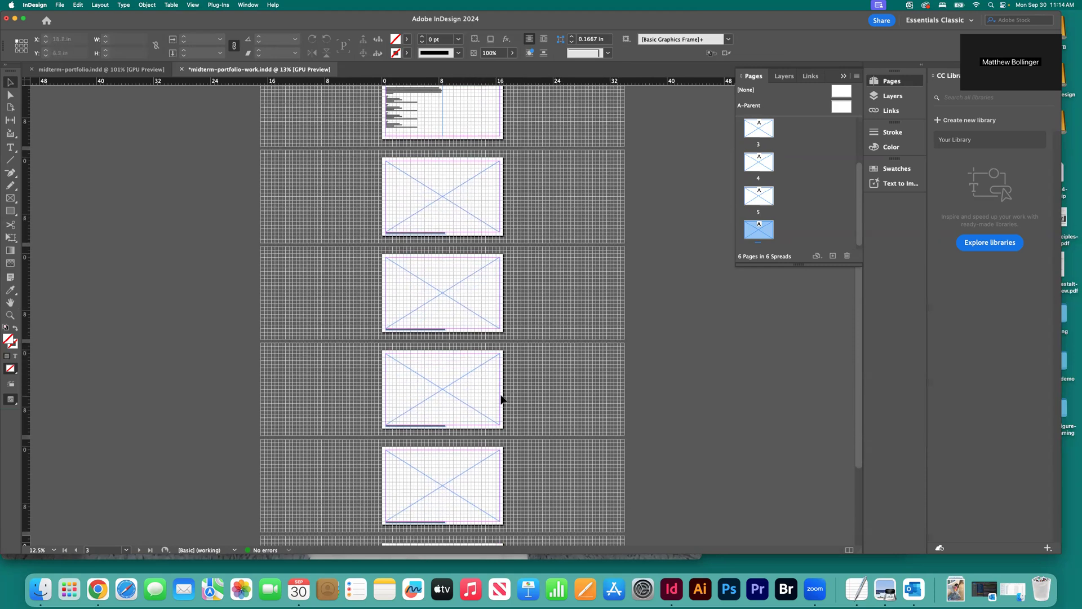
{"action": "scroll", "coordinate": [500, 397], "scroll_direction": "down", "scroll_amount": 10}
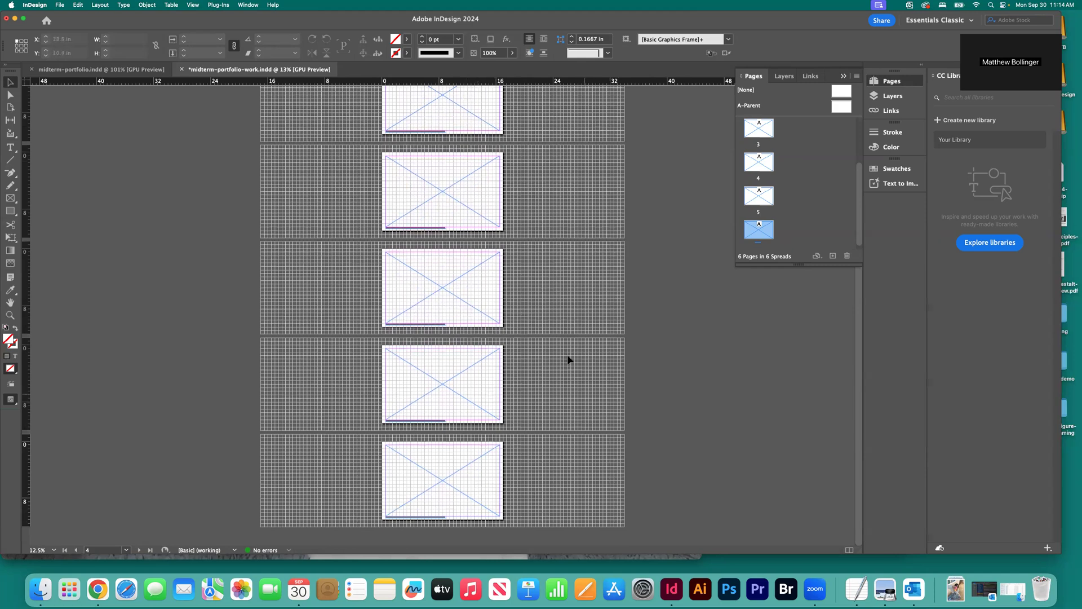
{"action": "scroll", "coordinate": [543, 302], "scroll_direction": "up", "scroll_amount": 10}
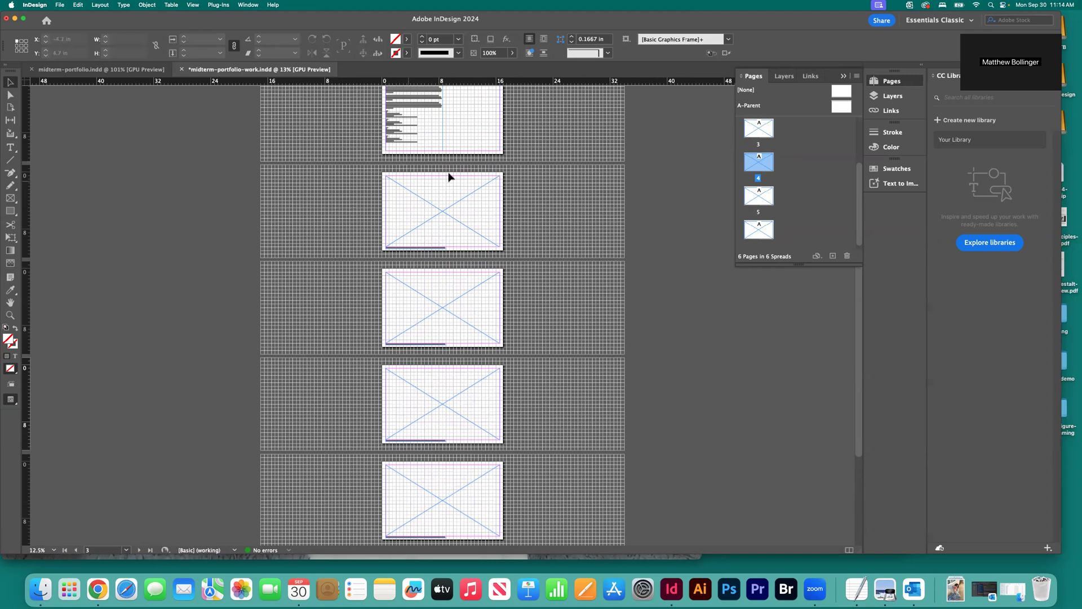
{"action": "scroll", "coordinate": [789, 181], "scroll_direction": "up", "scroll_amount": 2}
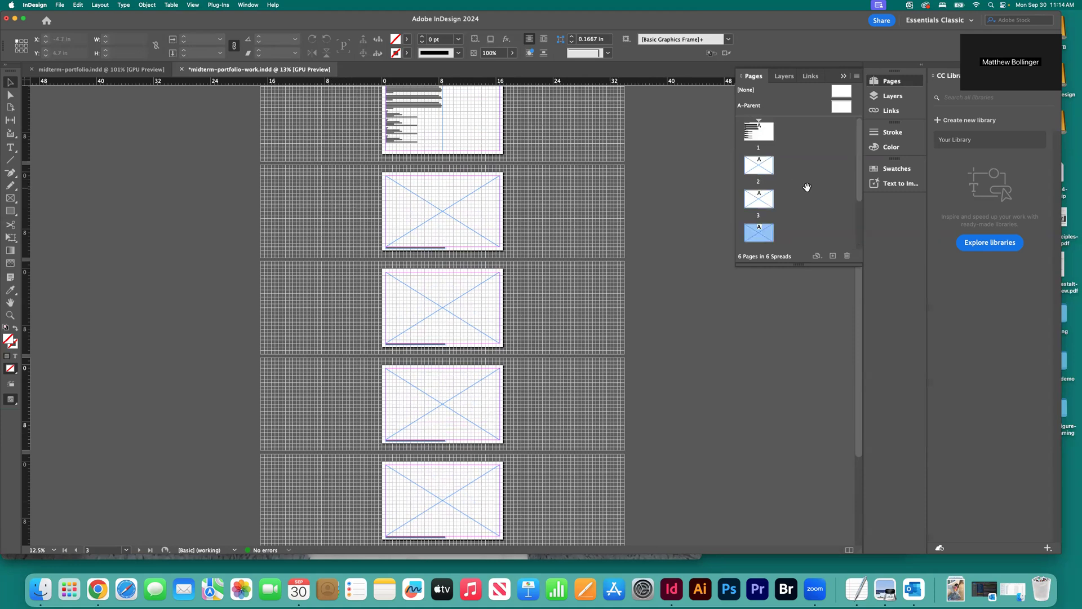
{"action": "left_click", "coordinate": [763, 171]}
{"action": "double_click", "coordinate": [760, 169]}
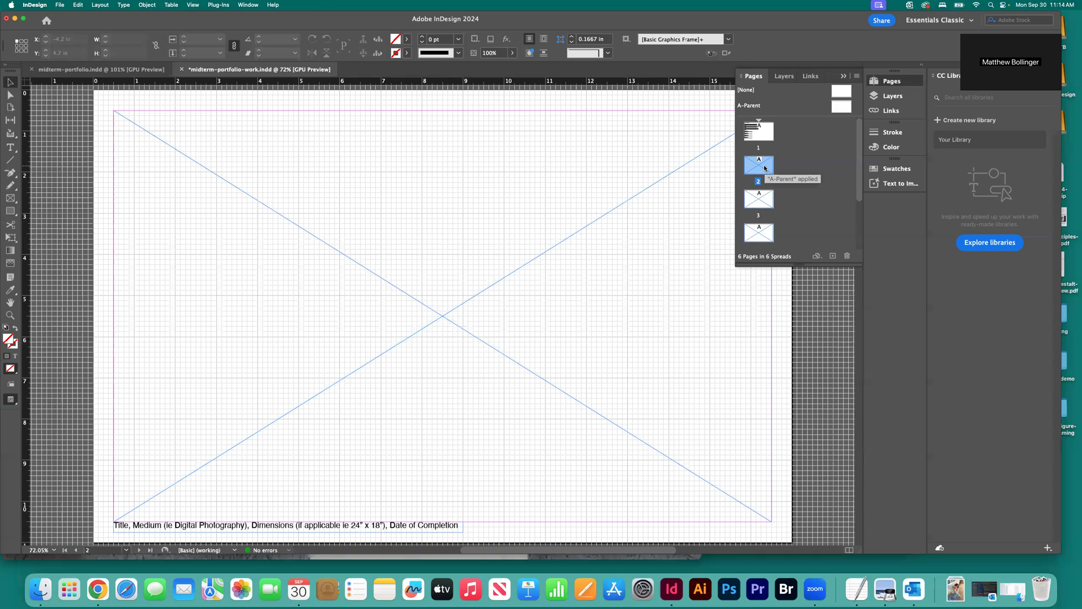
{"action": "scroll", "coordinate": [349, 224], "scroll_direction": "down", "scroll_amount": 5}
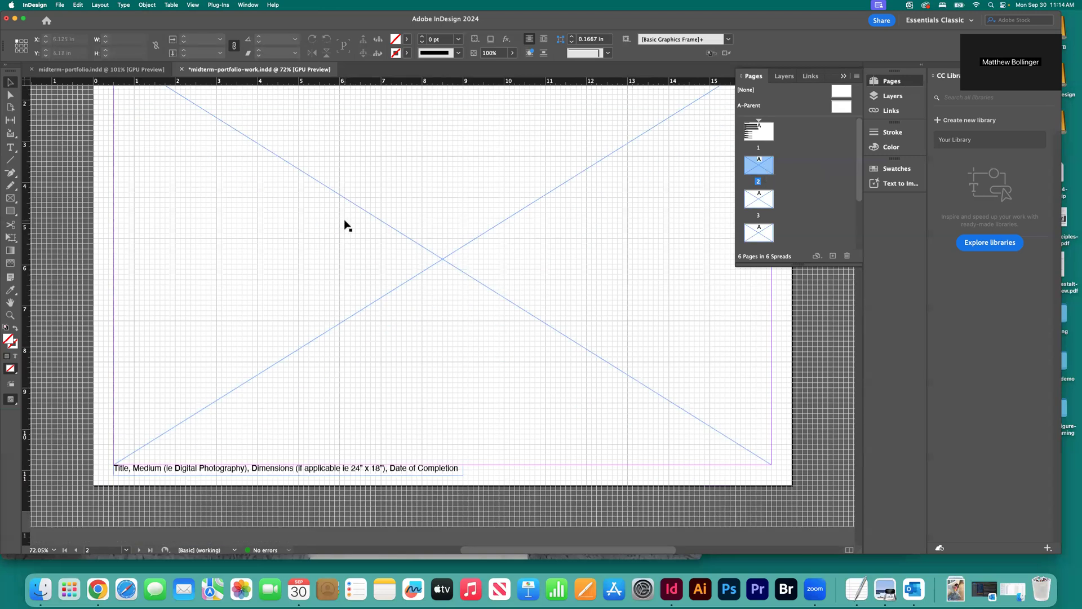
{"action": "key", "text": "super+equal"}
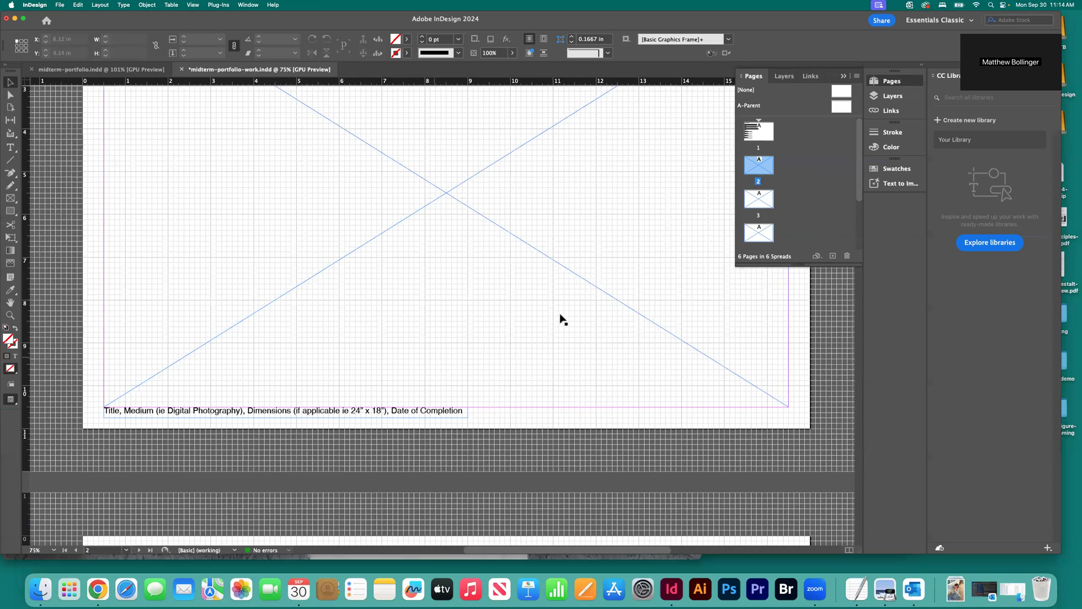
{"action": "scroll", "coordinate": [562, 412], "scroll_direction": "left", "scroll_amount": 3}
{"action": "scroll", "coordinate": [563, 411], "scroll_direction": "down", "scroll_amount": 5}
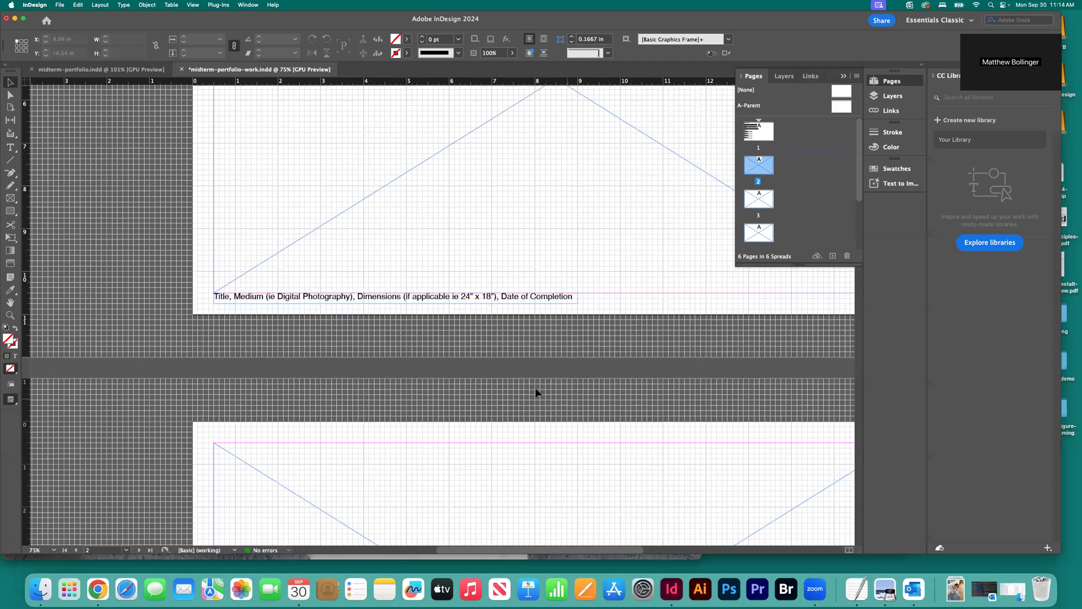
{"action": "scroll", "coordinate": [536, 392], "scroll_direction": "left", "scroll_amount": 2}
{"action": "left_click_drag", "start_coordinate": [287, 300], "coordinate": [289, 305]}
{"action": "scroll", "coordinate": [350, 312], "scroll_direction": "down", "scroll_amount": 1}
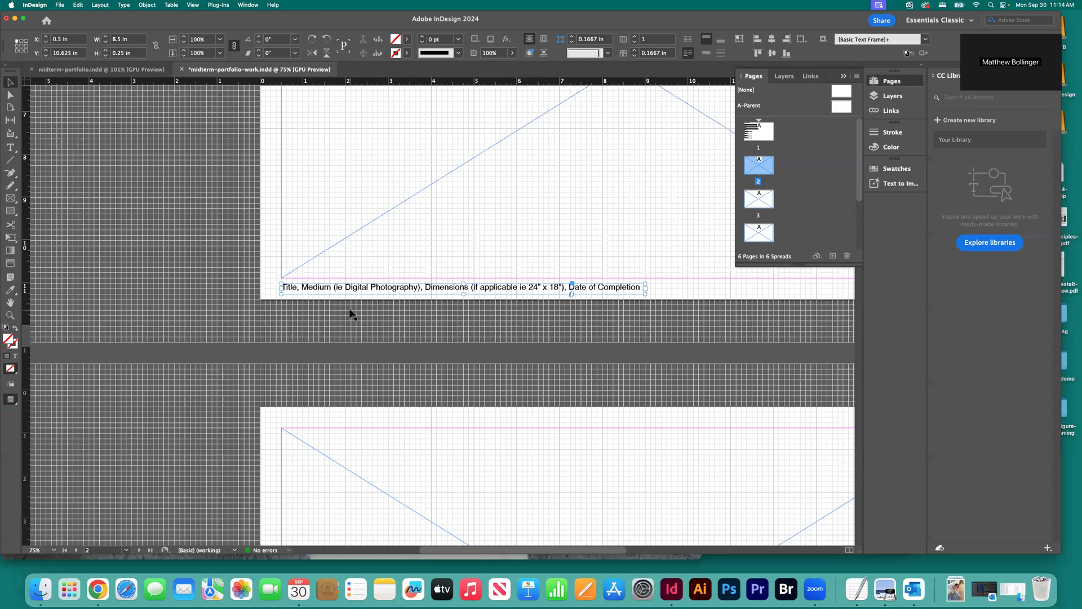
Step: Lower the captions on pages 3, 4, 5 and 6 to Y 10.625 in, matching the caption on page 2
{"action": "scroll", "coordinate": [296, 345], "scroll_direction": "up", "scroll_amount": 4}
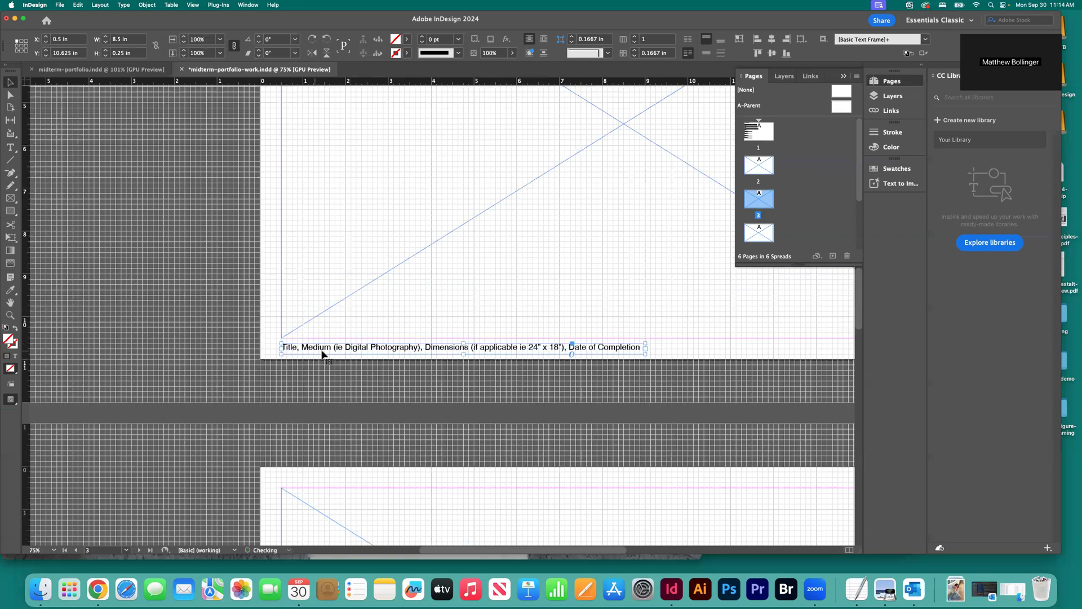
{"action": "scroll", "coordinate": [327, 354], "scroll_direction": "down", "scroll_amount": 20}
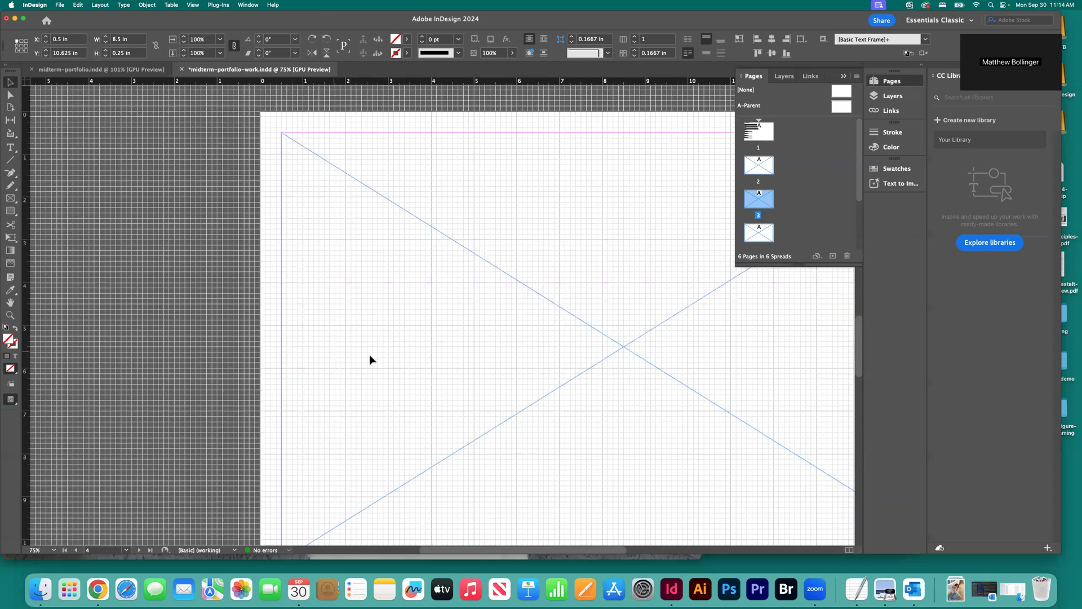
{"action": "scroll", "coordinate": [370, 360], "scroll_direction": "up", "scroll_amount": 18}
{"action": "left_click_drag", "start_coordinate": [292, 319], "coordinate": [289, 324]}
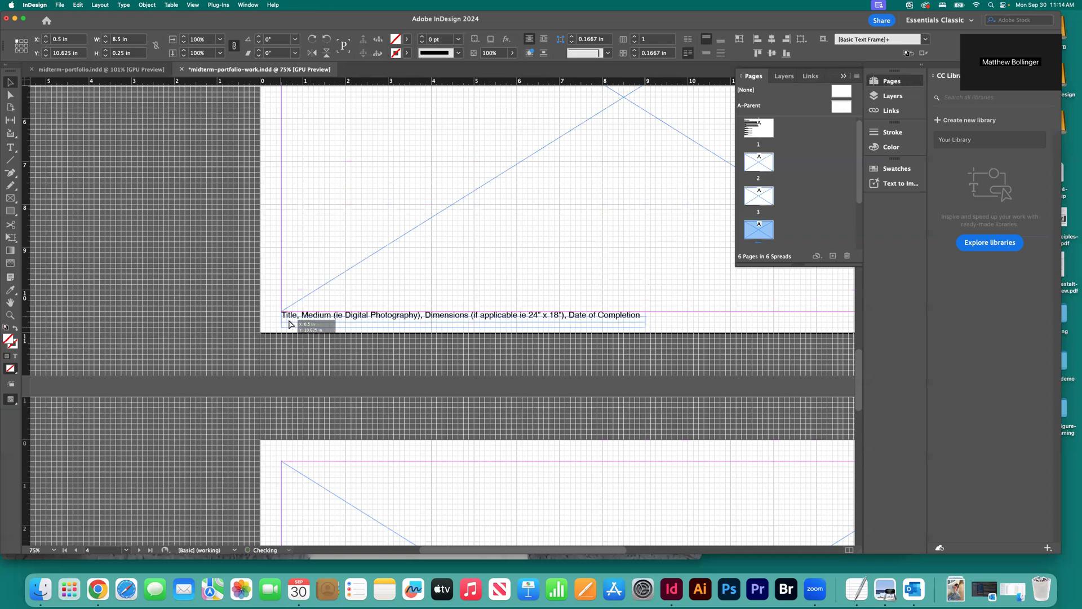
{"action": "scroll", "coordinate": [365, 341], "scroll_direction": "down", "scroll_amount": 20}
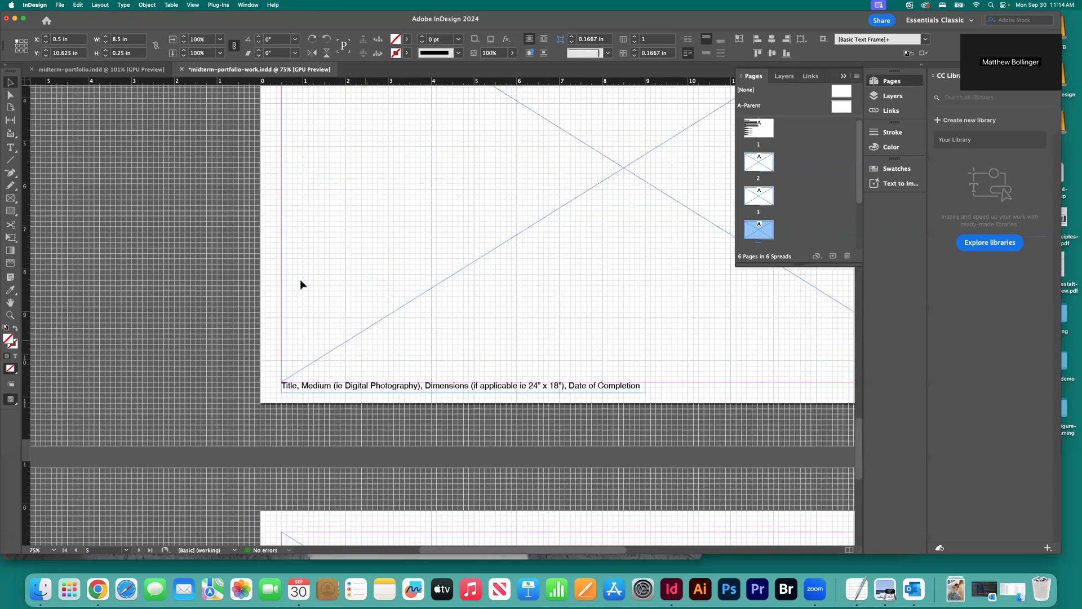
{"action": "scroll", "coordinate": [300, 279], "scroll_direction": "down", "scroll_amount": 8}
{"action": "left_click", "coordinate": [288, 242]}
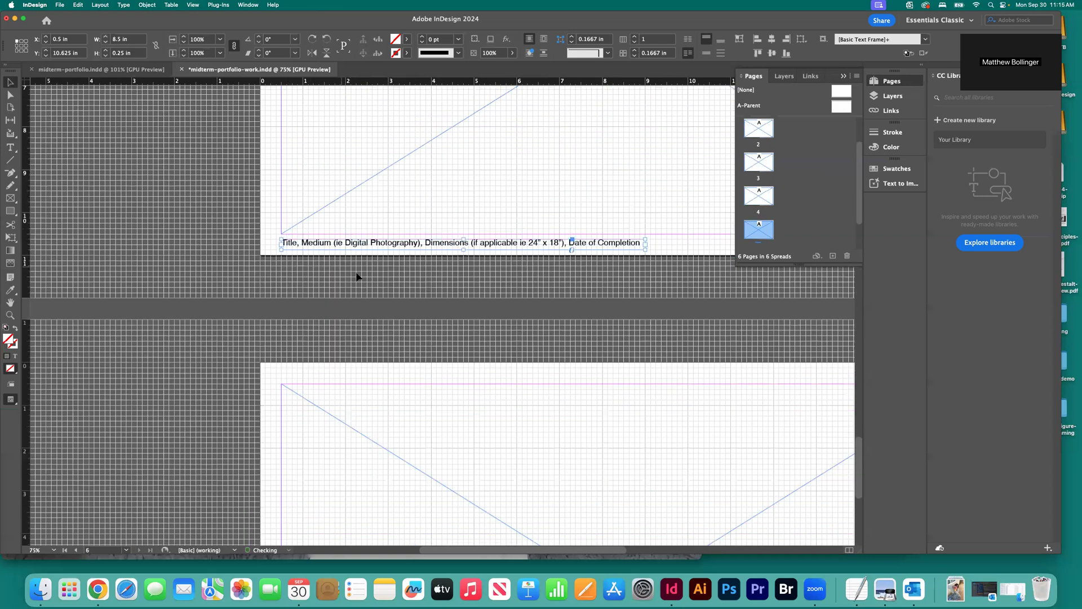
{"action": "scroll", "coordinate": [361, 273], "scroll_direction": "down", "scroll_amount": 19}
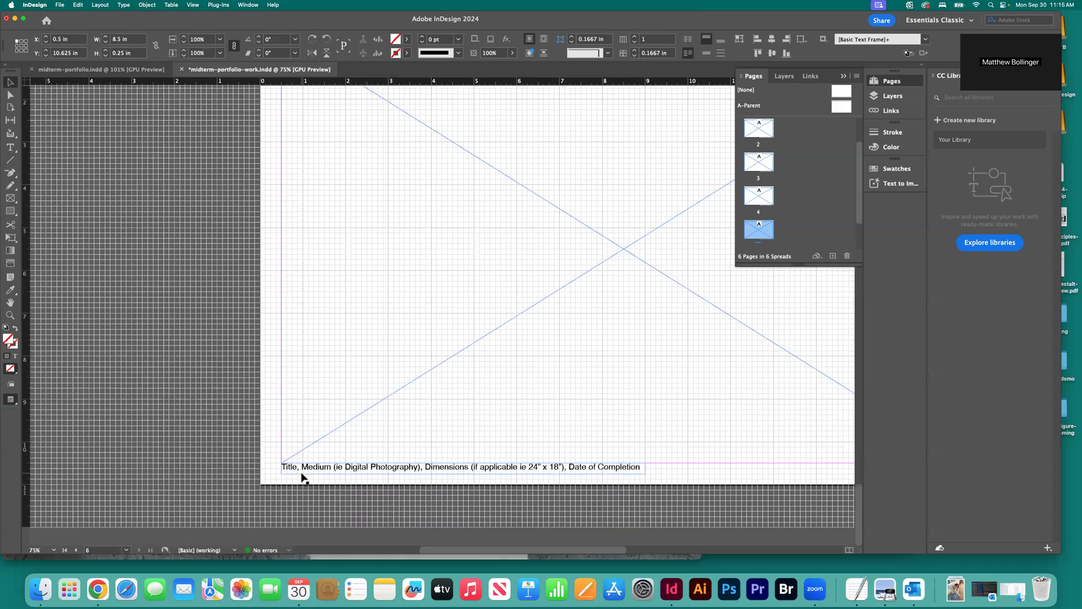
{"action": "left_click_drag", "start_coordinate": [287, 467], "coordinate": [293, 481]}
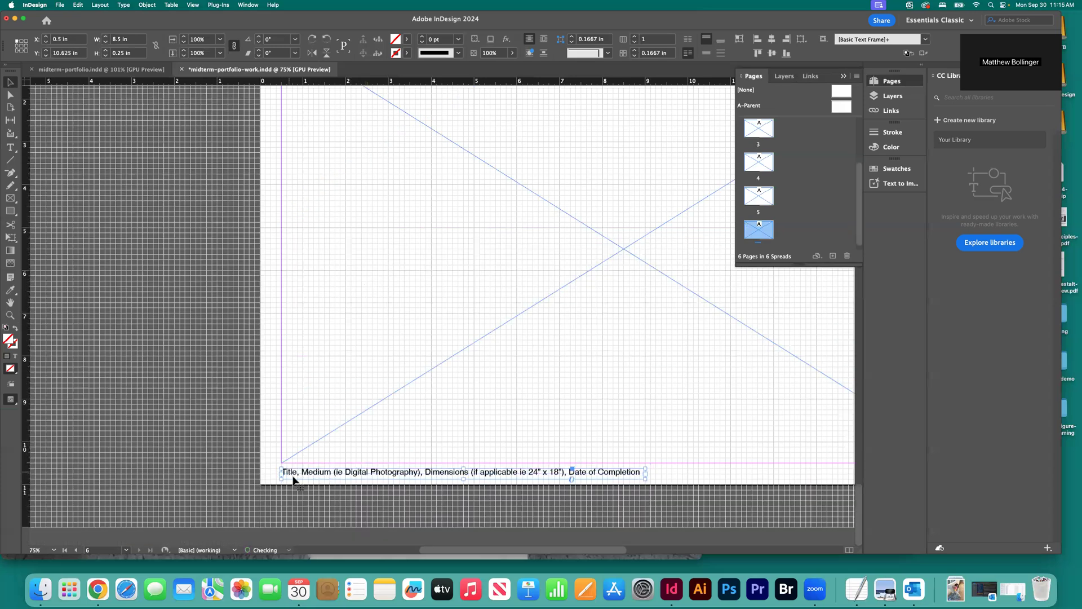
{"action": "left_click", "coordinate": [359, 441]}
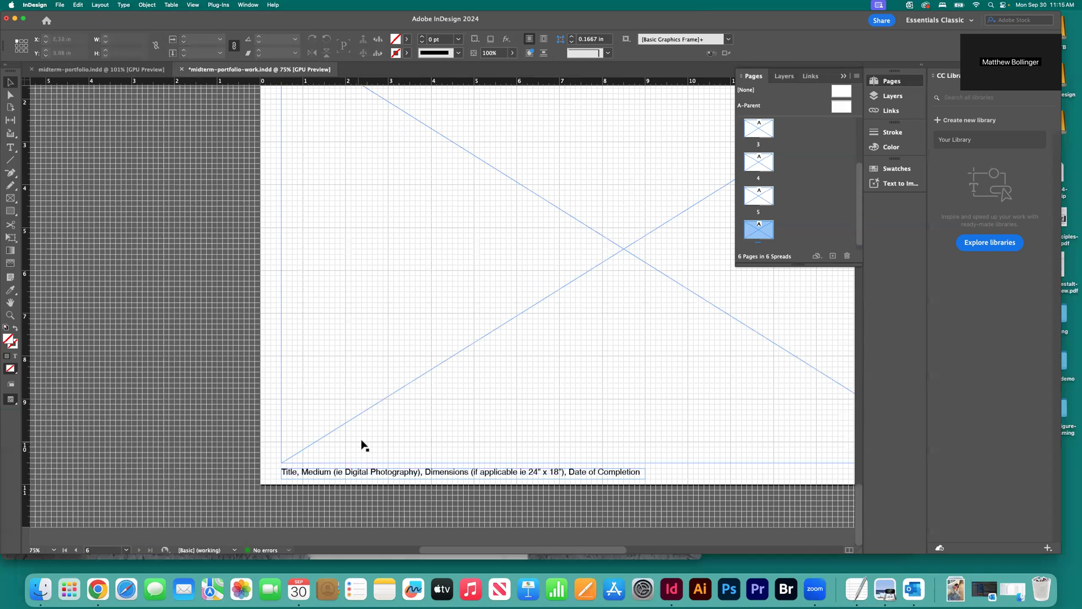
Step: Return to page 2, fit the whole page in the window and save the document
{"action": "scroll", "coordinate": [363, 445], "scroll_direction": "down", "scroll_amount": 4}
{"action": "scroll", "coordinate": [363, 443], "scroll_direction": "up", "scroll_amount": 5}
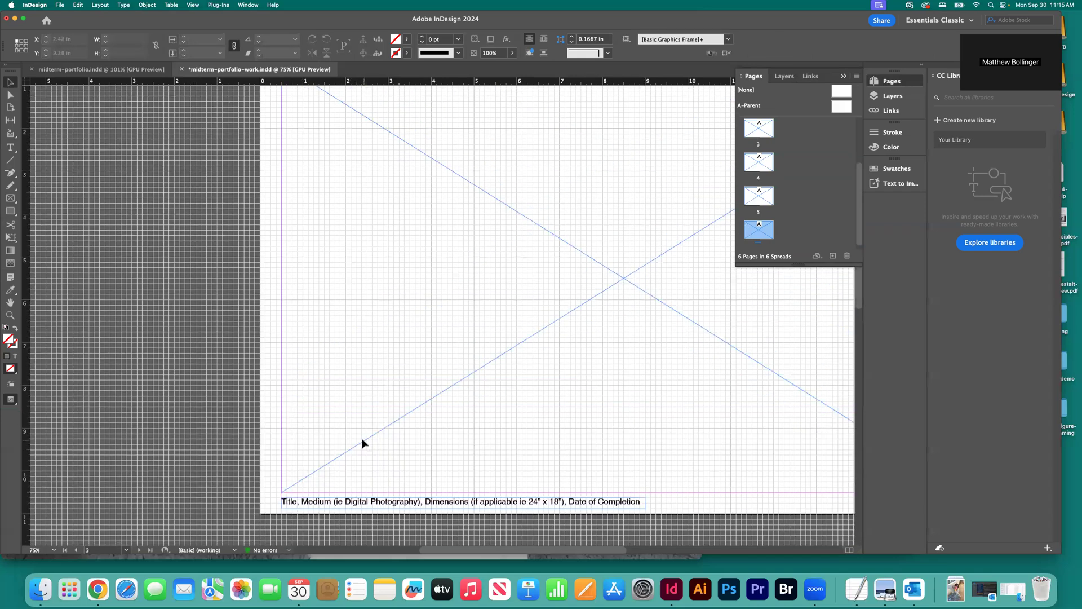
{"action": "scroll", "coordinate": [363, 443], "scroll_direction": "up", "scroll_amount": 20}
{"action": "scroll", "coordinate": [363, 443], "scroll_direction": "down", "scroll_amount": 12}
{"action": "scroll", "coordinate": [764, 199], "scroll_direction": "up", "scroll_amount": 4}
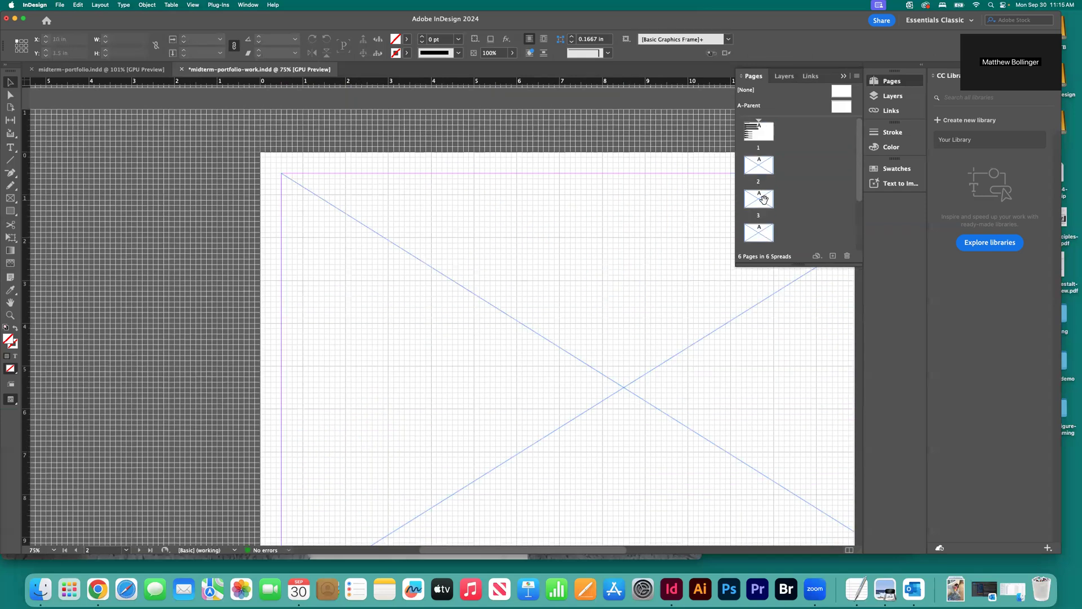
{"action": "double_click", "coordinate": [760, 168]}
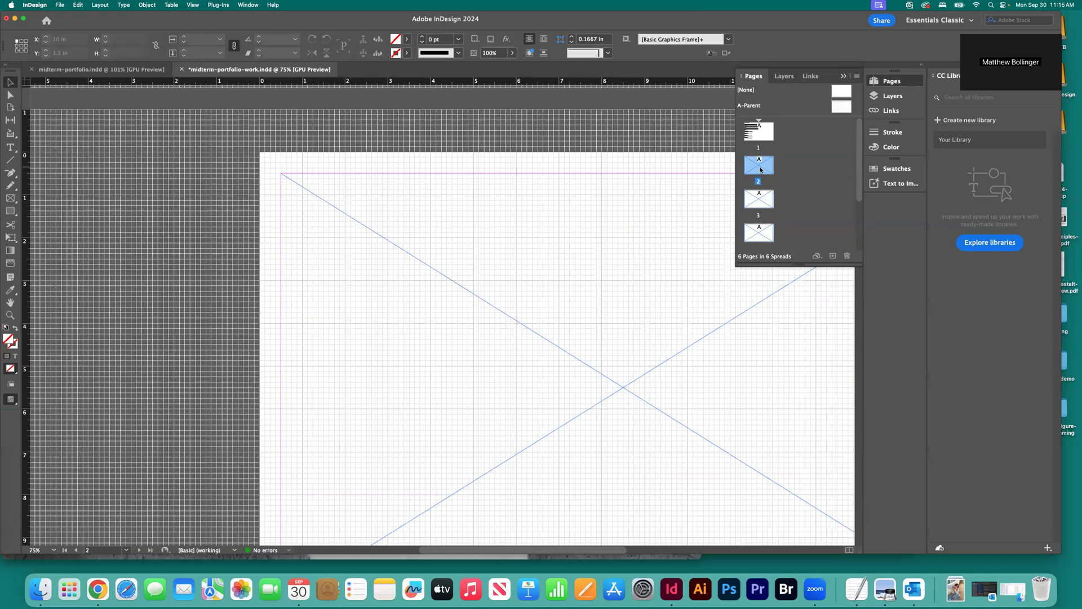
{"action": "key", "text": "super+0"}
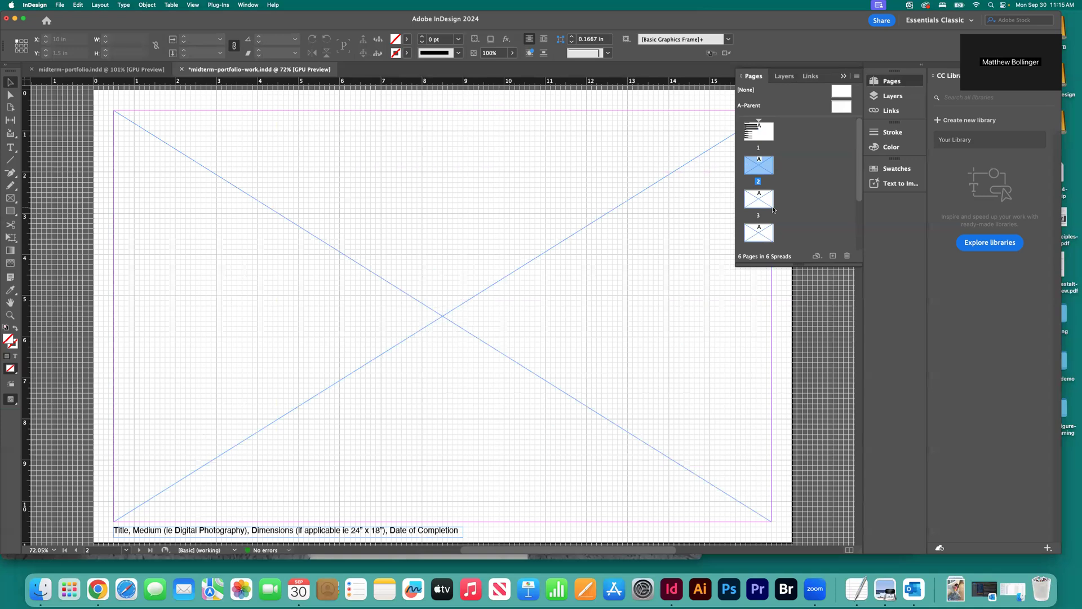
{"action": "key", "text": "super+s"}
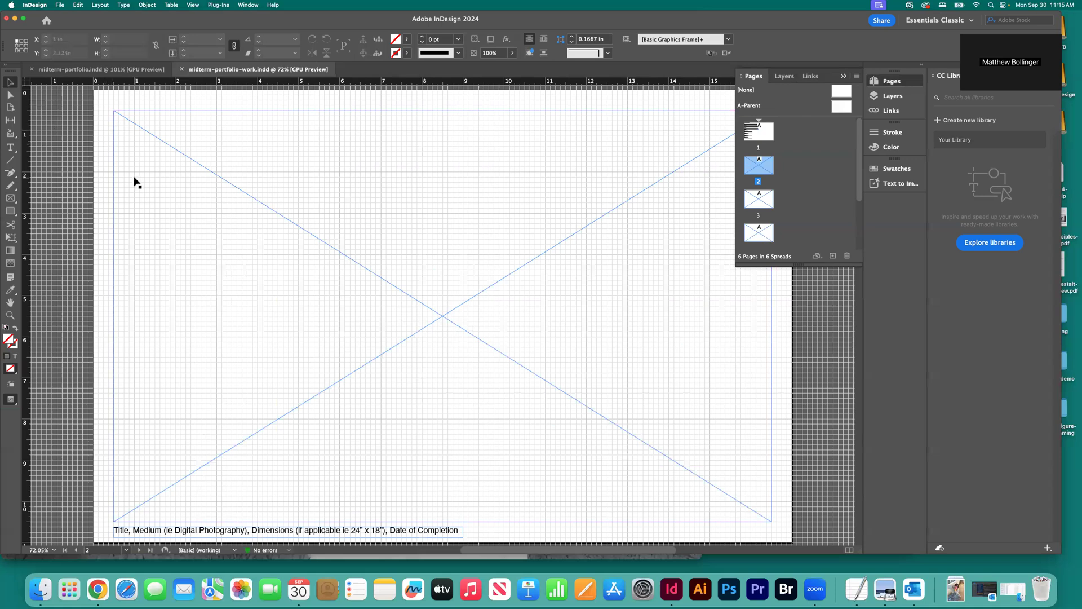
{"action": "left_click_drag", "start_coordinate": [71, 170], "coordinate": [234, 236]}
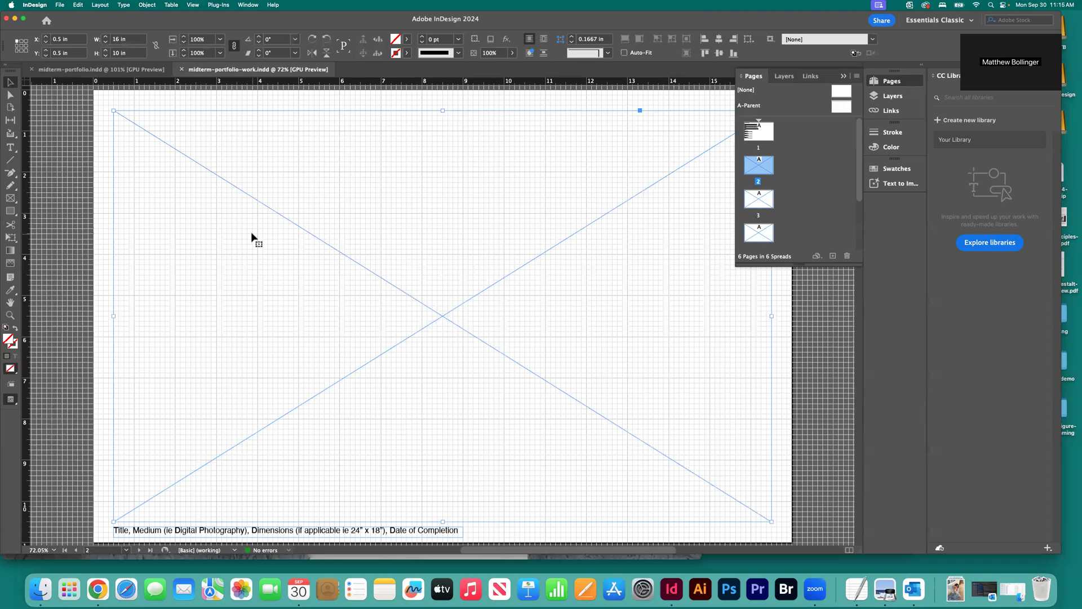
{"action": "left_click", "coordinate": [10, 198]}
{"action": "left_click", "coordinate": [11, 84]}
{"action": "left_click", "coordinate": [61, 122]}
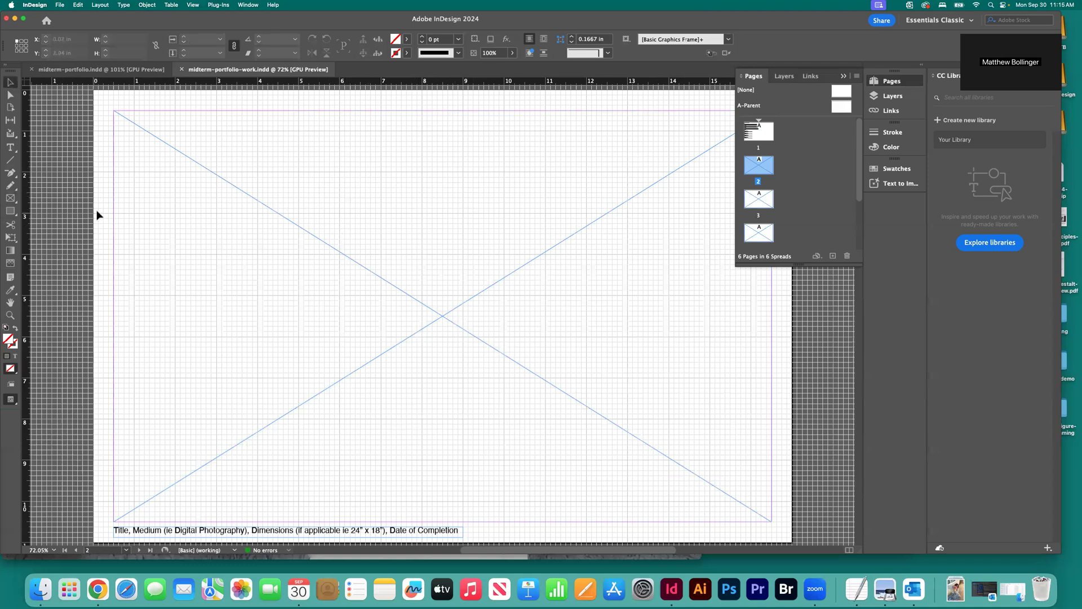
{"action": "left_click_drag", "start_coordinate": [66, 209], "coordinate": [231, 268]}
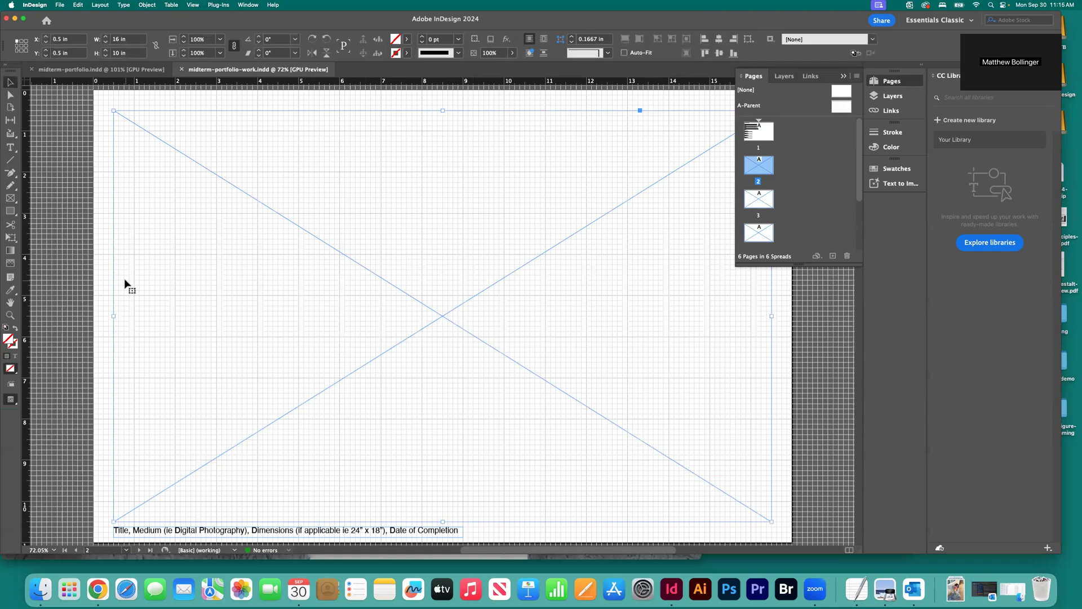
{"action": "left_click_drag", "start_coordinate": [66, 205], "coordinate": [206, 251]}
{"action": "left_click", "coordinate": [59, 6]}
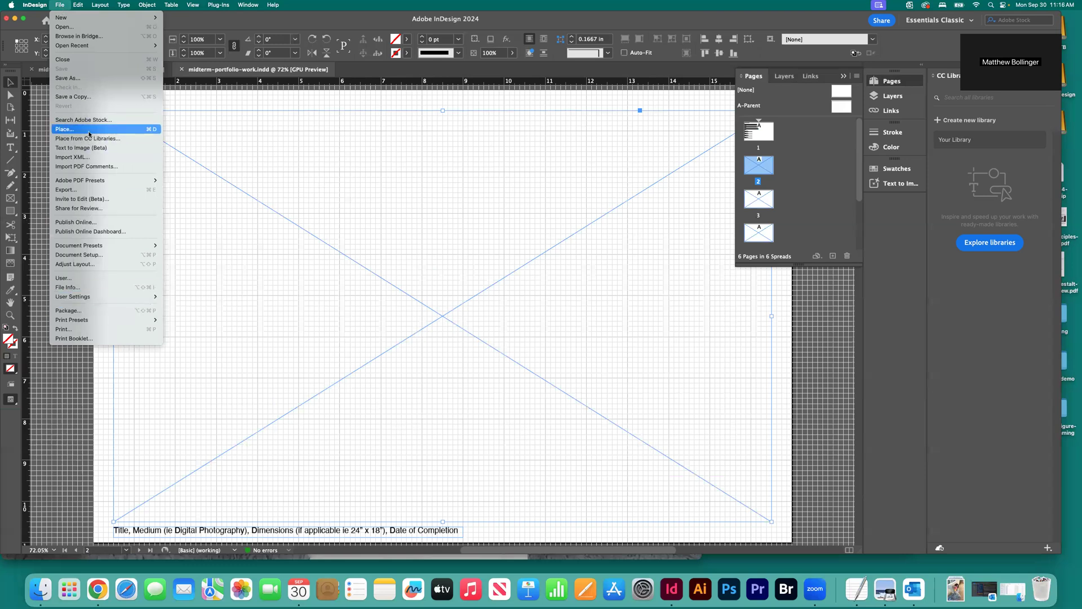
{"action": "left_click", "coordinate": [38, 150]}
{"action": "left_click", "coordinate": [61, 174]}
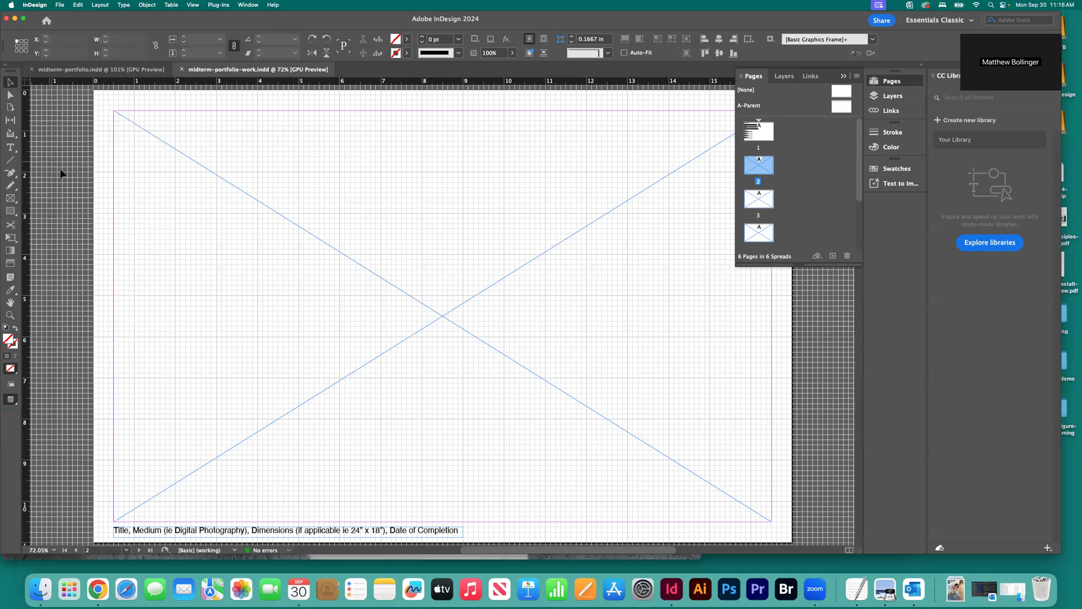
{"action": "left_click", "coordinate": [58, 5]}
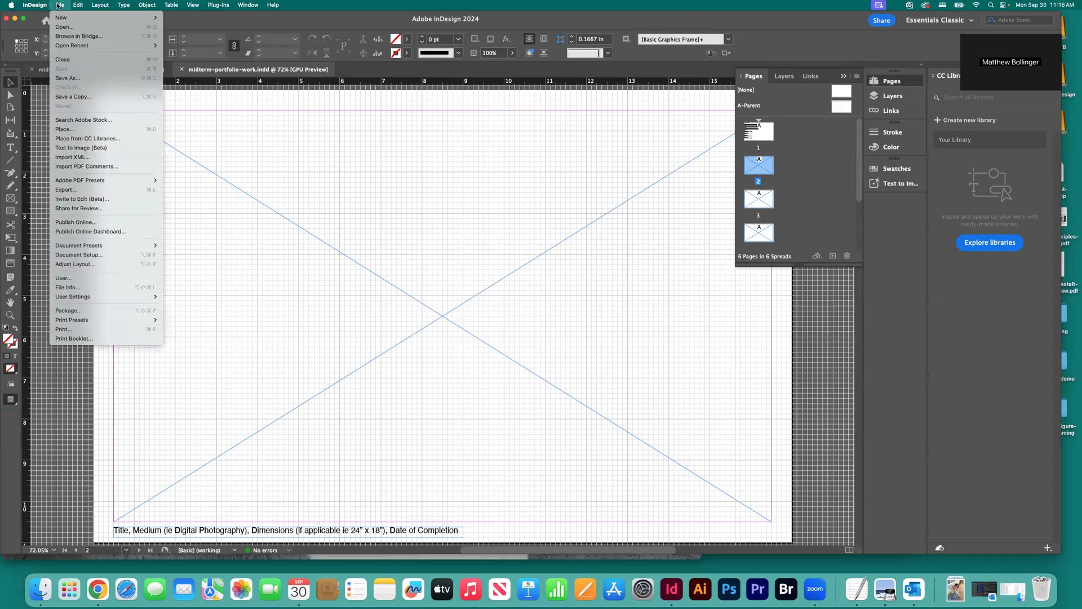
{"action": "left_click", "coordinate": [99, 130]}
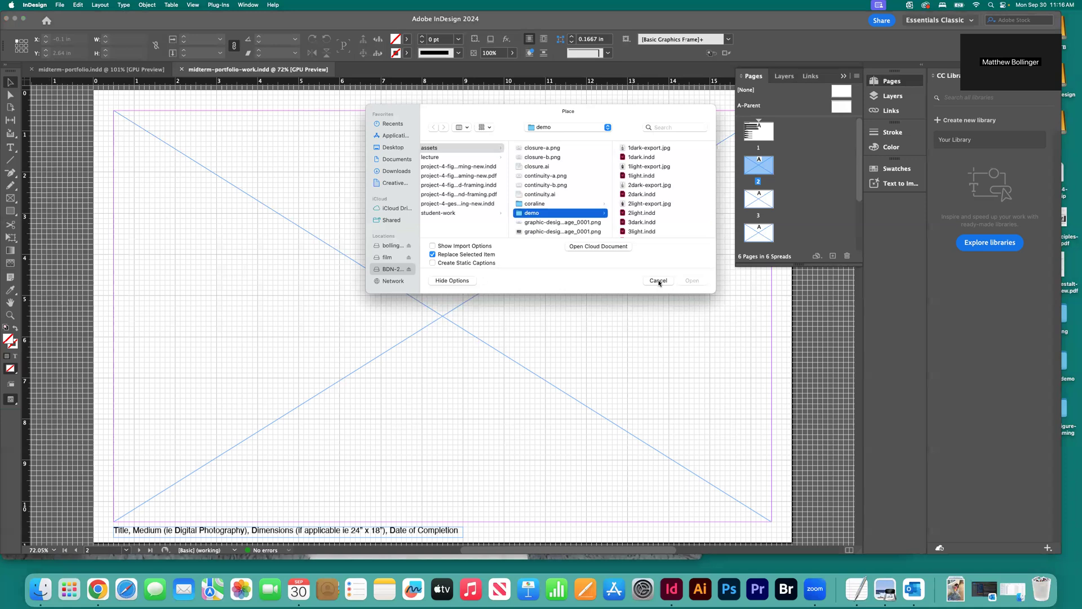
{"action": "left_click", "coordinate": [660, 280]}
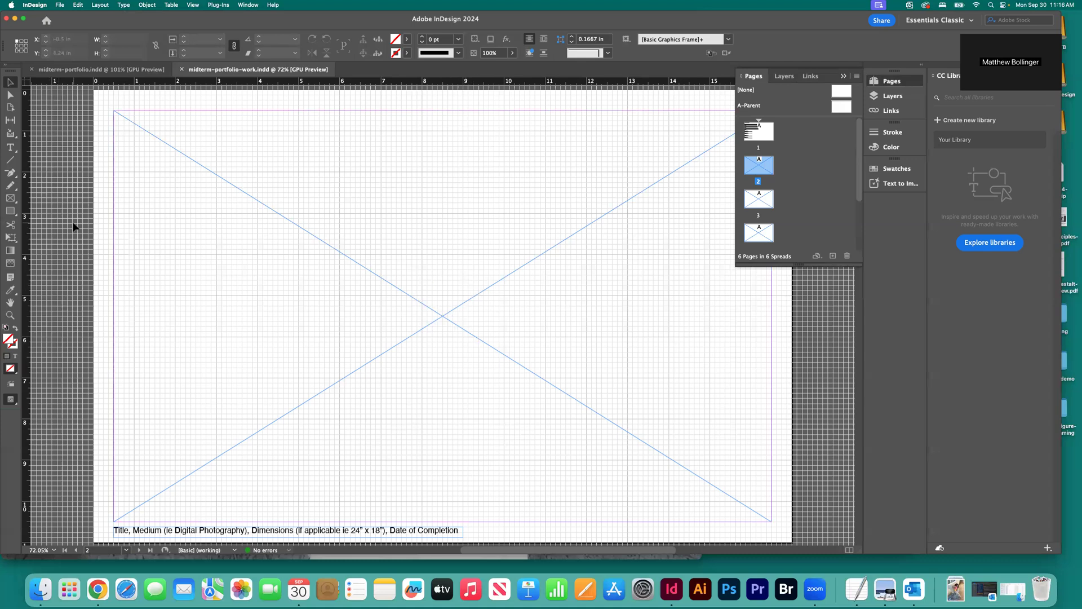
Step: Select the empty image frame on page 2 and start placing a file into it from the photography-intro folder
{"action": "scroll", "coordinate": [628, 256], "scroll_direction": "down", "scroll_amount": 10}
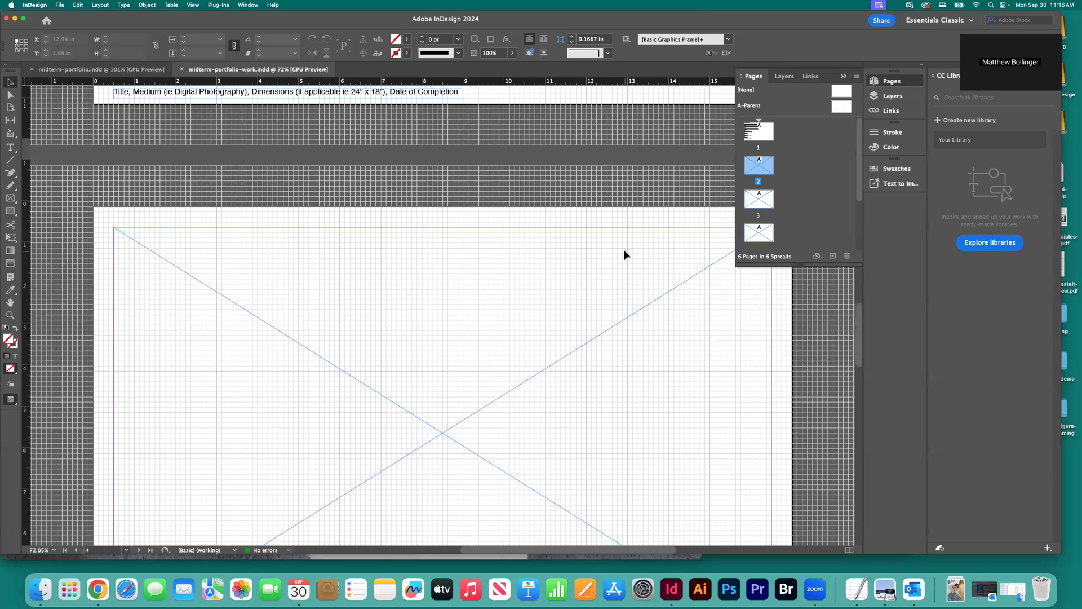
{"action": "scroll", "coordinate": [625, 254], "scroll_direction": "up", "scroll_amount": 8}
{"action": "scroll", "coordinate": [624, 251], "scroll_direction": "down", "scroll_amount": 5}
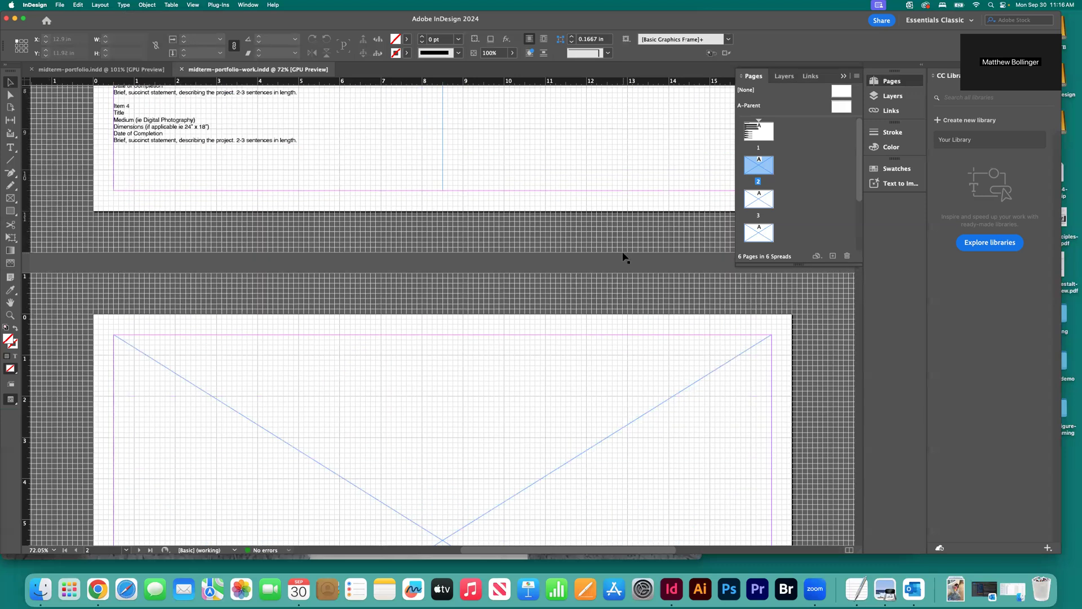
{"action": "scroll", "coordinate": [626, 257], "scroll_direction": "down", "scroll_amount": 2}
{"action": "left_click_drag", "start_coordinate": [63, 189], "coordinate": [199, 250]}
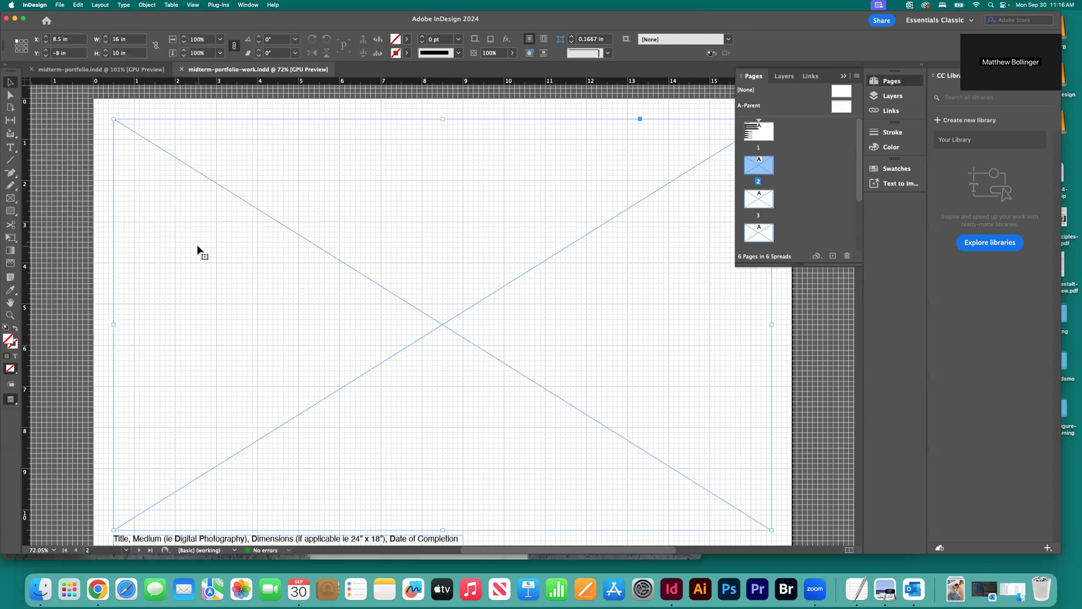
{"action": "left_click", "coordinate": [59, 5]}
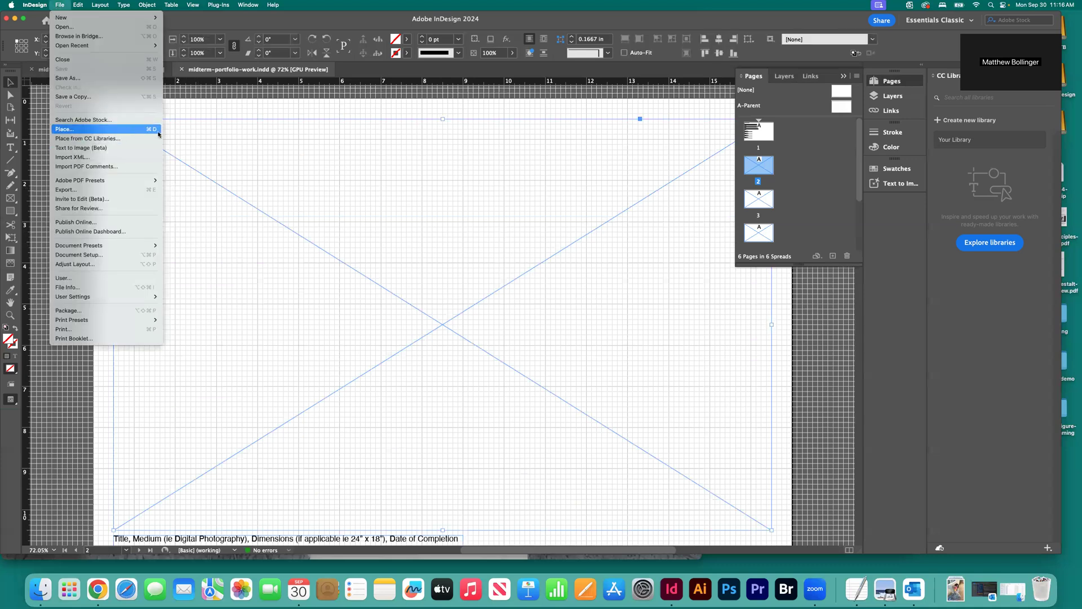
{"action": "left_click", "coordinate": [108, 133]}
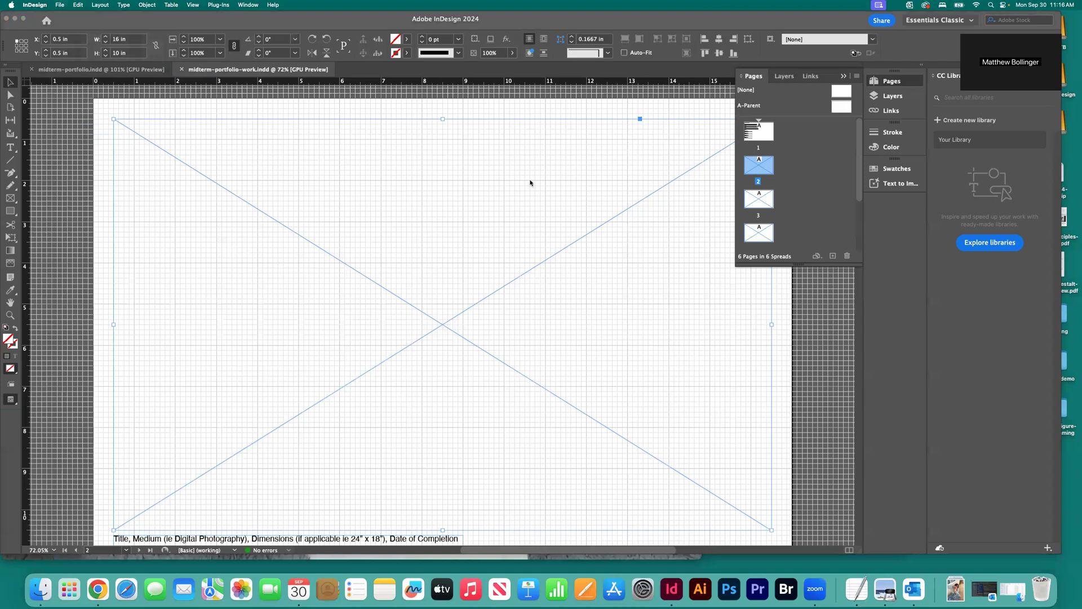
{"action": "scroll", "coordinate": [490, 210], "scroll_direction": "down", "scroll_amount": 3}
{"action": "left_click", "coordinate": [482, 205]}
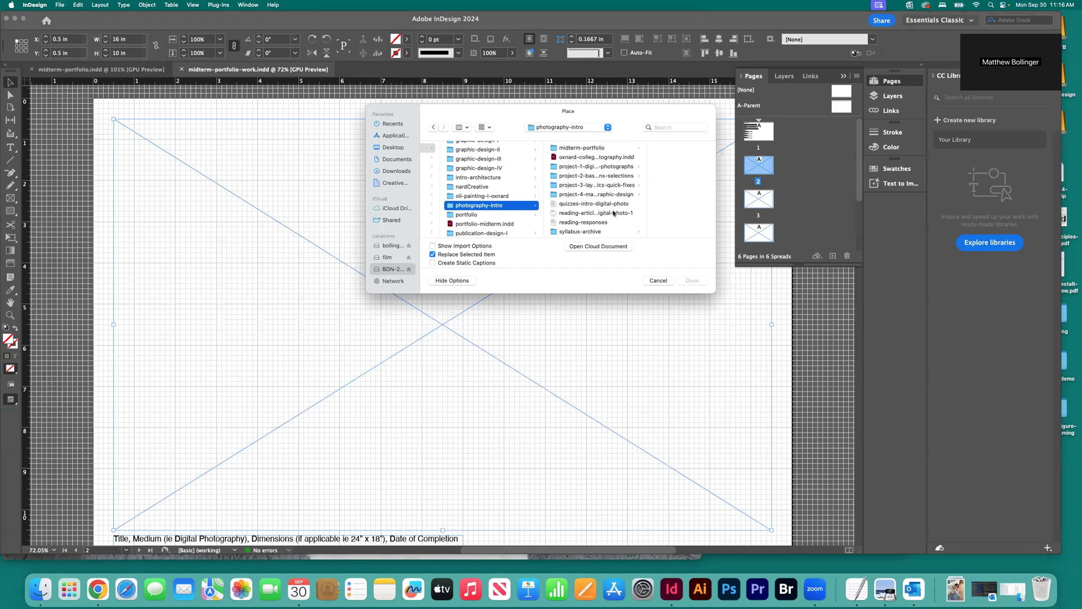
Step: Find a student's project-3 photos in the 2024-fall student-work folder and place IMG_4699-edit-final.psd into page 2's frame
{"action": "left_click", "coordinate": [597, 185]}
{"action": "left_click", "coordinate": [644, 166]}
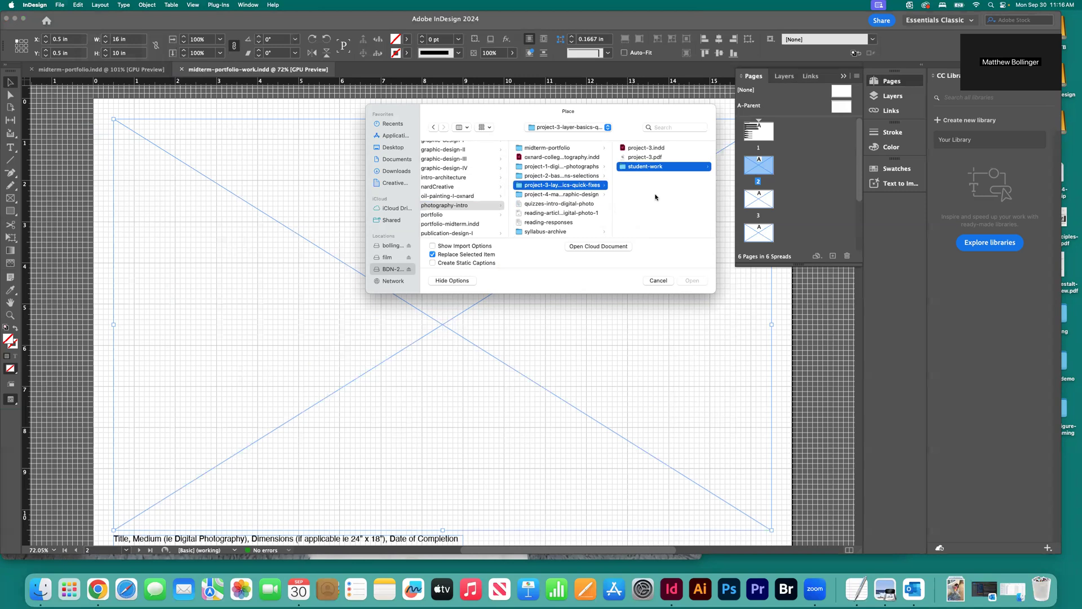
{"action": "left_click", "coordinate": [639, 149]}
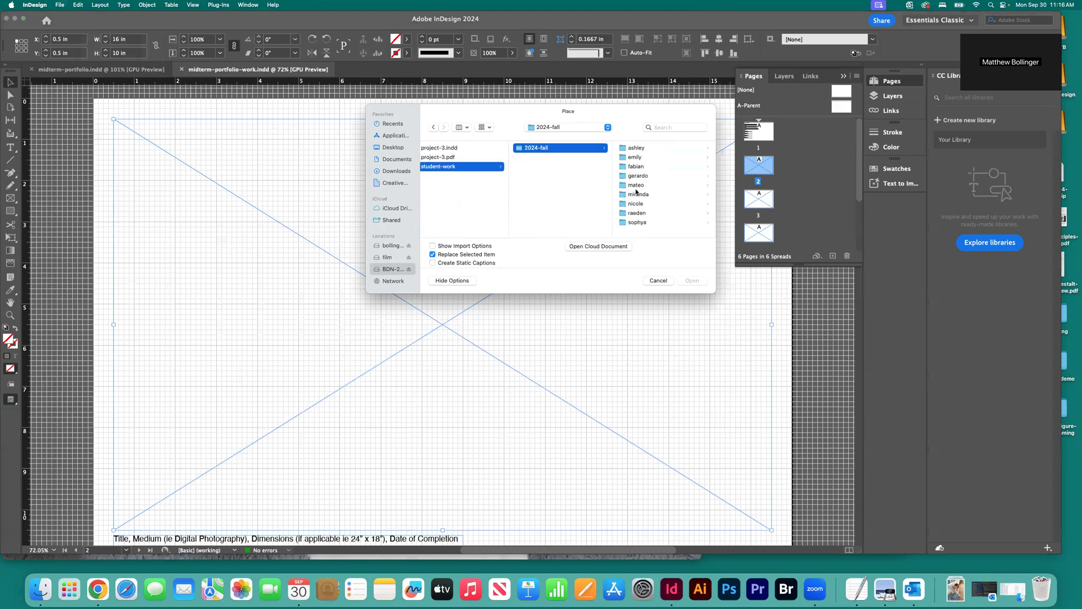
{"action": "left_click", "coordinate": [639, 176]}
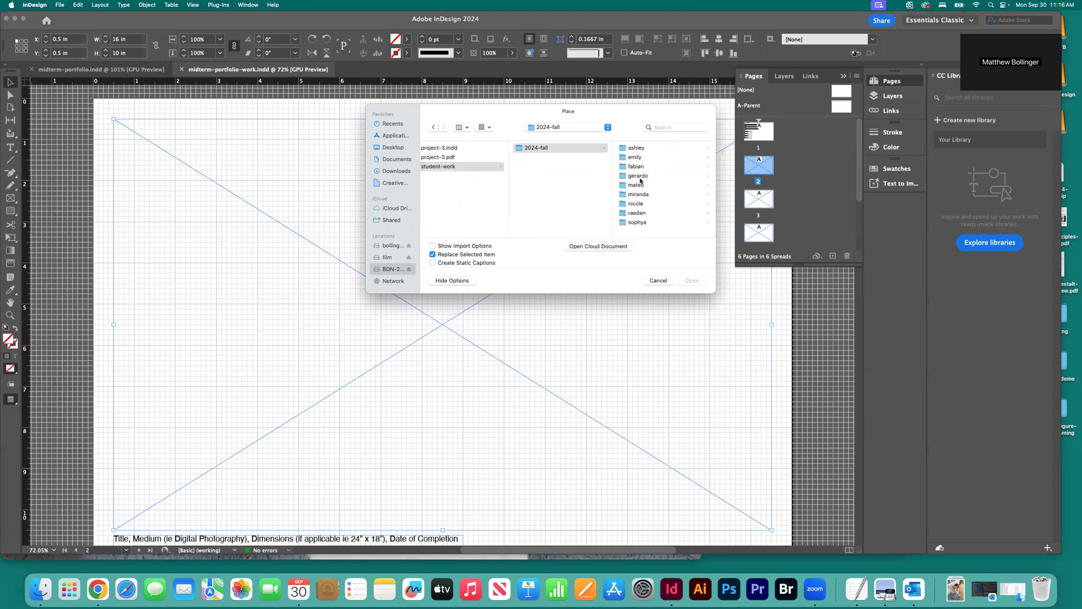
{"action": "left_click", "coordinate": [561, 167]}
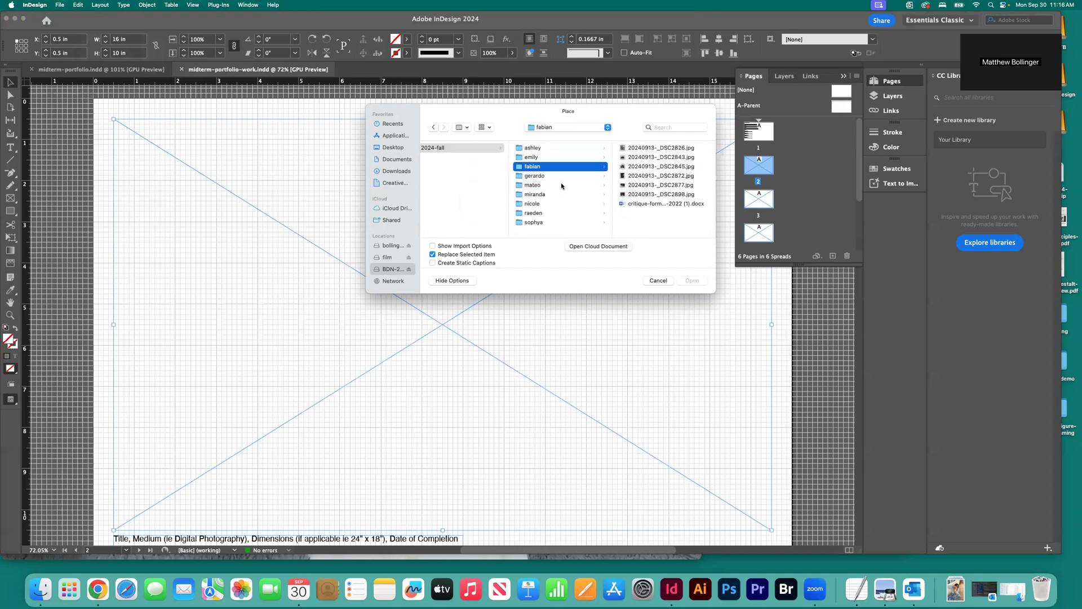
{"action": "left_click", "coordinate": [543, 149]}
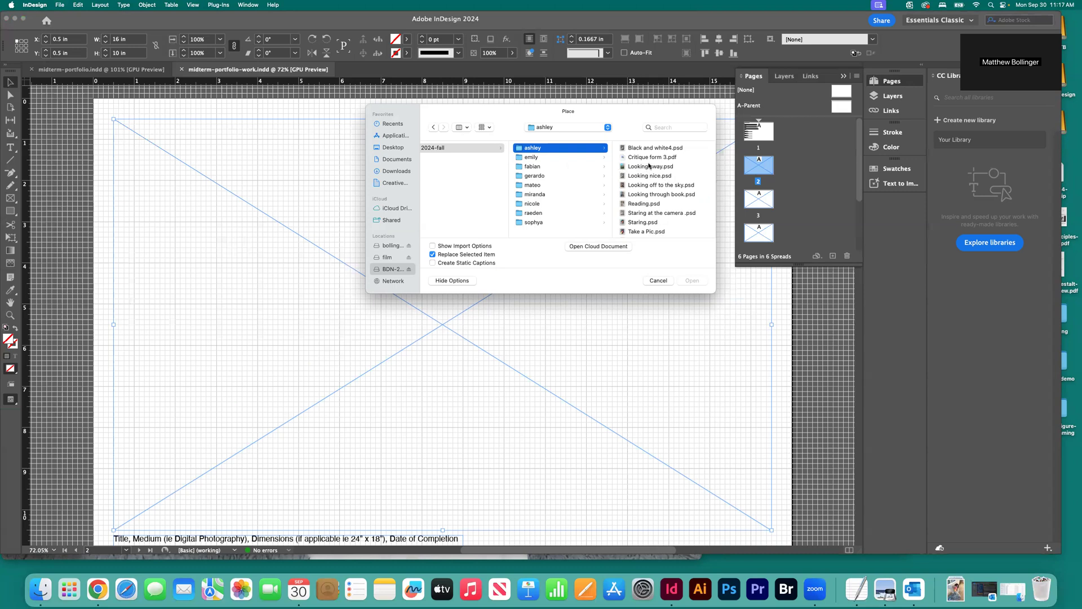
{"action": "left_click", "coordinate": [535, 222]}
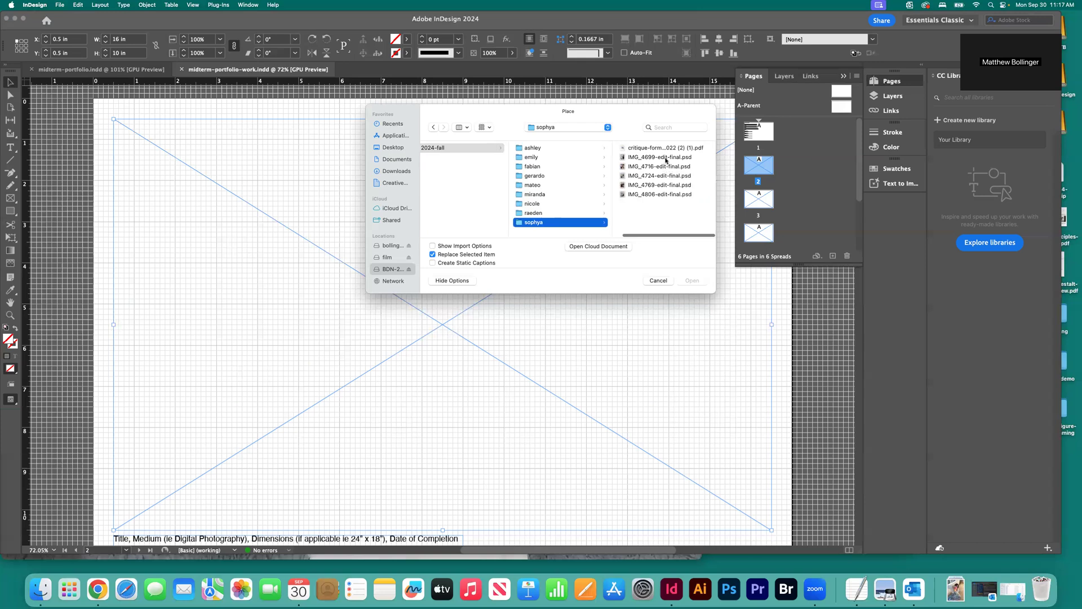
{"action": "left_click", "coordinate": [666, 160]}
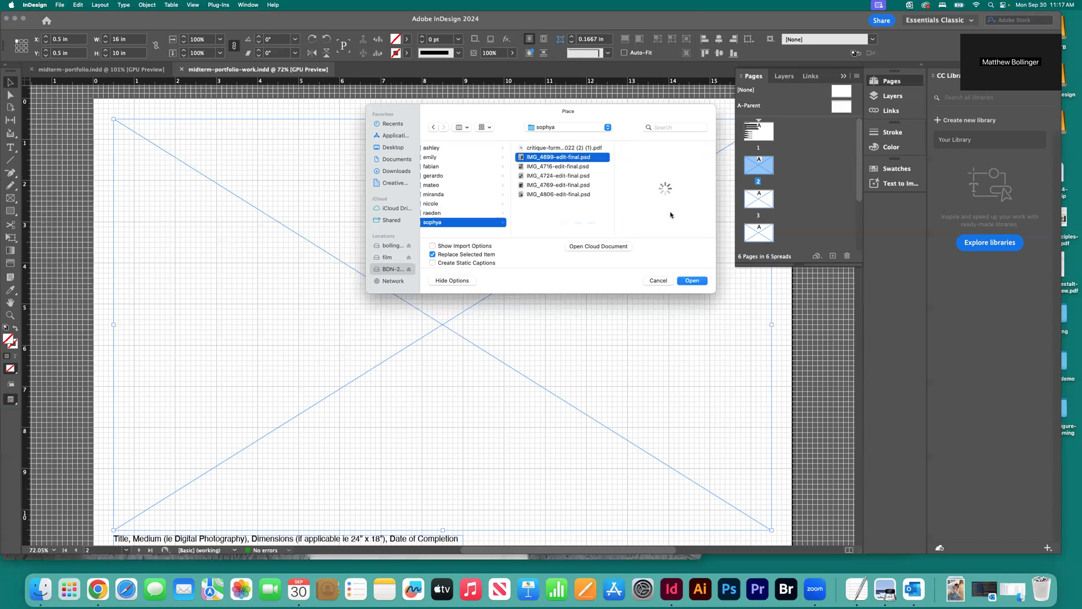
{"action": "left_click", "coordinate": [691, 280]}
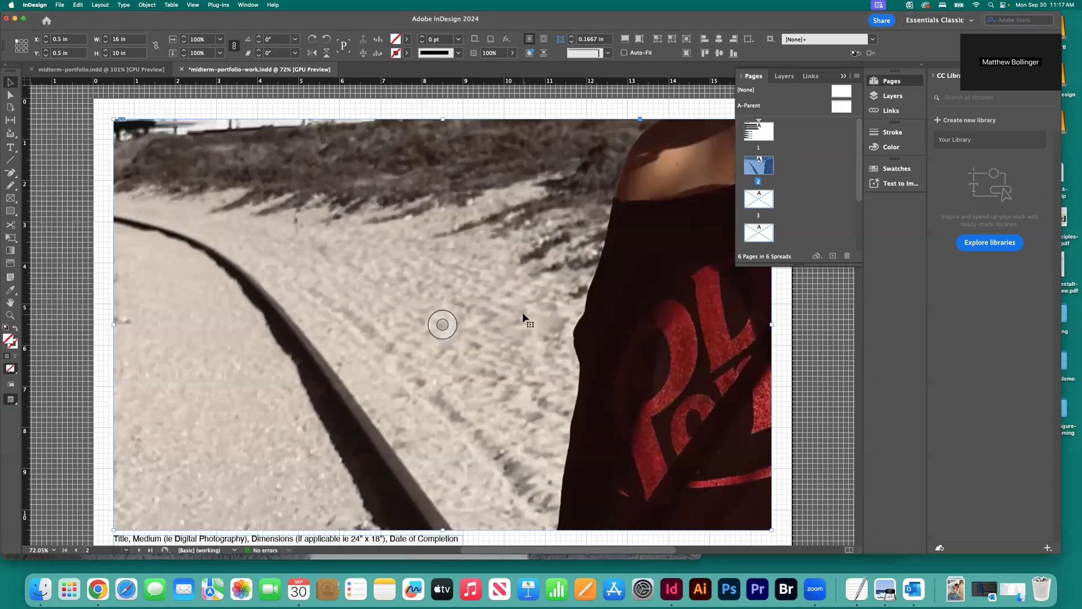
Step: Examine the full extent of the placed photo beyond the page 2 frame, comparing it with the surrounding pages
{"action": "key", "text": "super+minus"}
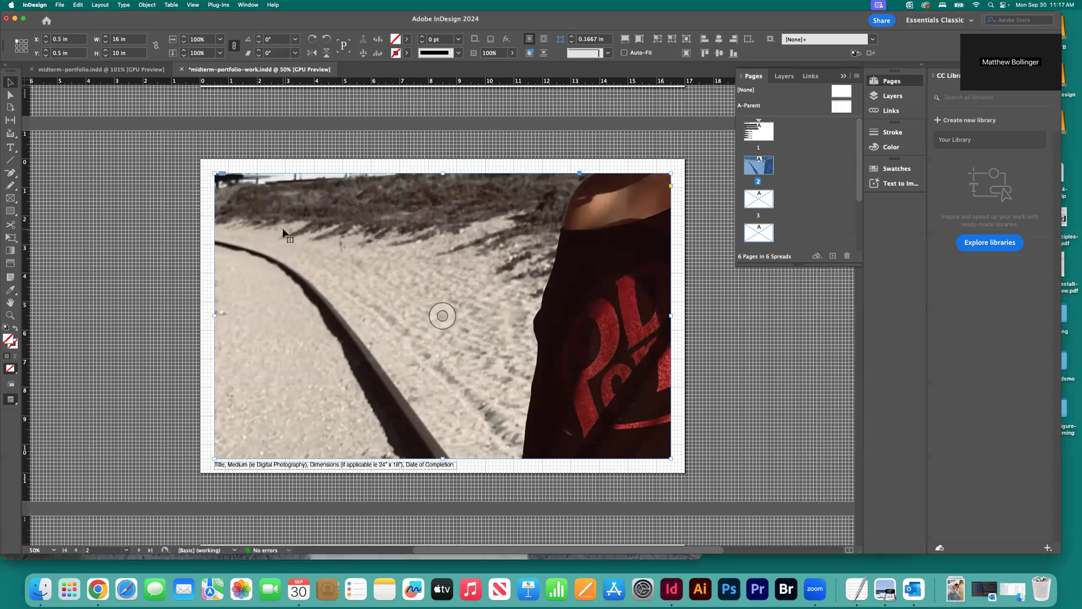
{"action": "left_click", "coordinate": [321, 241]}
{"action": "key", "text": "super+minus"}
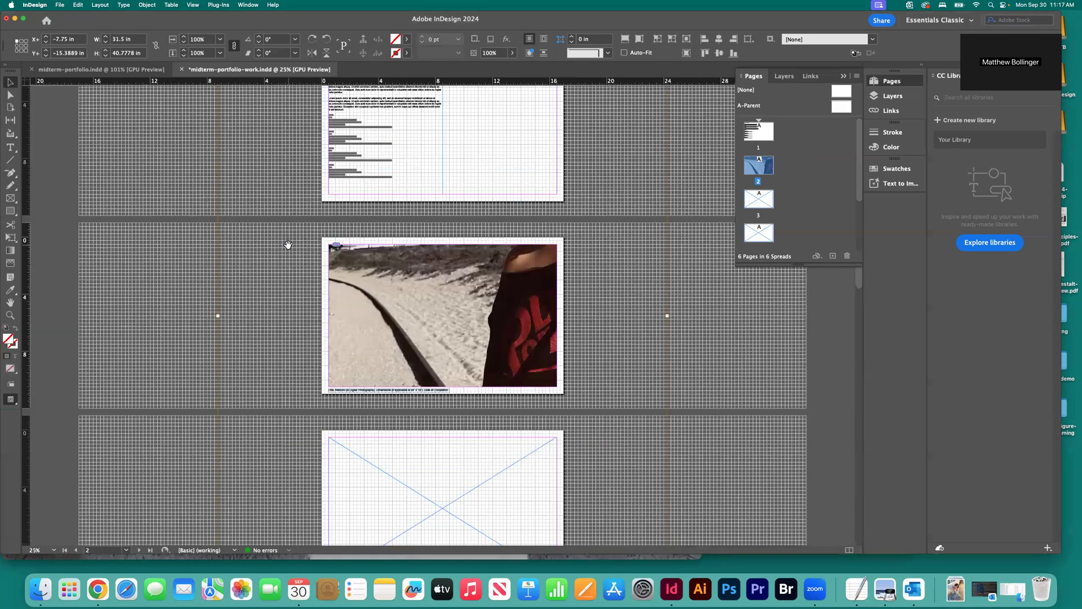
{"action": "key", "text": "super+minus"}
{"action": "key", "text": "super+minus"}
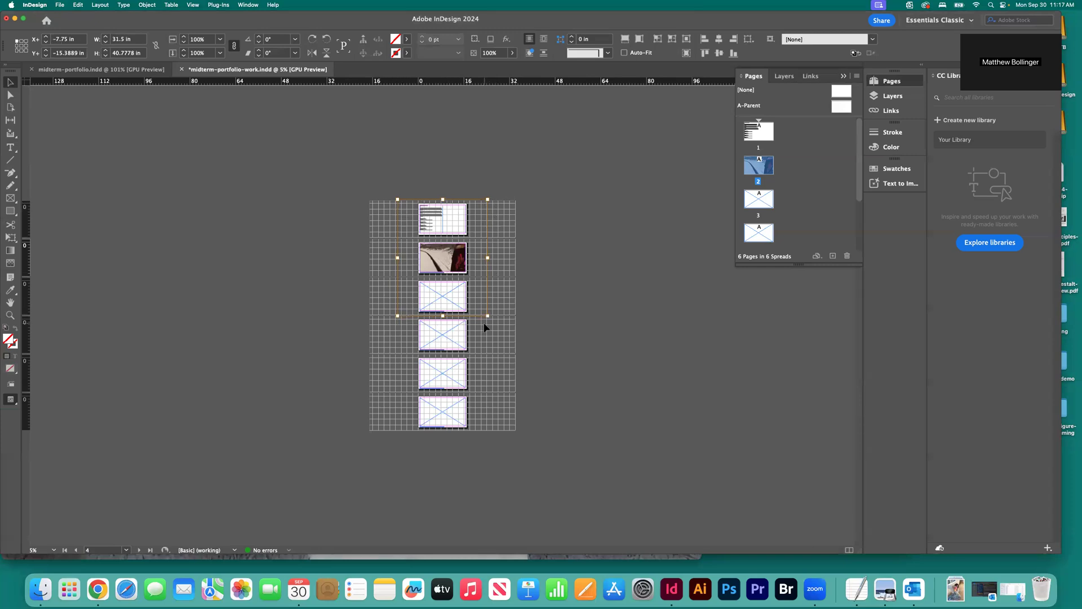
{"action": "key", "text": "super+equal"}
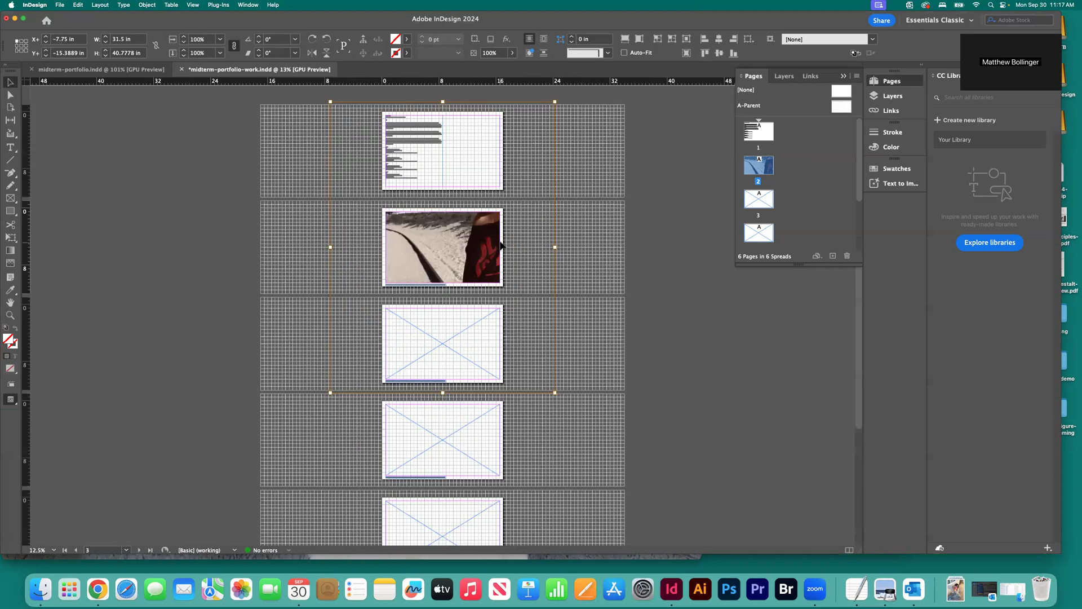
{"action": "key", "text": "super+equal"}
{"action": "left_click", "coordinate": [203, 271]}
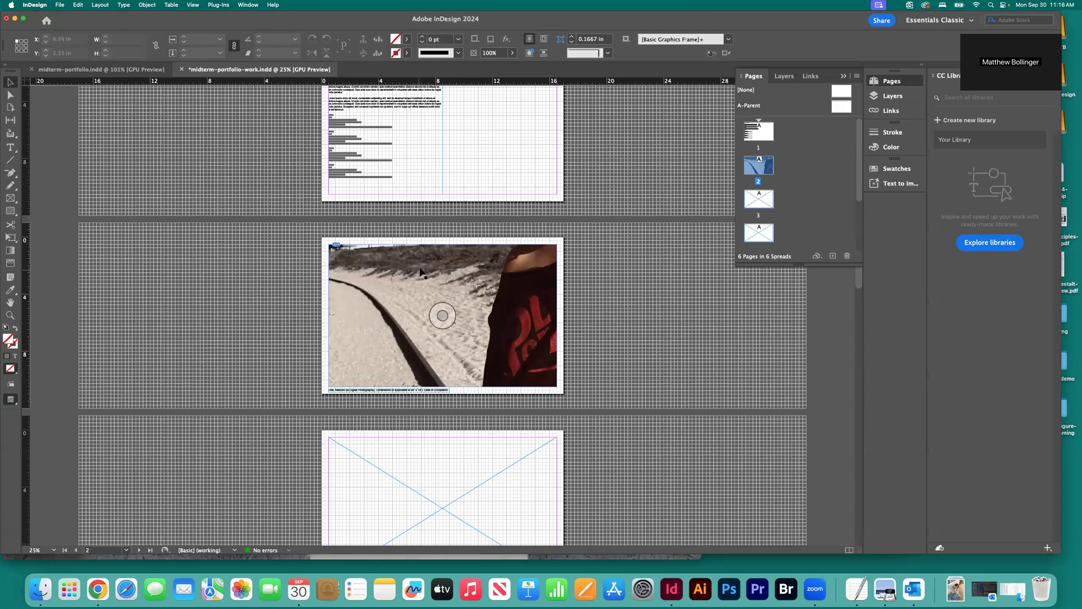
Step: Apply Fill Frame Proportionally to the page 2 image frame and check how much of the photo is cropped
{"action": "left_click_drag", "start_coordinate": [273, 270], "coordinate": [357, 294]}
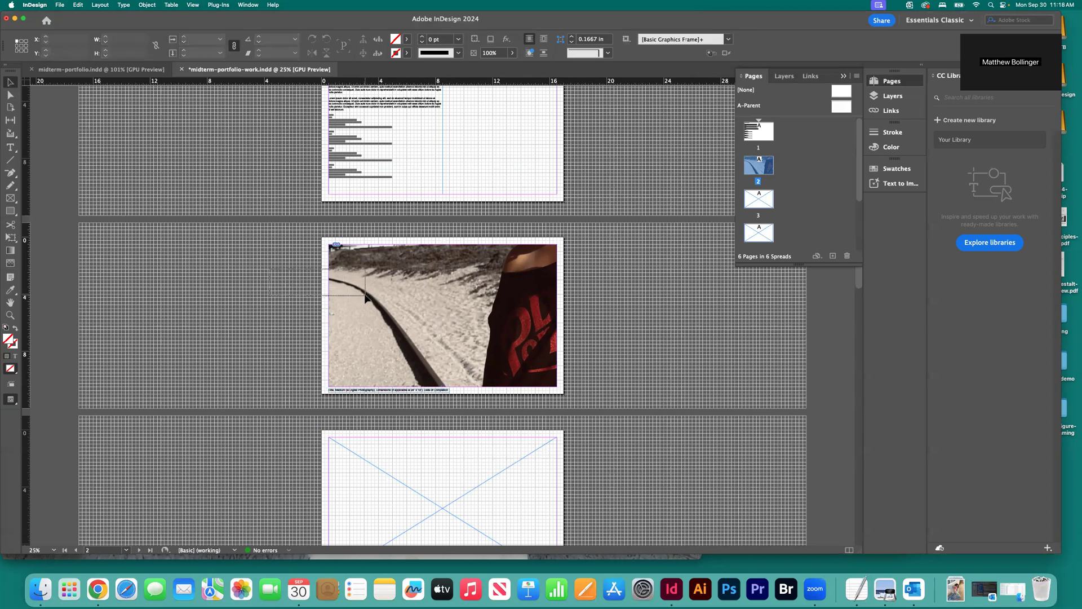
{"action": "left_click", "coordinate": [147, 5]}
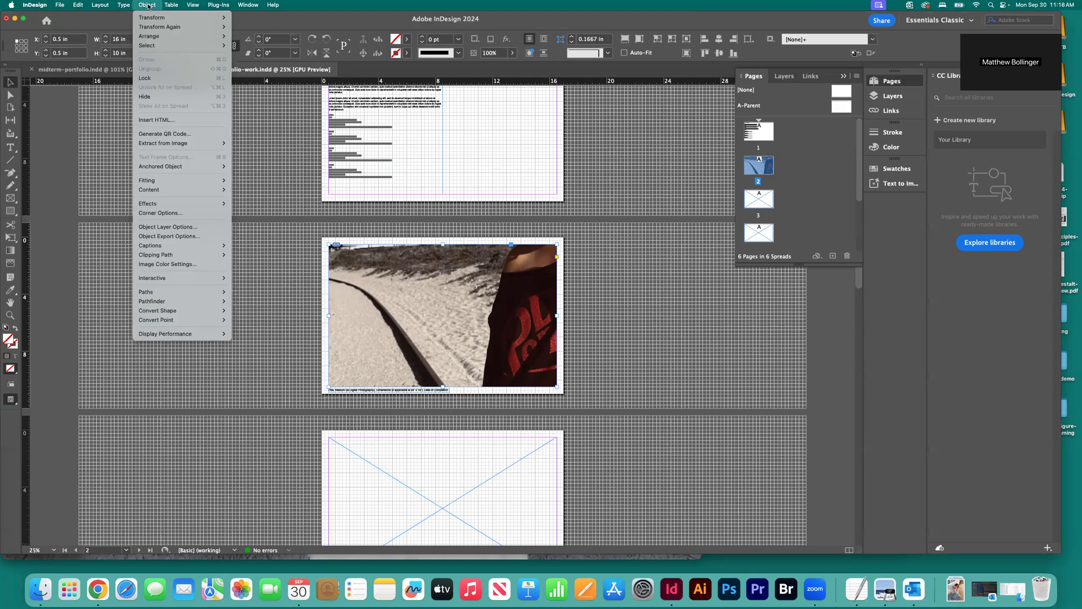
{"action": "mouse_move", "coordinate": [153, 180]}
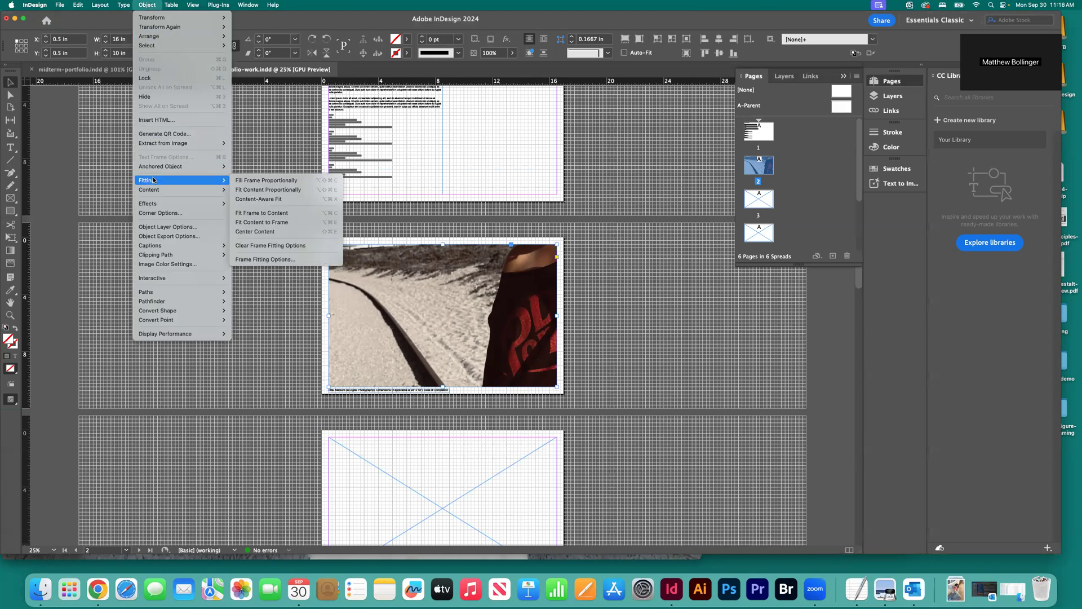
{"action": "left_click", "coordinate": [268, 182]}
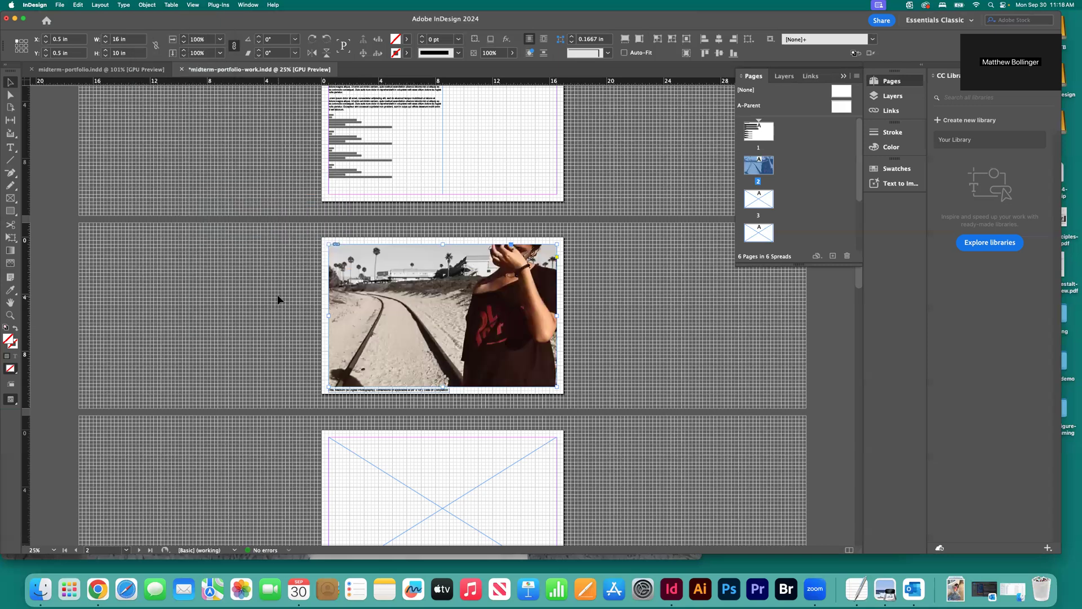
{"action": "left_click", "coordinate": [345, 248]}
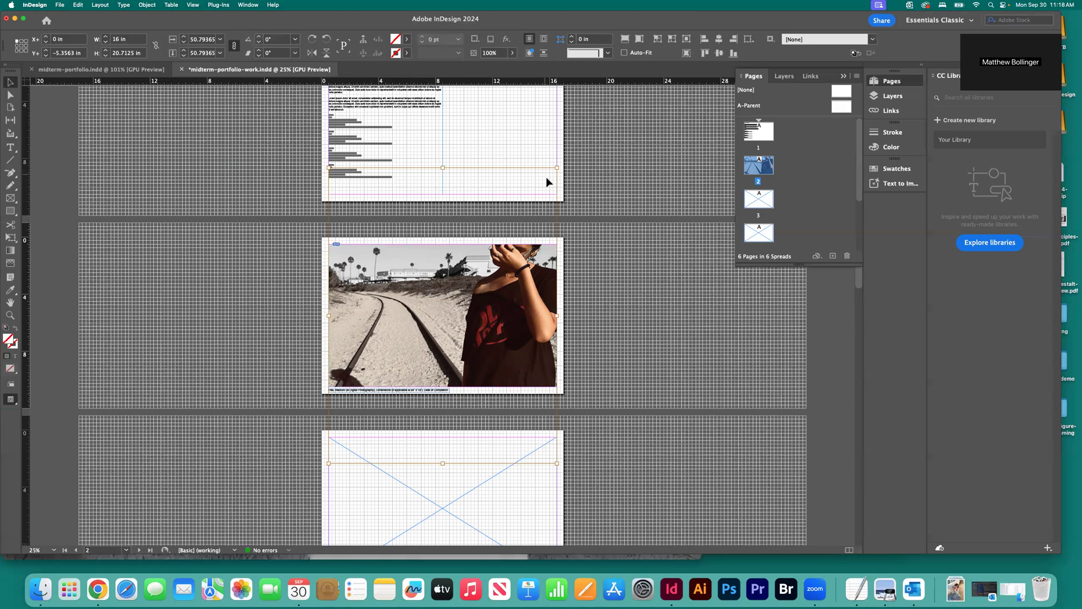
{"action": "left_click", "coordinate": [232, 319]}
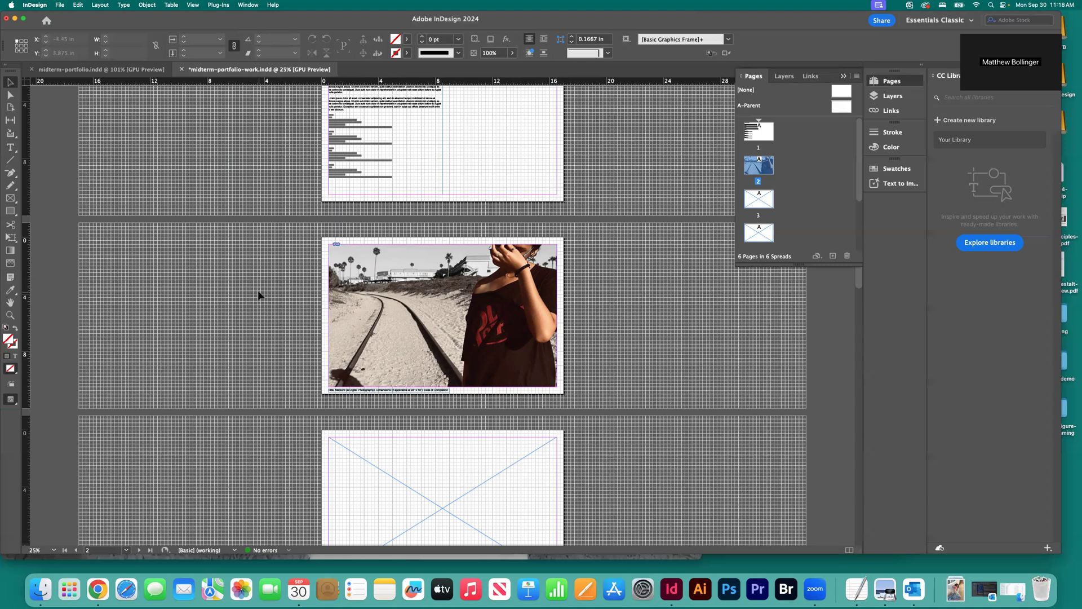
Step: Apply Fit Content Proportionally to page 2's image frame so the whole photo fits inside it
{"action": "left_click", "coordinate": [364, 316]}
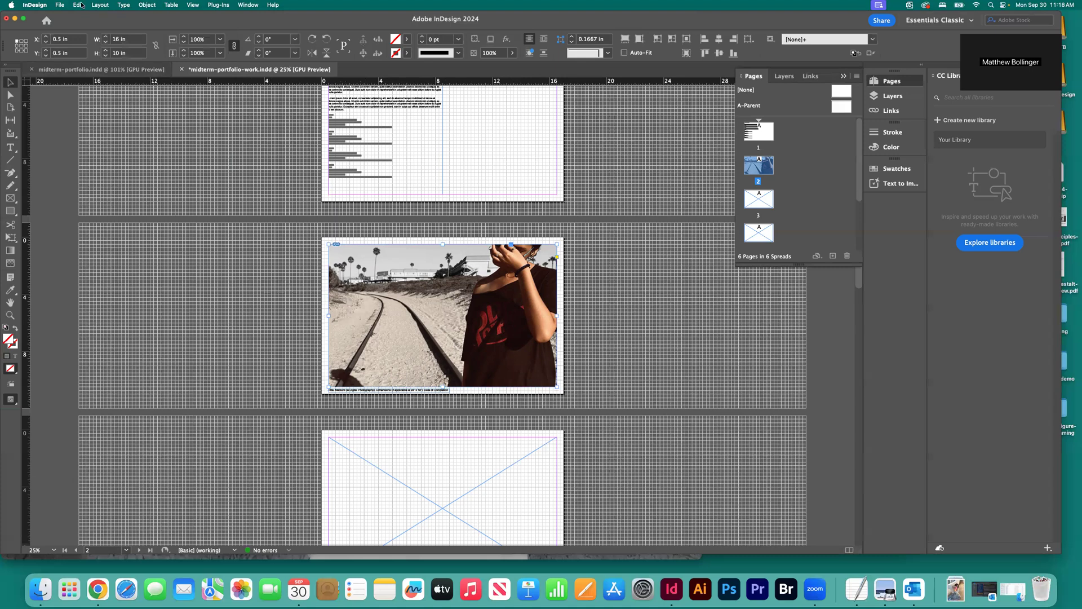
{"action": "left_click", "coordinate": [149, 5]}
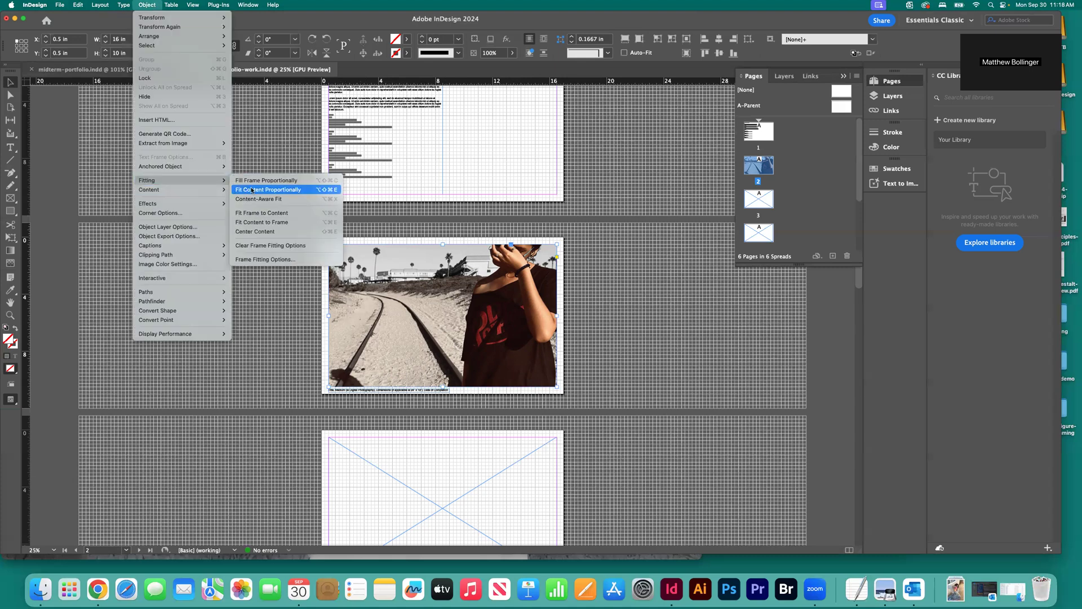
{"action": "left_click", "coordinate": [252, 191]}
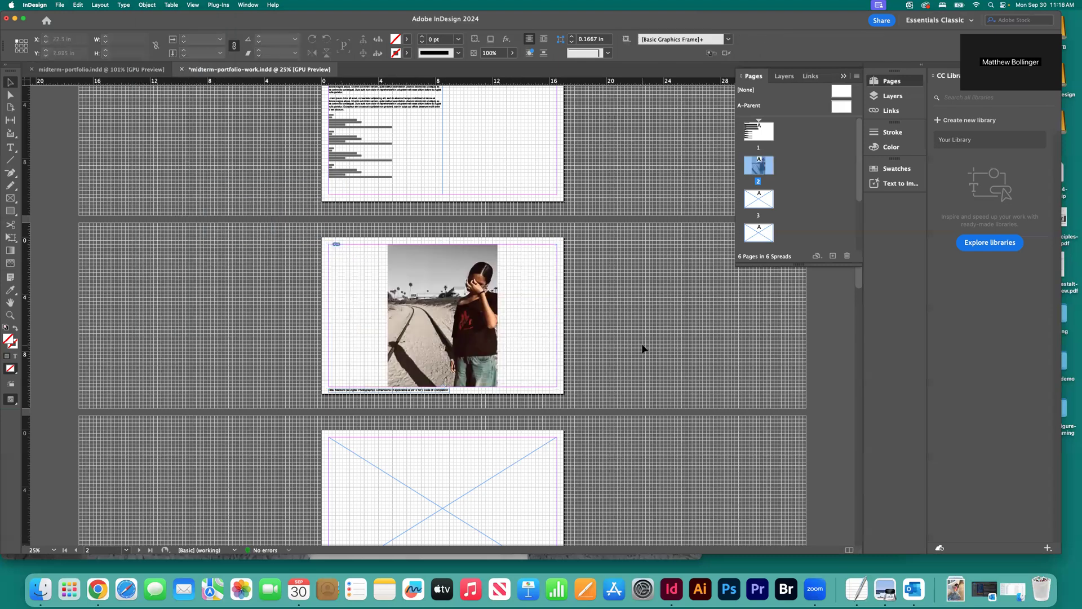
Step: Place the same photo into the empty image frame on page 3 and keep that frame selected
{"action": "scroll", "coordinate": [642, 349], "scroll_direction": "down", "scroll_amount": 2}
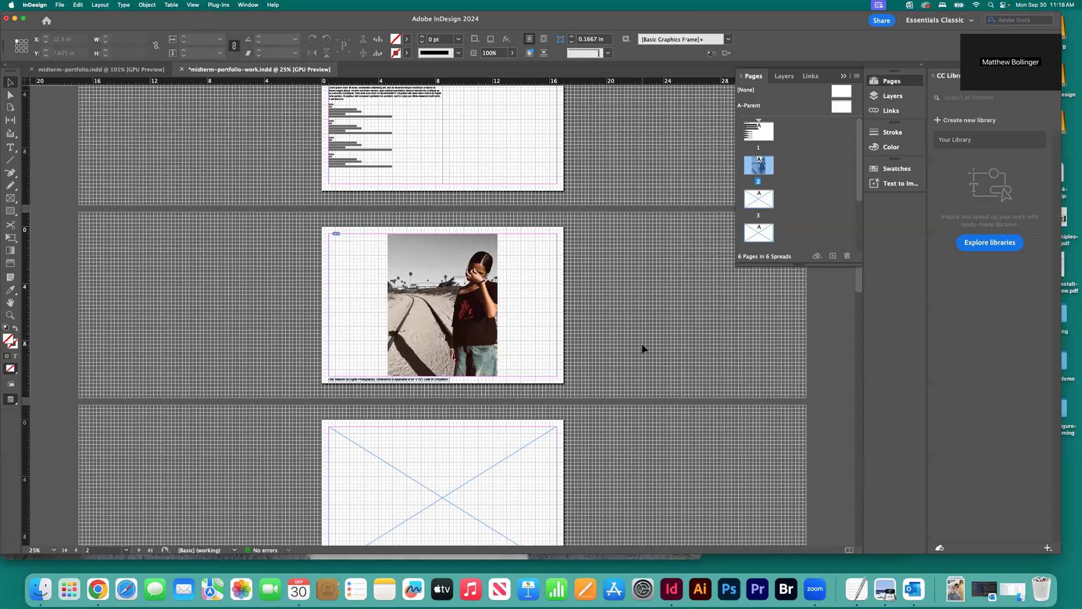
{"action": "scroll", "coordinate": [643, 349], "scroll_direction": "down", "scroll_amount": 3}
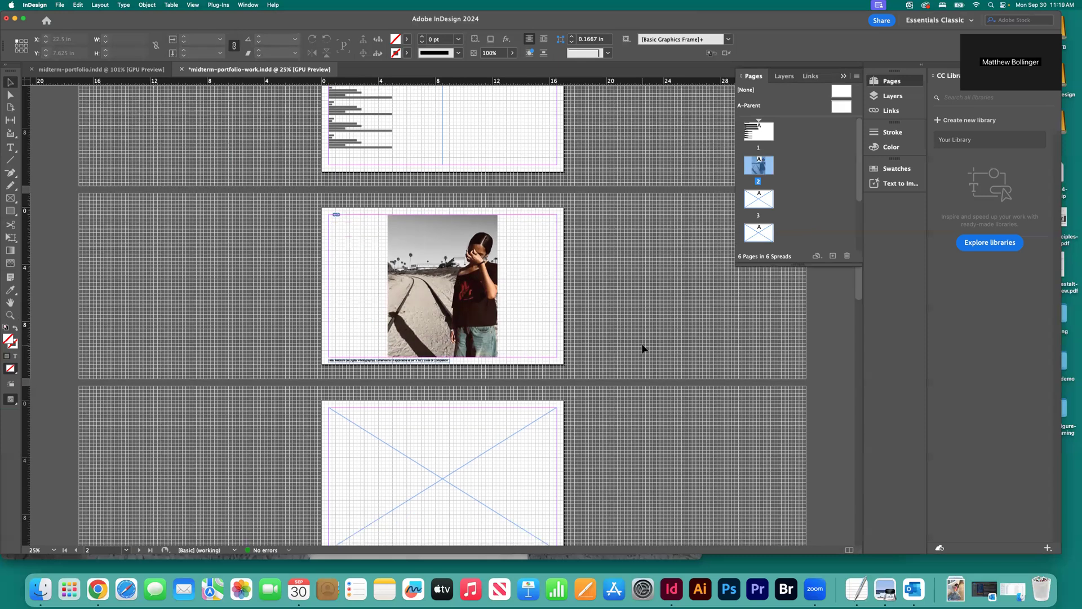
{"action": "scroll", "coordinate": [643, 349], "scroll_direction": "down", "scroll_amount": 4}
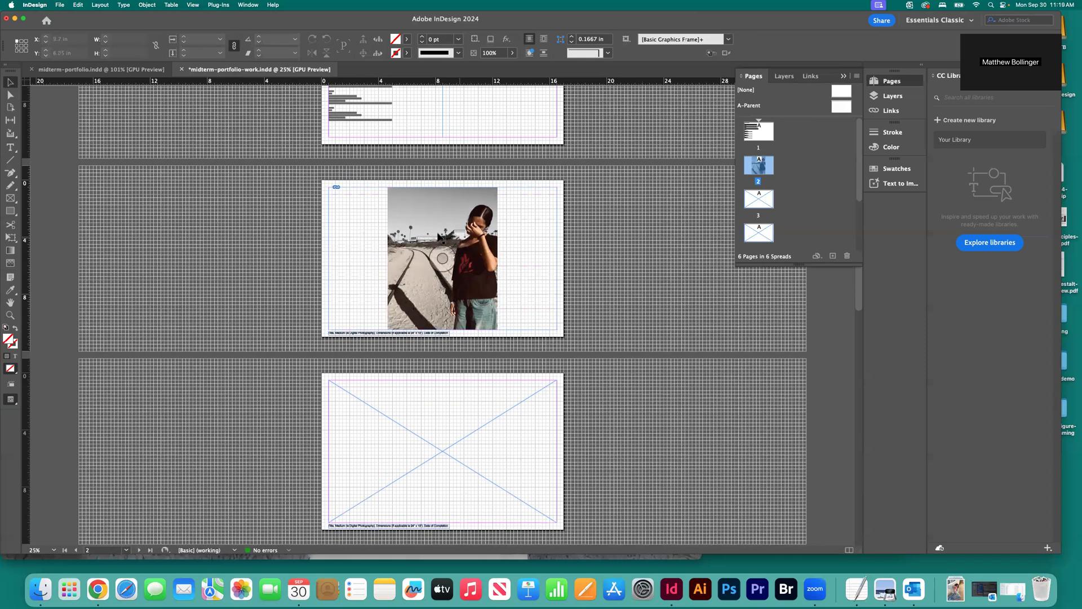
{"action": "scroll", "coordinate": [632, 246], "scroll_direction": "down", "scroll_amount": 2}
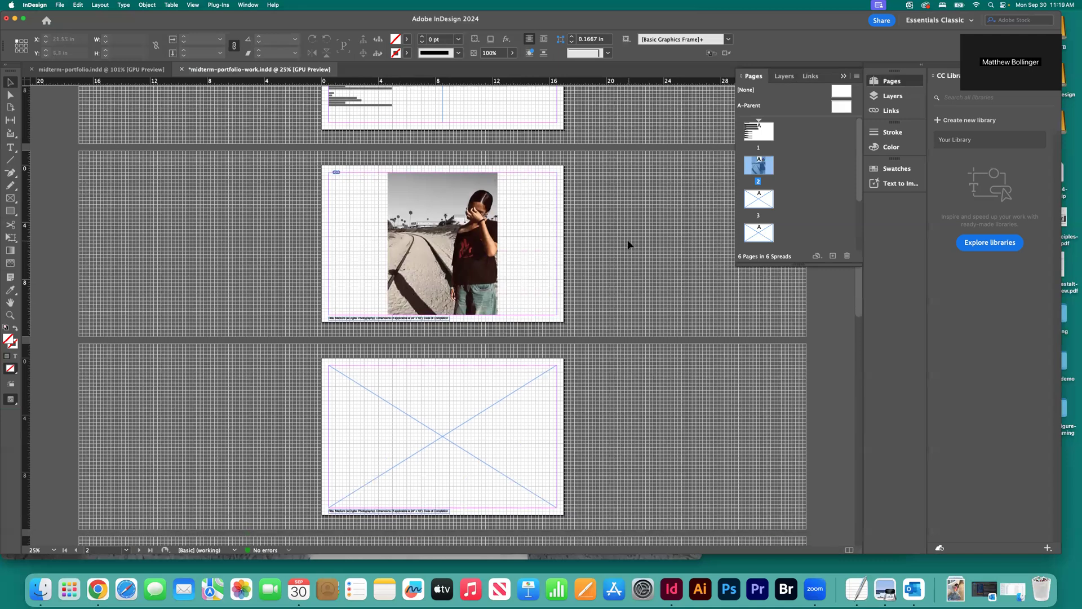
{"action": "left_click_drag", "start_coordinate": [635, 409], "coordinate": [551, 420]}
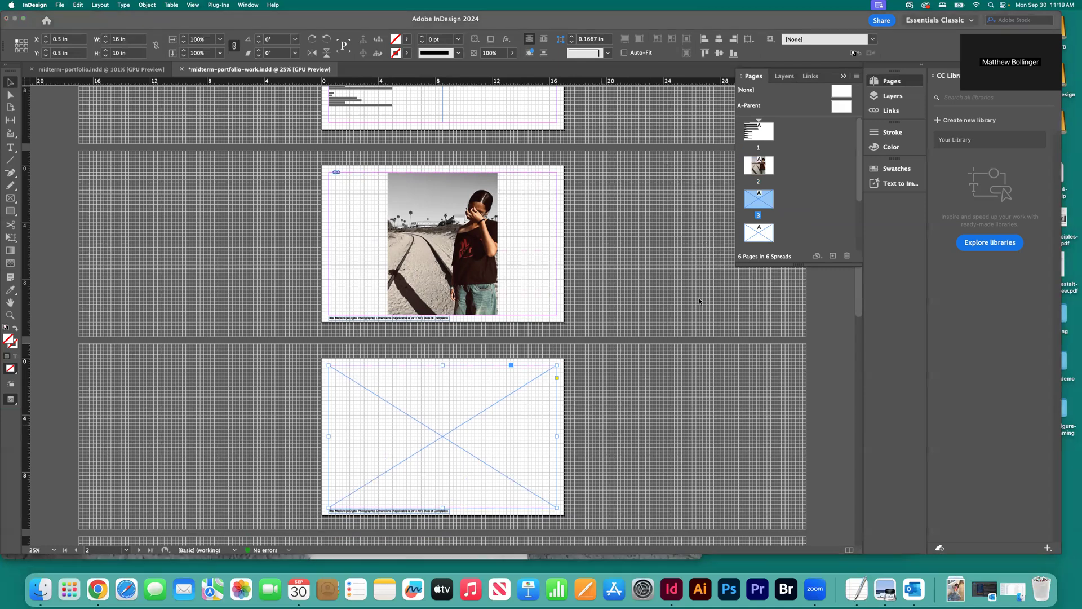
{"action": "key", "text": "super+alt+v"}
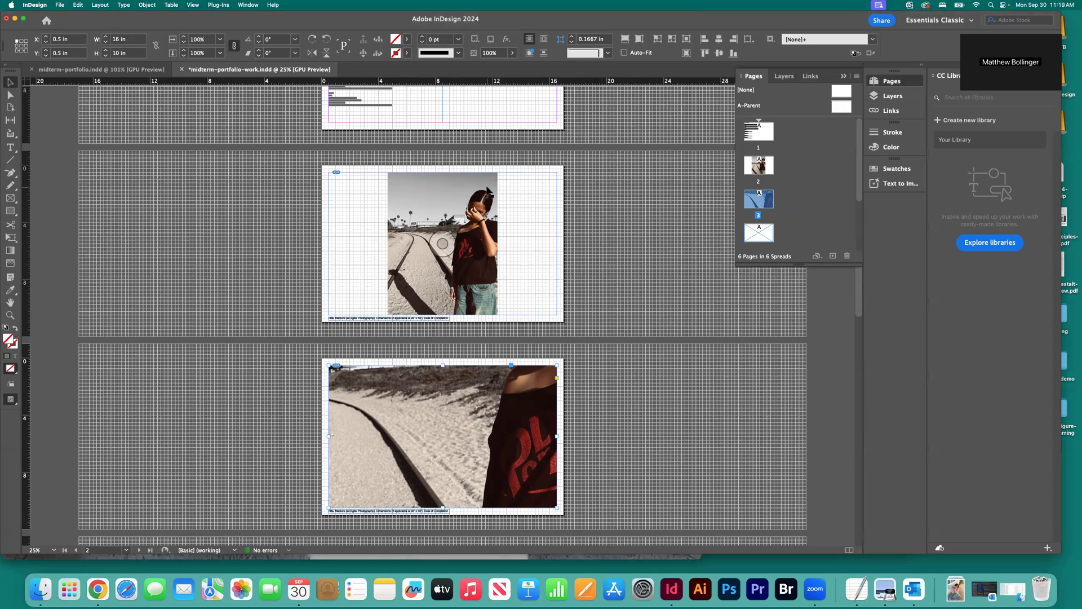
{"action": "left_click_drag", "start_coordinate": [627, 389], "coordinate": [496, 423]}
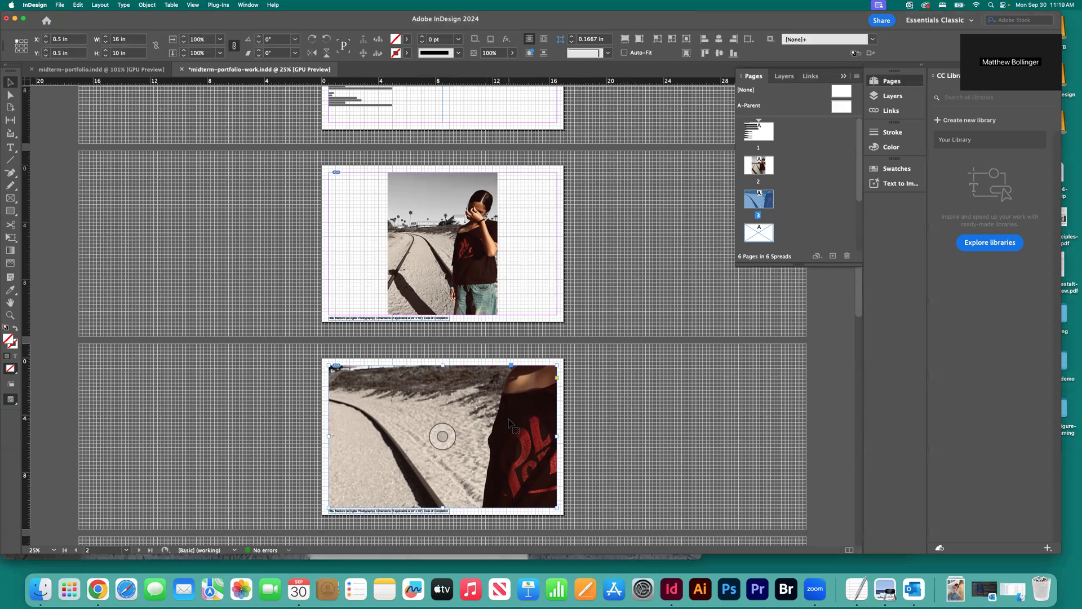
Step: Delete page 3's image frame and duplicate page 2's fitted photo frame into the same position on page 3
{"action": "key", "text": "Delete"}
{"action": "left_click", "coordinate": [422, 289]}
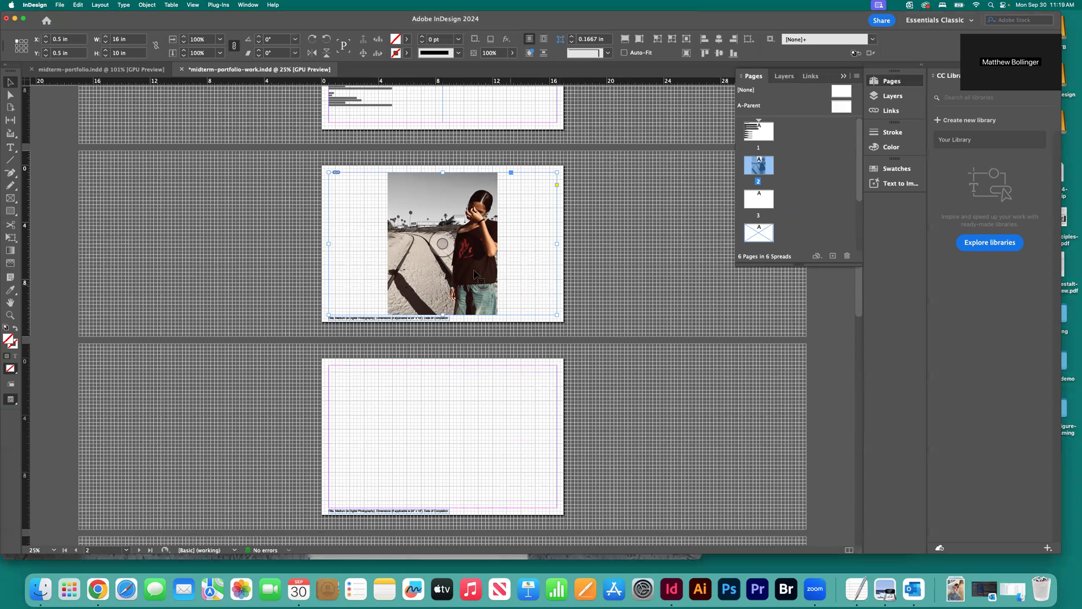
{"action": "left_click_drag", "start_coordinate": [408, 223], "coordinate": [398, 397]}
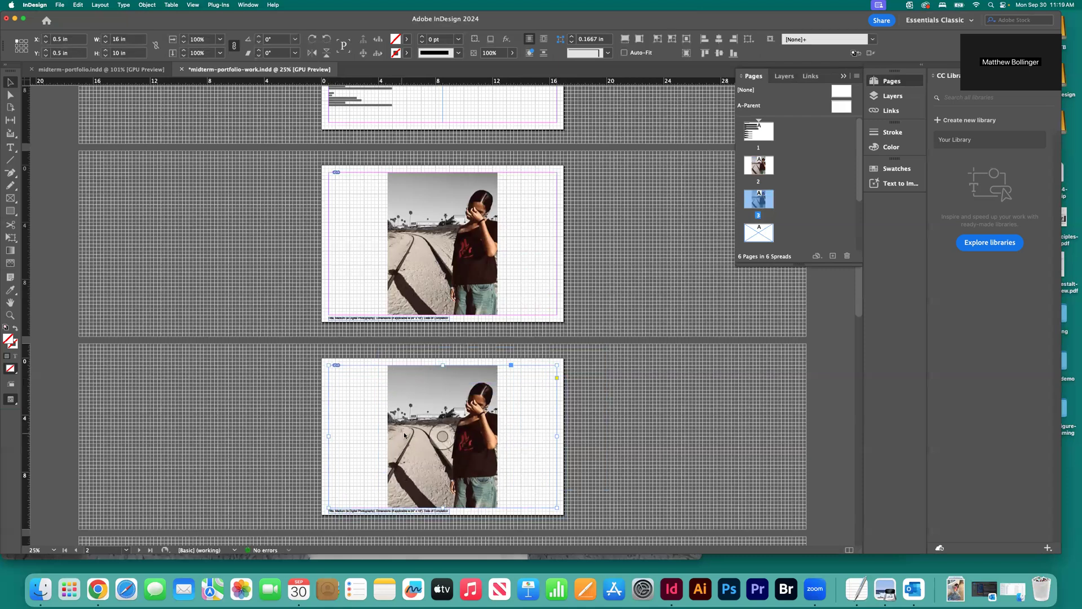
Step: Replace the duplicated photo on page 3 with IMG_4716-edit-final.psd
{"action": "key", "text": "super+d"}
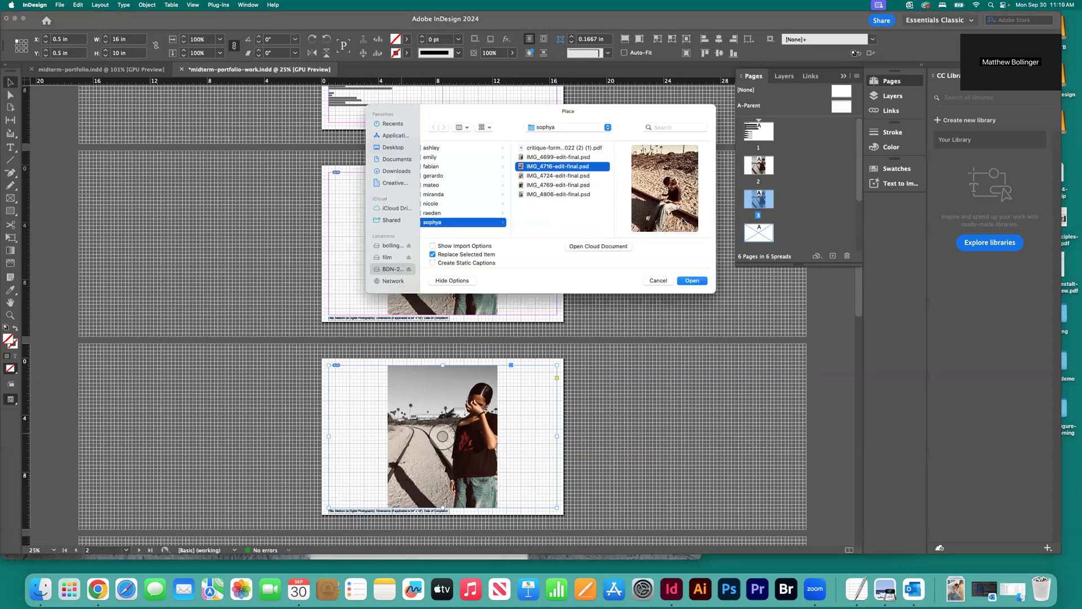
{"action": "left_click", "coordinate": [693, 281]}
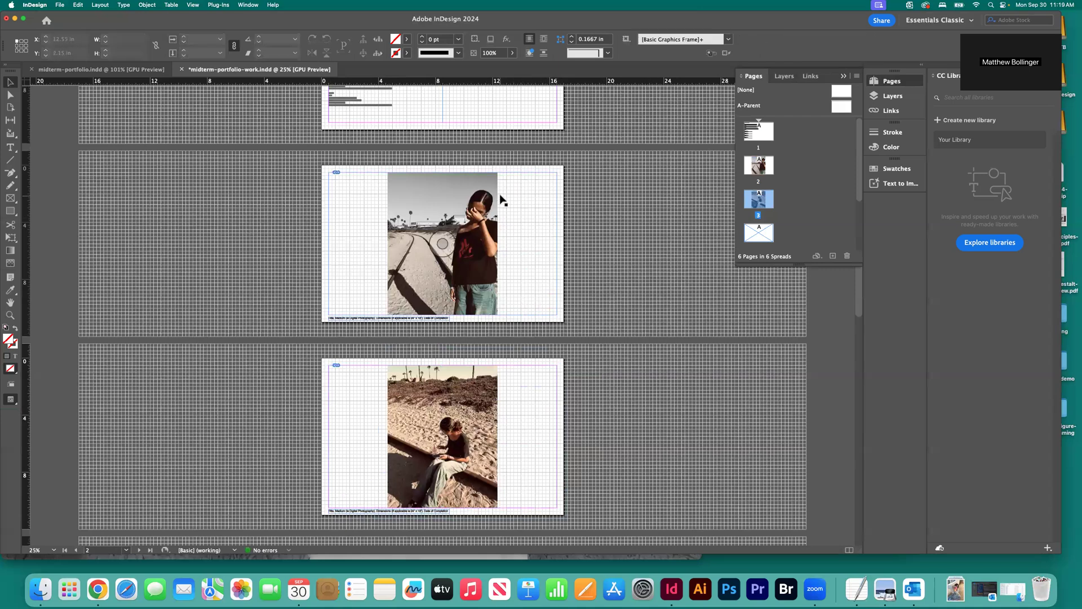
{"action": "left_click_drag", "start_coordinate": [648, 397], "coordinate": [528, 433]}
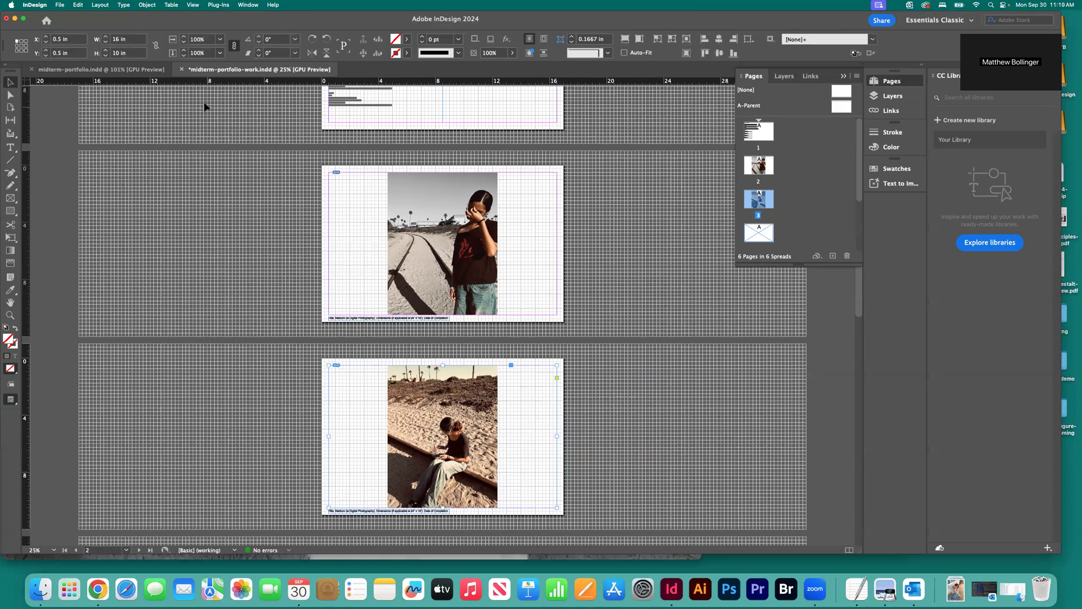
{"action": "left_click", "coordinate": [601, 418]}
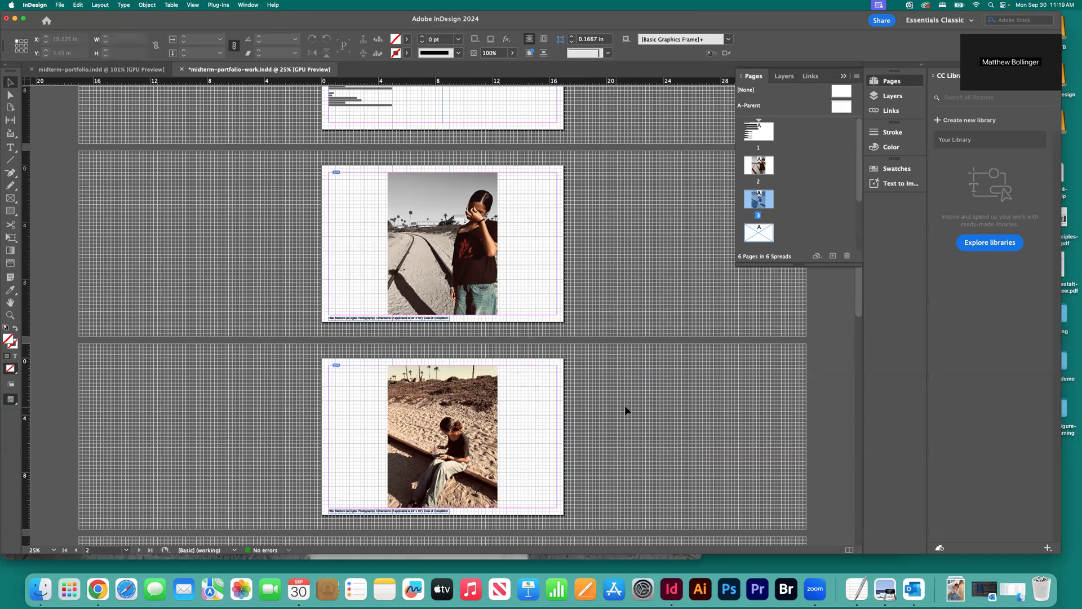
Step: Apply Fit Content Proportionally to page 3's image frame and check the photo up close
{"action": "left_click", "coordinate": [526, 430]}
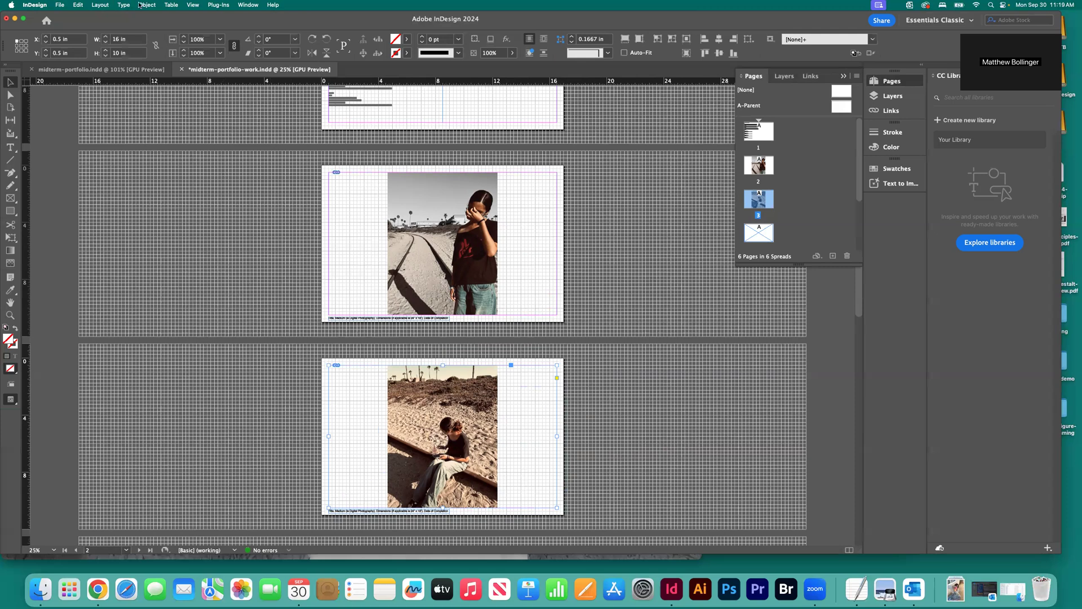
{"action": "left_click", "coordinate": [140, 5]}
{"action": "mouse_move", "coordinate": [184, 181]}
{"action": "left_click", "coordinate": [266, 190]}
{"action": "left_click", "coordinate": [651, 424]}
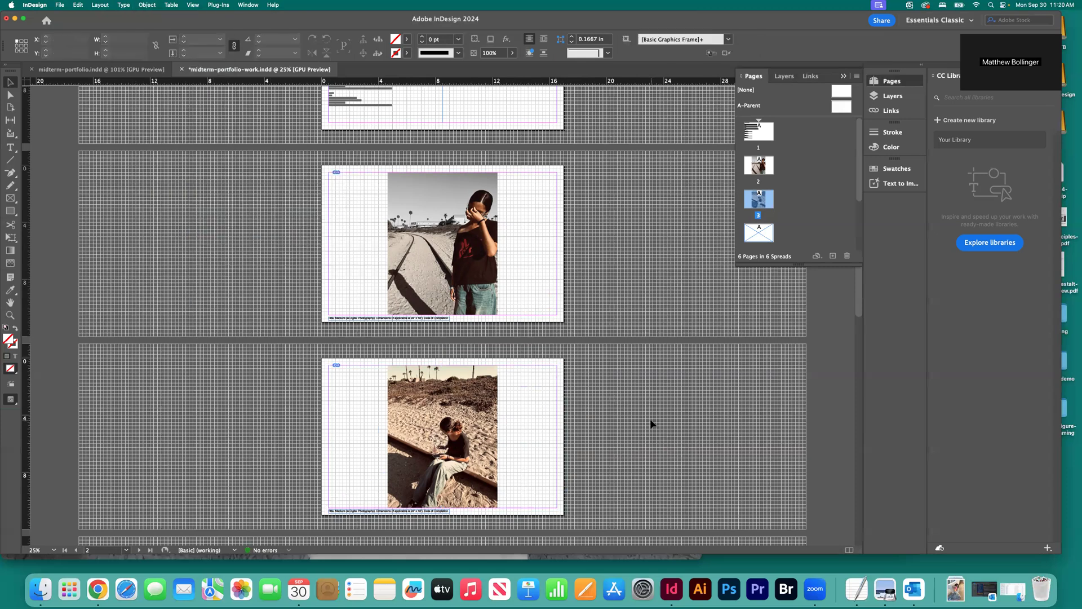
{"action": "key", "text": "super+equal"}
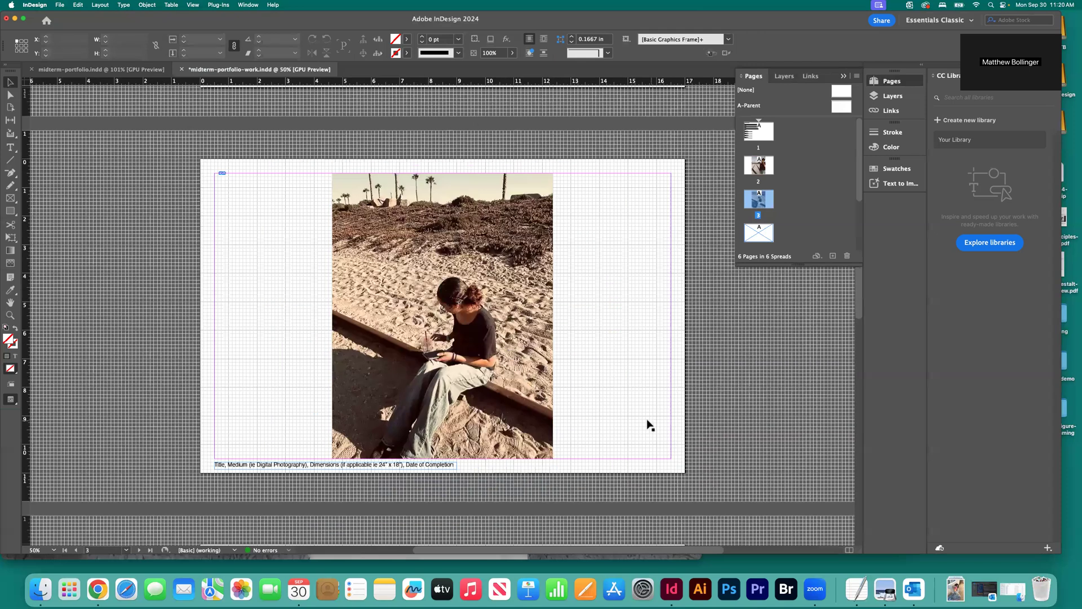
{"action": "key", "text": "super+minus"}
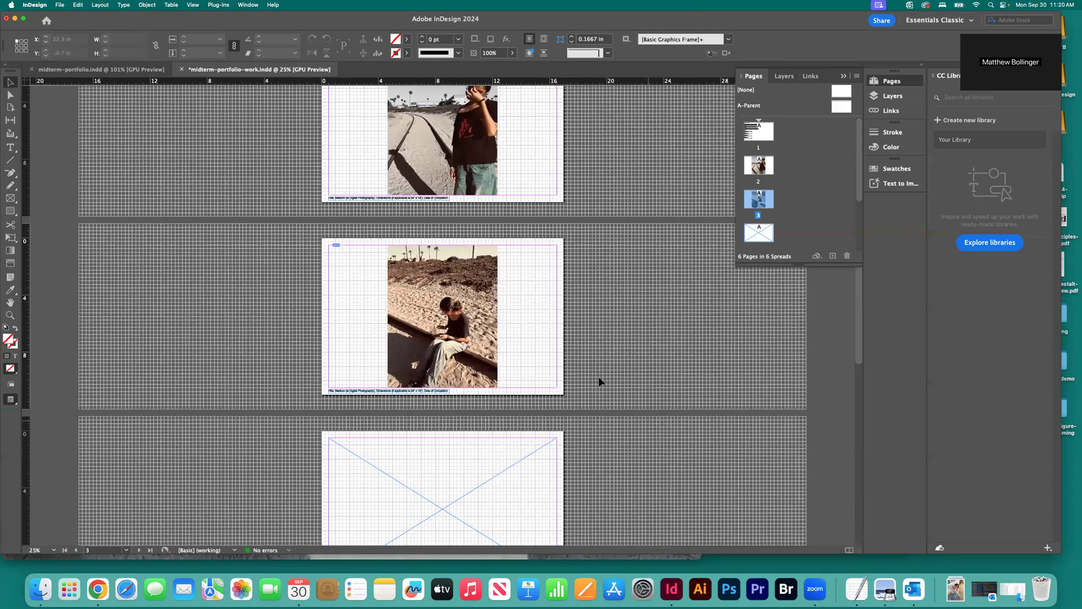
Step: Place IMG_4724-edit-final.psd into page 4's empty image frame and apply Fit Content Proportionally to it
{"action": "scroll", "coordinate": [603, 387], "scroll_direction": "down", "scroll_amount": 4}
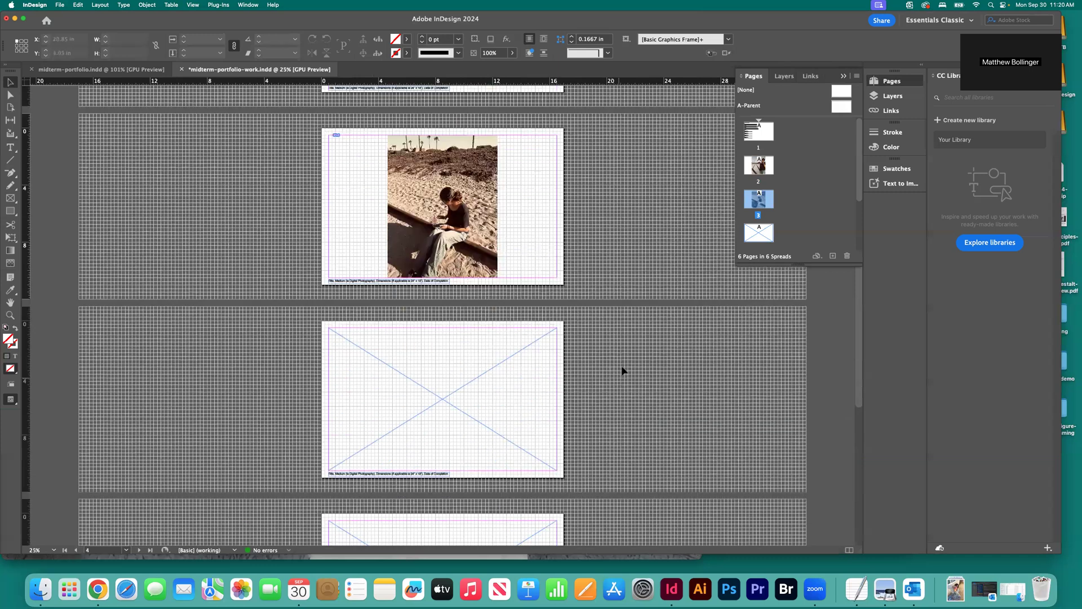
{"action": "left_click", "coordinate": [555, 410]}
{"action": "key", "text": "super+d"}
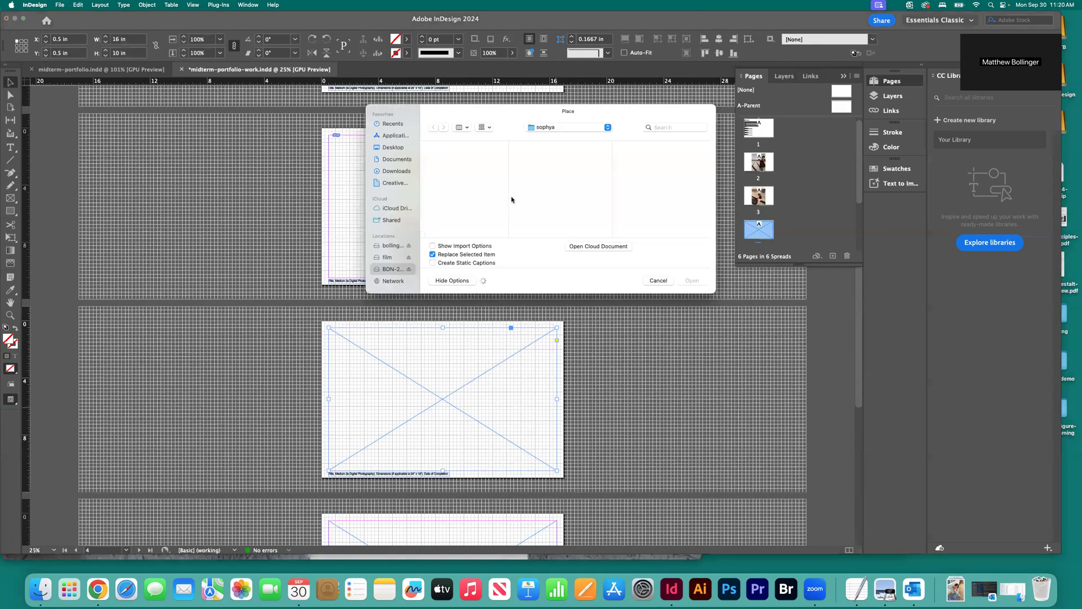
{"action": "left_click", "coordinate": [664, 176]}
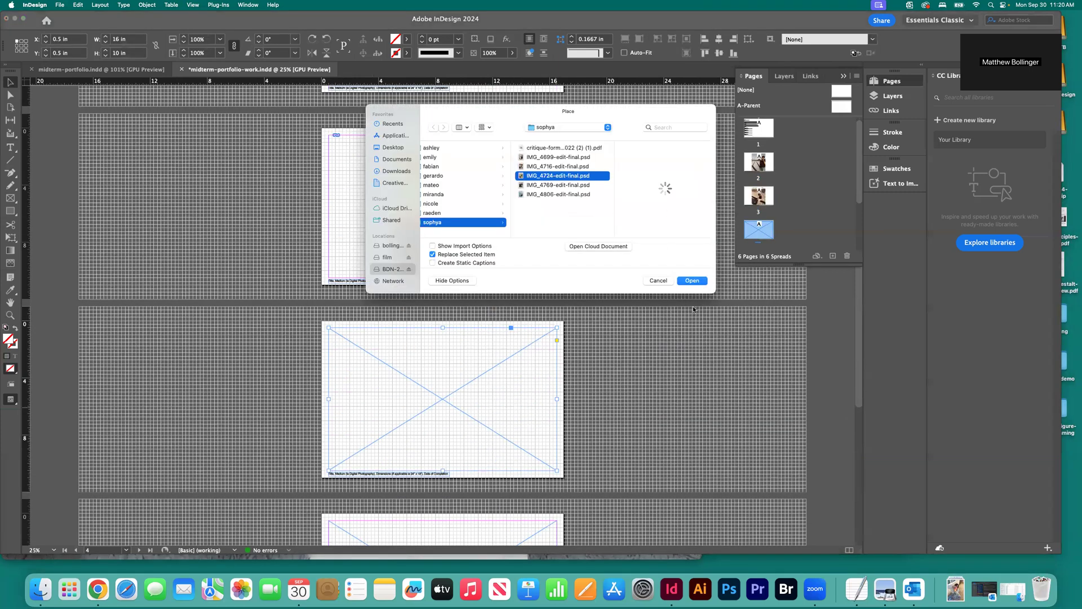
{"action": "left_click", "coordinate": [692, 280]}
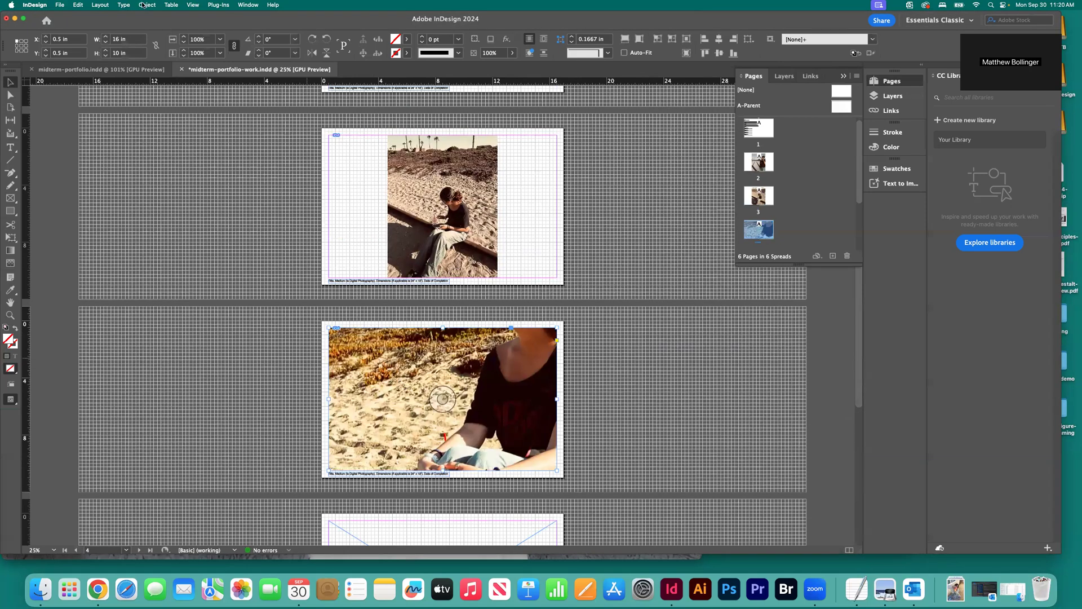
{"action": "left_click", "coordinate": [145, 5]}
{"action": "mouse_move", "coordinate": [161, 181]}
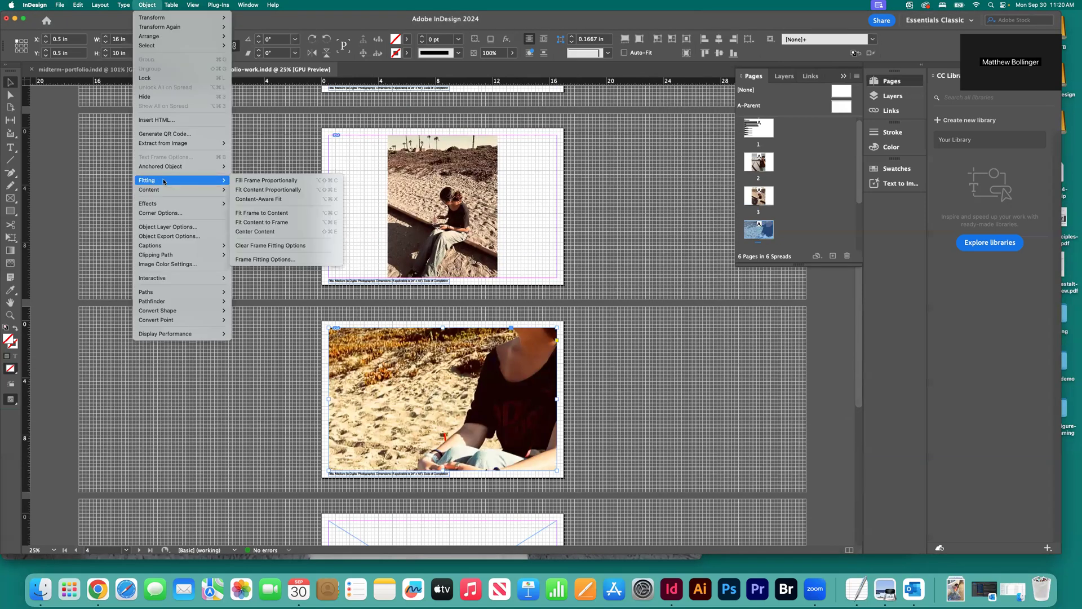
{"action": "left_click", "coordinate": [266, 190]}
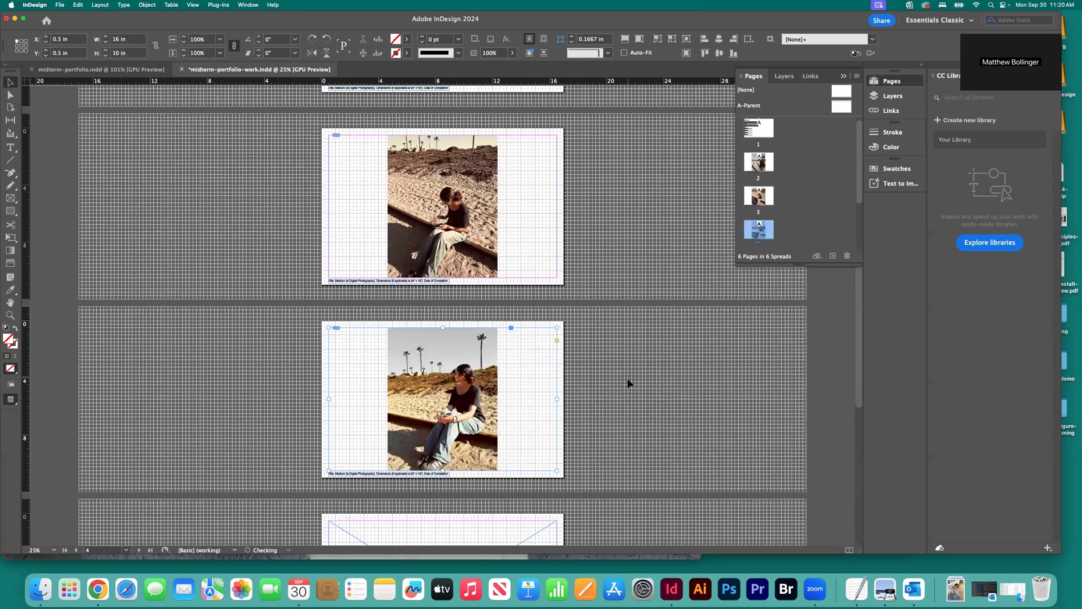
{"action": "left_click", "coordinate": [630, 384]}
Step: Look over the fitted photos on pages 3 and 4 and the remaining empty frames on the following pages
{"action": "scroll", "coordinate": [630, 384], "scroll_direction": "down", "scroll_amount": 2}
{"action": "scroll", "coordinate": [628, 384], "scroll_direction": "down", "scroll_amount": 2}
{"action": "scroll", "coordinate": [629, 383], "scroll_direction": "up", "scroll_amount": 5}
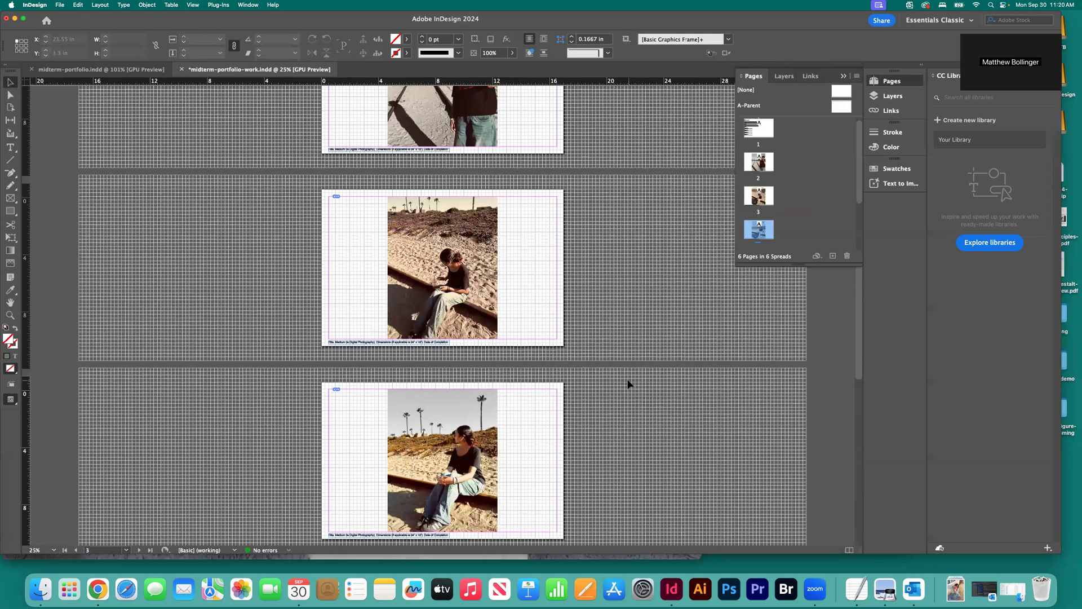
{"action": "scroll", "coordinate": [628, 384], "scroll_direction": "down", "scroll_amount": 2}
{"action": "scroll", "coordinate": [629, 384], "scroll_direction": "down", "scroll_amount": 8}
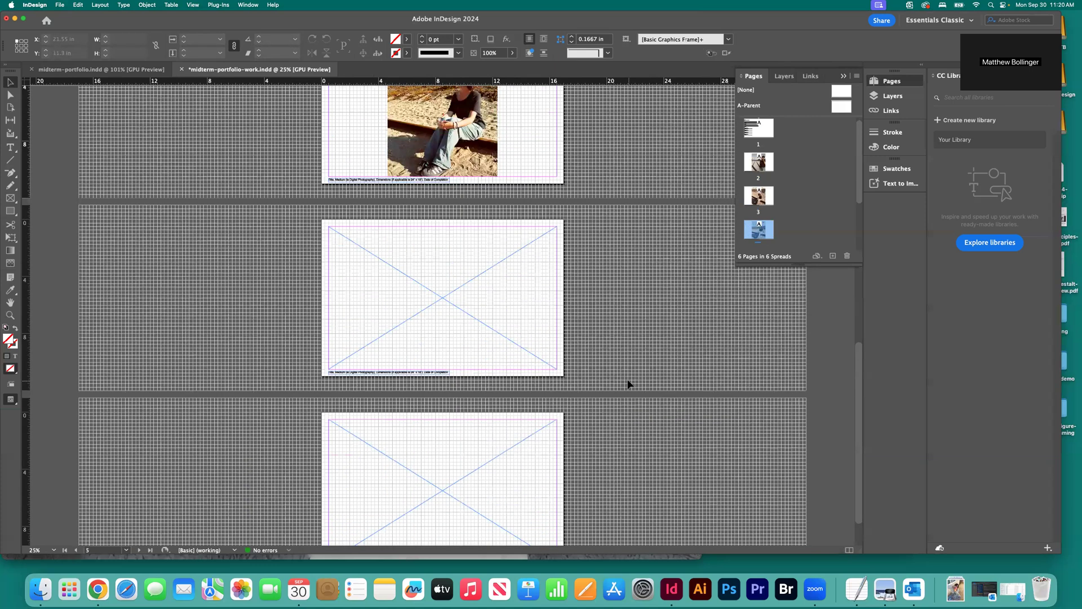
{"action": "scroll", "coordinate": [629, 384], "scroll_direction": "up", "scroll_amount": 3}
{"action": "scroll", "coordinate": [621, 384], "scroll_direction": "up", "scroll_amount": 4}
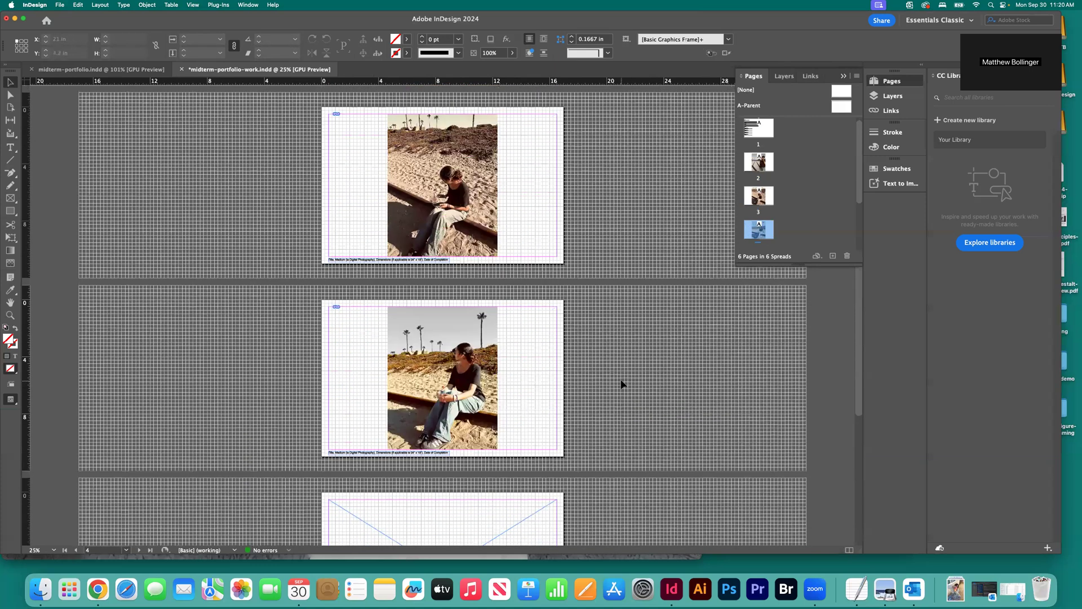
{"action": "scroll", "coordinate": [620, 382], "scroll_direction": "down", "scroll_amount": 5}
{"action": "scroll", "coordinate": [349, 354], "scroll_direction": "down", "scroll_amount": 1}
Step: Place IMG_4769-edit-final.psd into page 5's empty image frame and apply Fit Content Proportionally to it
{"action": "left_click", "coordinate": [370, 355]}
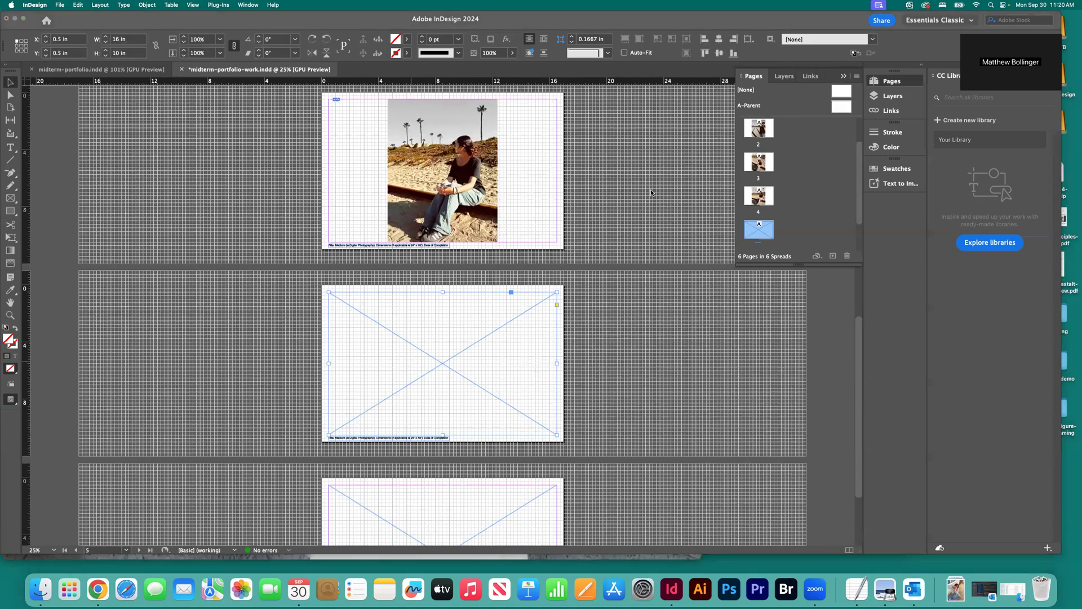
{"action": "key", "text": "super+d"}
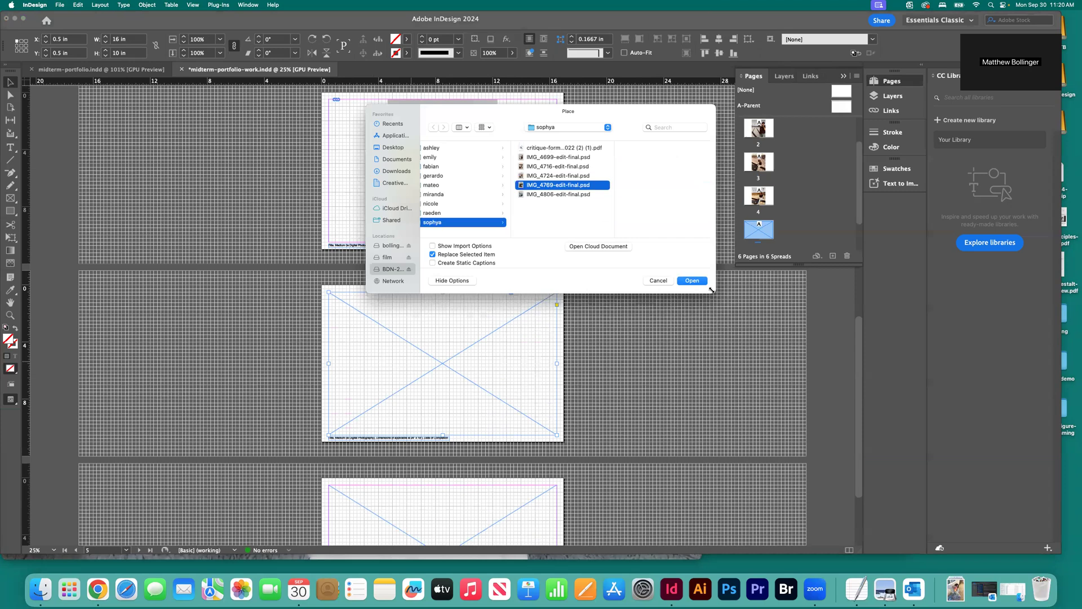
{"action": "key", "text": "Return"}
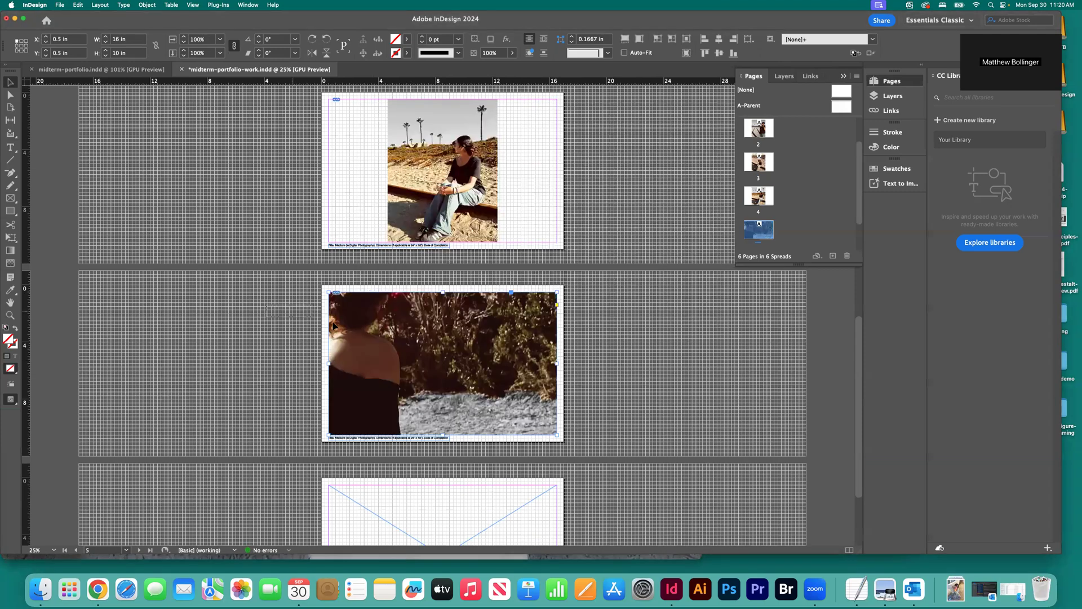
{"action": "left_click", "coordinate": [148, 6]}
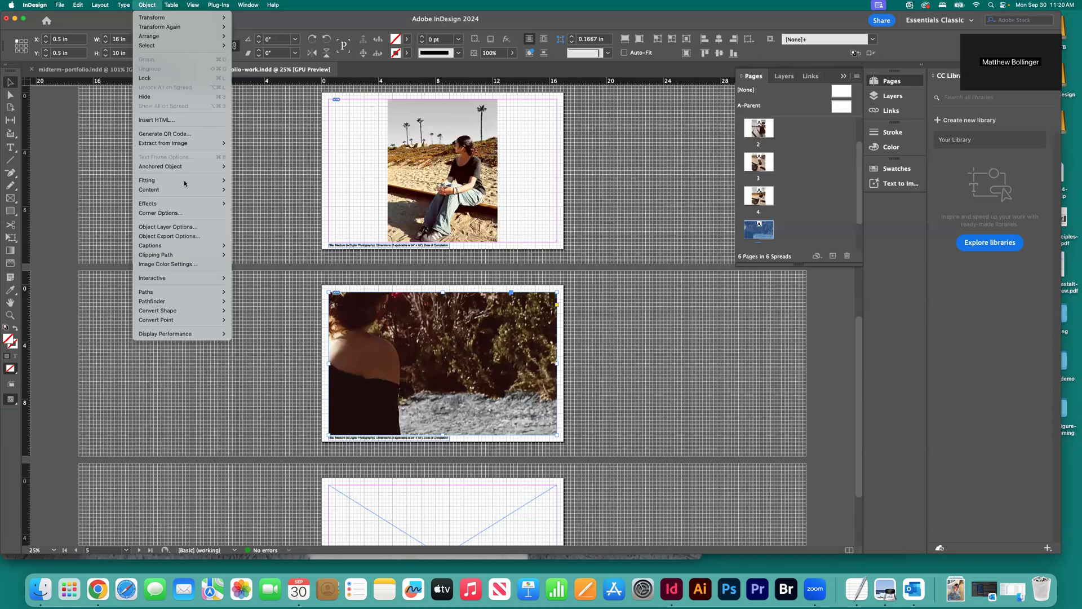
{"action": "mouse_move", "coordinate": [169, 180]}
{"action": "left_click", "coordinate": [285, 191]}
{"action": "left_click", "coordinate": [689, 352]}
Step: Place IMG_4806-edit-final.psd into page 6's empty image frame and apply Fit Content Proportionally to it
{"action": "scroll", "coordinate": [682, 355], "scroll_direction": "down", "scroll_amount": 2}
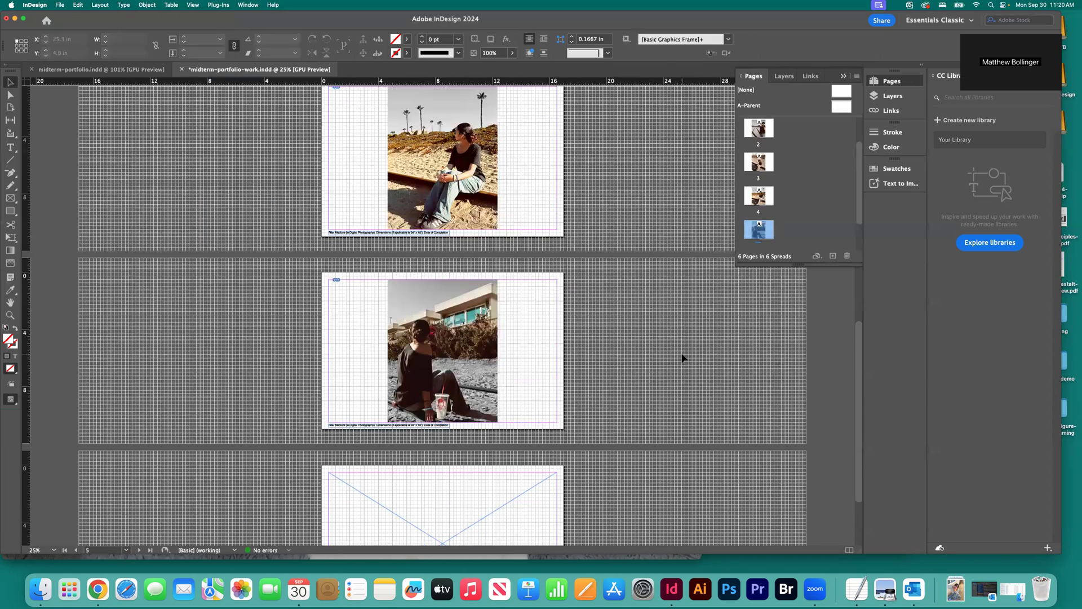
{"action": "scroll", "coordinate": [682, 355], "scroll_direction": "down", "scroll_amount": 2}
{"action": "left_click", "coordinate": [539, 442]}
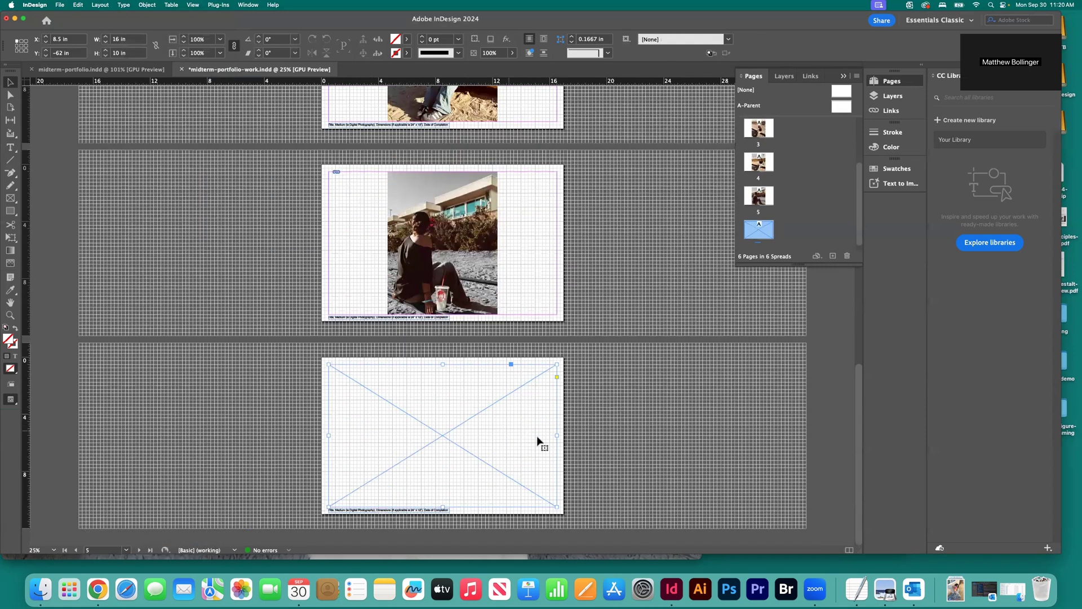
{"action": "key", "text": "super+d"}
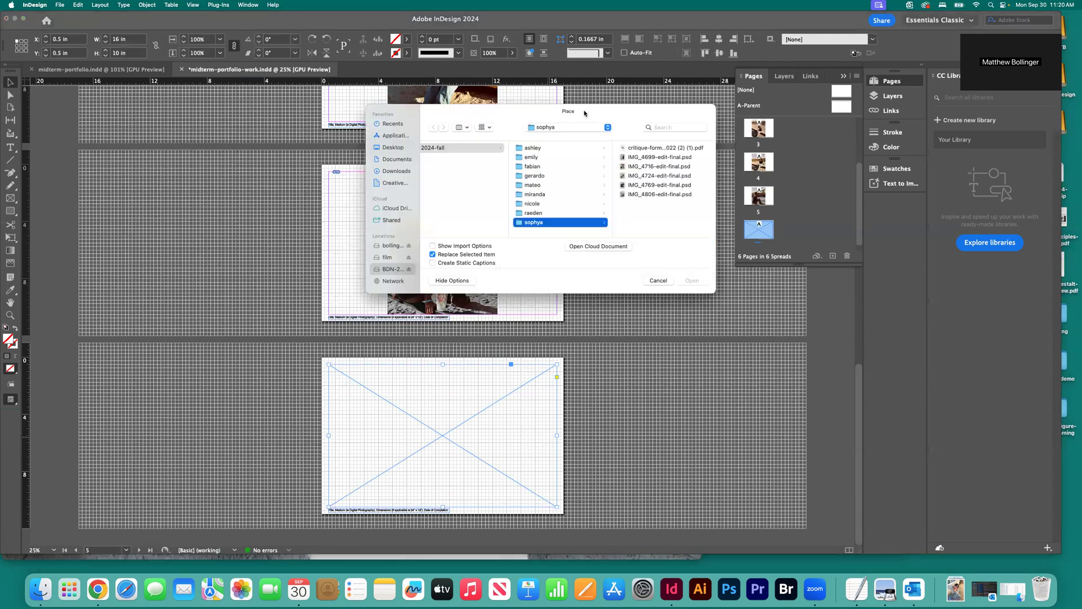
{"action": "left_click", "coordinate": [665, 195]}
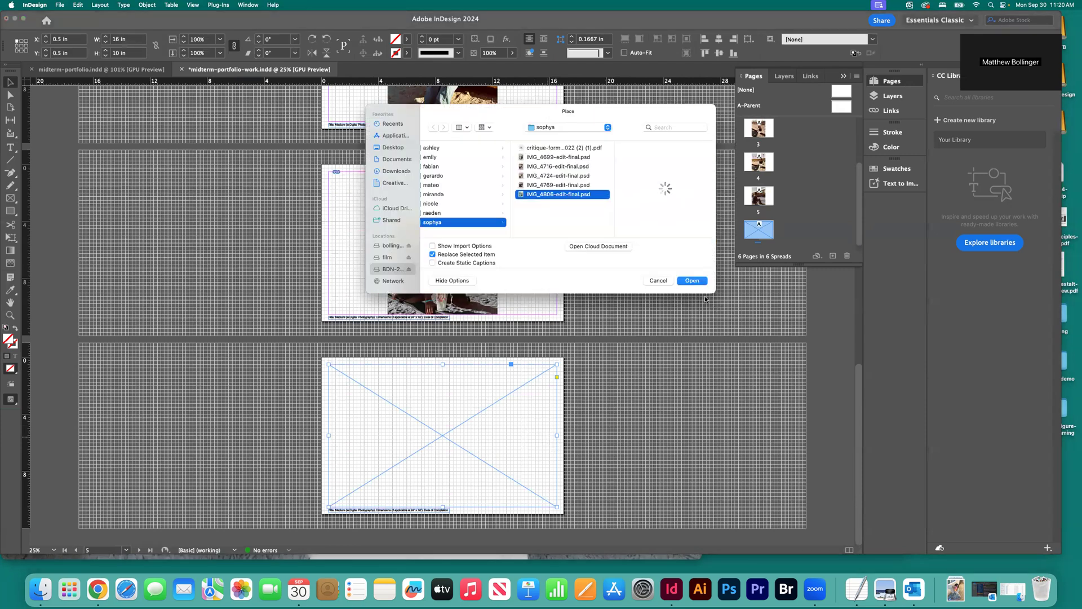
{"action": "left_click", "coordinate": [691, 280]}
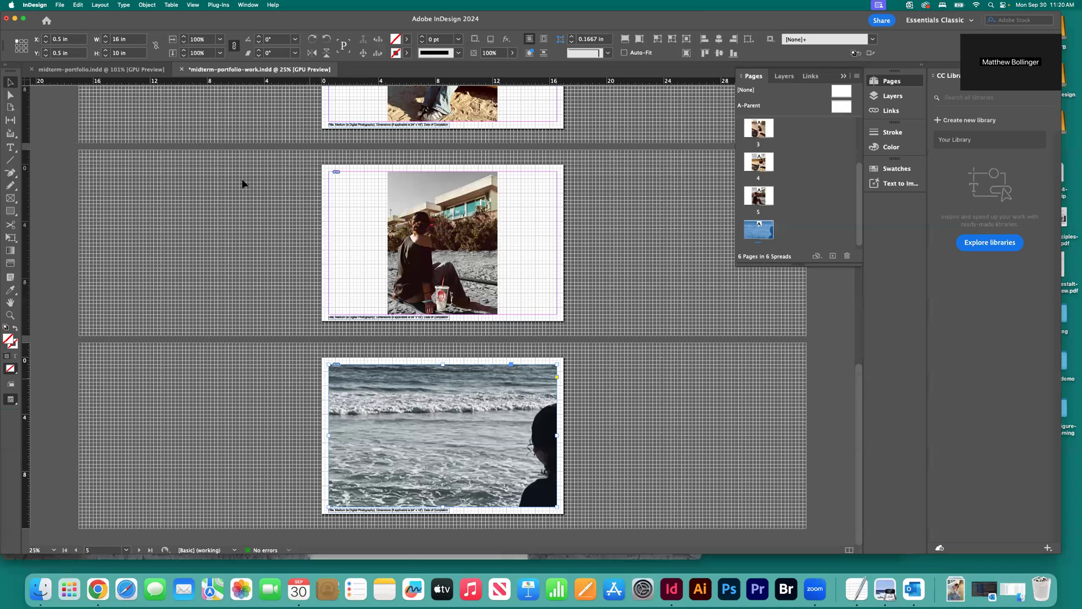
{"action": "left_click", "coordinate": [146, 5]}
{"action": "mouse_move", "coordinate": [186, 180]}
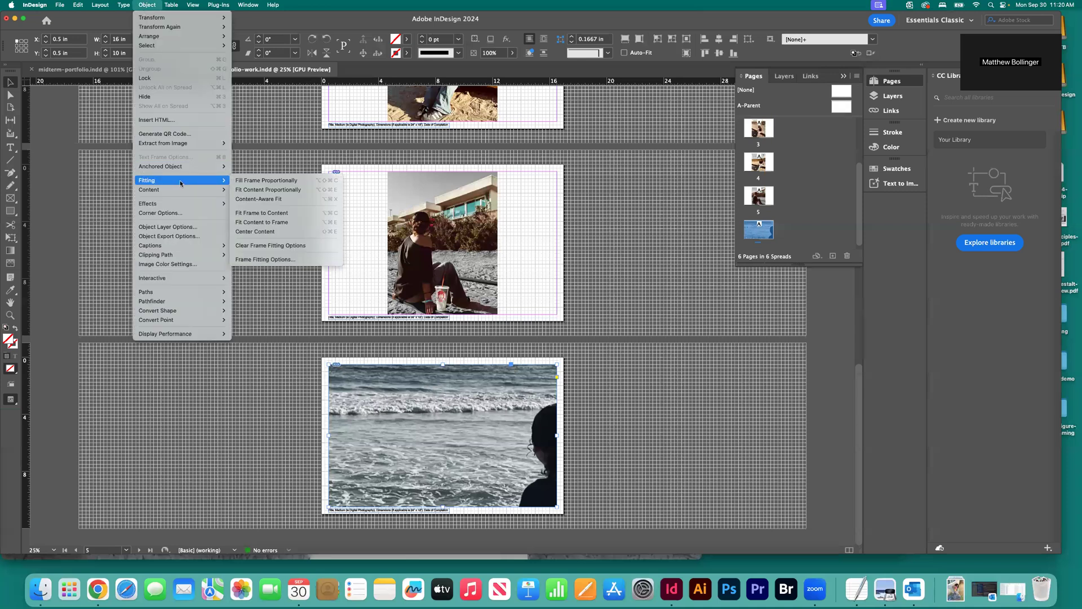
{"action": "left_click", "coordinate": [268, 190]}
{"action": "left_click", "coordinate": [630, 376]}
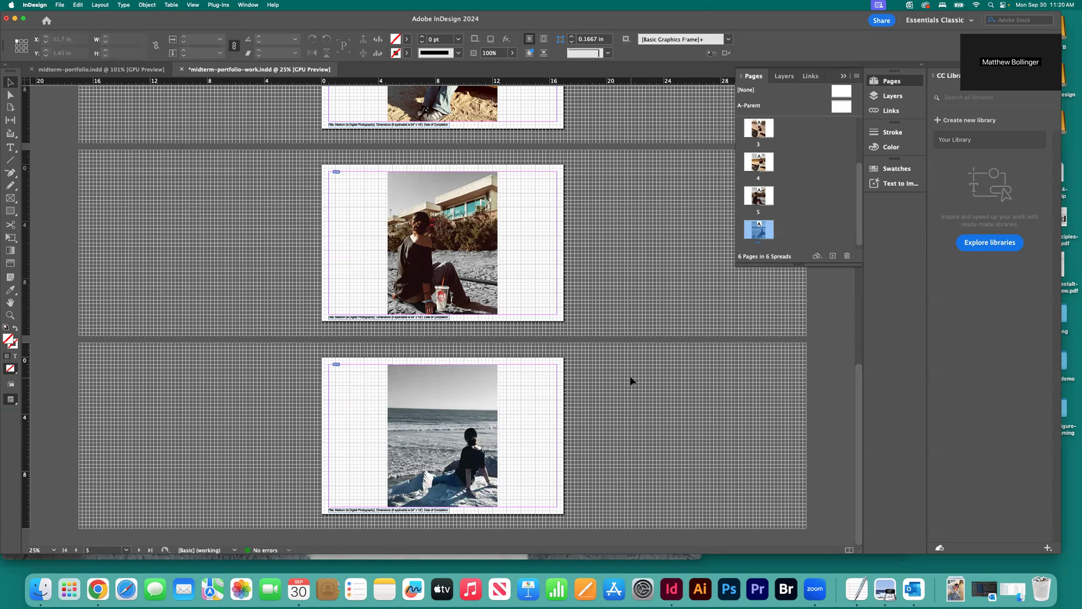
Step: Review the placed photos and examine the full placeholder caption line beneath page 5's photo
{"action": "scroll", "coordinate": [630, 377], "scroll_direction": "up", "scroll_amount": 2}
{"action": "scroll", "coordinate": [631, 377], "scroll_direction": "up", "scroll_amount": 5}
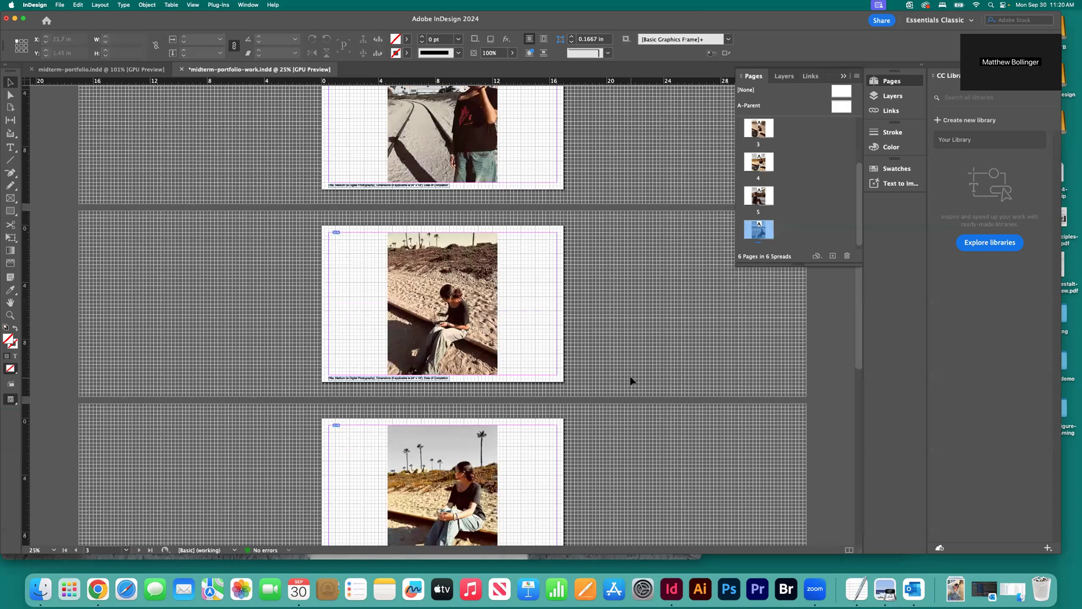
{"action": "key", "text": "super+equal"}
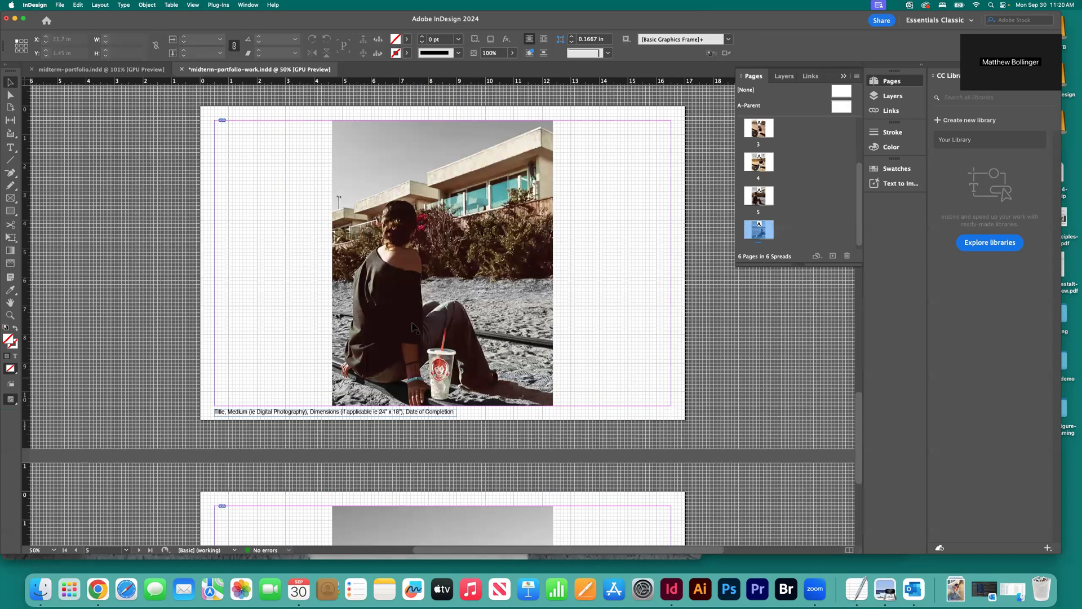
{"action": "key", "text": "super+equal"}
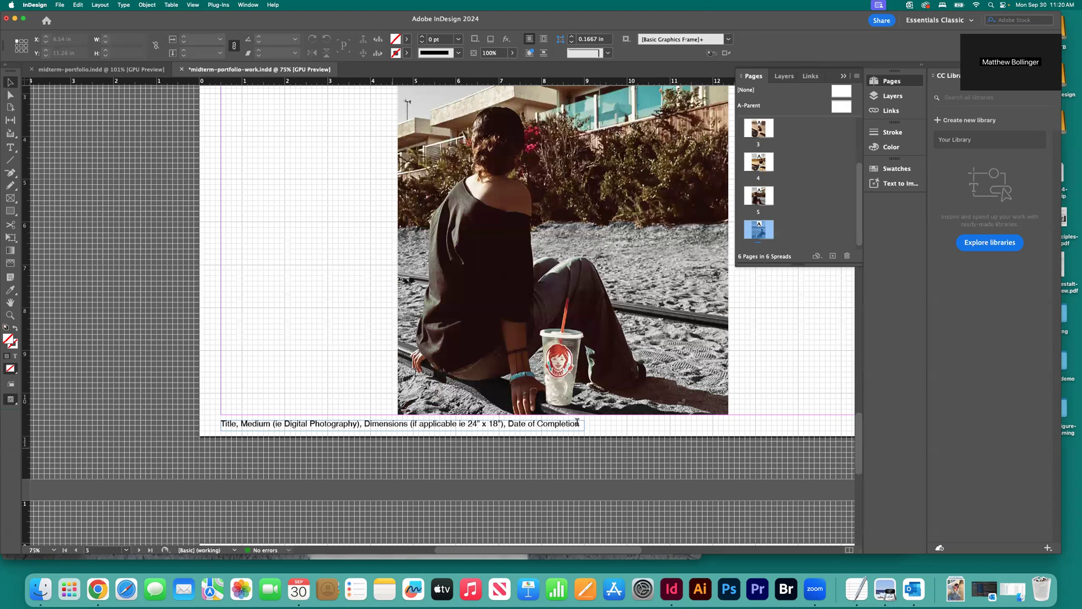
{"action": "triple_click", "coordinate": [234, 424]}
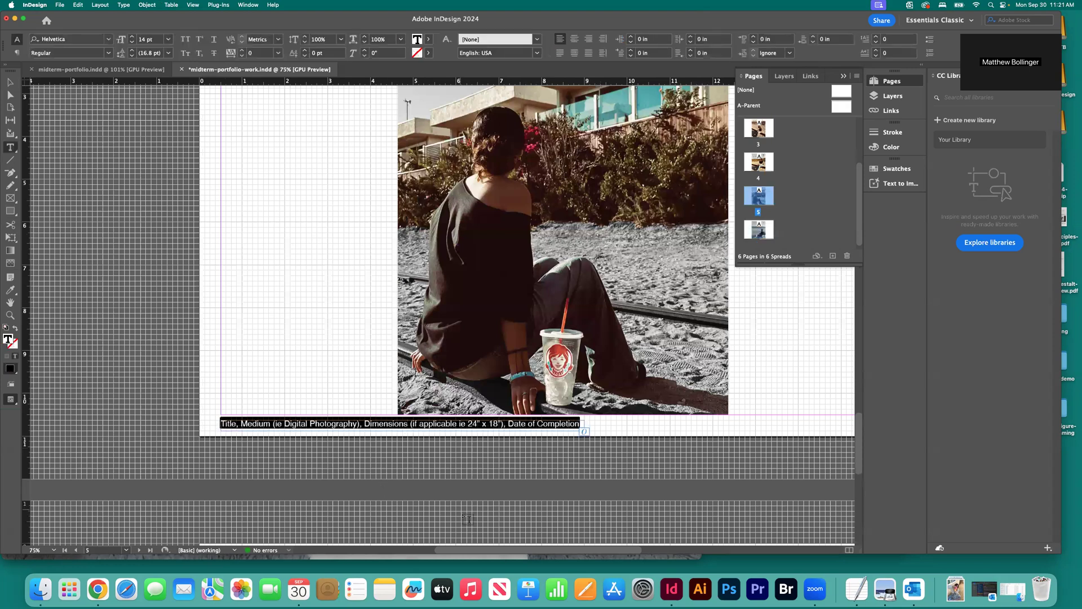
{"action": "key", "text": "Escape"}
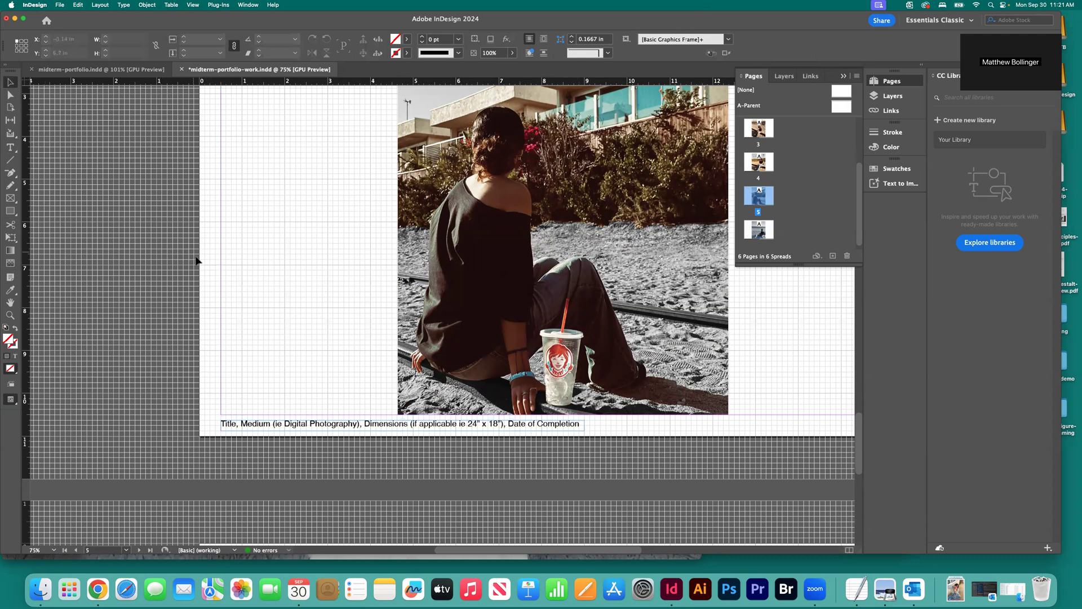
Step: Try widening page 5's caption frame to 16 in across the margins and centring its text beneath the photo
{"action": "scroll", "coordinate": [438, 397], "scroll_direction": "left", "scroll_amount": 1}
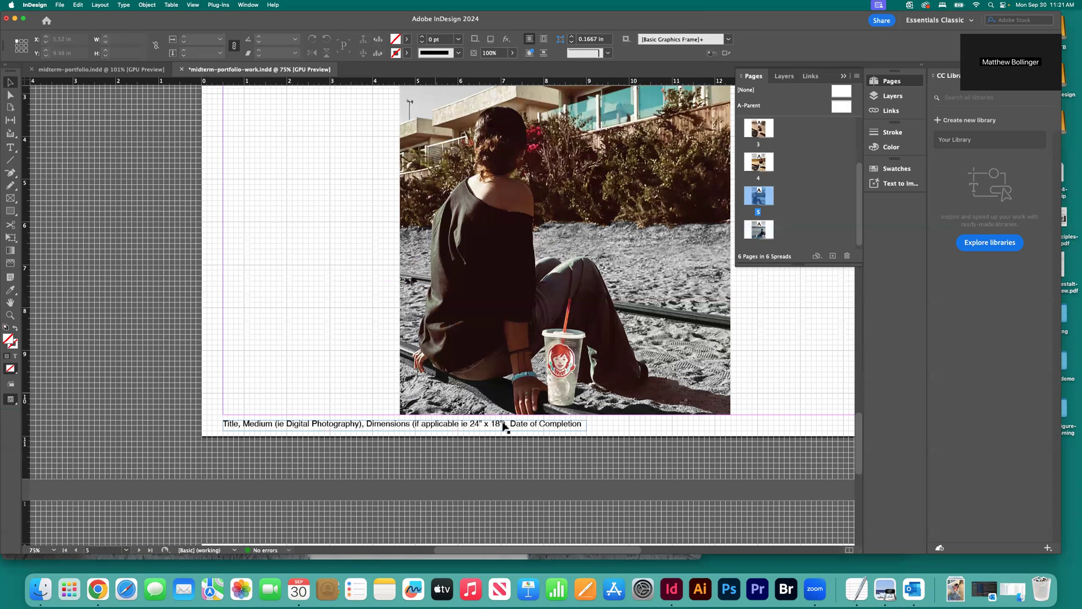
{"action": "left_click_drag", "start_coordinate": [508, 427], "coordinate": [830, 431]}
{"action": "key", "text": "super+minus"}
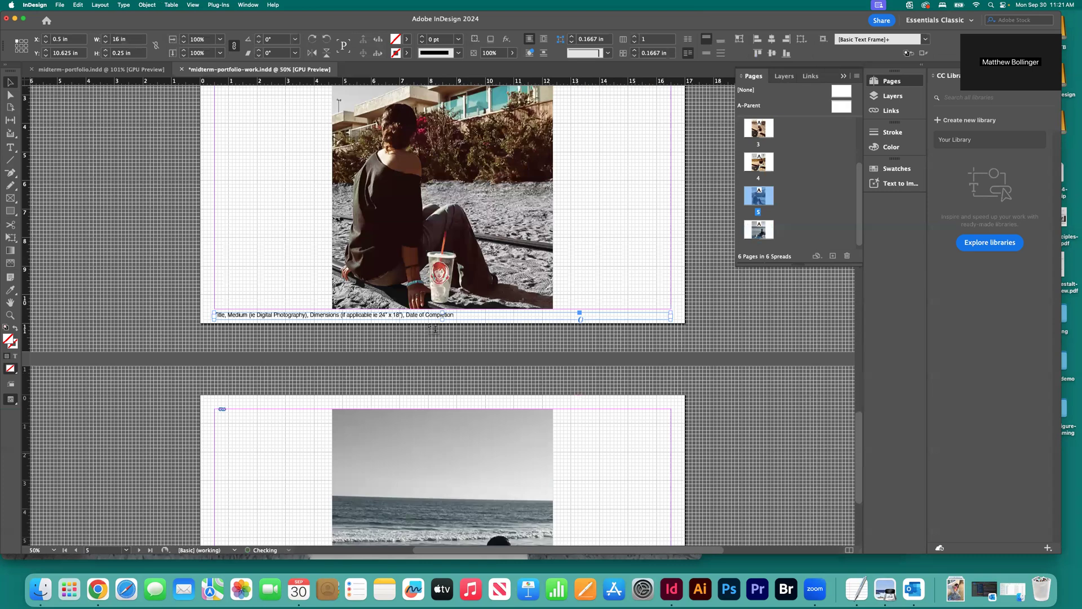
{"action": "key", "text": "t"}
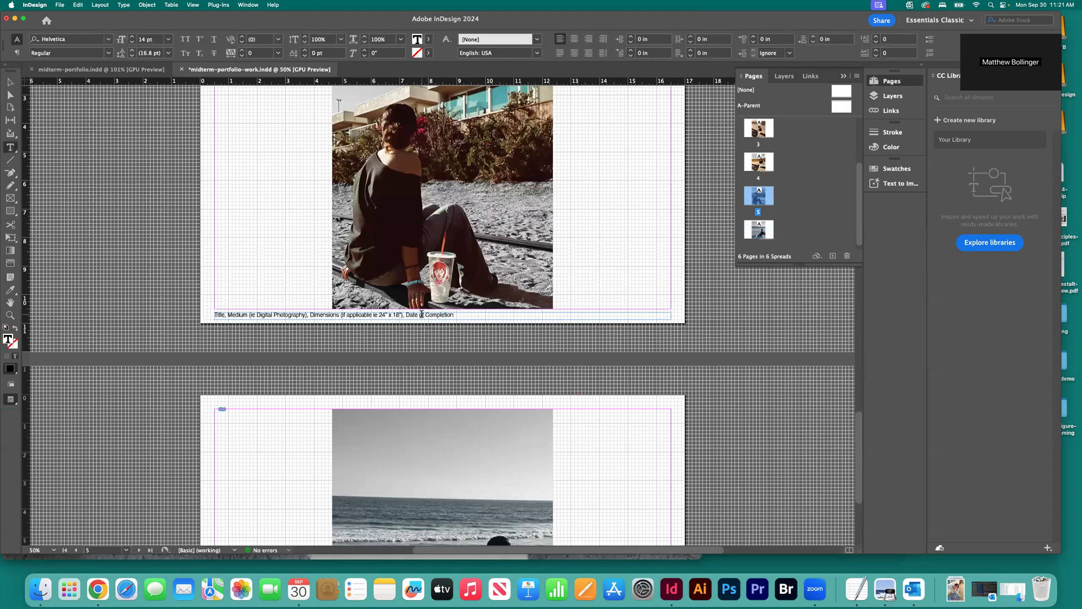
{"action": "triple_click", "coordinate": [422, 314]}
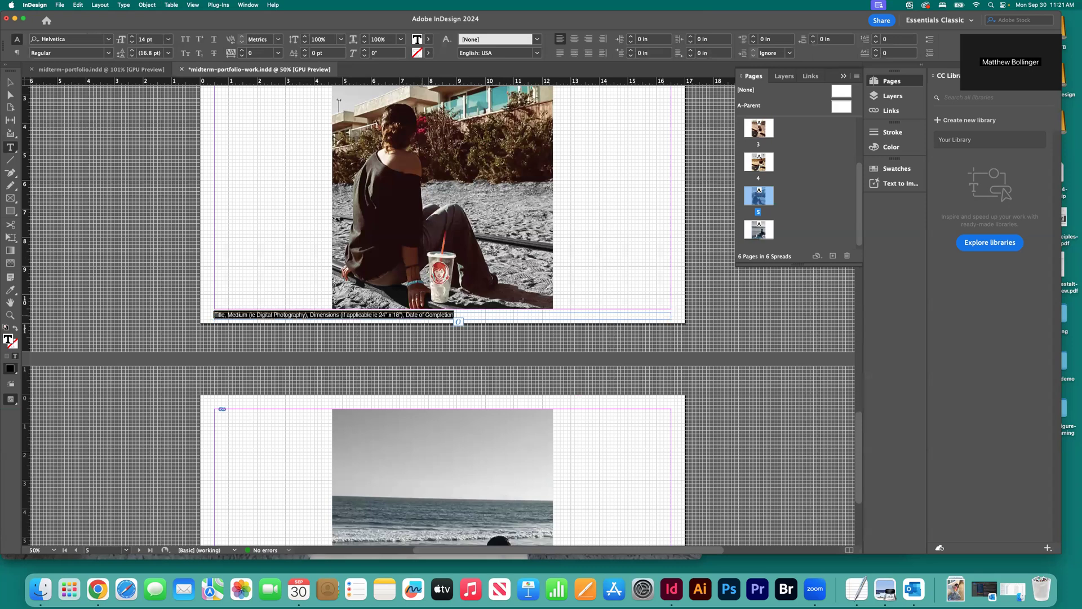
{"action": "left_click", "coordinate": [574, 39]}
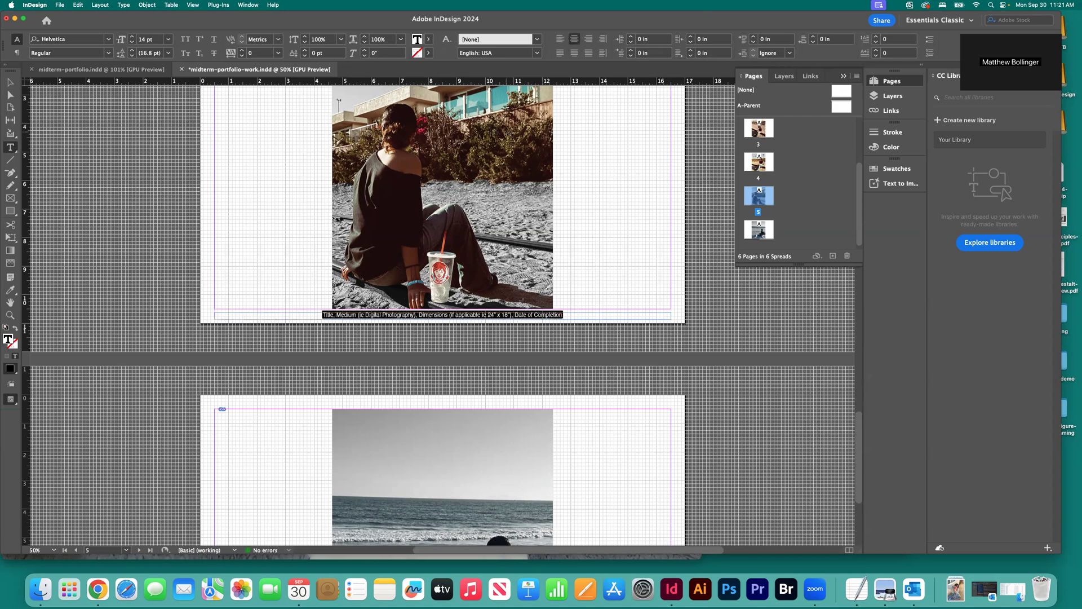
{"action": "left_click", "coordinate": [11, 82]}
{"action": "scroll", "coordinate": [490, 269], "scroll_direction": "up", "scroll_amount": 3}
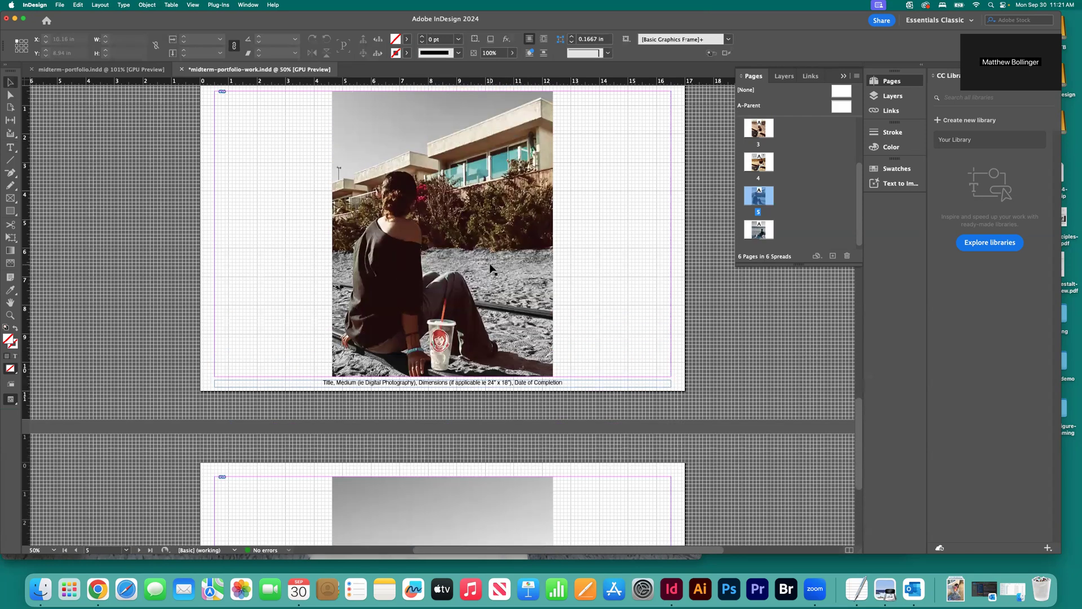
Step: Undo the centring and widening of page 5's caption frame and deselect it
{"action": "key", "text": "super+z"}
{"action": "key", "text": "super+z"}
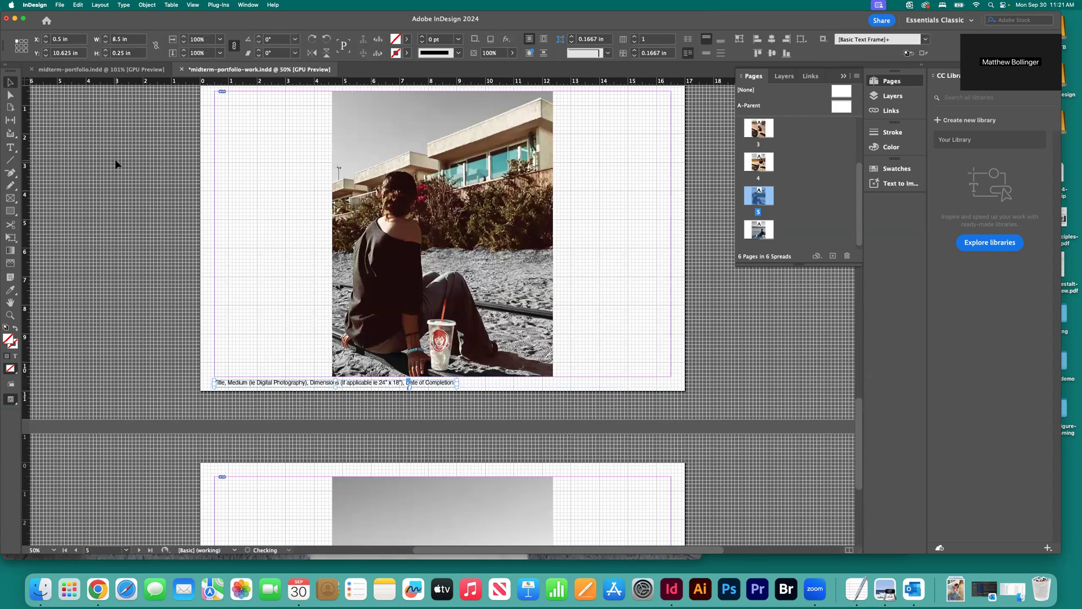
{"action": "left_click", "coordinate": [87, 135]}
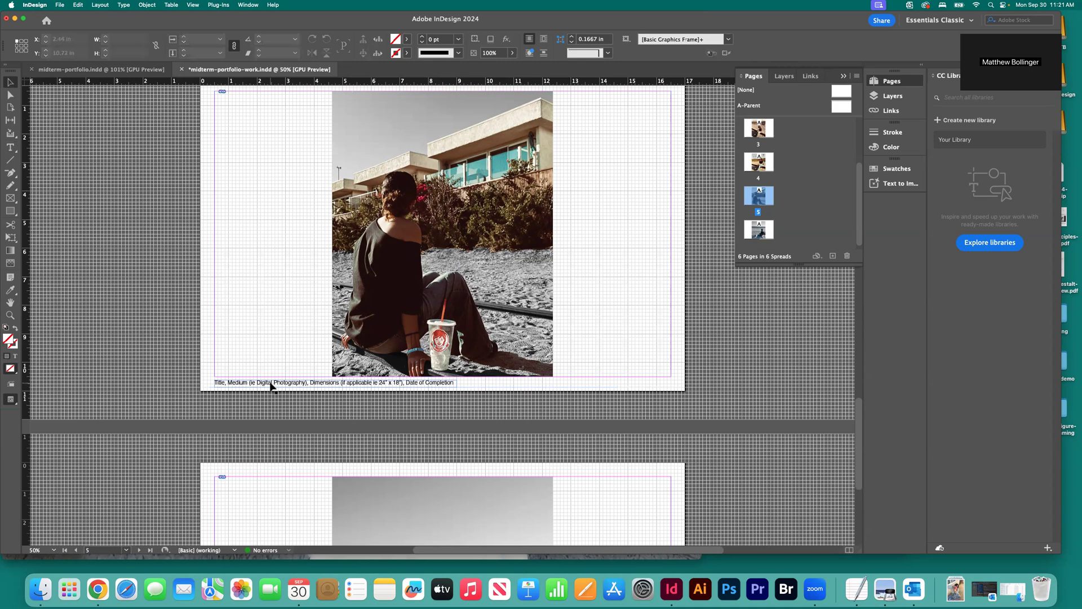
Step: Review the photos and captions on pages 5 and 6 and look over the whole document from its first page
{"action": "scroll", "coordinate": [271, 386], "scroll_direction": "up", "scroll_amount": 1}
{"action": "scroll", "coordinate": [270, 386], "scroll_direction": "up", "scroll_amount": 2}
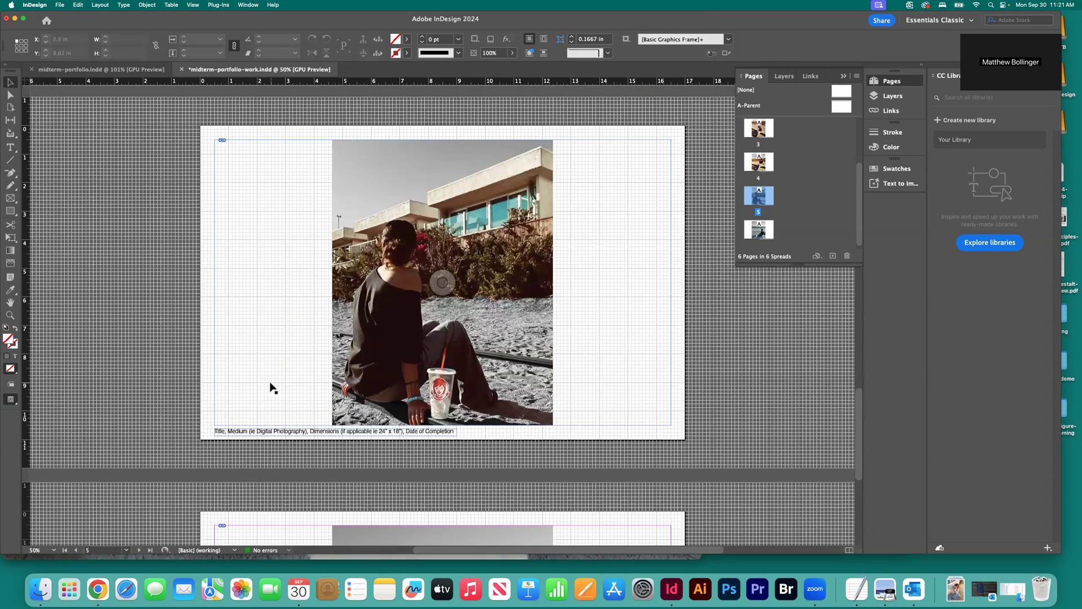
{"action": "scroll", "coordinate": [271, 386], "scroll_direction": "down", "scroll_amount": 3}
{"action": "scroll", "coordinate": [449, 346], "scroll_direction": "down", "scroll_amount": 6}
{"action": "scroll", "coordinate": [451, 345], "scroll_direction": "down", "scroll_amount": 4}
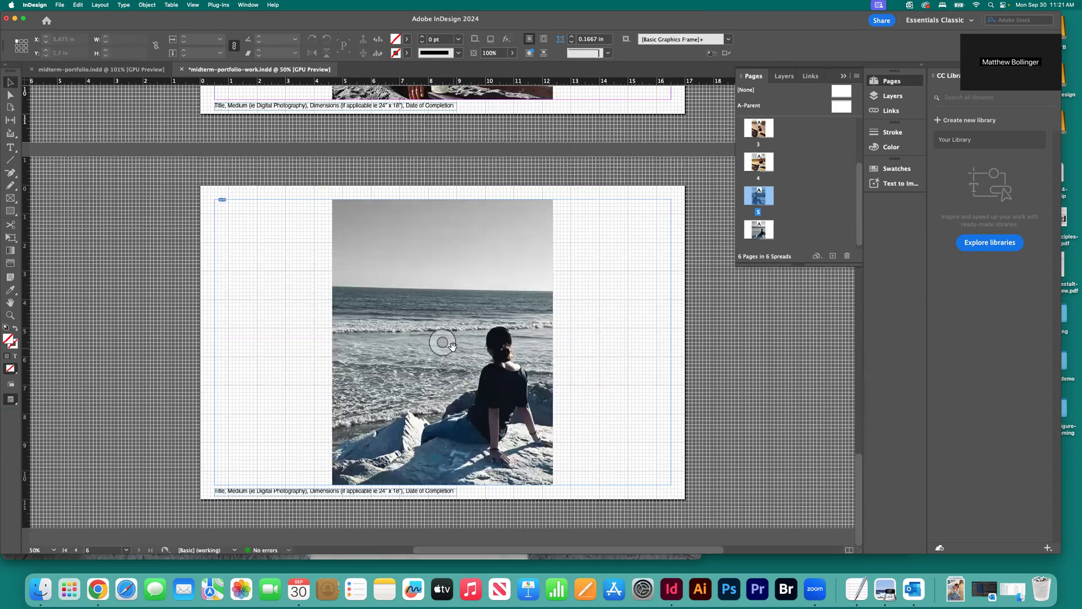
{"action": "left_click", "coordinate": [165, 249]}
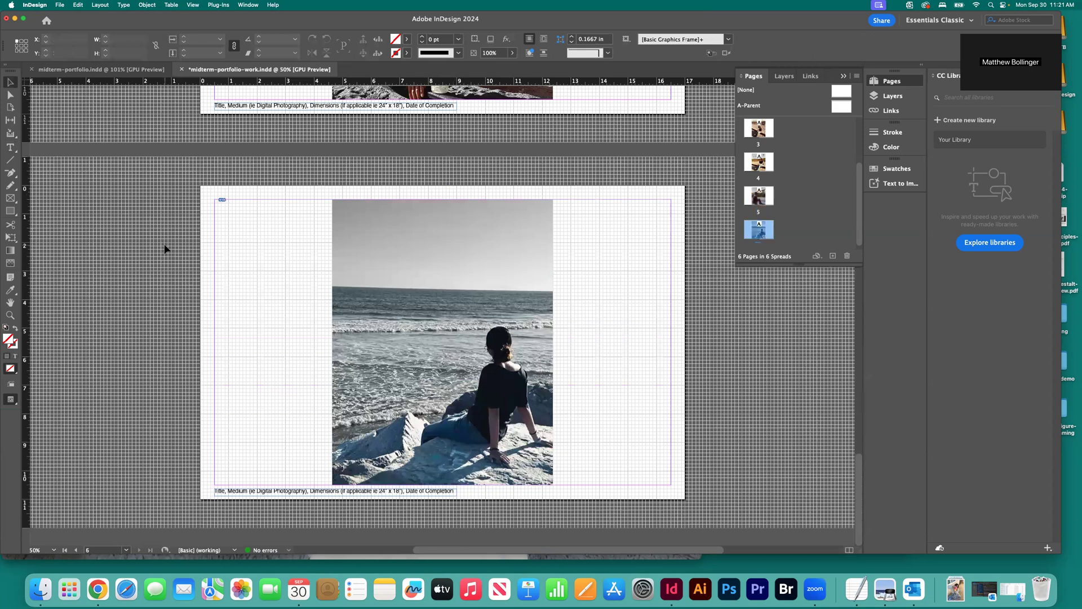
{"action": "key", "text": "super+0"}
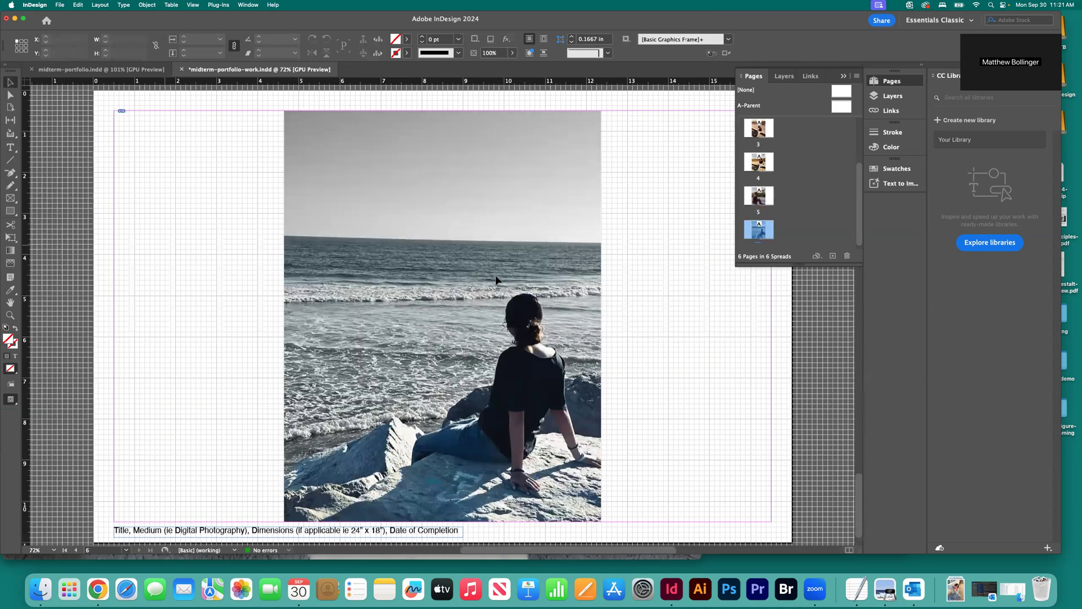
{"action": "key", "text": "alt+shift+super+0"}
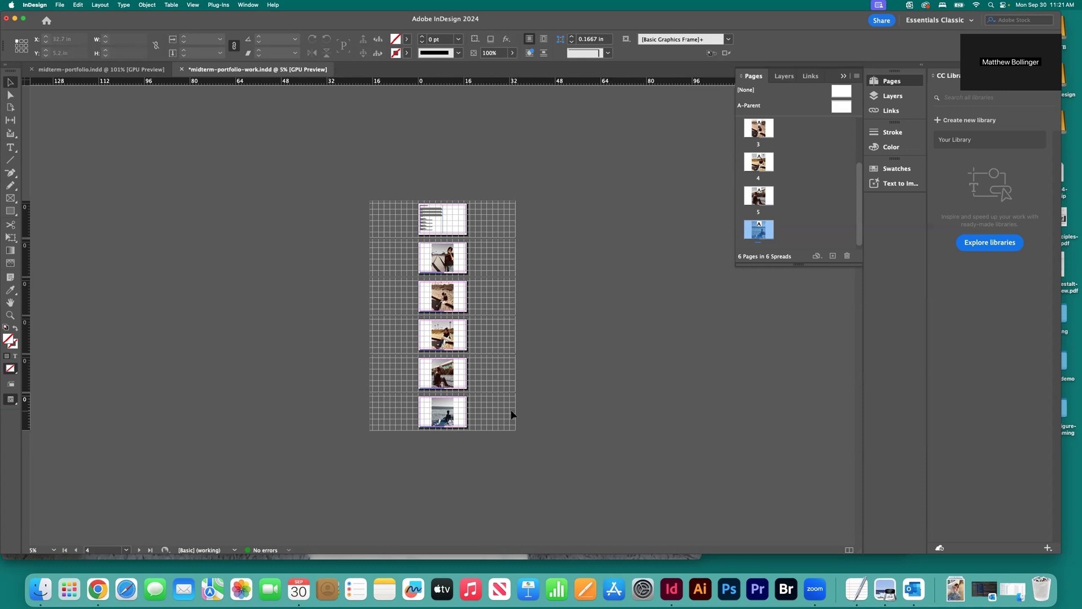
{"action": "key", "text": "super+0"}
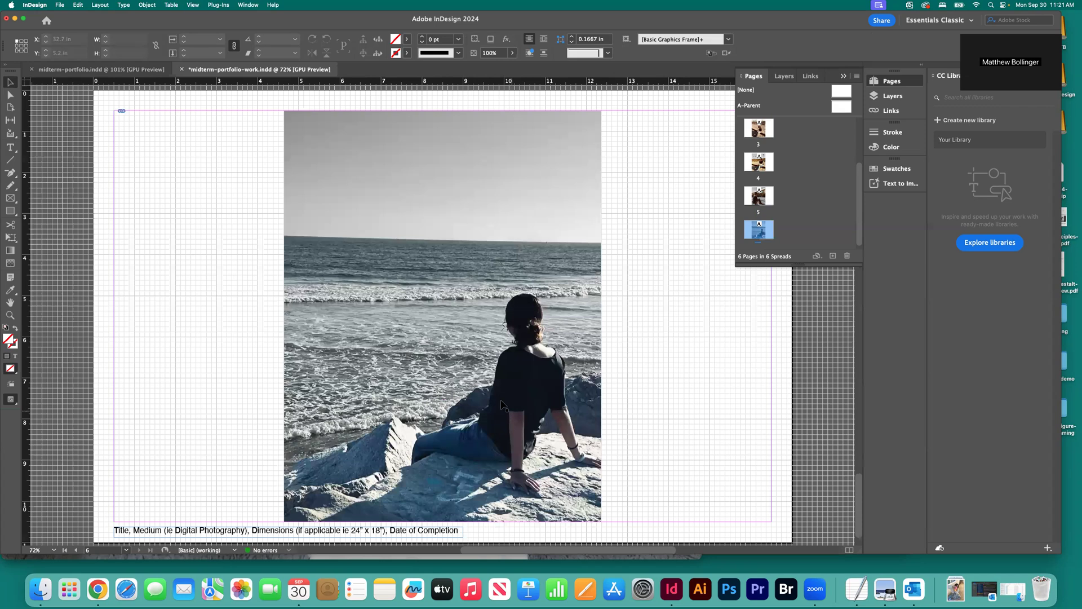
{"action": "scroll", "coordinate": [495, 402], "scroll_direction": "up", "scroll_amount": 20}
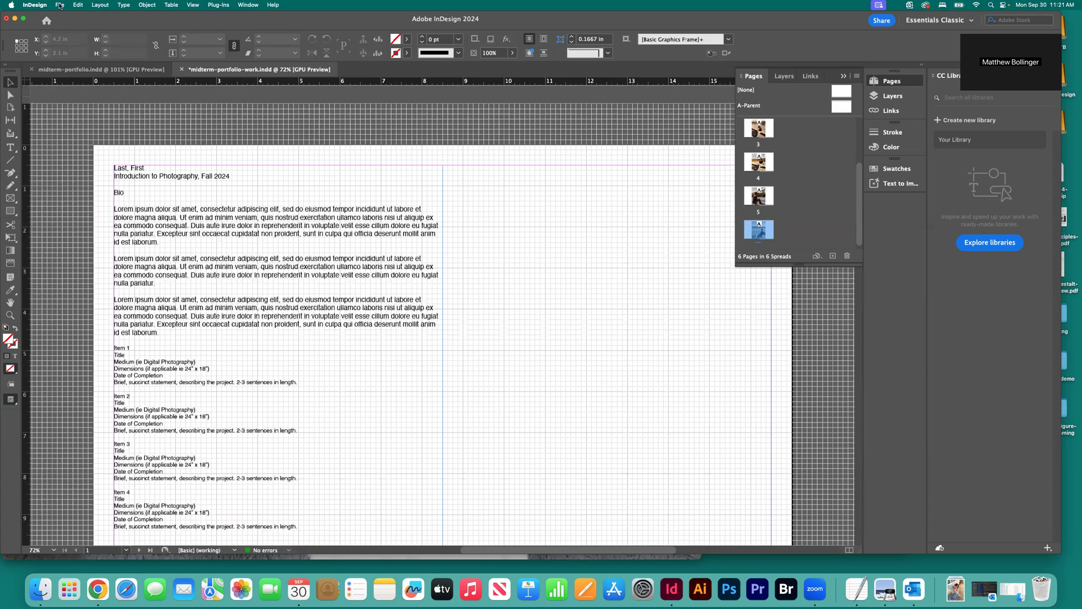
Step: Start exporting the document as Adobe PDF (Print) named midterm-portfolio-work in the midterm-portfolio folder
{"action": "left_click", "coordinate": [60, 6]}
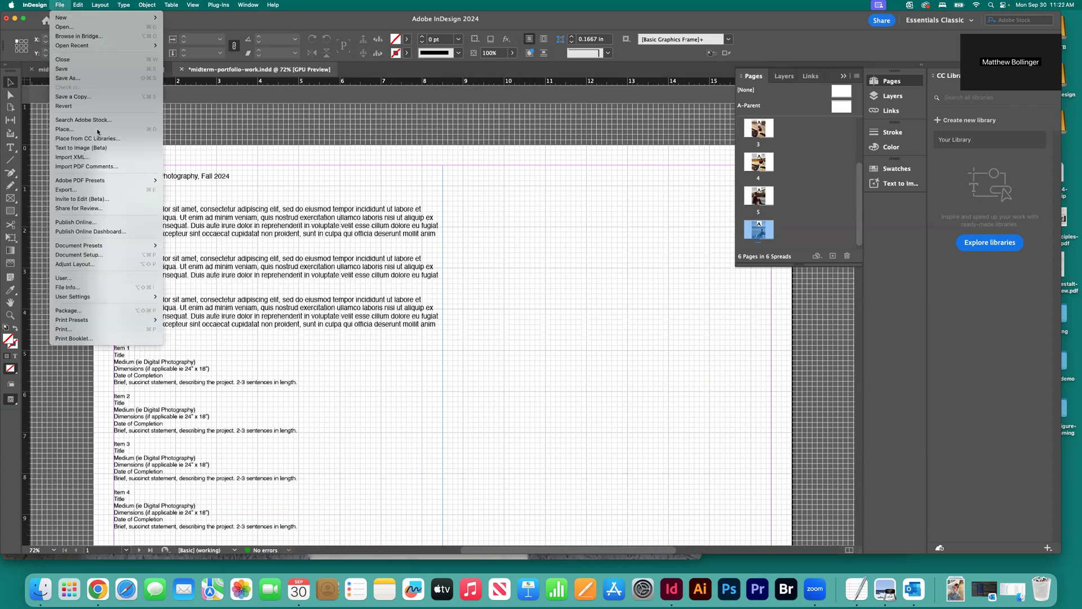
{"action": "left_click", "coordinate": [98, 189]}
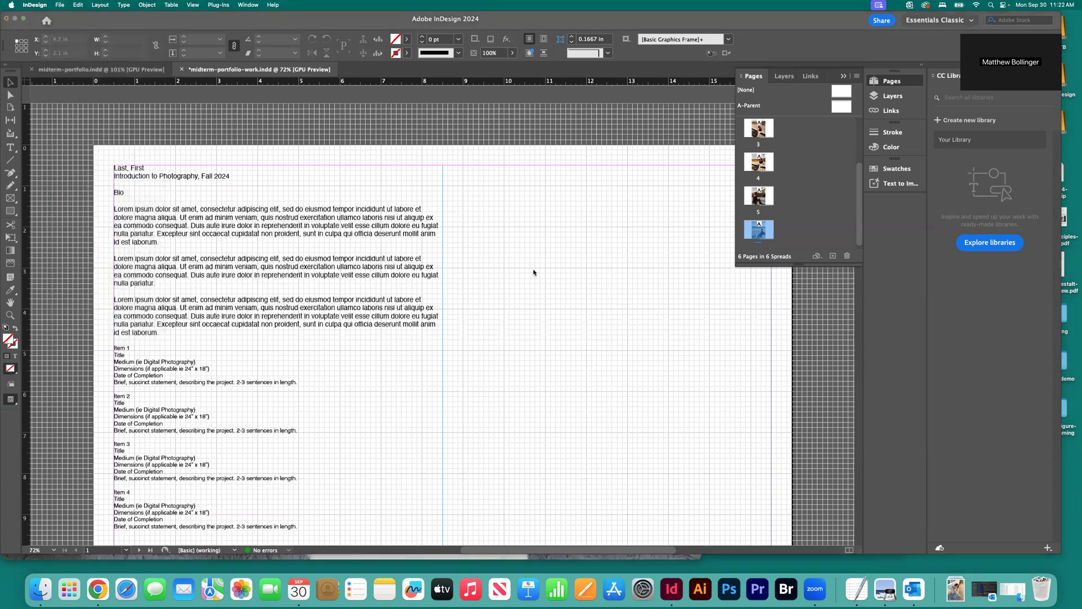
{"action": "left_click", "coordinate": [536, 236]}
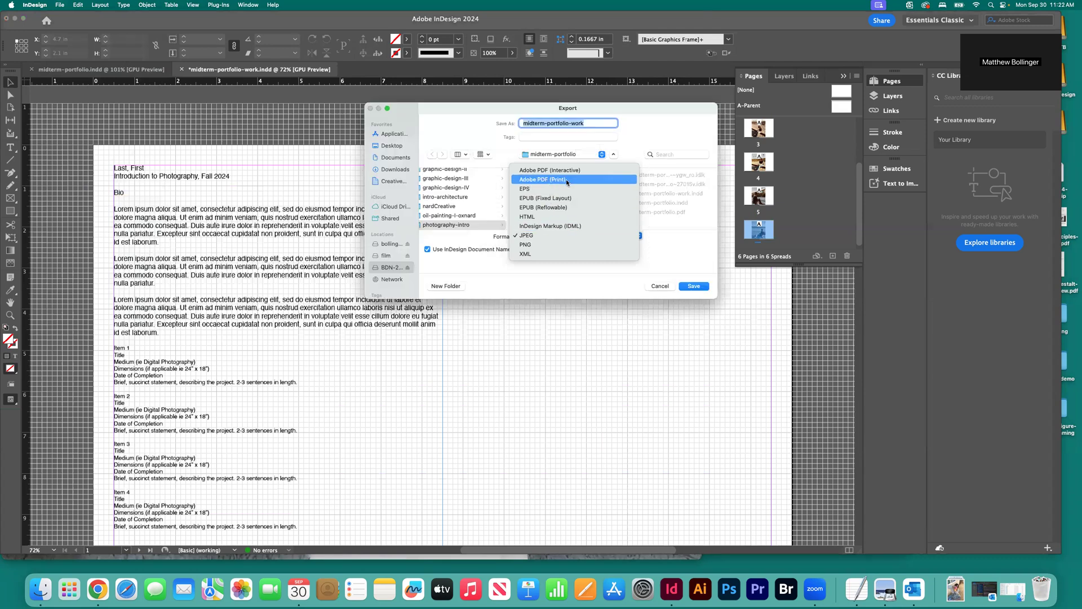
{"action": "left_click", "coordinate": [567, 179]}
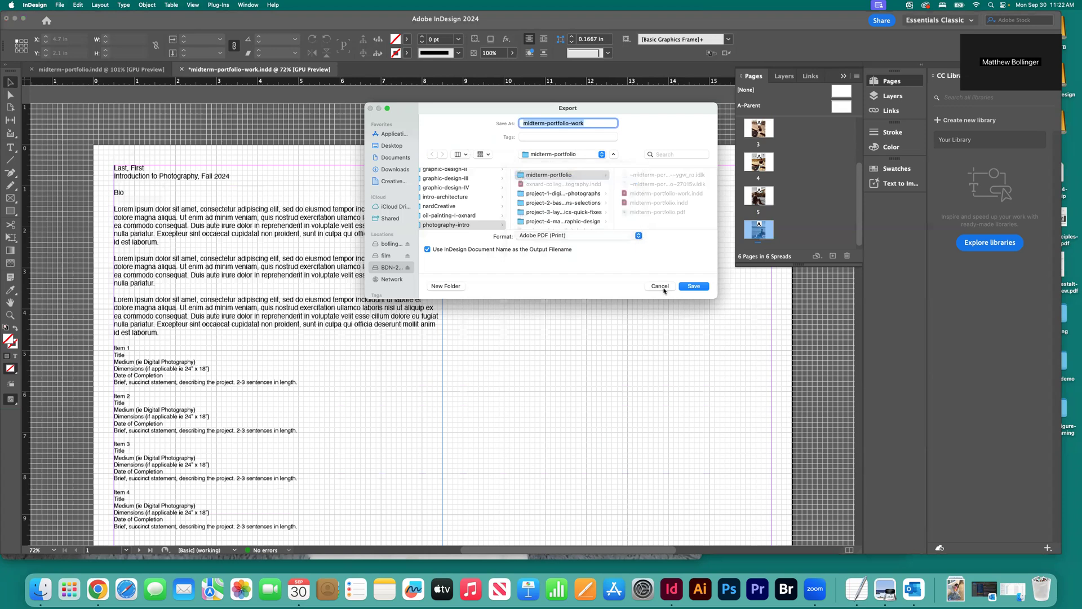
{"action": "left_click", "coordinate": [694, 287]}
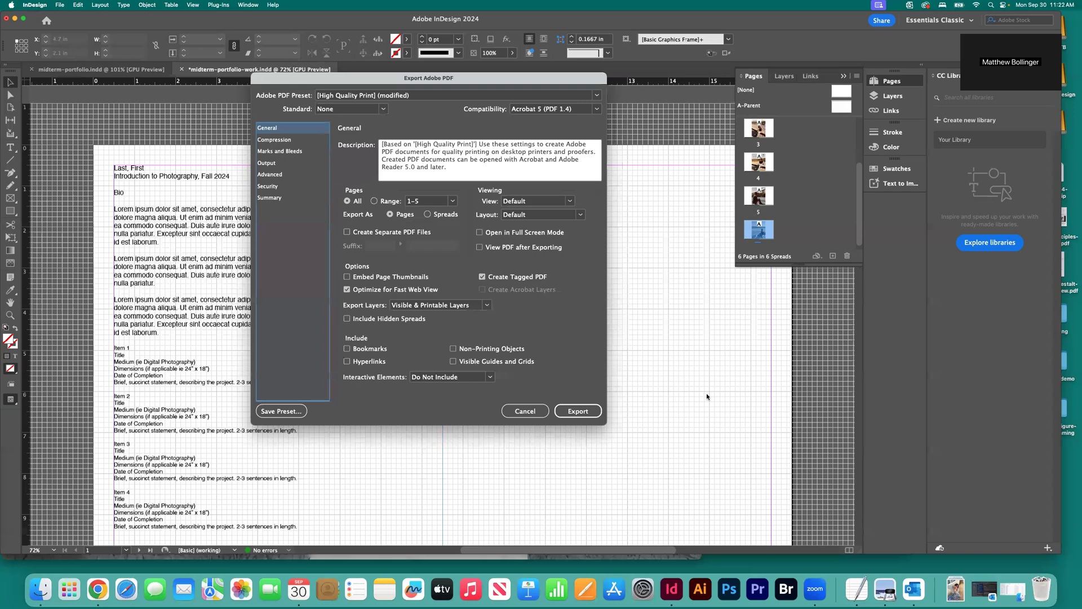
Step: Check that color, grayscale and monochrome images are downsampled to 150 pixels per inch and export the PDF
{"action": "left_click", "coordinate": [277, 141]}
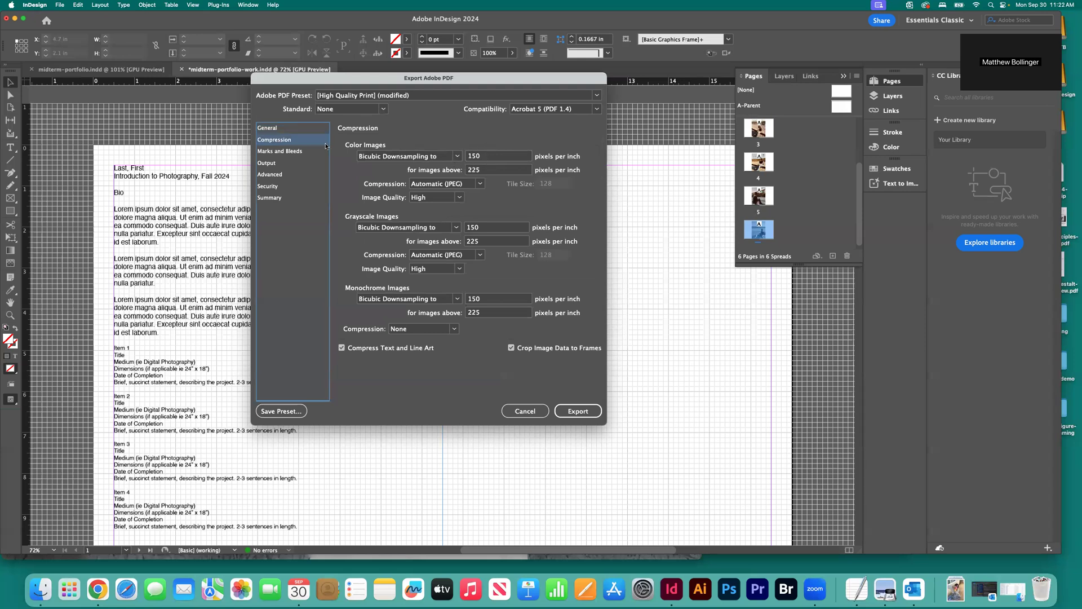
{"action": "left_click", "coordinate": [487, 158]}
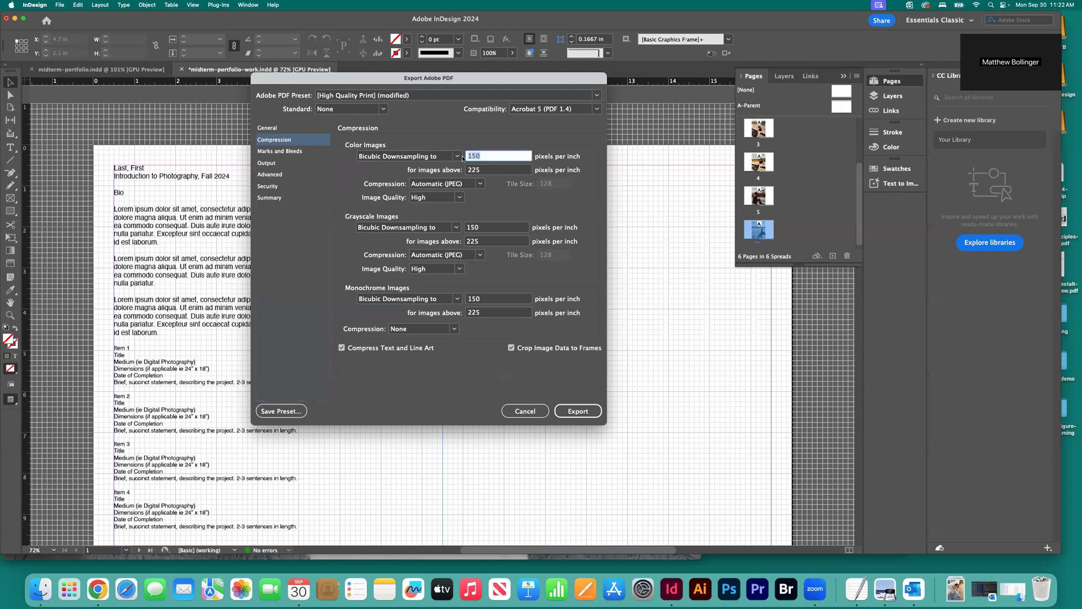
{"action": "left_click", "coordinate": [489, 229]}
{"action": "left_click", "coordinate": [489, 303]}
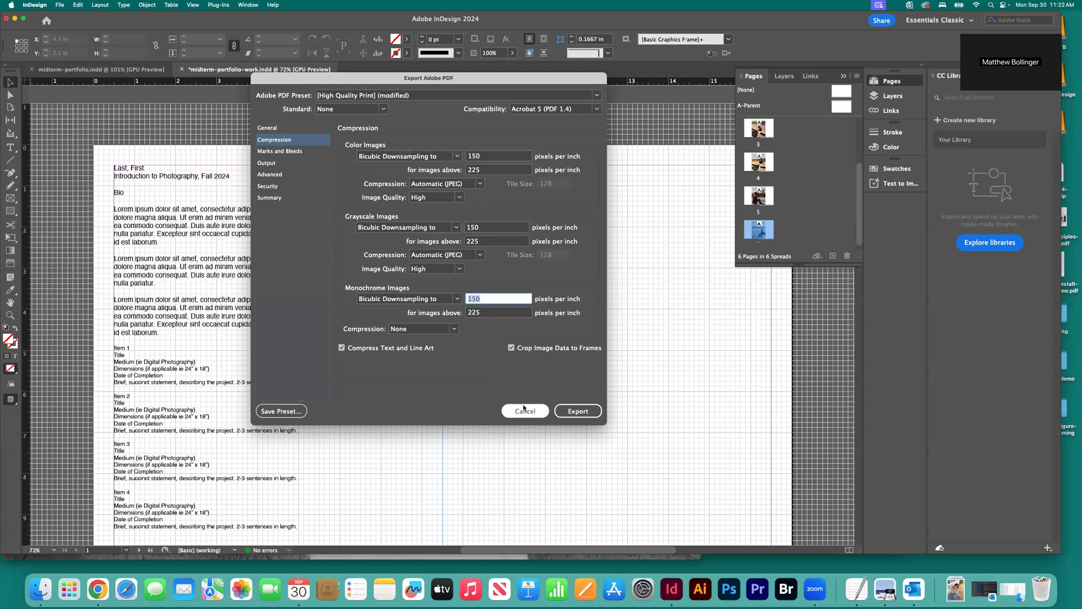
{"action": "left_click", "coordinate": [578, 414]}
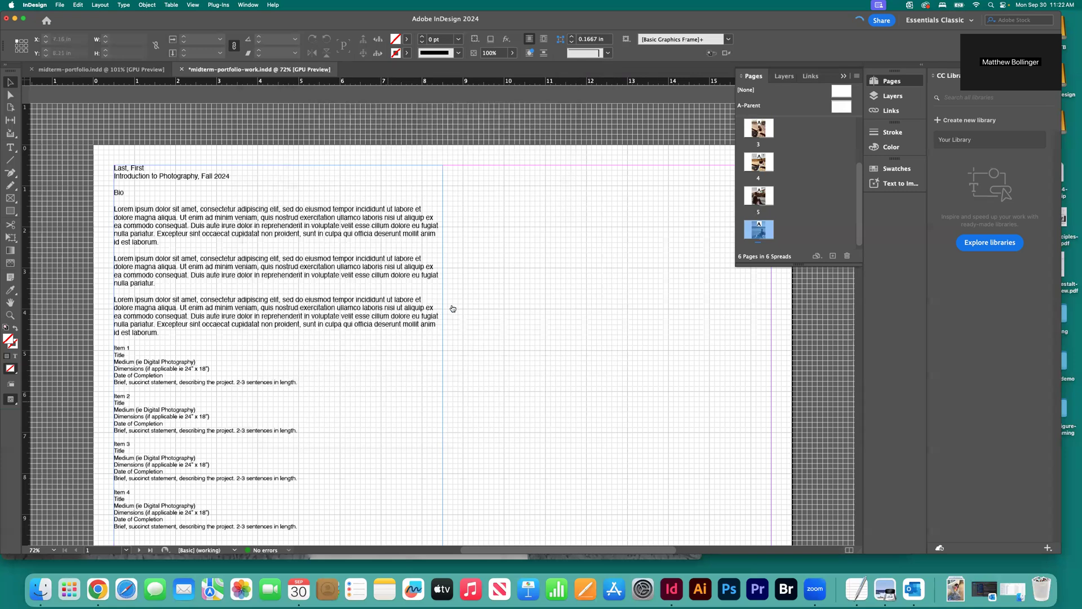
Step: Switch to Finder and open midterm-portfolio-work.pdf from the midterm-portfolio folder
{"action": "key", "text": "super+Tab"}
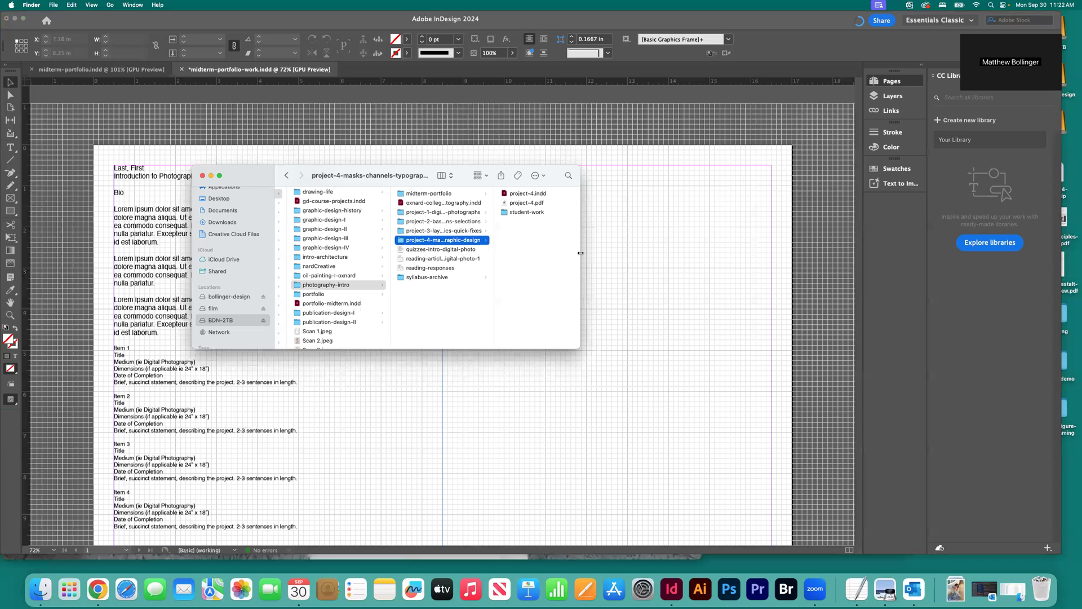
{"action": "left_click", "coordinate": [425, 194]}
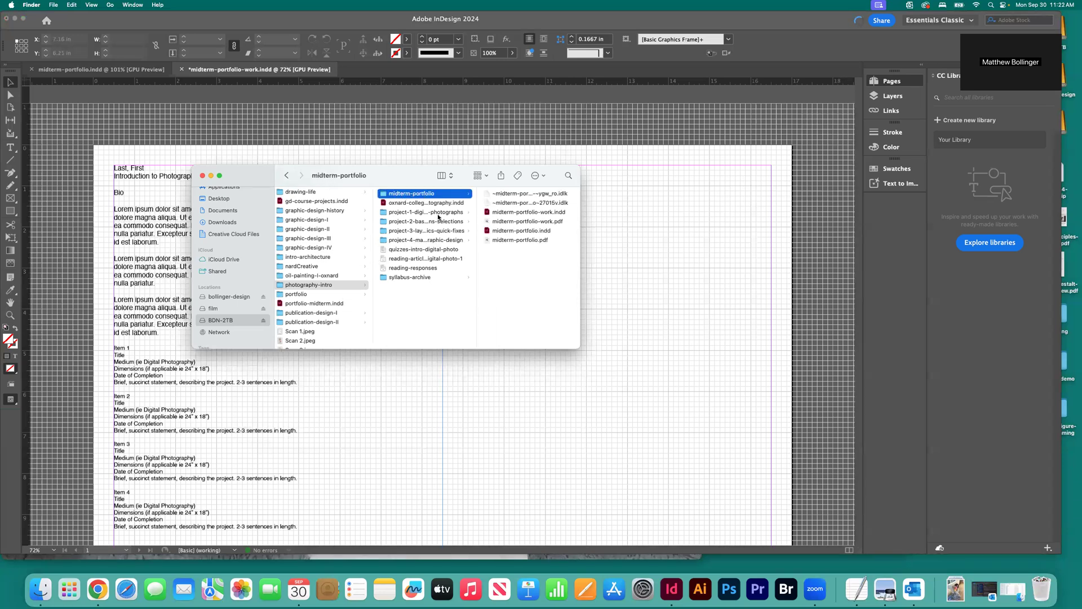
{"action": "left_click", "coordinate": [528, 222]}
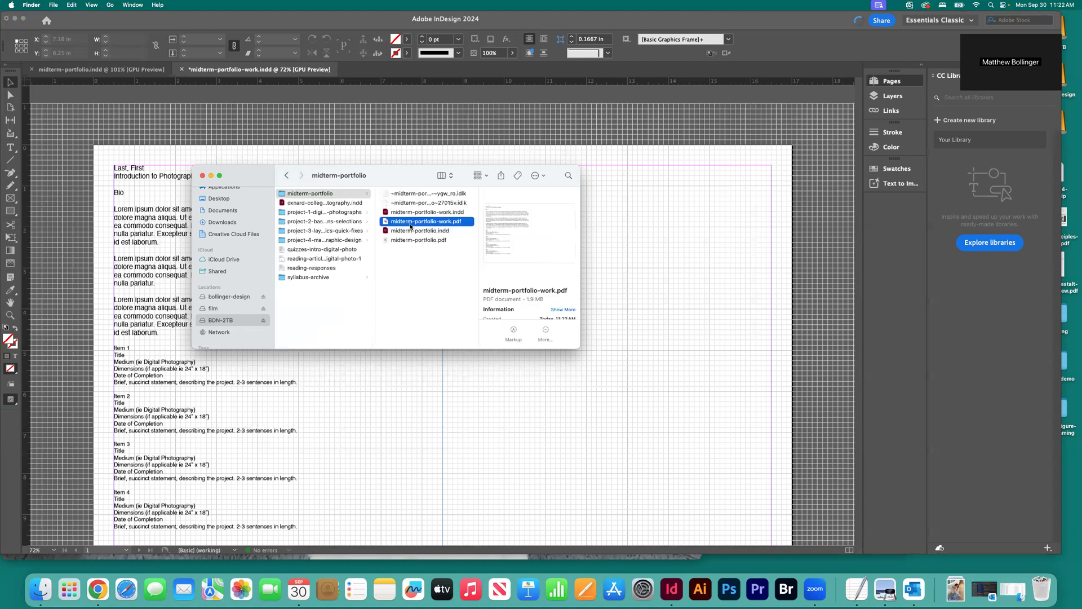
{"action": "double_click", "coordinate": [386, 222]}
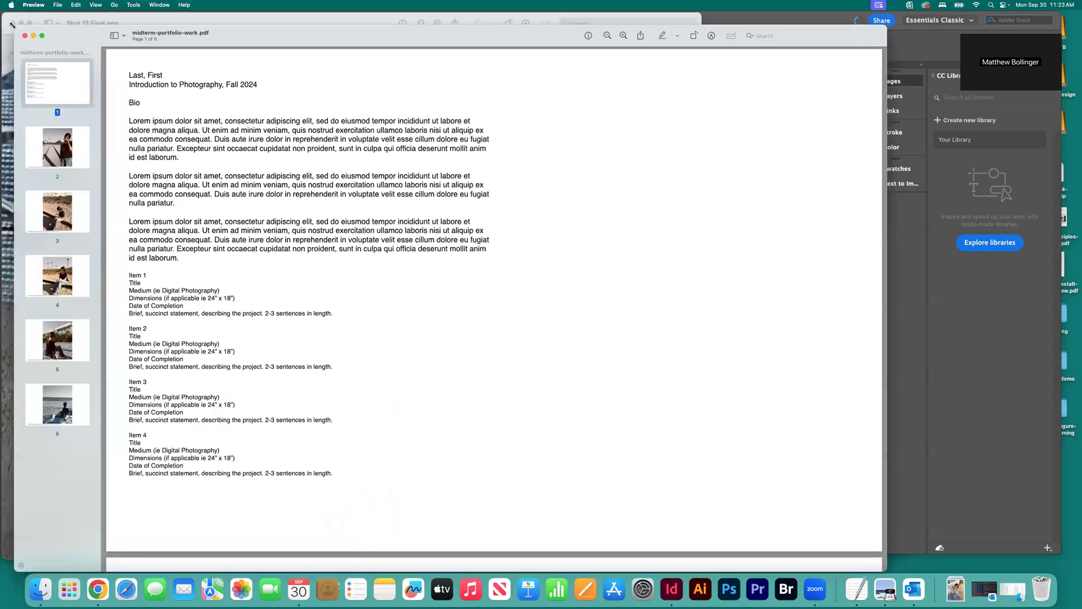
Step: Page through the exported PDF to check its contents page, photos and captions, and close it
{"action": "left_click", "coordinate": [13, 23]}
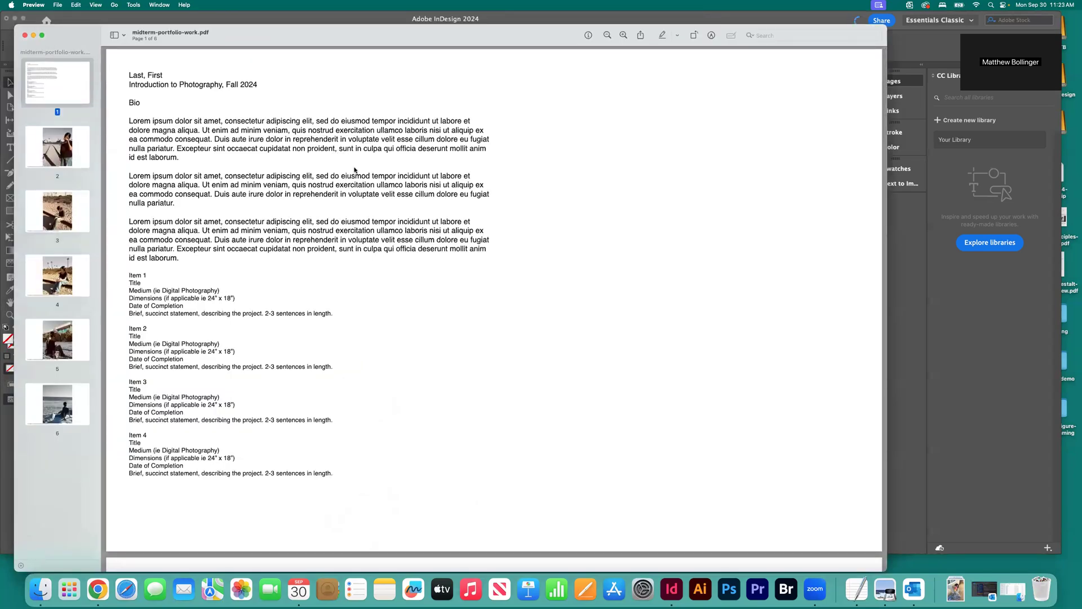
{"action": "scroll", "coordinate": [355, 170], "scroll_direction": "down", "scroll_amount": 10}
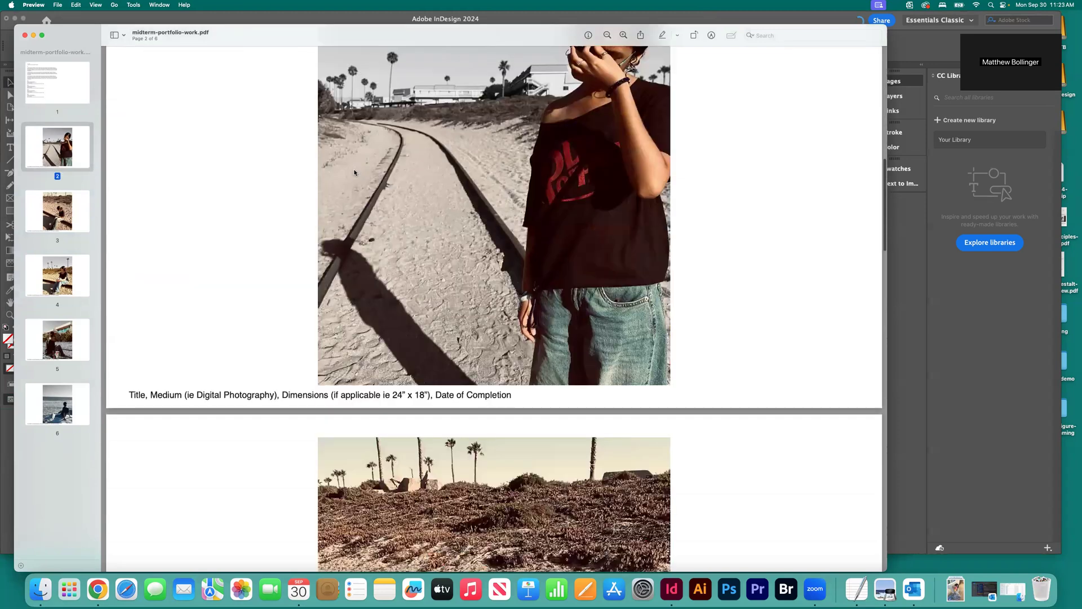
{"action": "scroll", "coordinate": [354, 171], "scroll_direction": "down", "scroll_amount": 10}
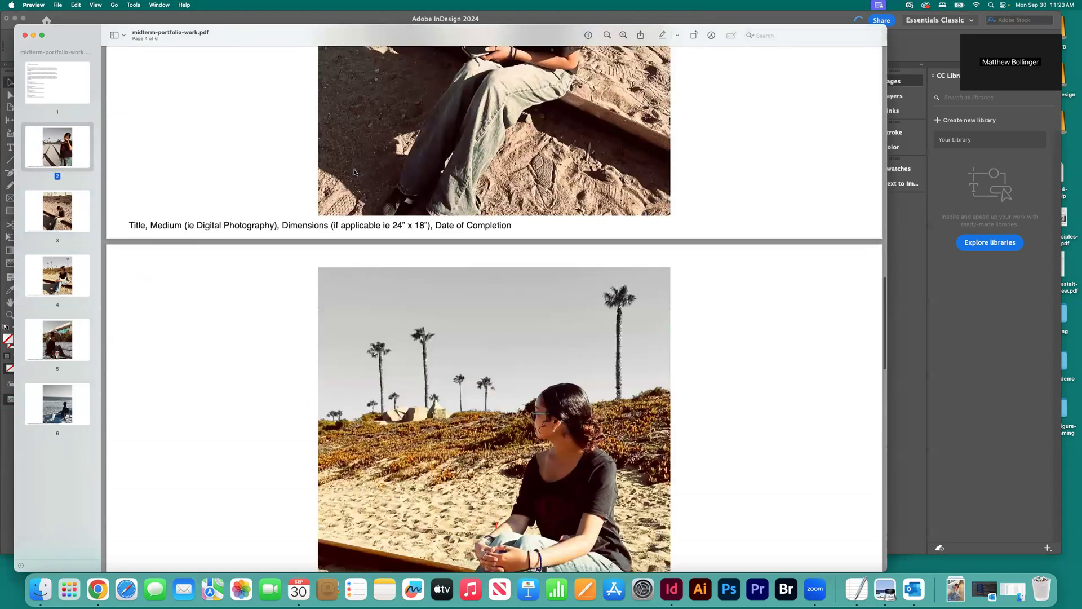
{"action": "scroll", "coordinate": [355, 172], "scroll_direction": "down", "scroll_amount": 10}
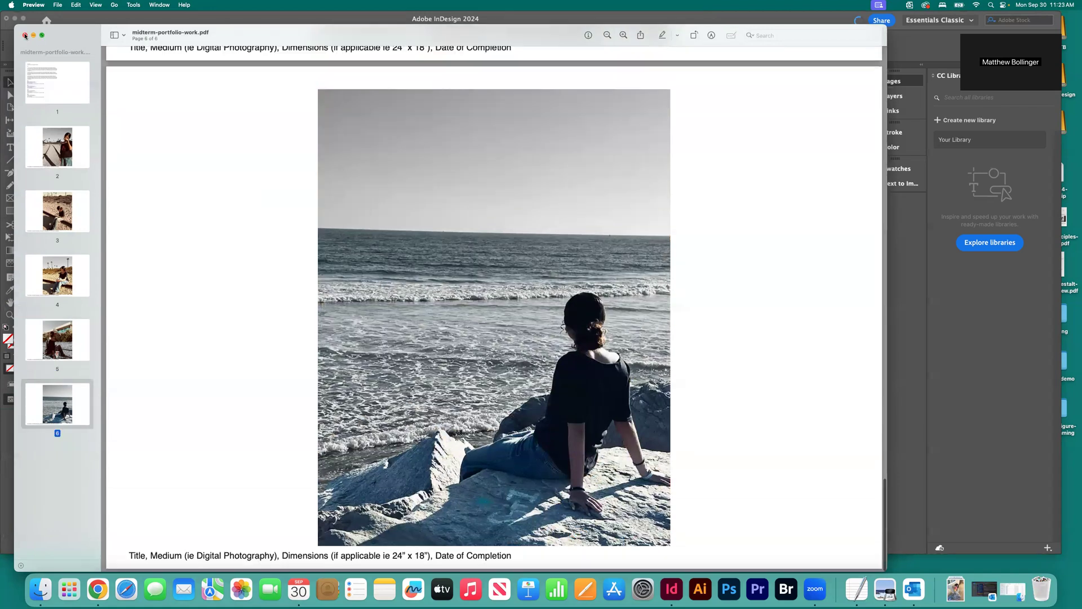
{"action": "key", "text": "super+w"}
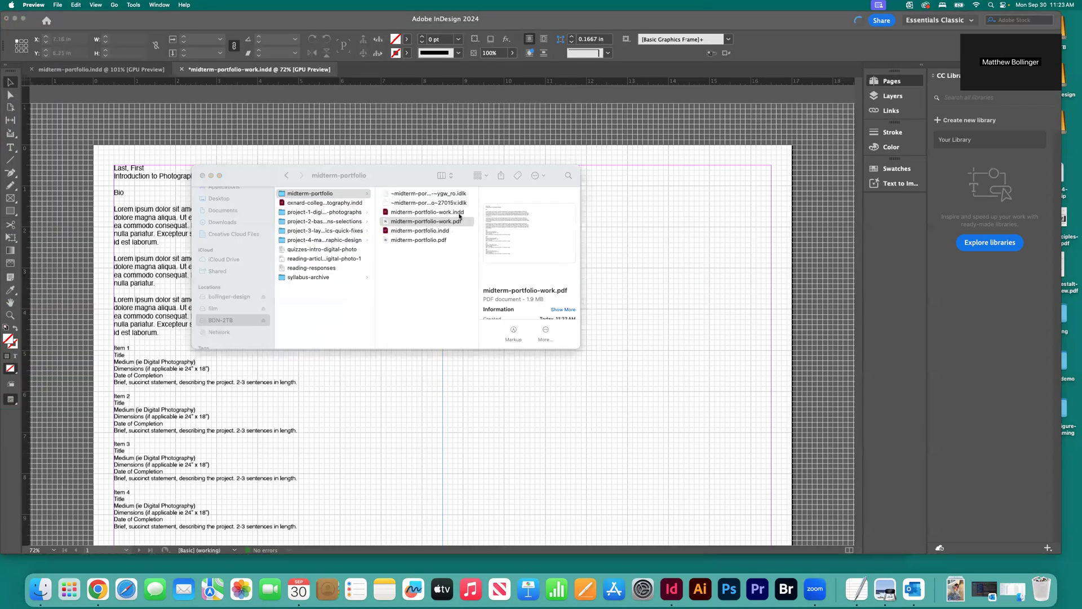
{"action": "left_click", "coordinate": [448, 256]}
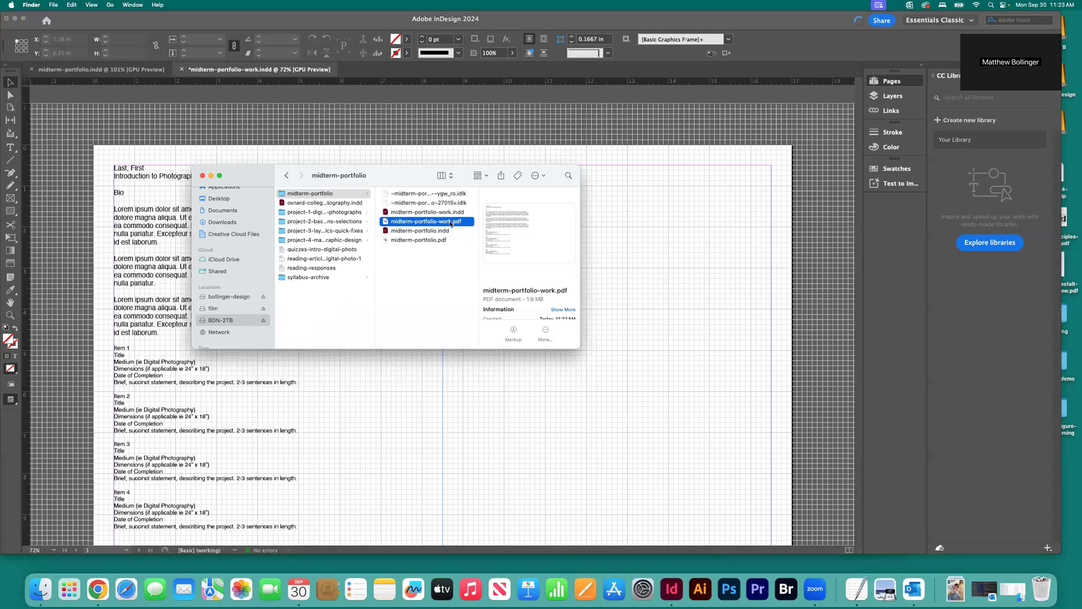
{"action": "scroll", "coordinate": [451, 224], "scroll_direction": "left", "scroll_amount": 1}
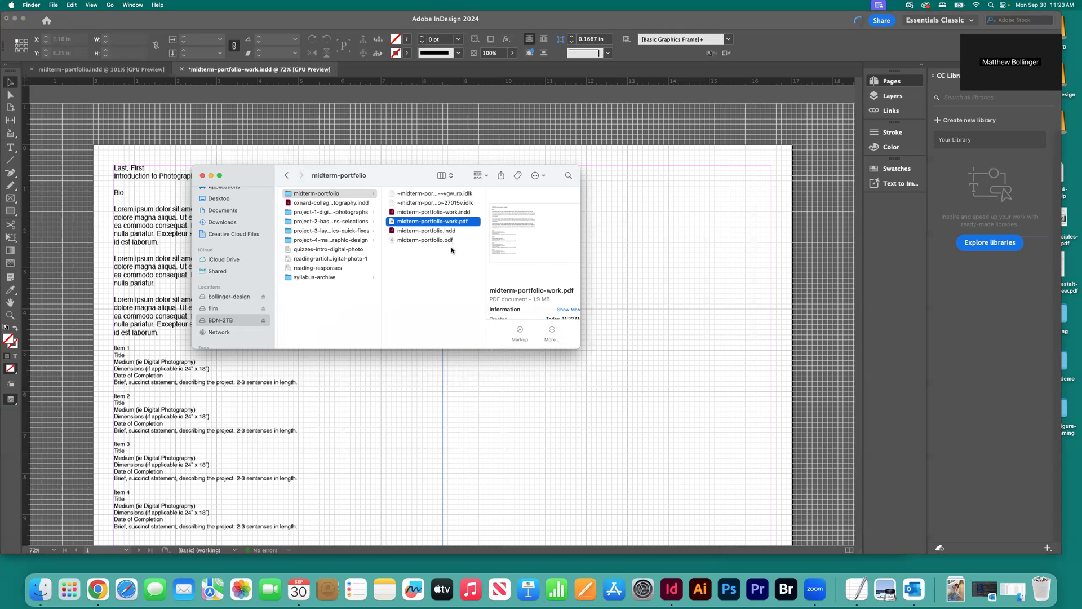
Step: Browse in Finder to the 2024-fall student work inside the project-3-layer-basics-quick-fixes folder
{"action": "key", "text": "super+Tab"}
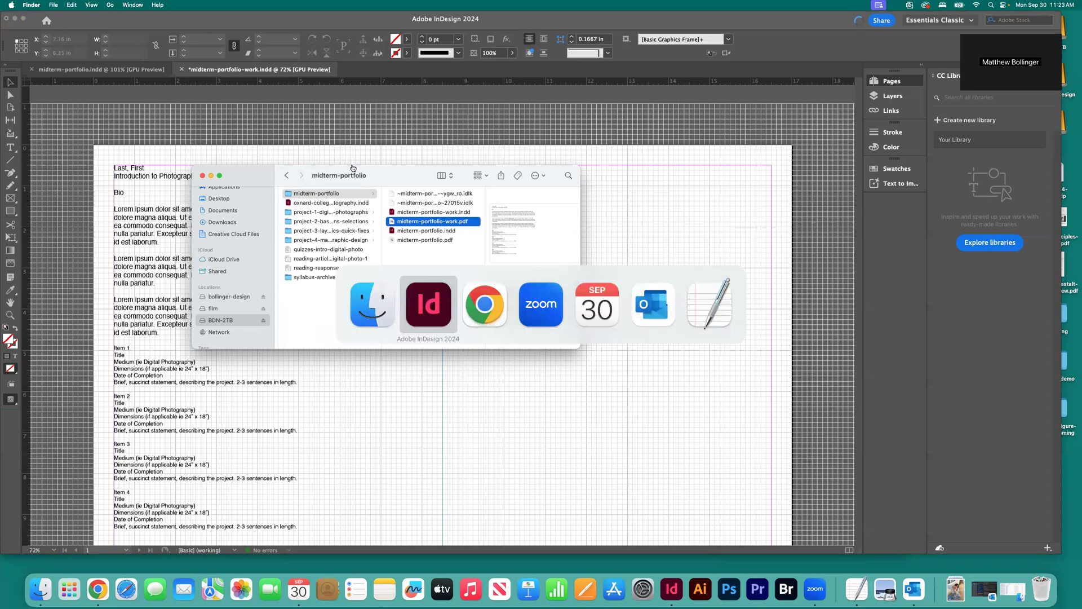
{"action": "scroll", "coordinate": [392, 194], "scroll_direction": "left", "scroll_amount": 5}
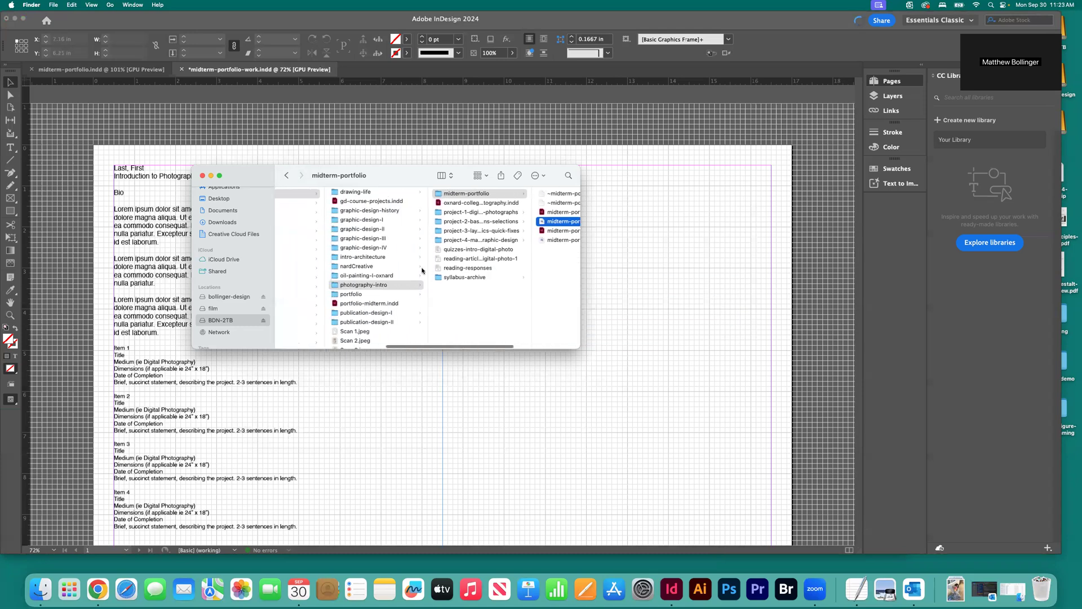
{"action": "left_click", "coordinate": [472, 231]}
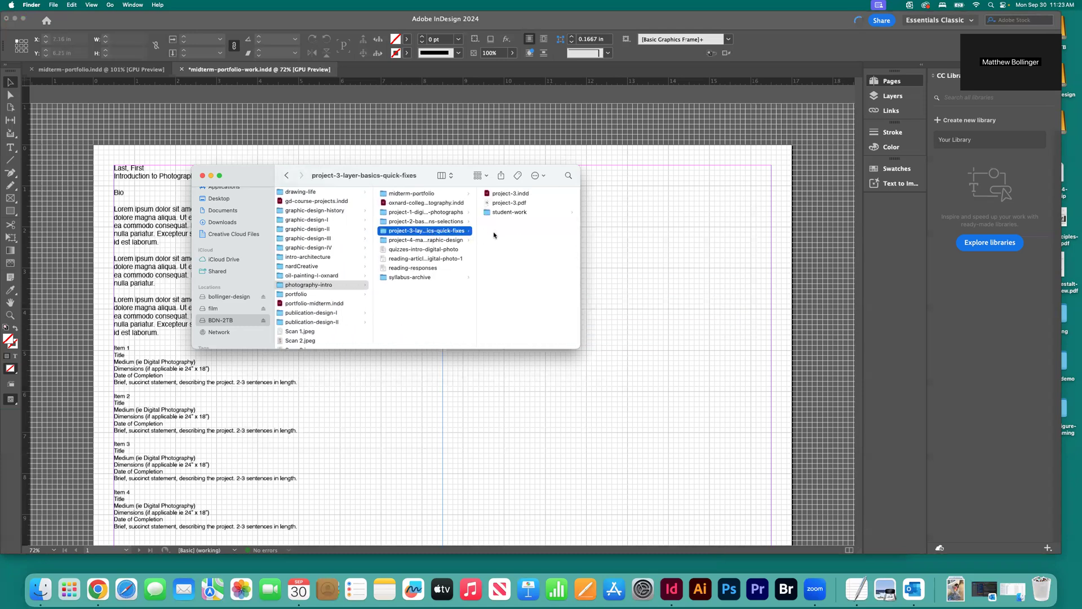
{"action": "left_click", "coordinate": [507, 213]}
{"action": "left_click", "coordinate": [500, 193]}
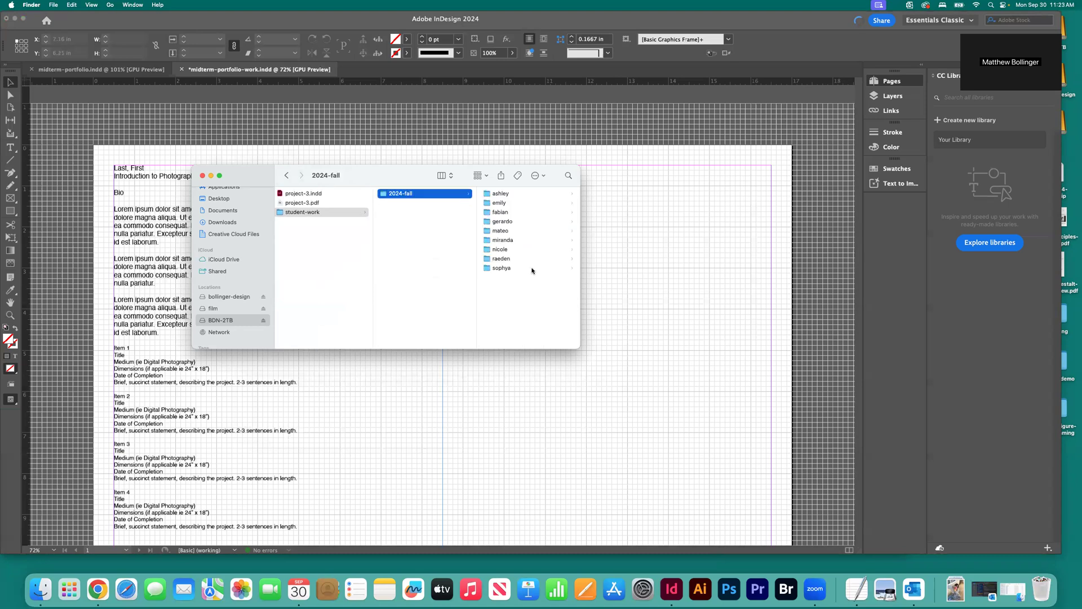
Step: Look through several individual student folders and preview a few of the 20240913 JPEG photos
{"action": "left_click", "coordinate": [505, 267]}
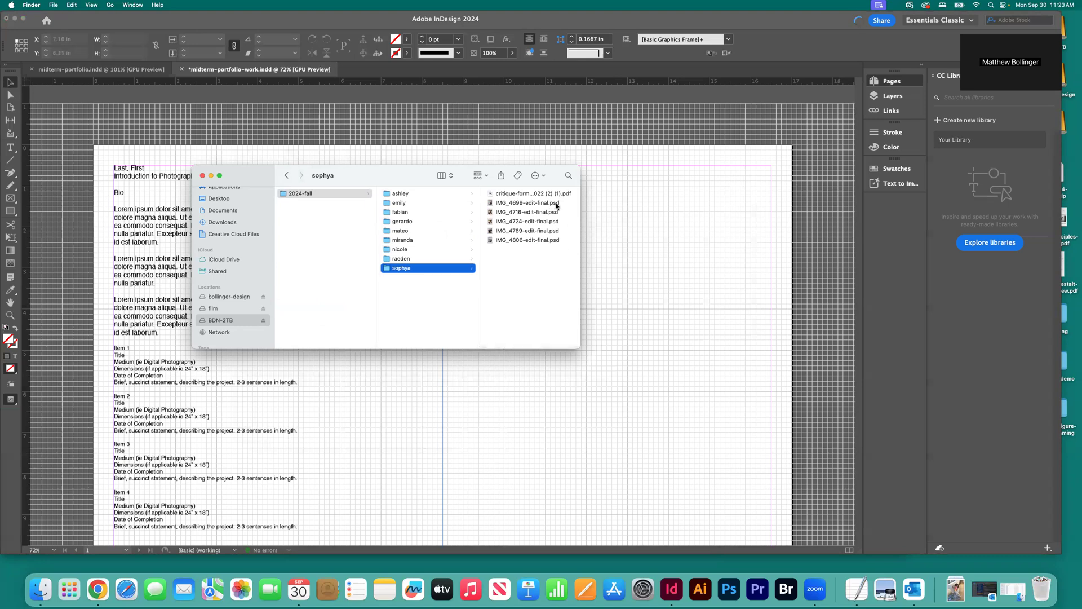
{"action": "left_click", "coordinate": [403, 195]}
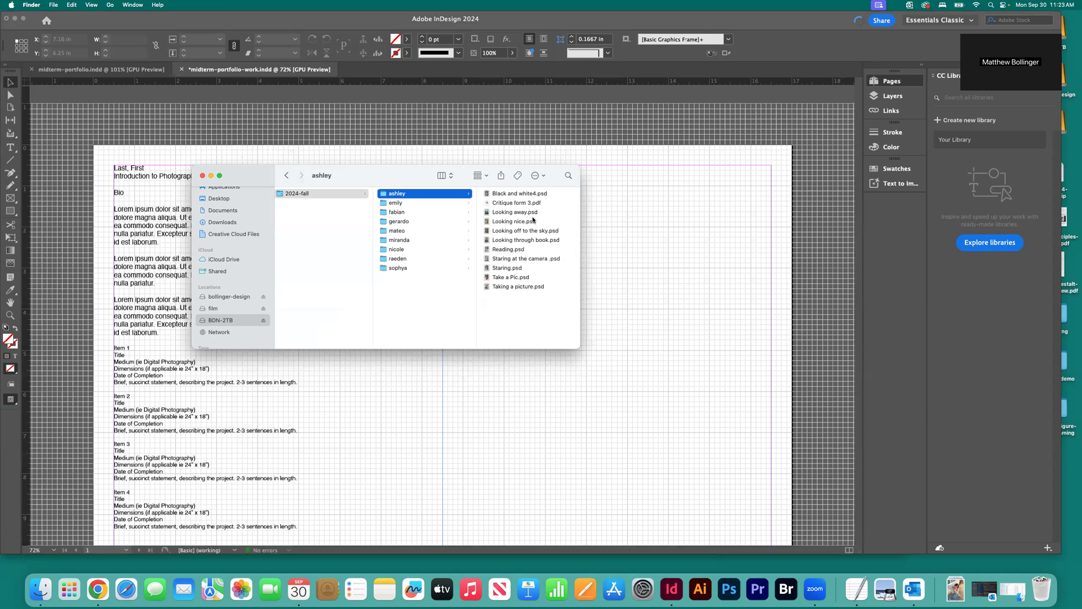
{"action": "left_click", "coordinate": [401, 206]}
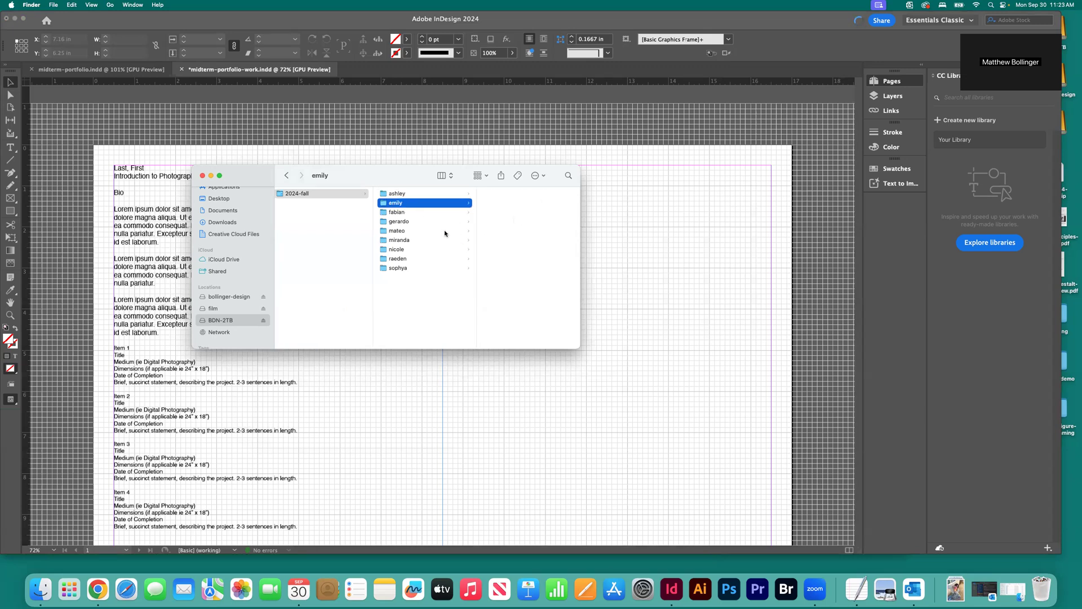
{"action": "left_click", "coordinate": [395, 214]}
{"action": "left_click", "coordinate": [536, 204]}
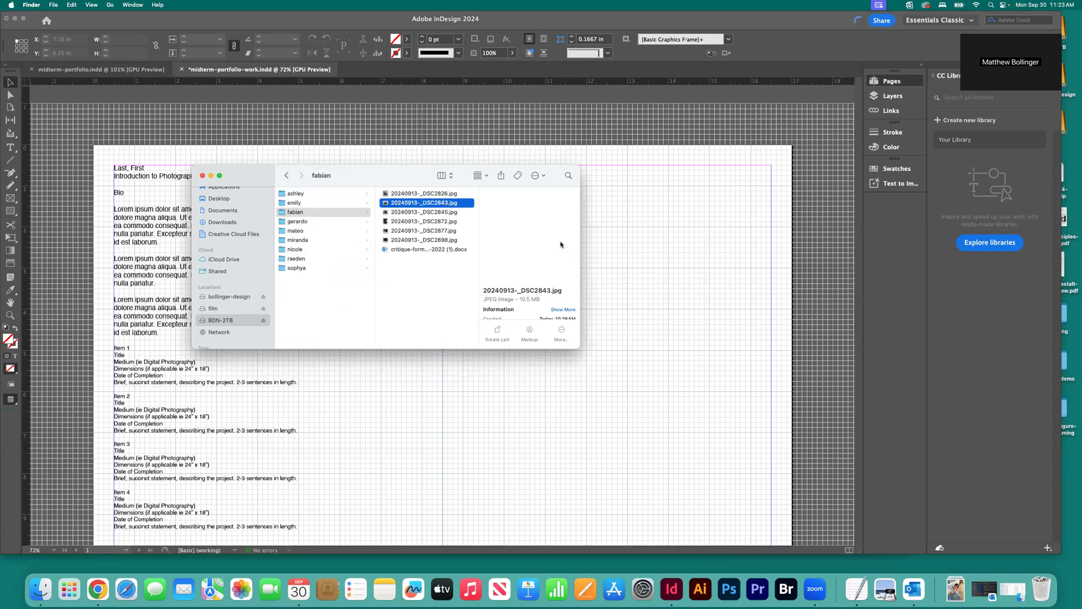
{"action": "left_click", "coordinate": [437, 214]}
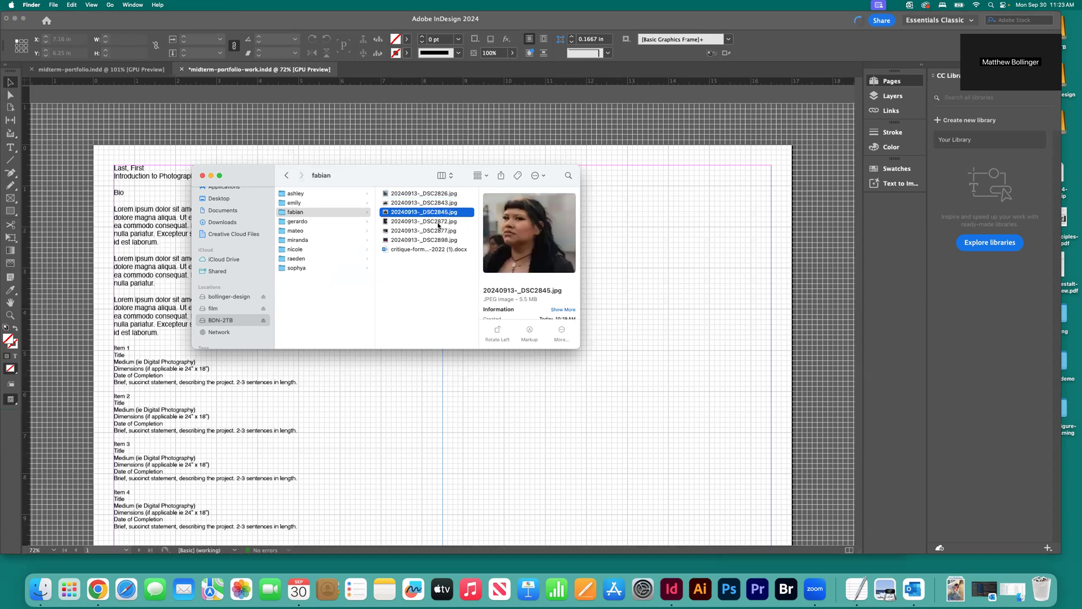
{"action": "key", "text": "Down"}
{"action": "key", "text": "Down"}
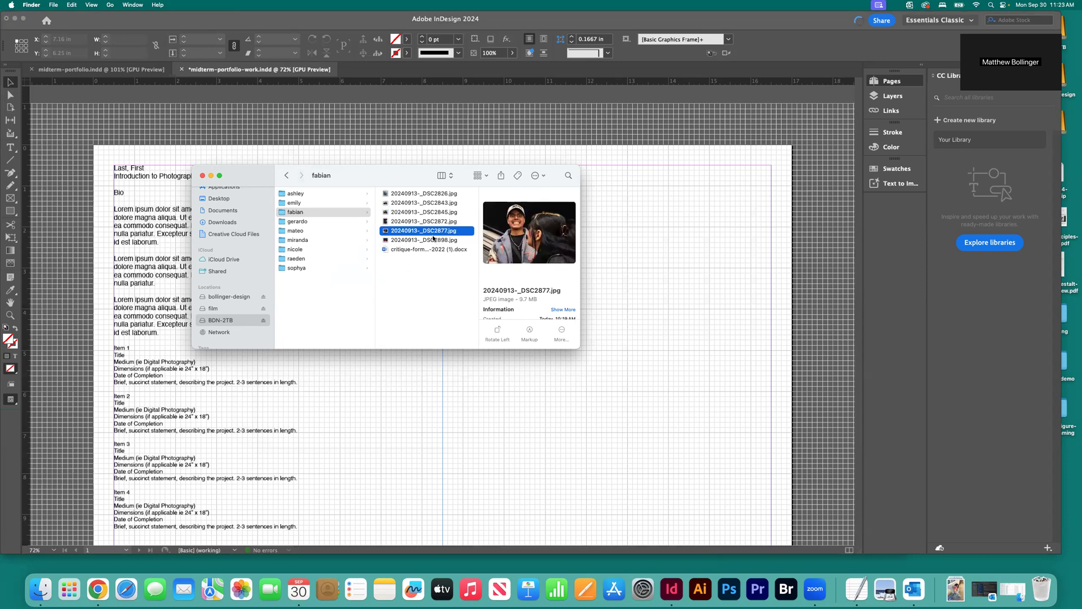
Step: Switch back to InDesign, dismiss the background task alert, and review the document's Package summary without packaging
{"action": "left_click", "coordinate": [265, 121]}
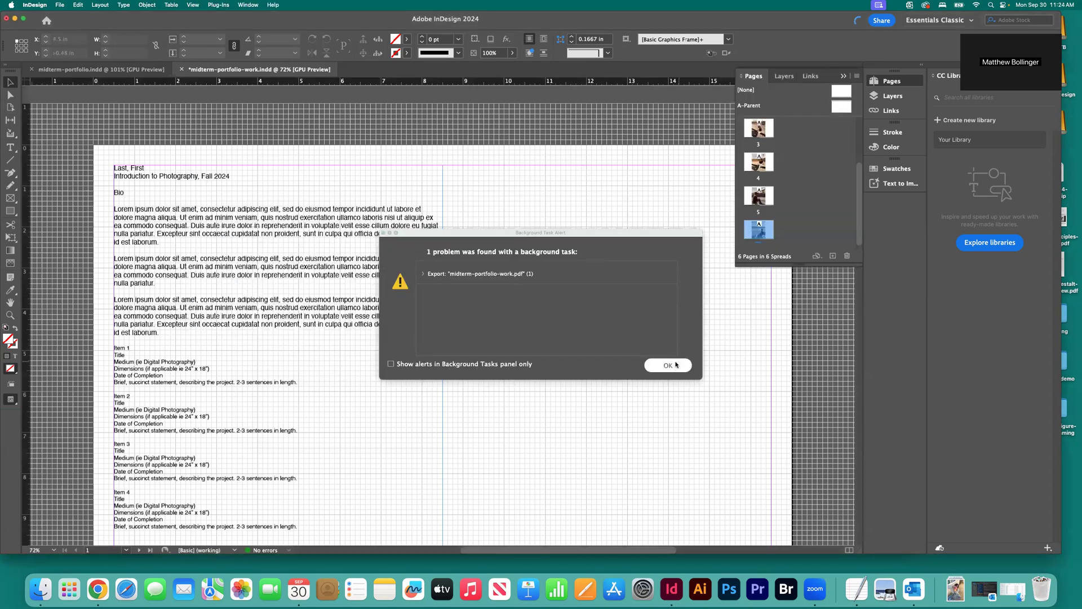
{"action": "key", "text": "Return"}
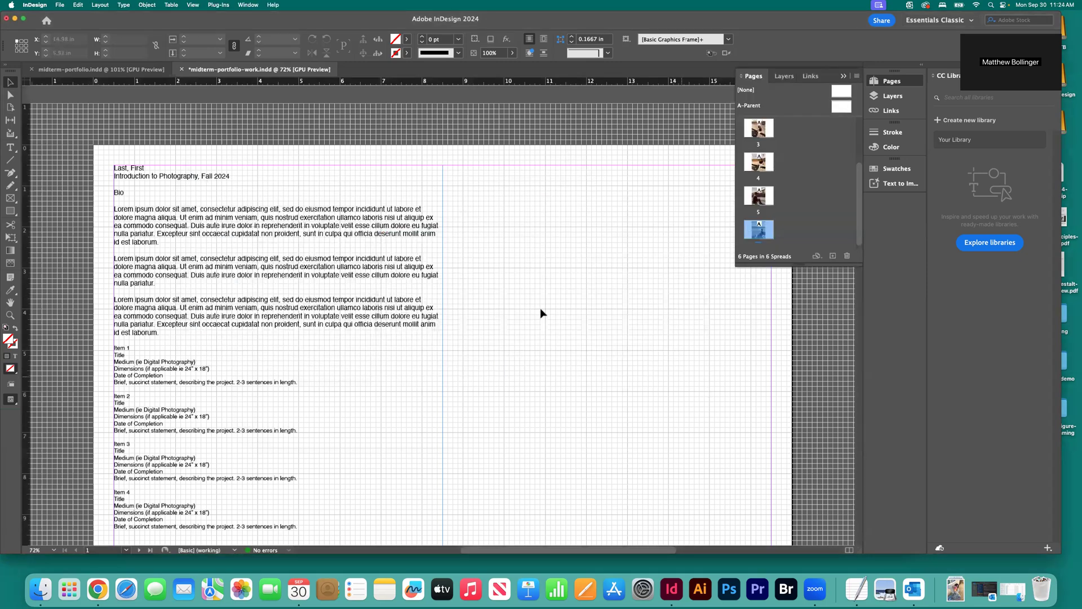
{"action": "left_click", "coordinate": [59, 5]}
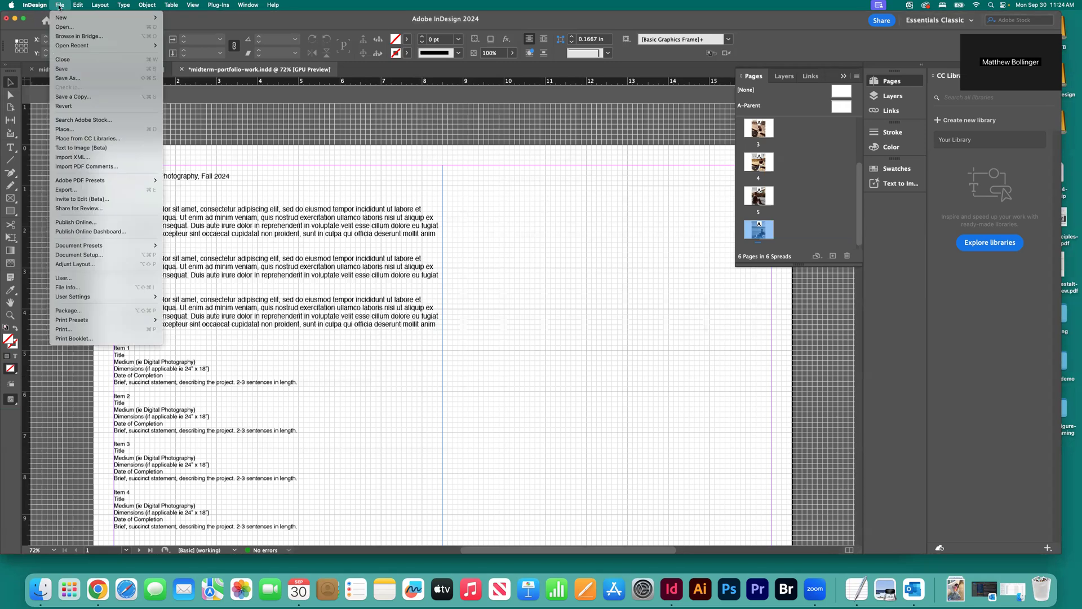
{"action": "left_click", "coordinate": [106, 313]}
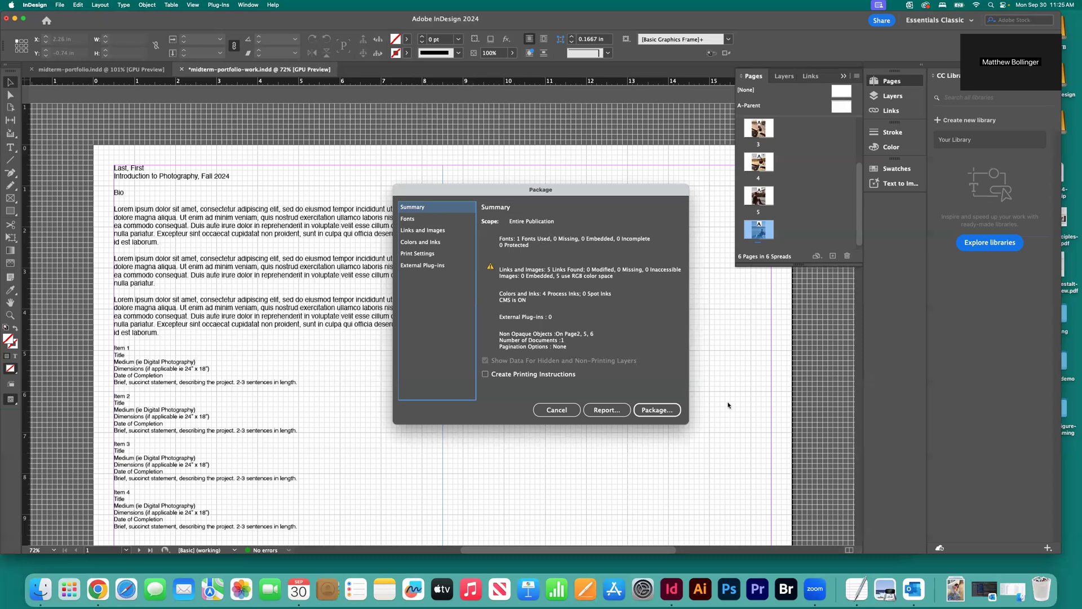
{"action": "left_click", "coordinate": [567, 415]}
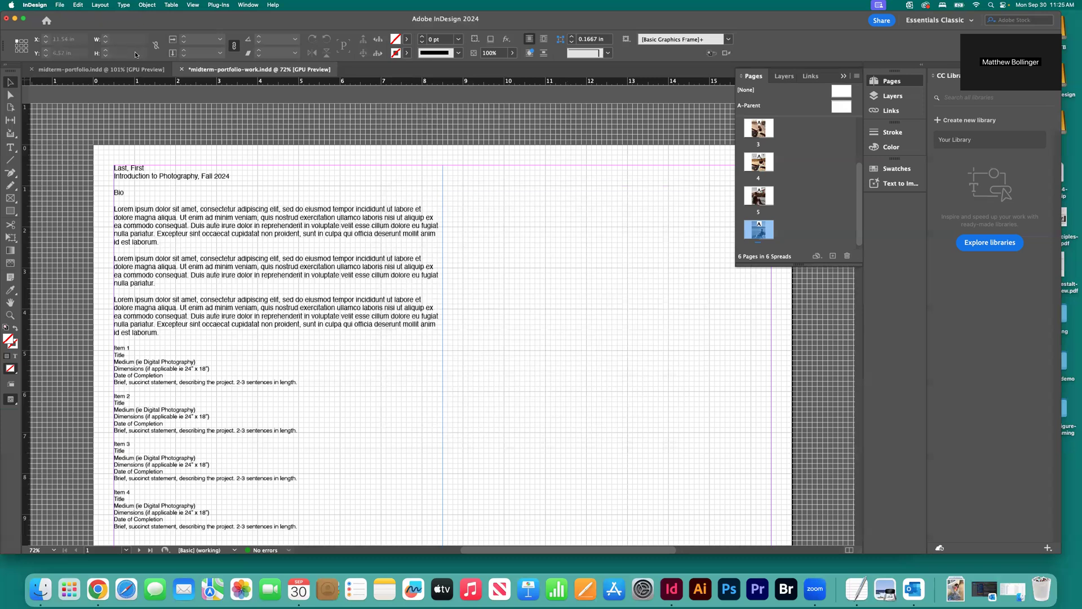
Step: Start packaging the document and check the status of its linked images
{"action": "left_click", "coordinate": [60, 6]}
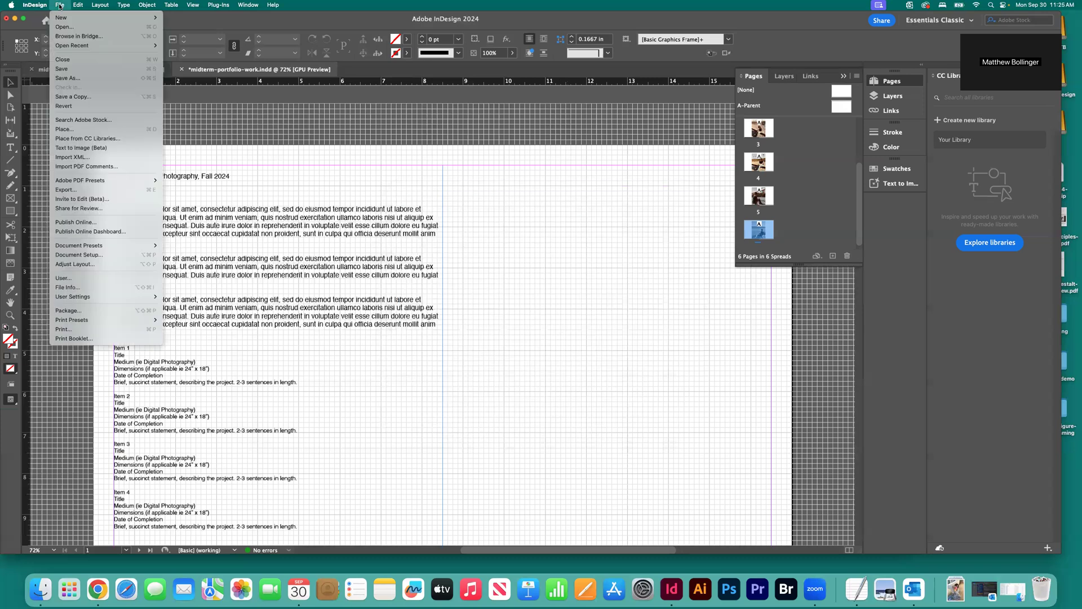
{"action": "left_click", "coordinate": [94, 313]}
{"action": "left_click", "coordinate": [446, 231]}
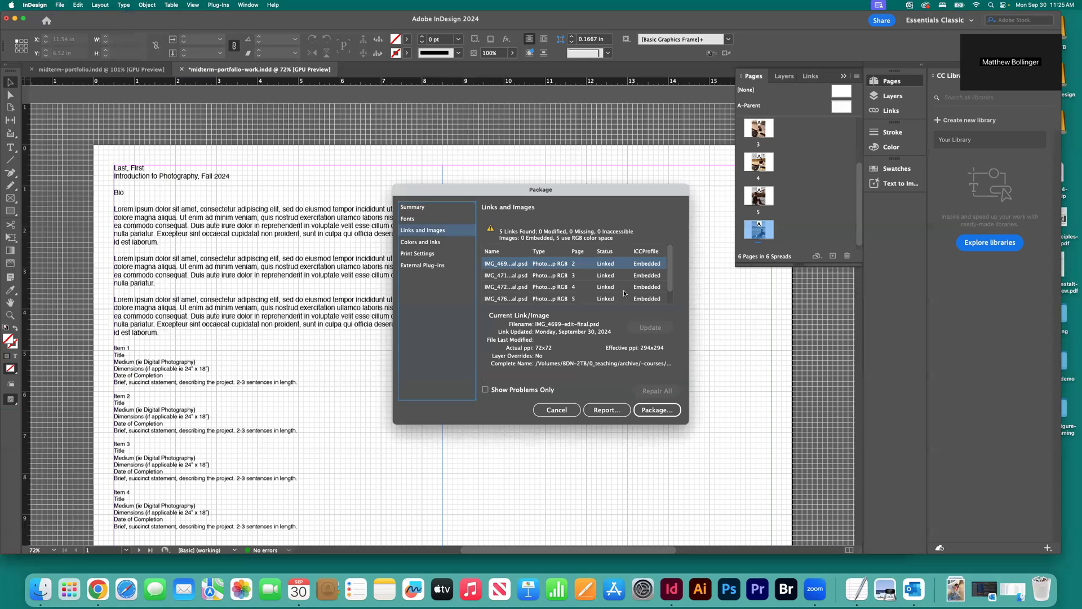
Step: Save and package the document as midterm-portfolio-work Folder in midterm-portfolio, including fonts, linked graphics, IDML and a High Quality Print (modified) PDF
{"action": "left_click", "coordinate": [655, 411]}
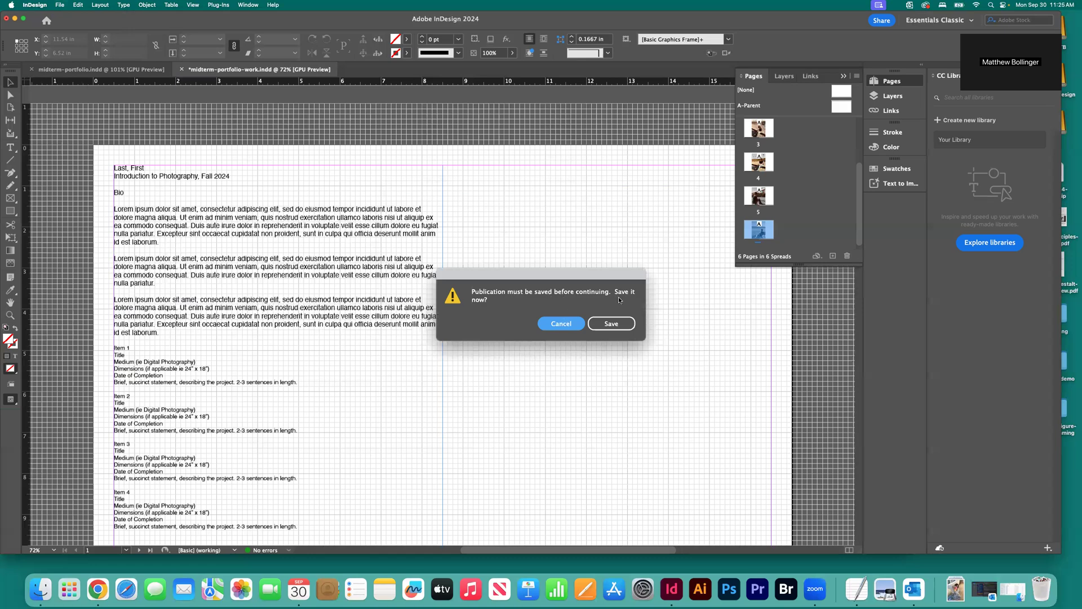
{"action": "left_click", "coordinate": [607, 327]}
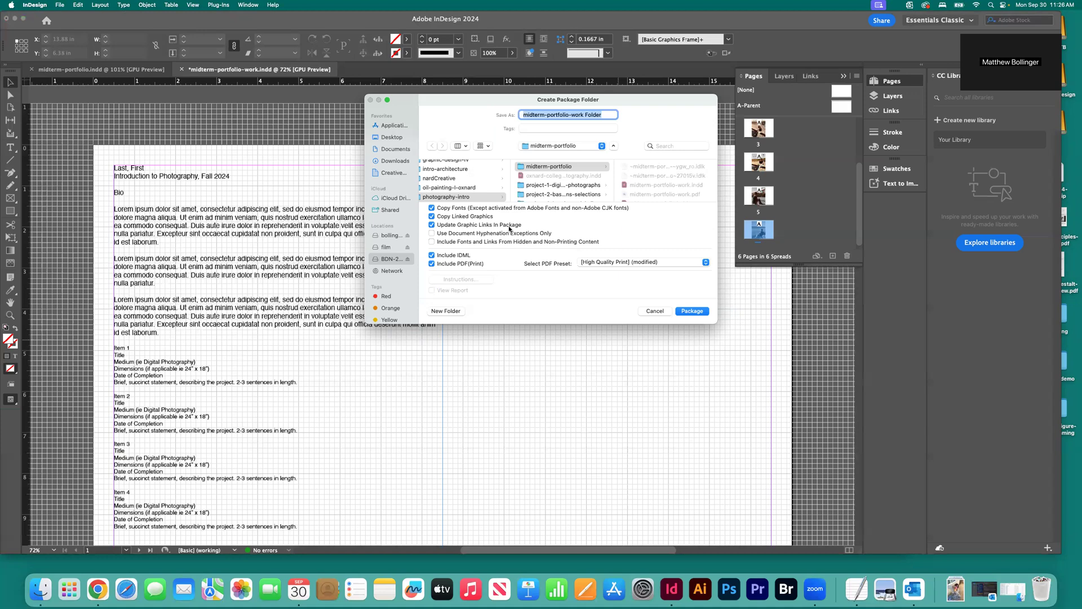
{"action": "left_click", "coordinate": [693, 311]}
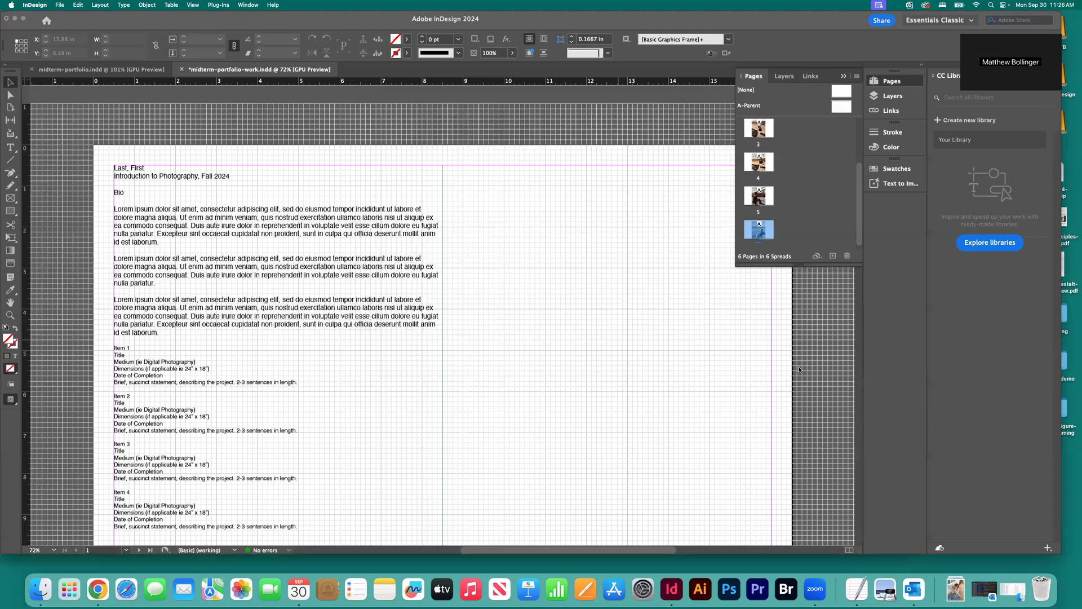
{"action": "left_click", "coordinate": [635, 358]}
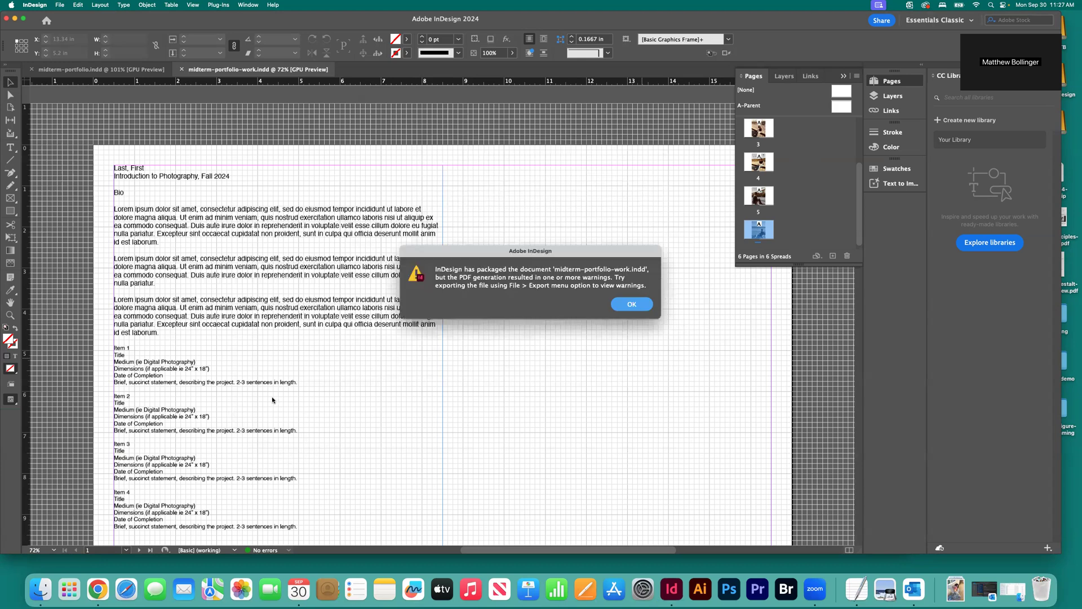
{"action": "key", "text": "Return"}
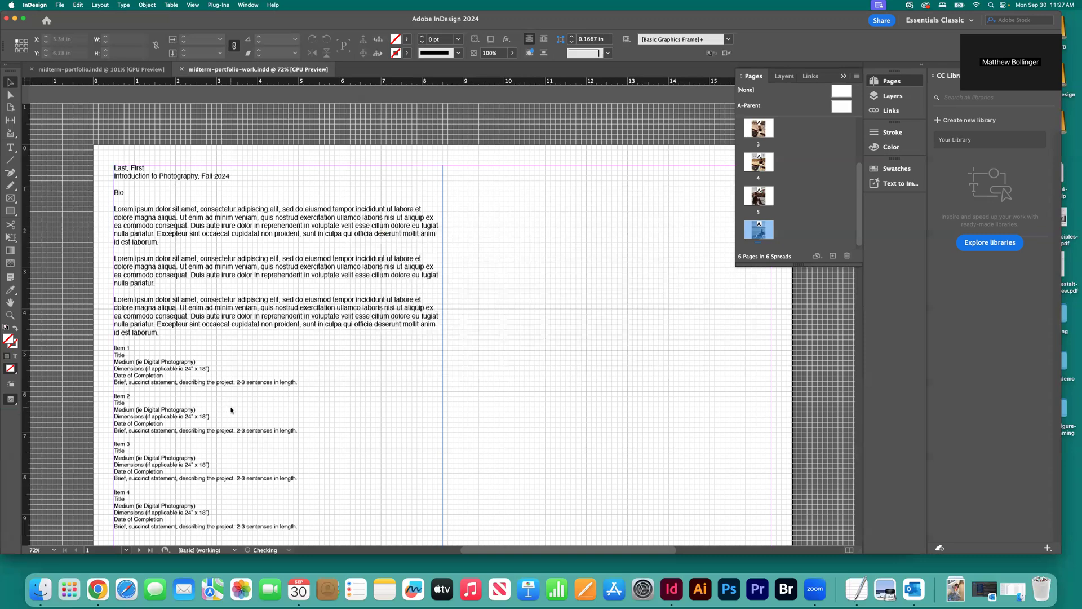